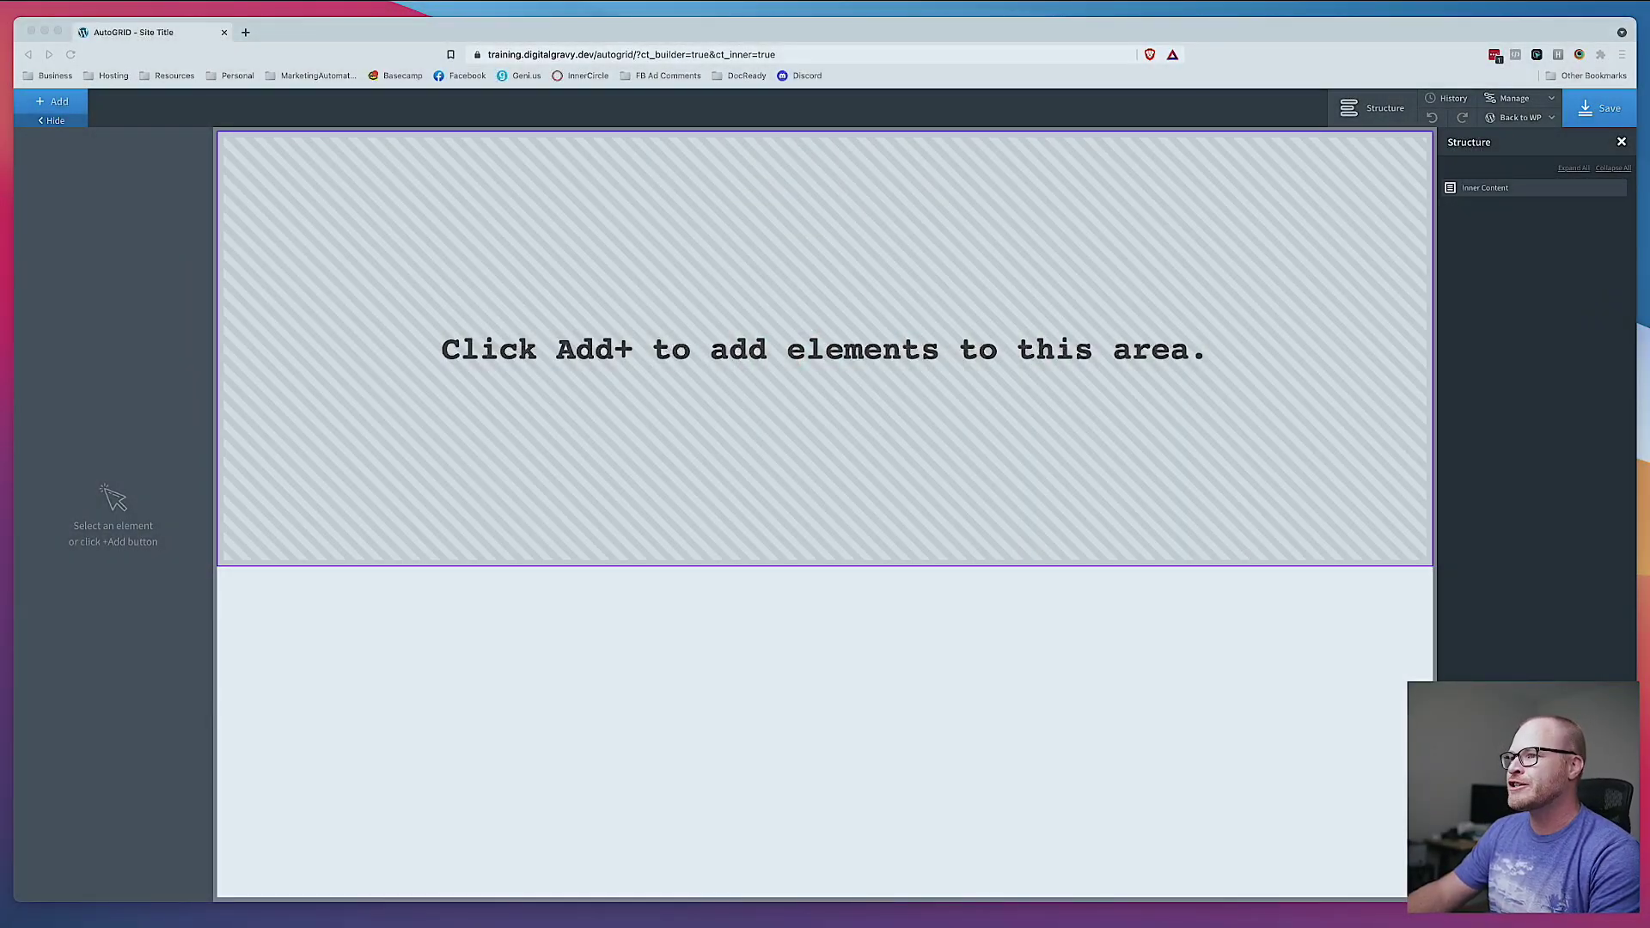
# Step: Add a section to the empty page and assign it the bg--base-ultra-light class
pyautogui.click(1263, 387)
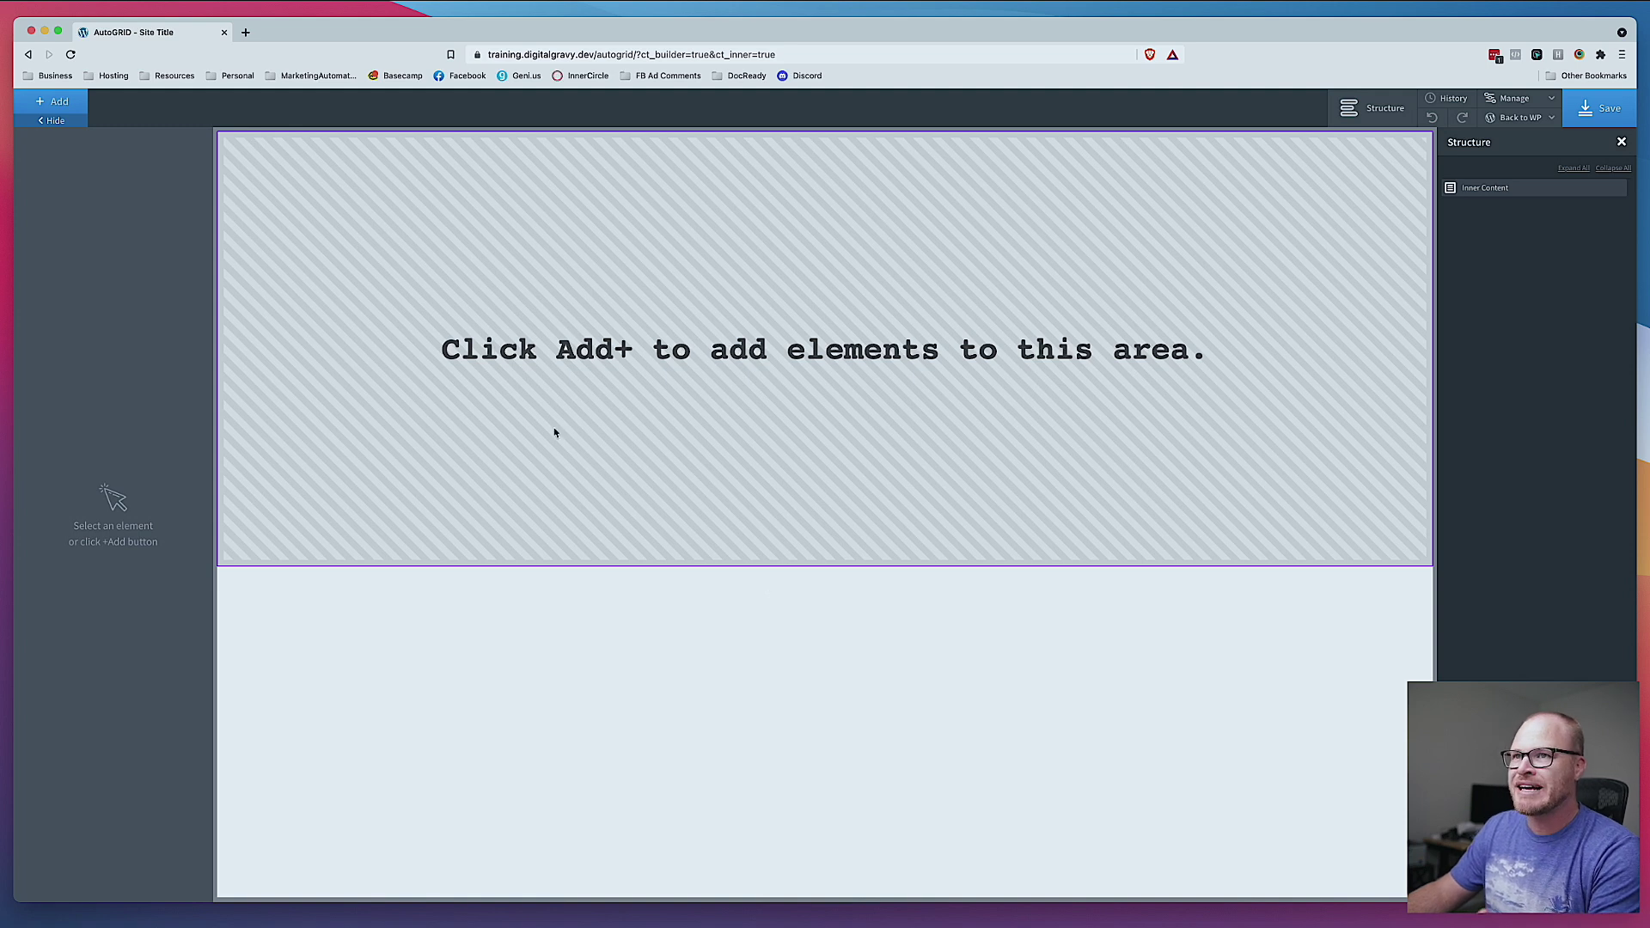
pyautogui.click(56, 101)
pyautogui.write('sec')
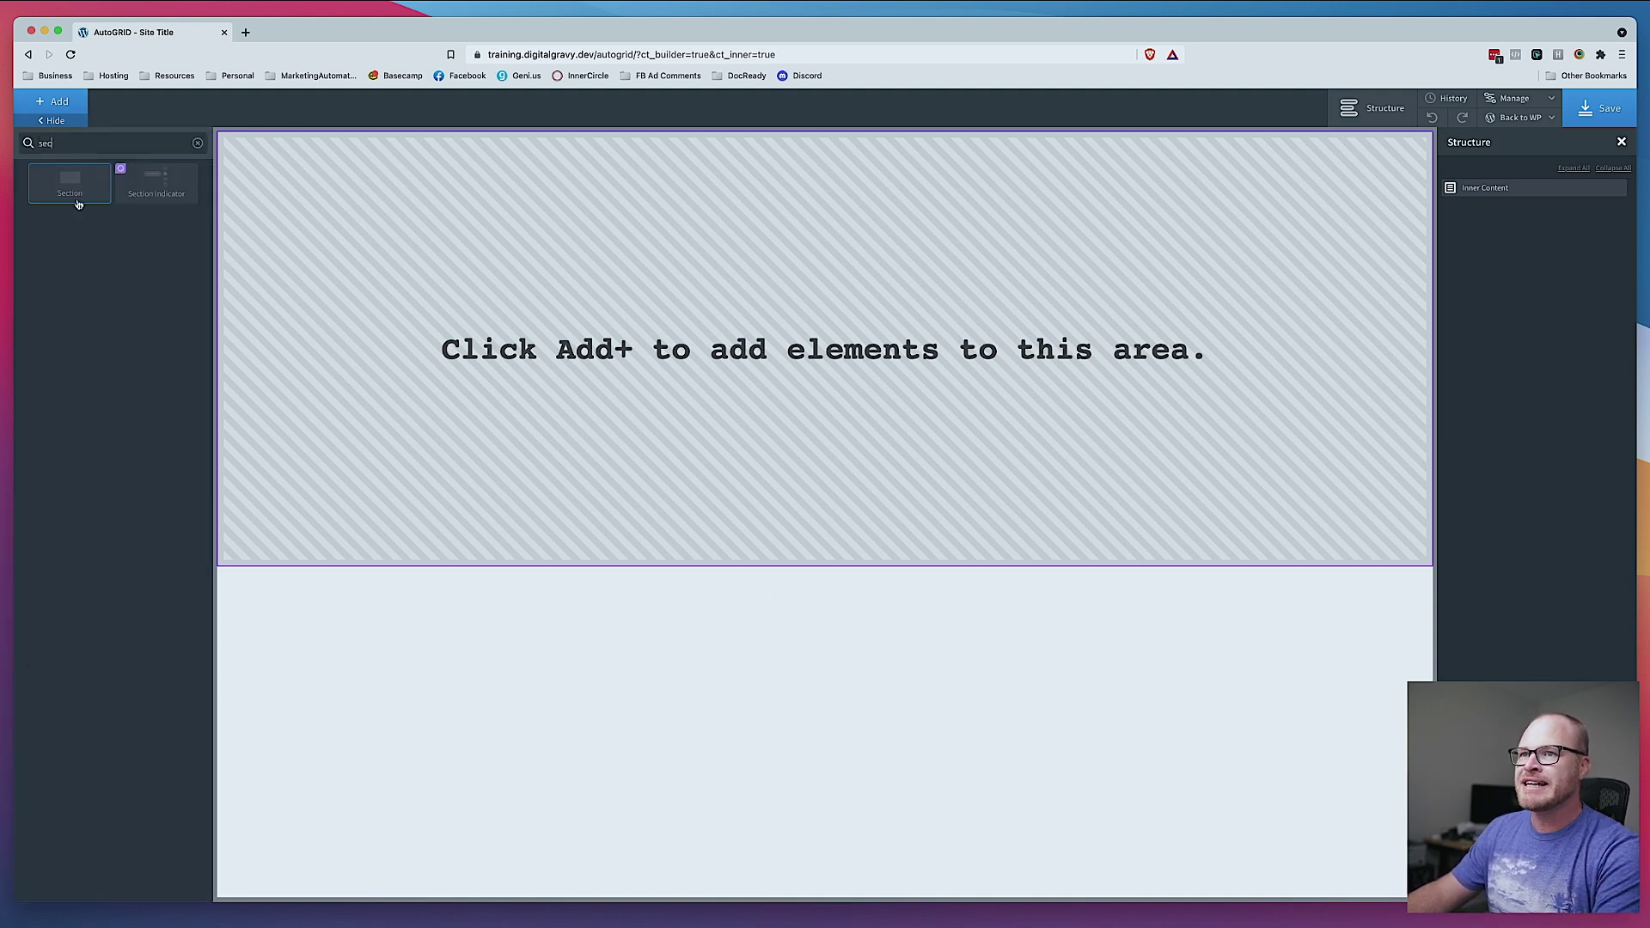
pyautogui.click(70, 185)
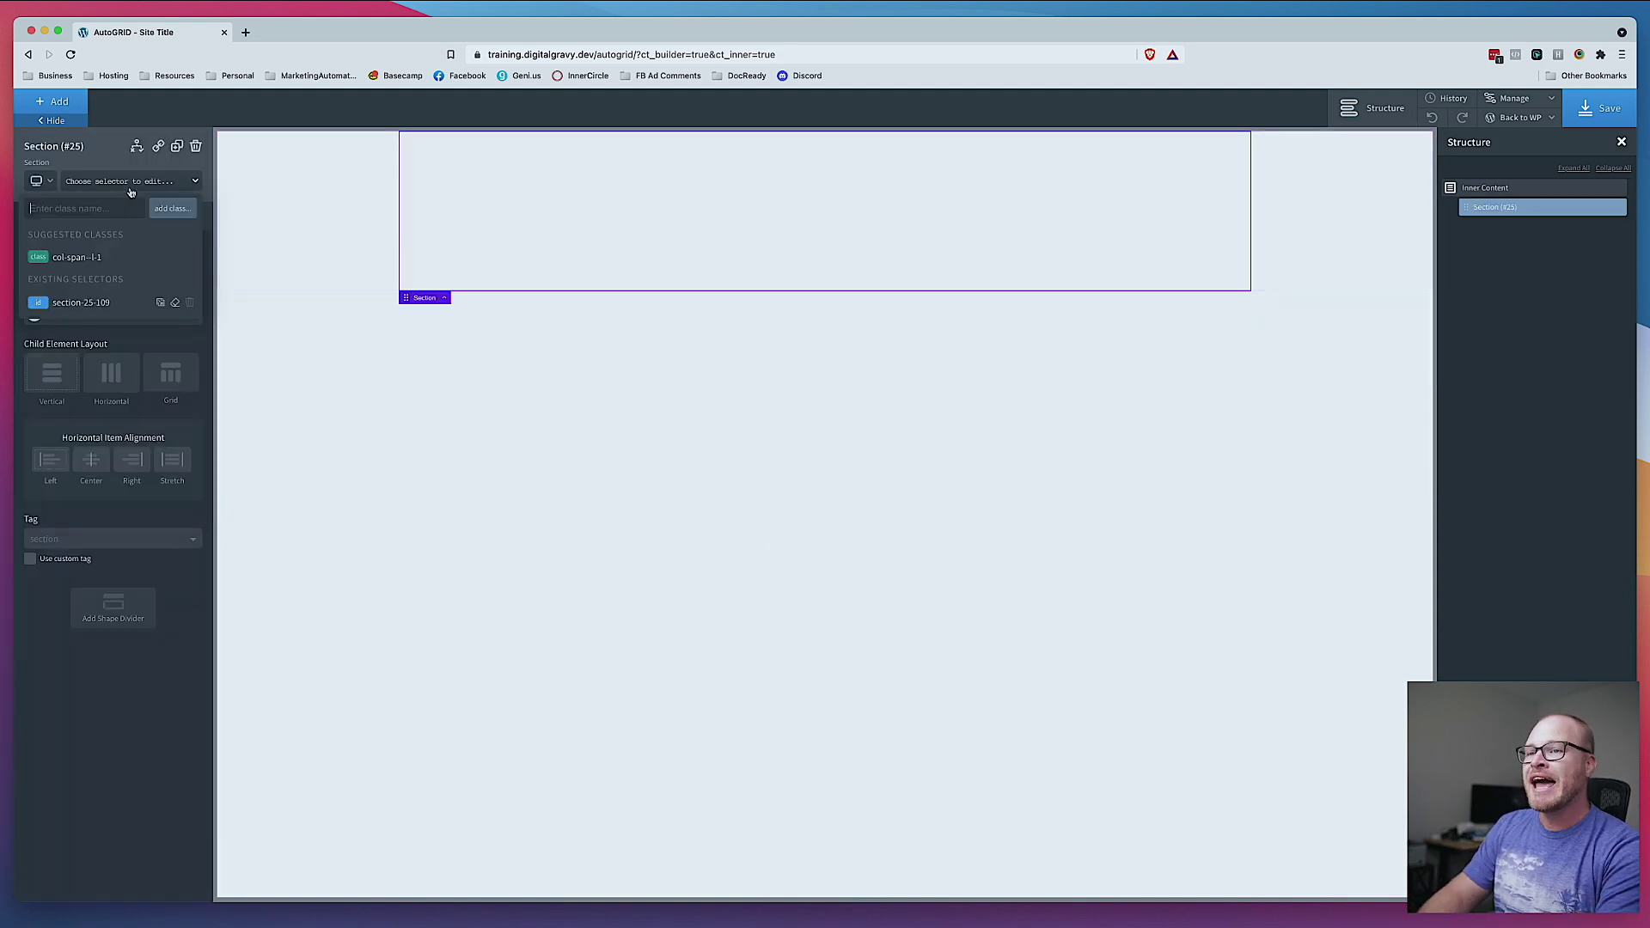
pyautogui.write('bg-')
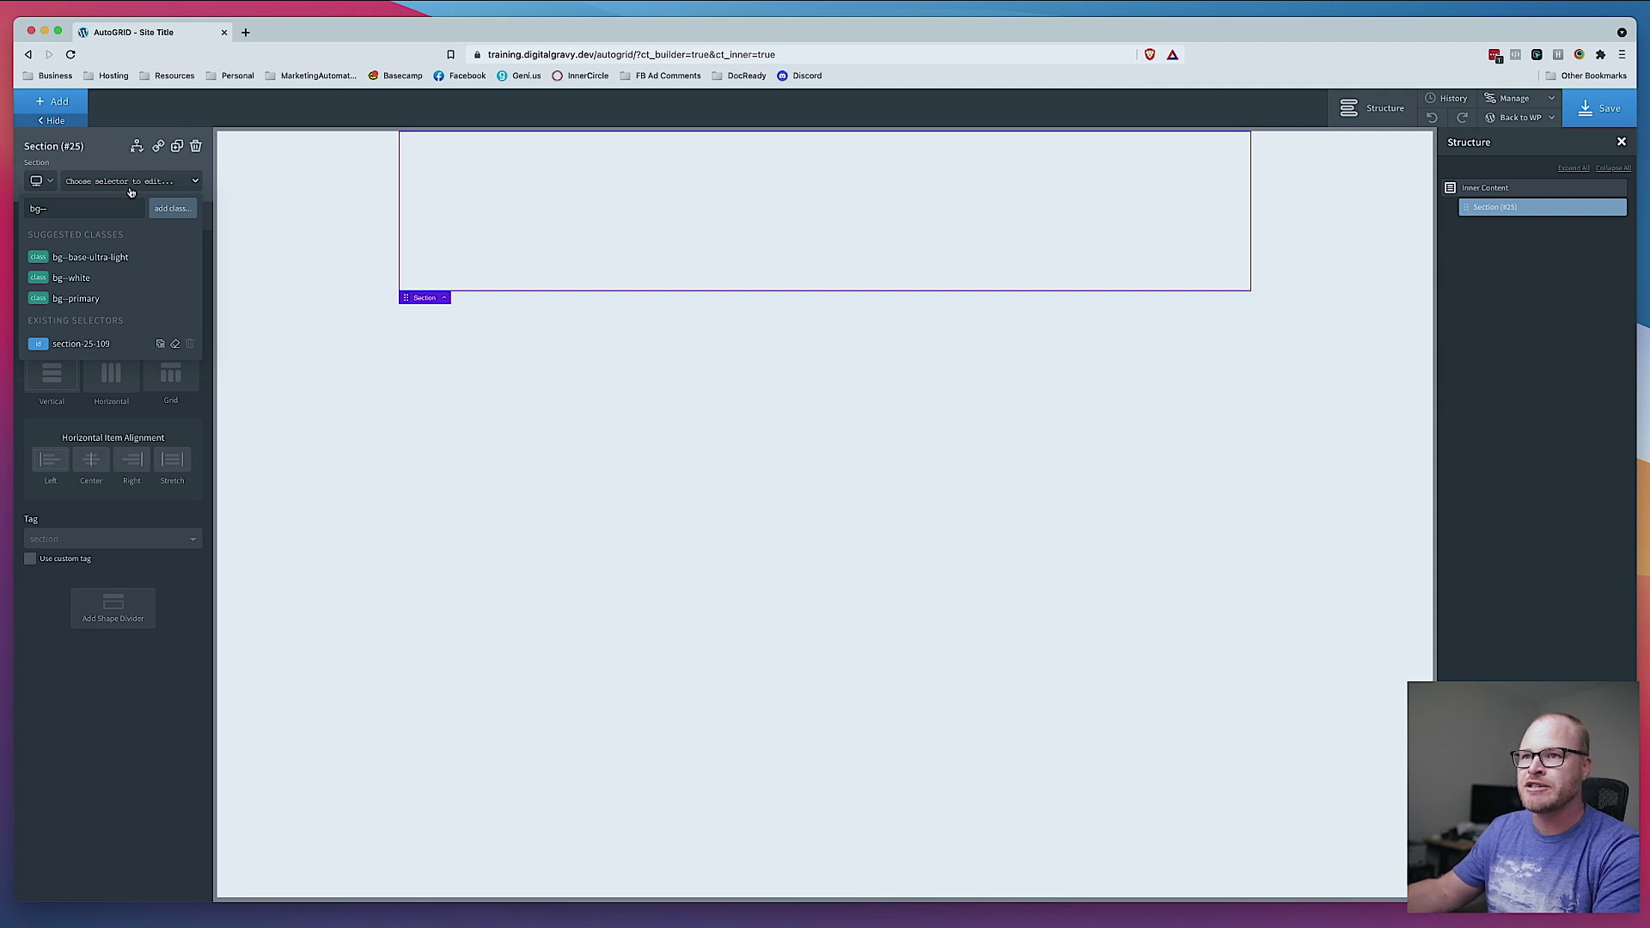
pyautogui.write('-base-ultra-light')
pyautogui.press('Return')
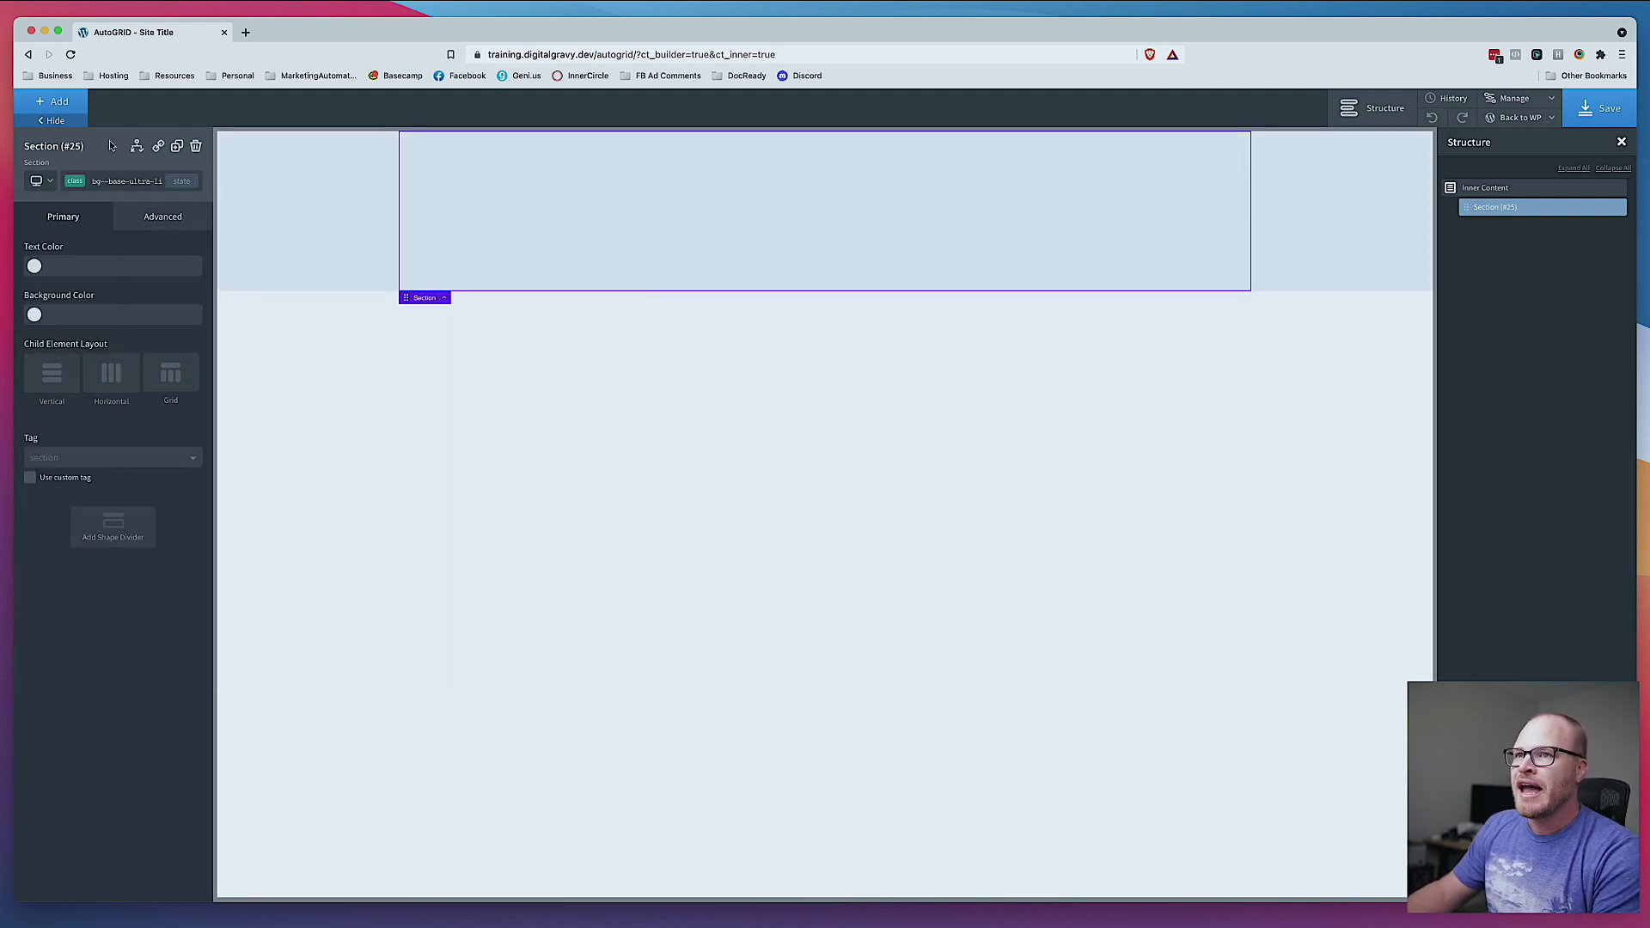
# Step: Add a div inside the section and assign it the grid--3 class
pyautogui.click(62, 100)
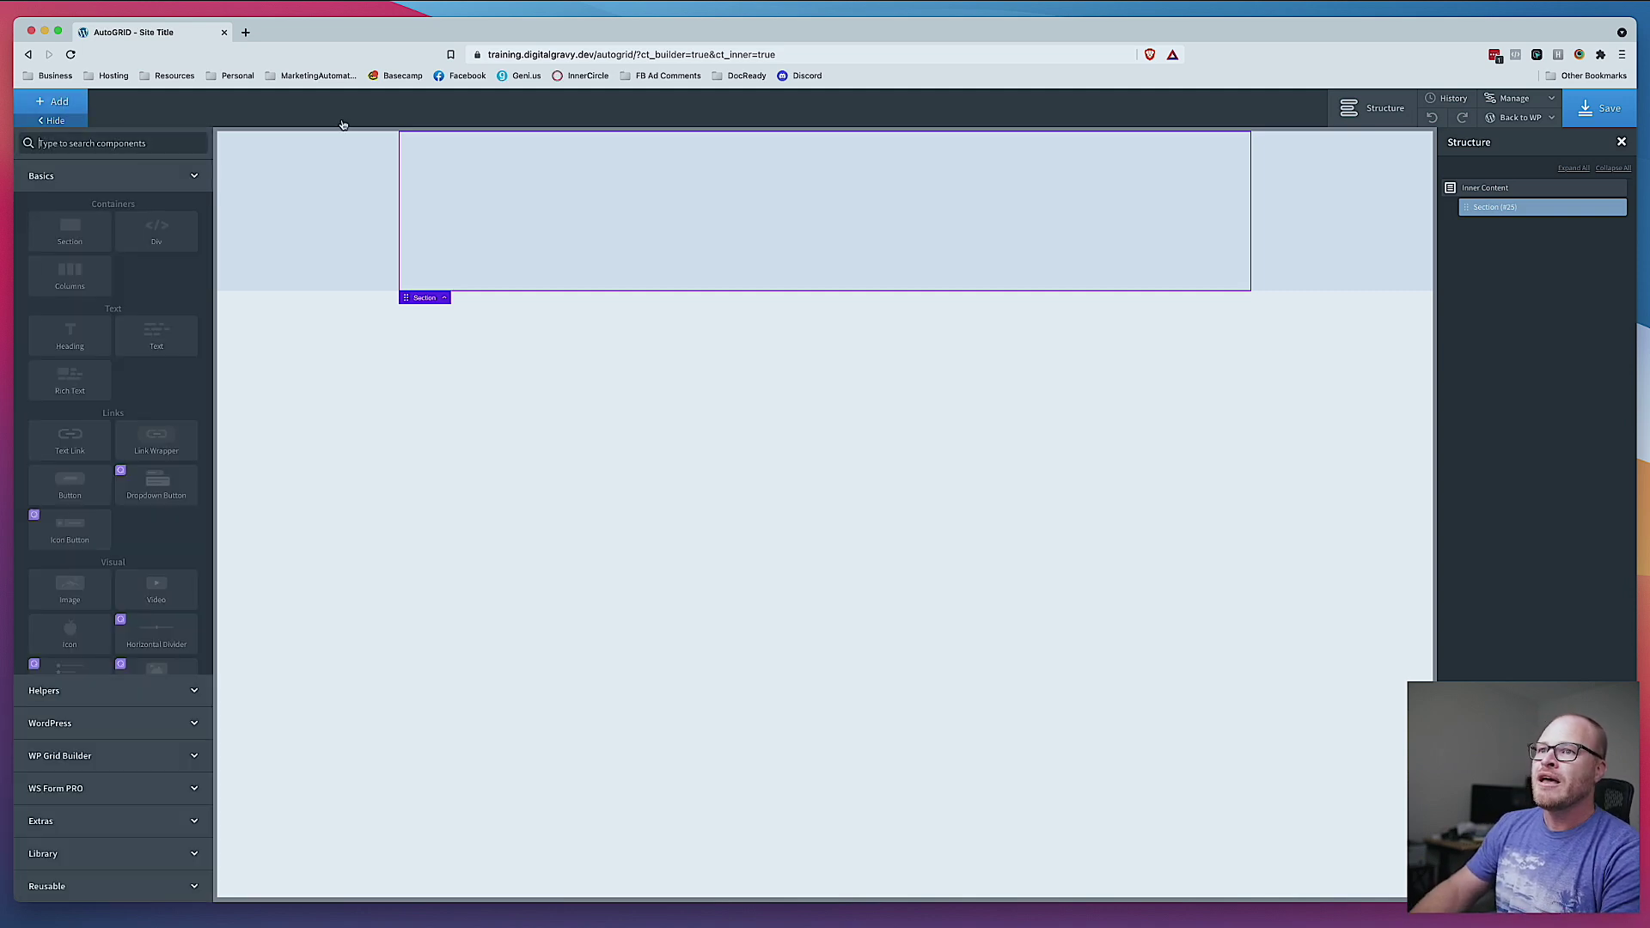
pyautogui.write('div')
pyautogui.click(70, 183)
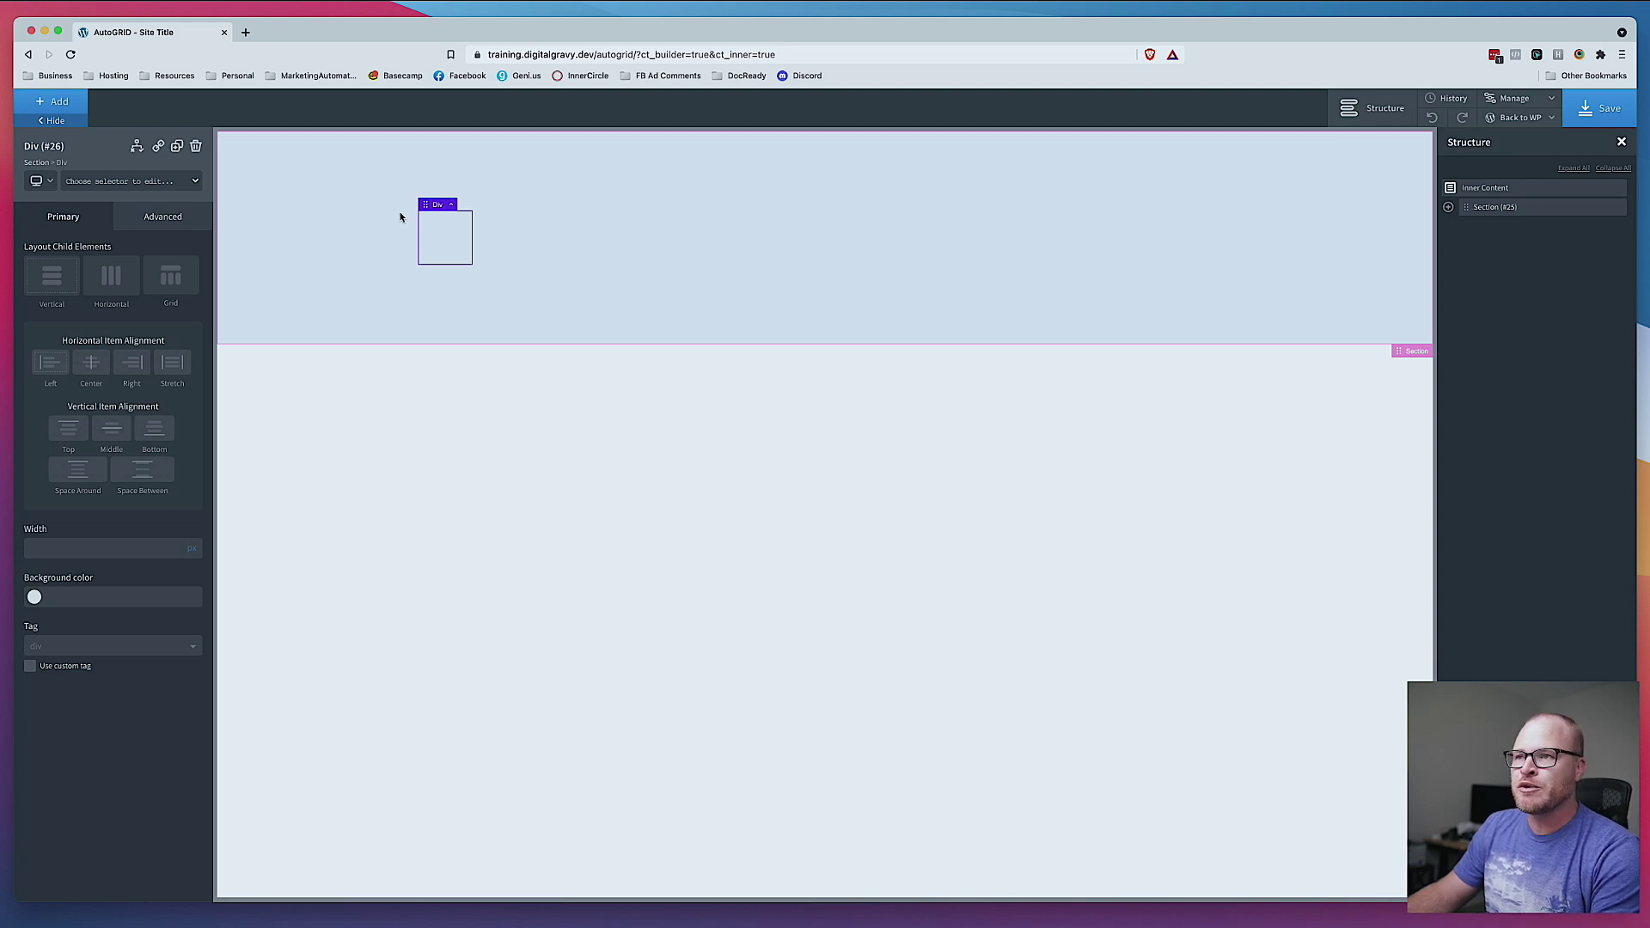
pyautogui.click(142, 185)
pyautogui.write('g')
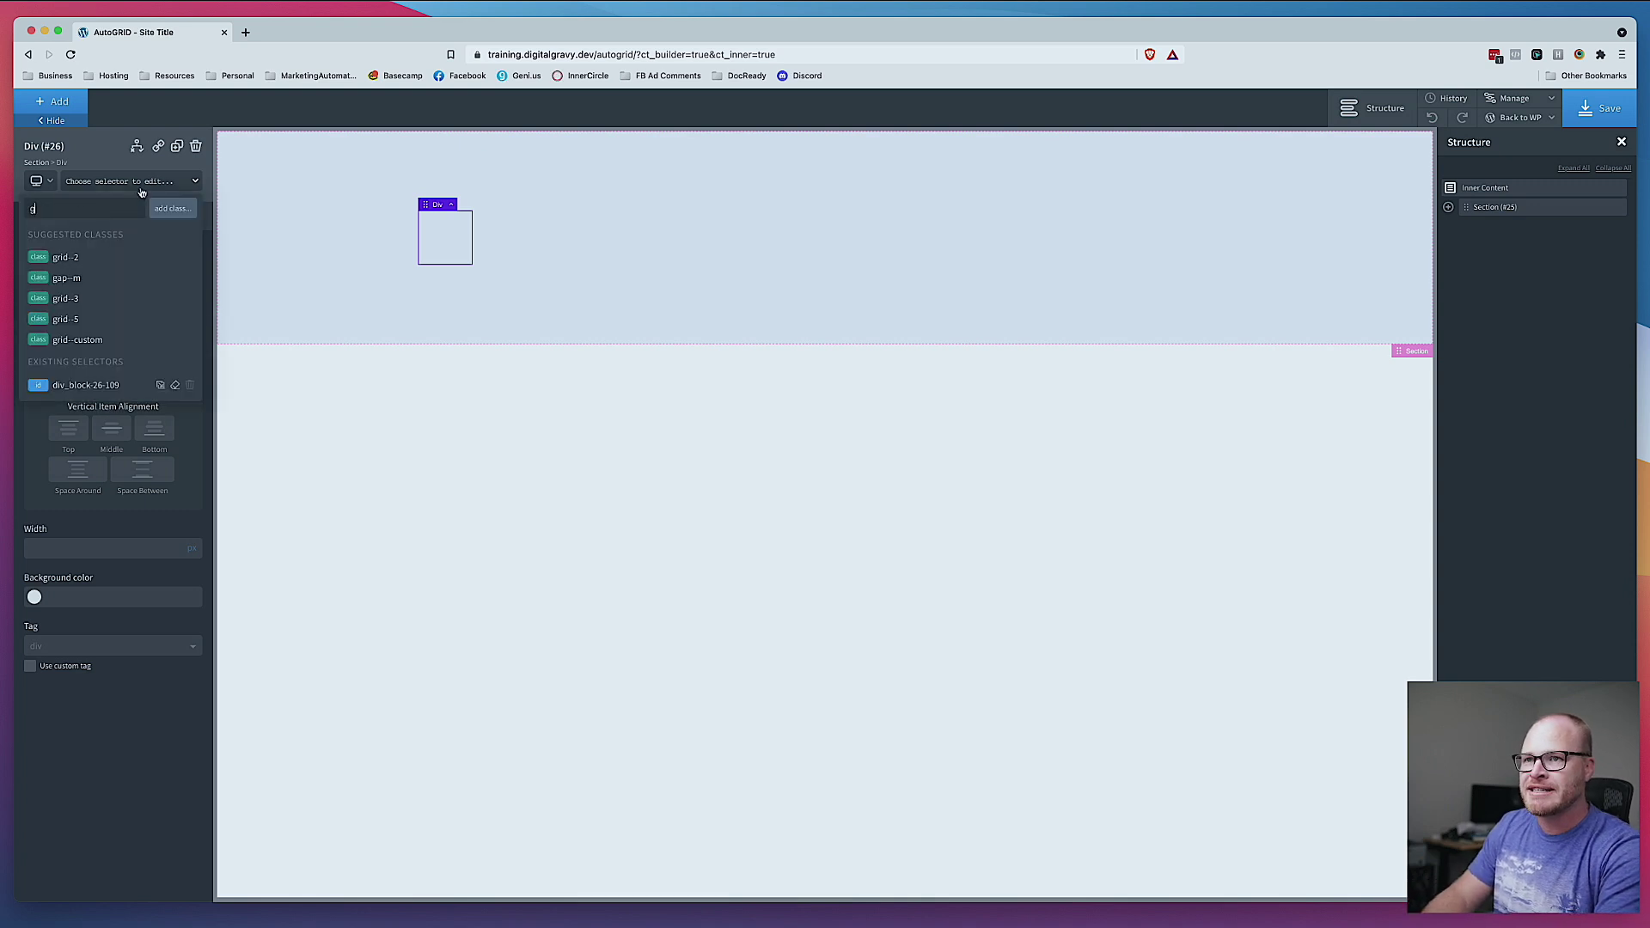
pyautogui.write('rid--2')
pyautogui.press('Return')
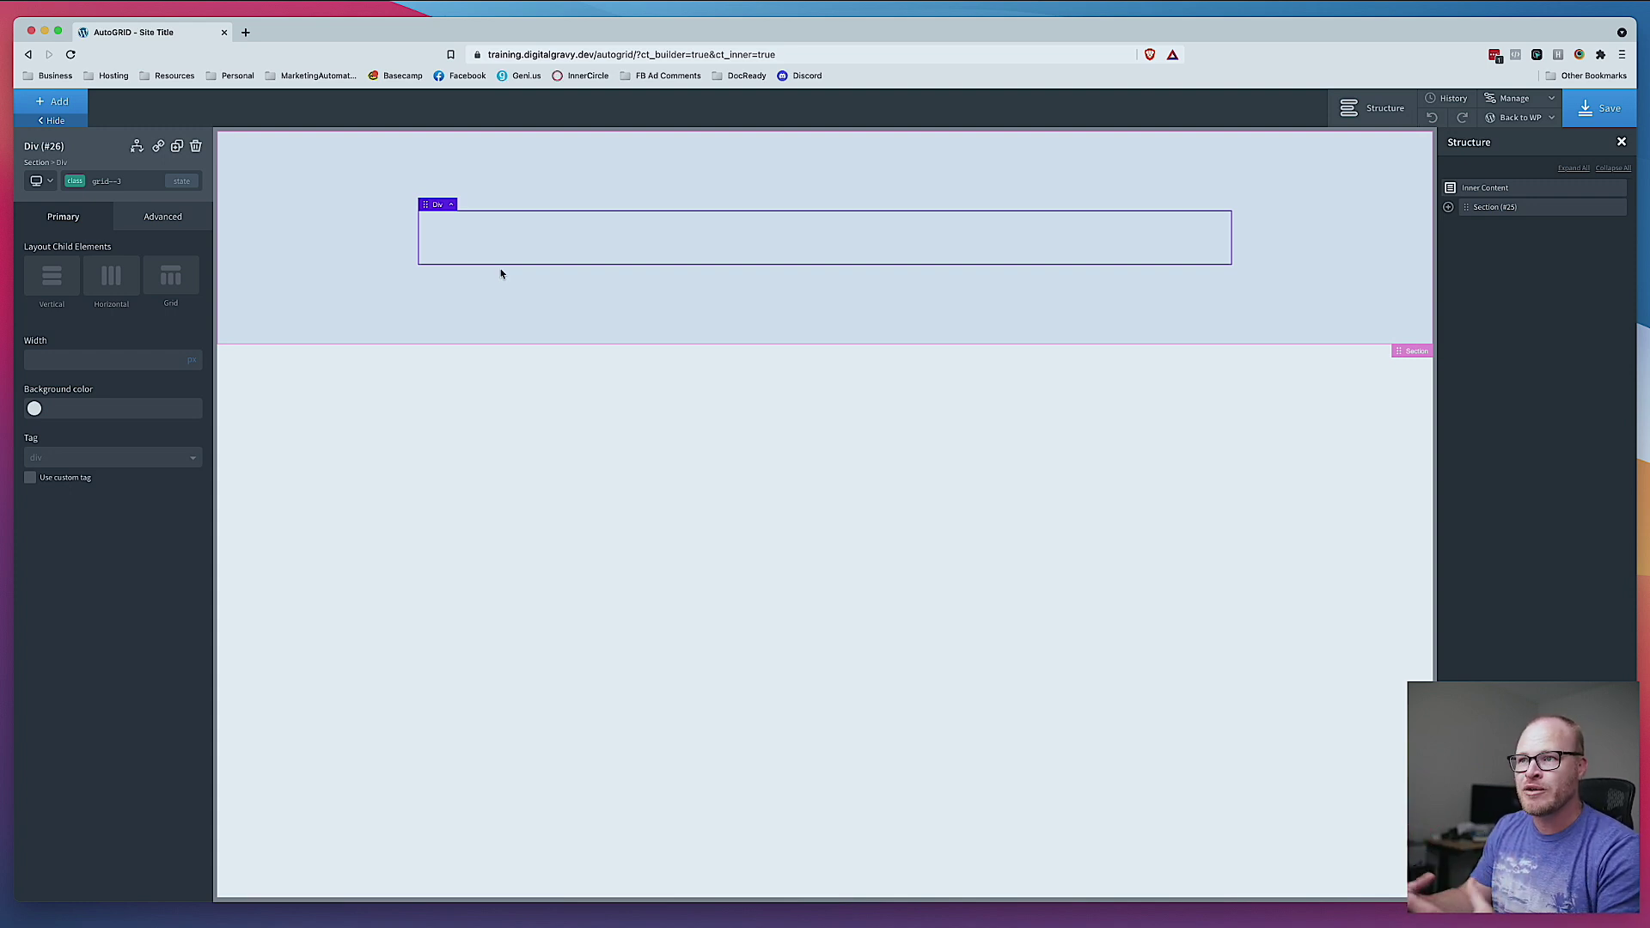
# Step: Add a child div inside the grid div and assign it the bg--primary class
pyautogui.click(77, 109)
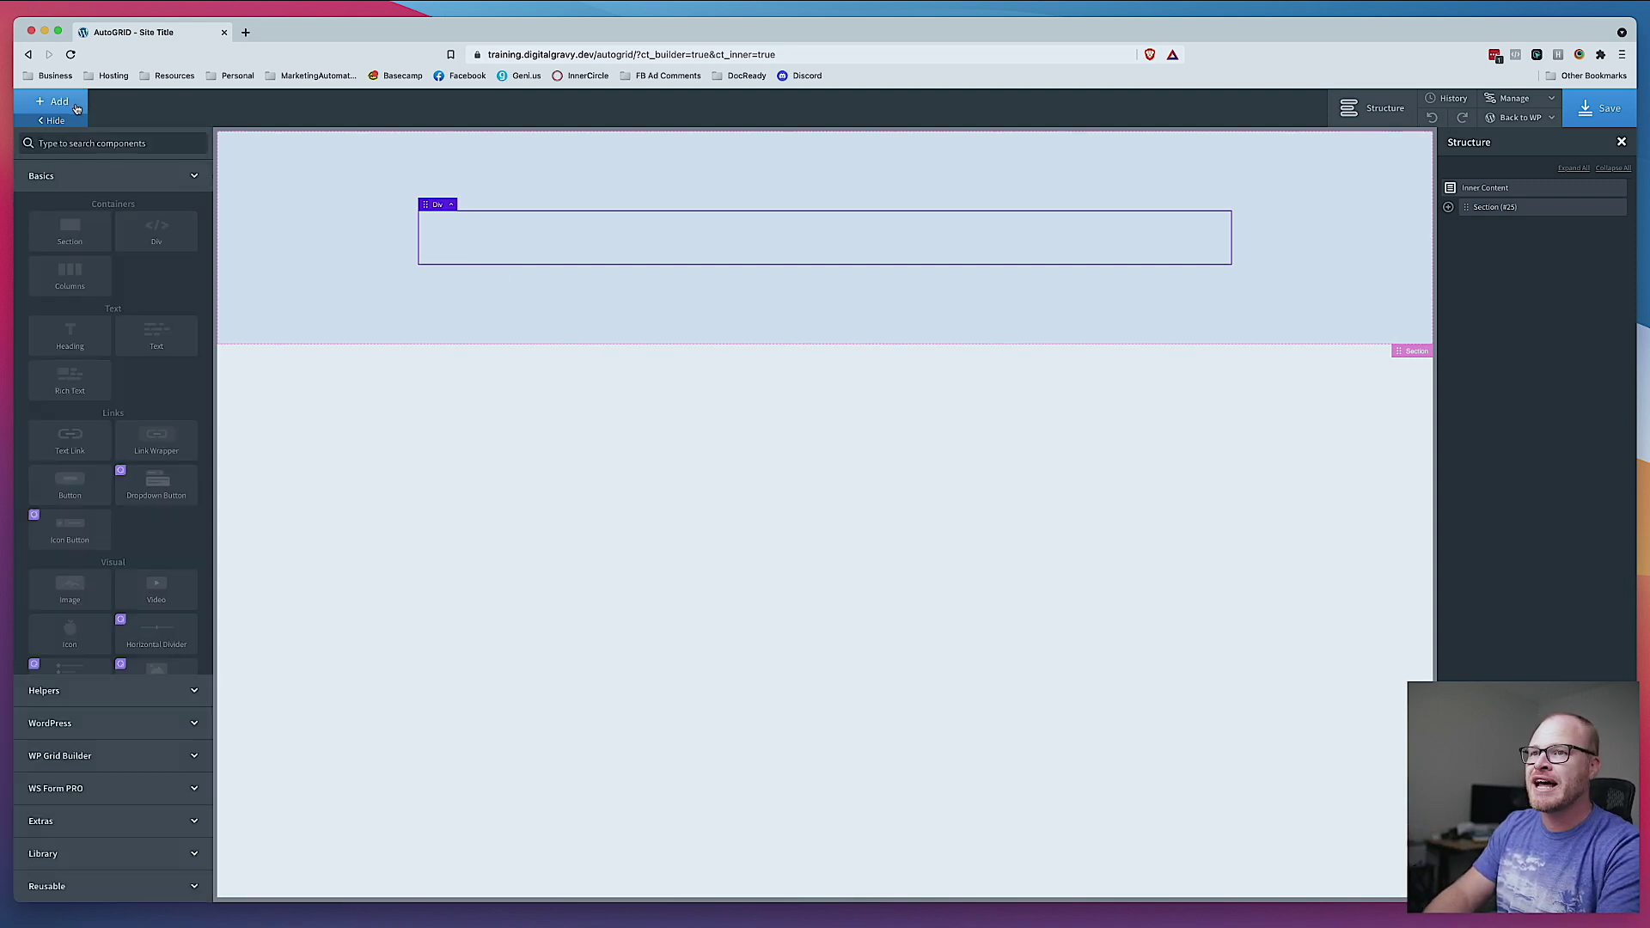
pyautogui.write('div')
pyautogui.click(70, 194)
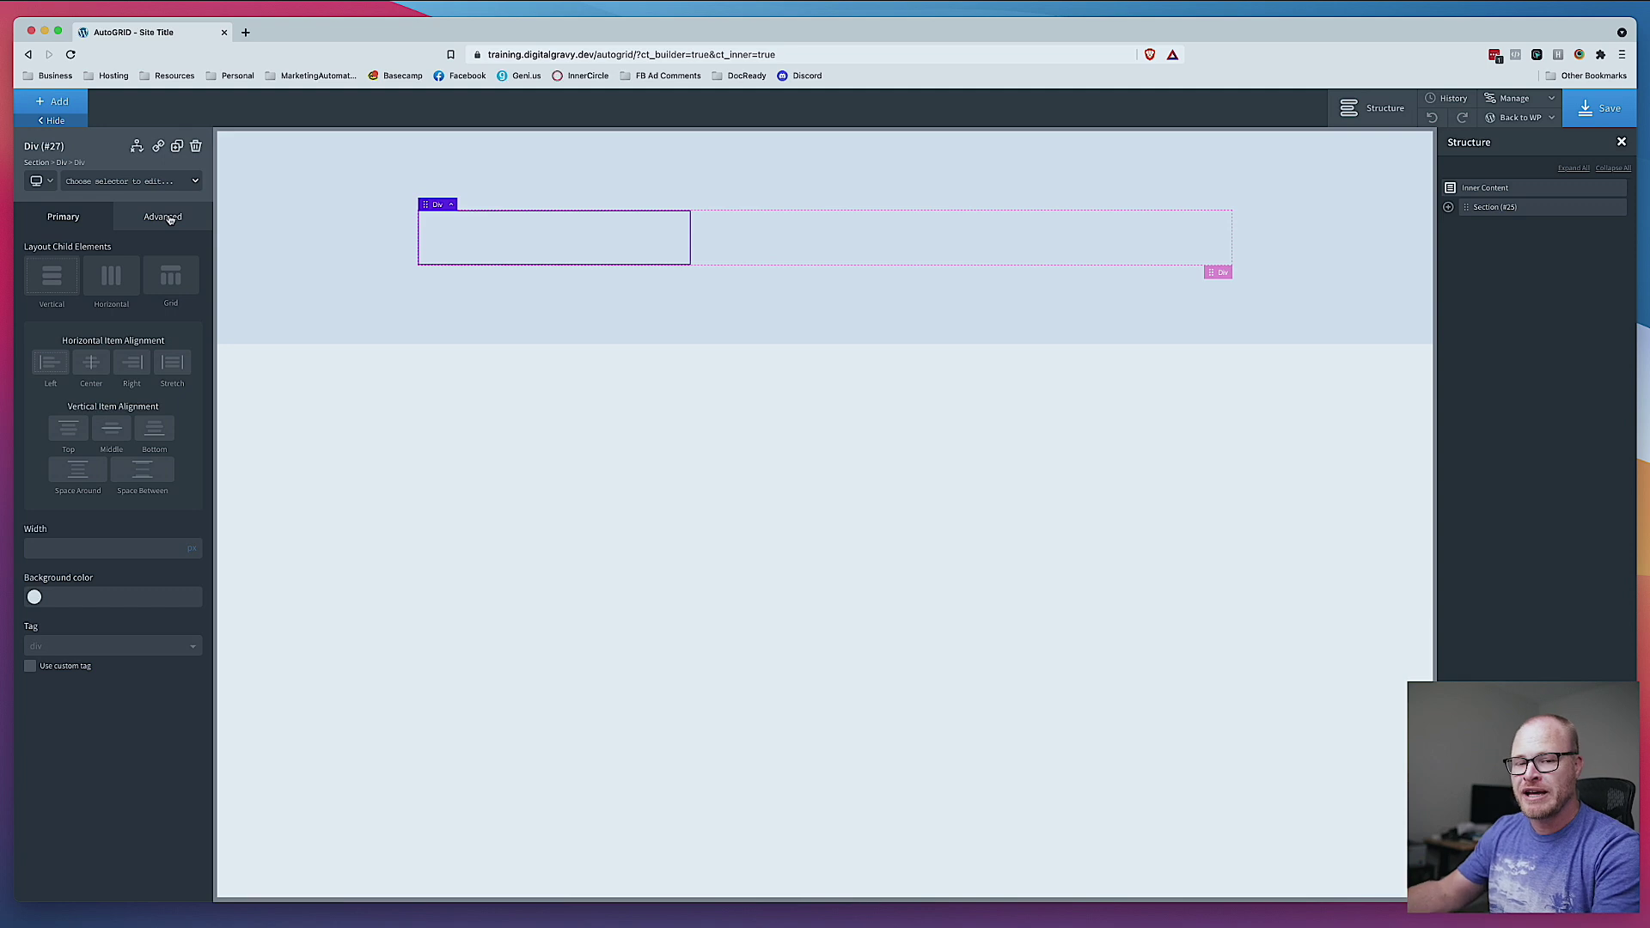
pyautogui.click(155, 189)
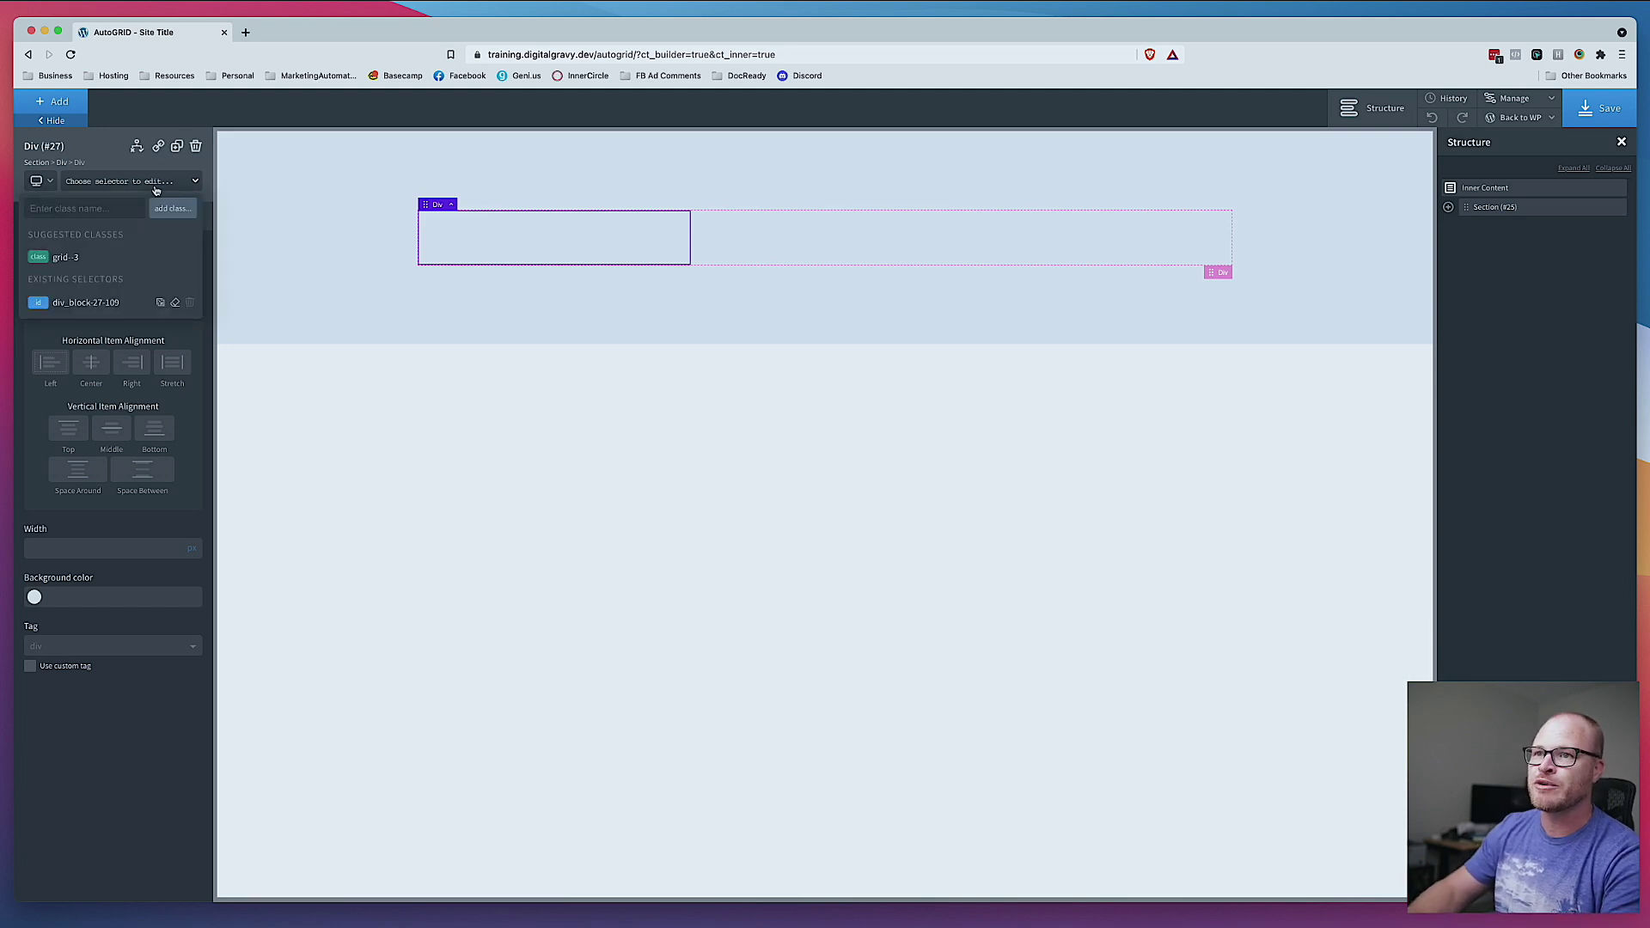
pyautogui.write('bg--primary')
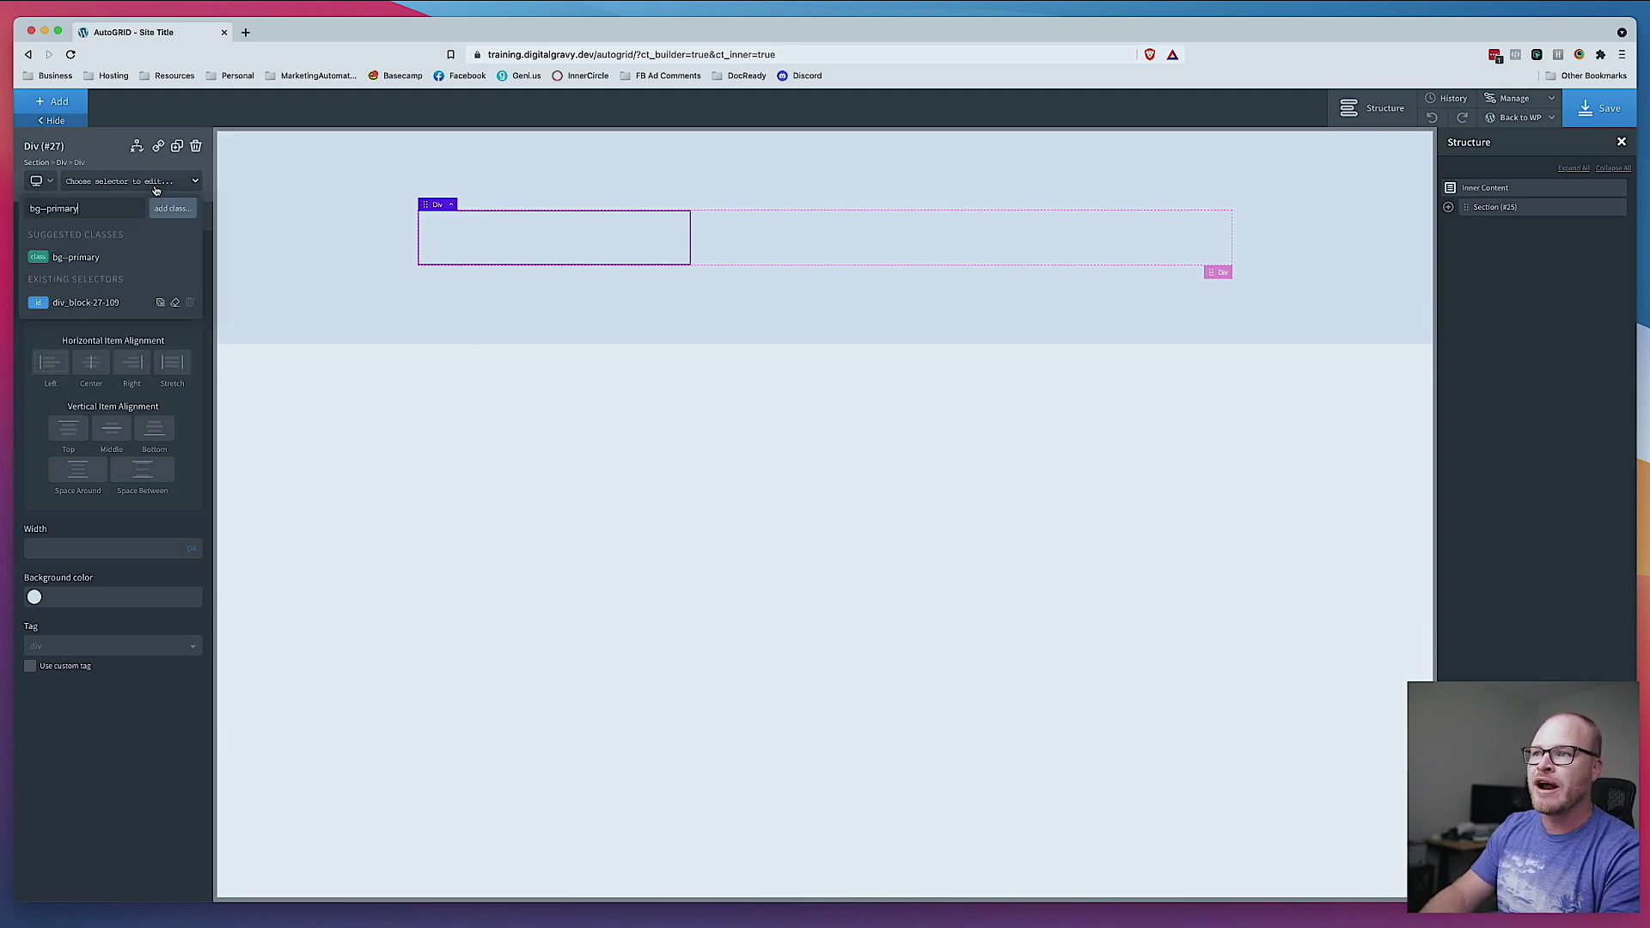
pyautogui.press('Return')
# Step: Add a heading inside the colored cell div and set its tag to h2
pyautogui.click(72, 112)
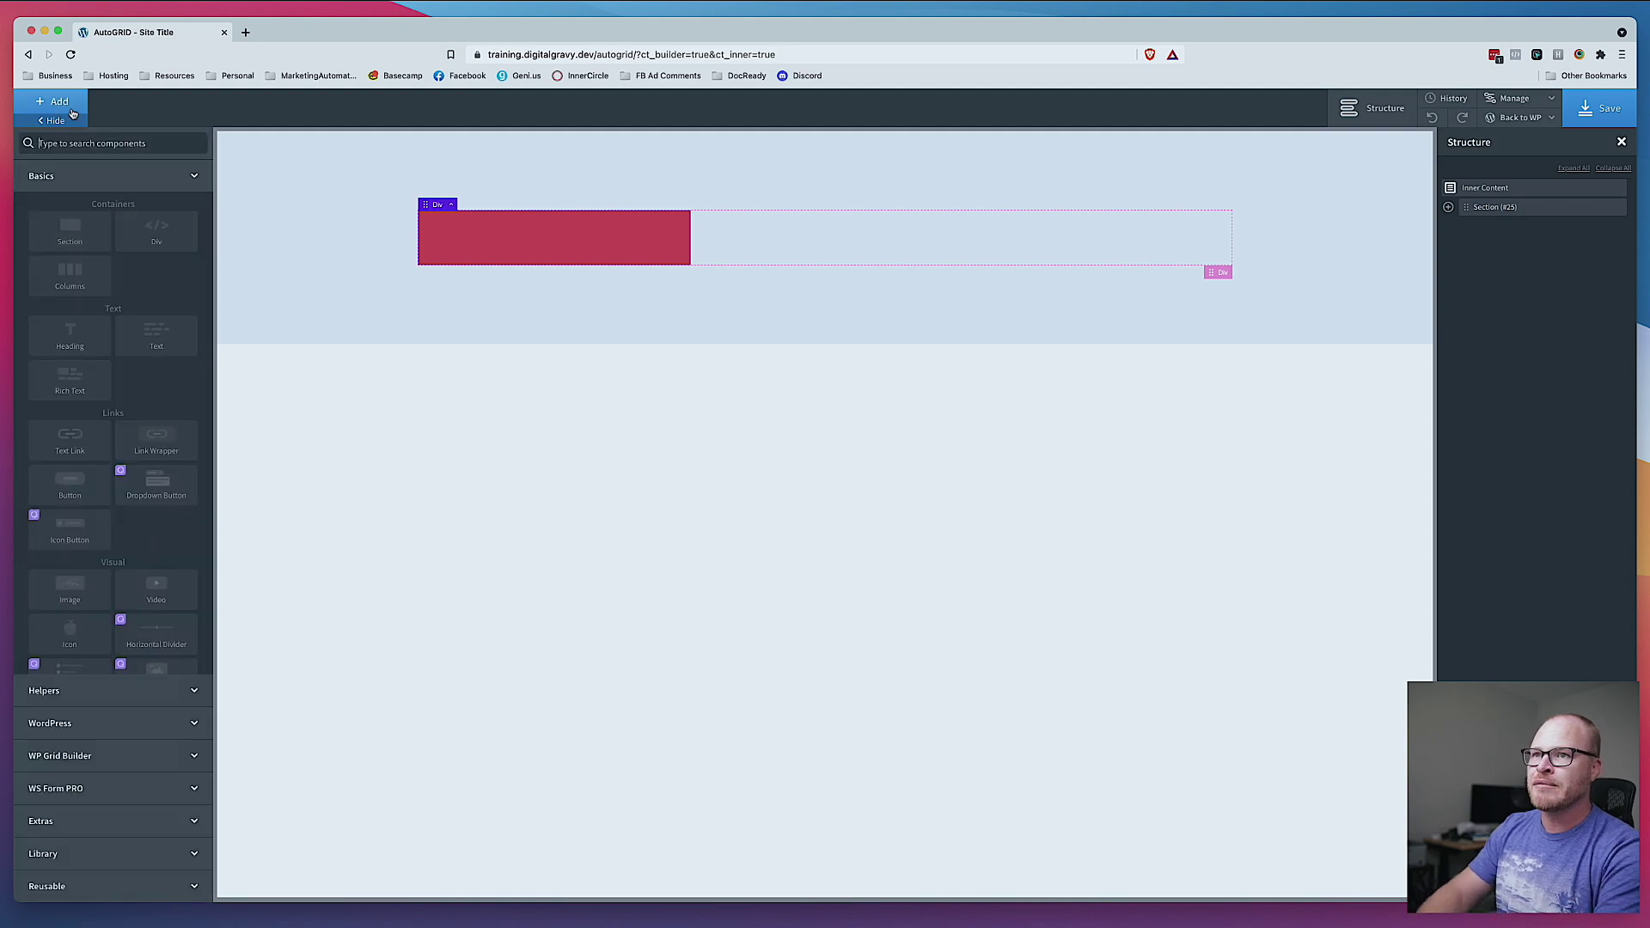
pyautogui.write('head')
pyautogui.press('Return')
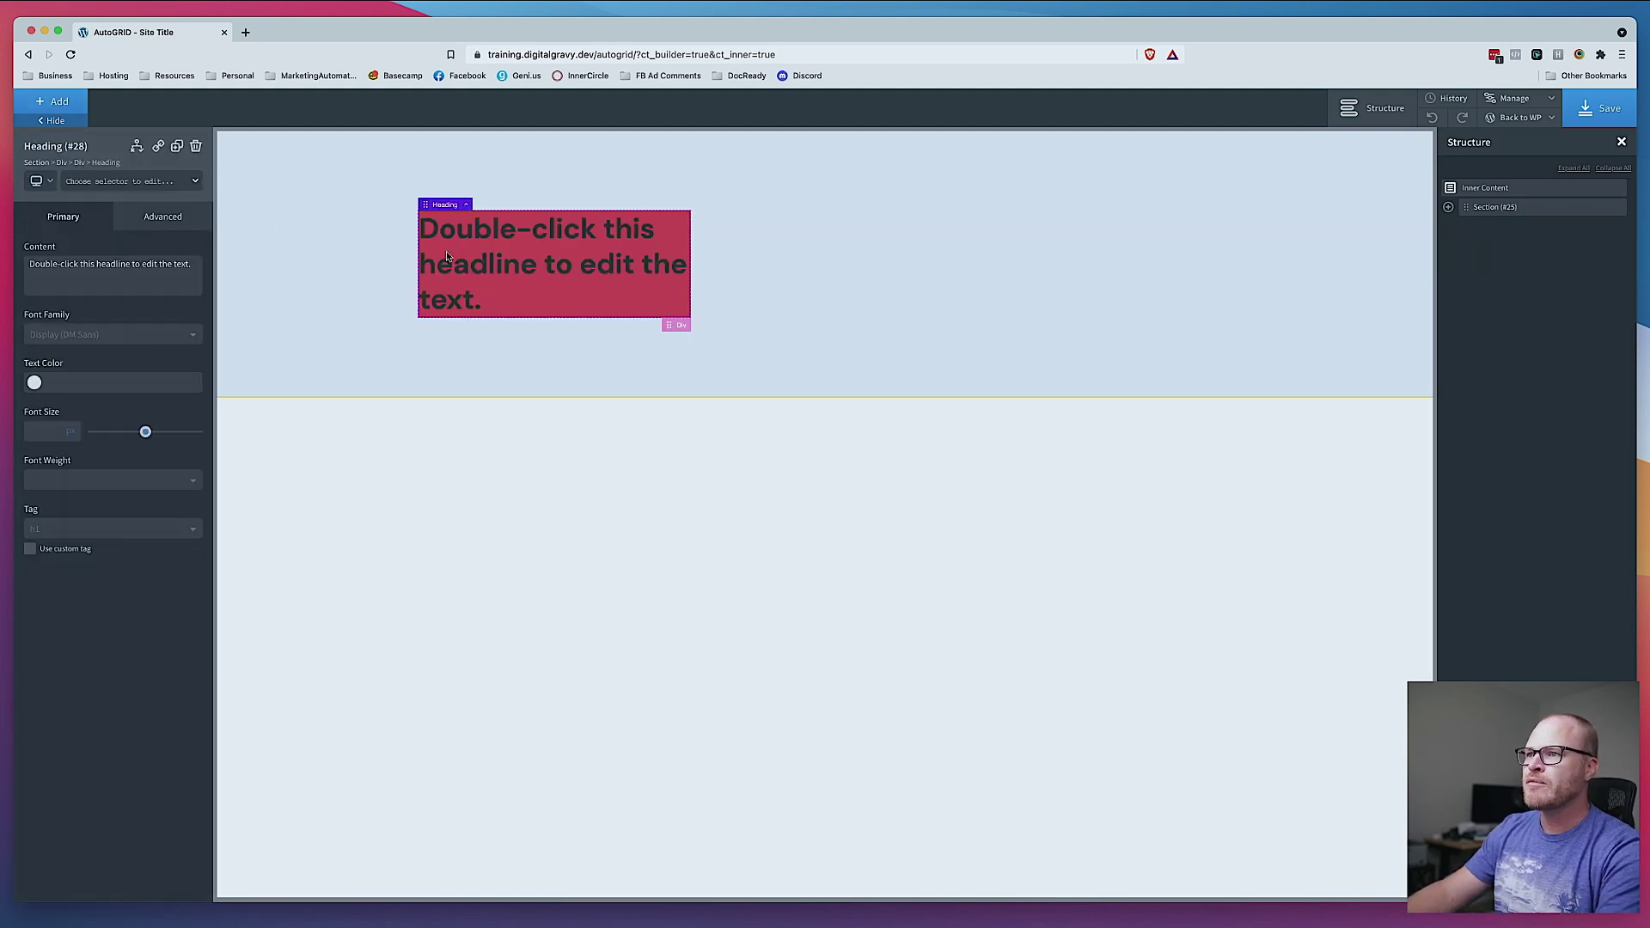
pyautogui.click(150, 525)
pyautogui.click(121, 567)
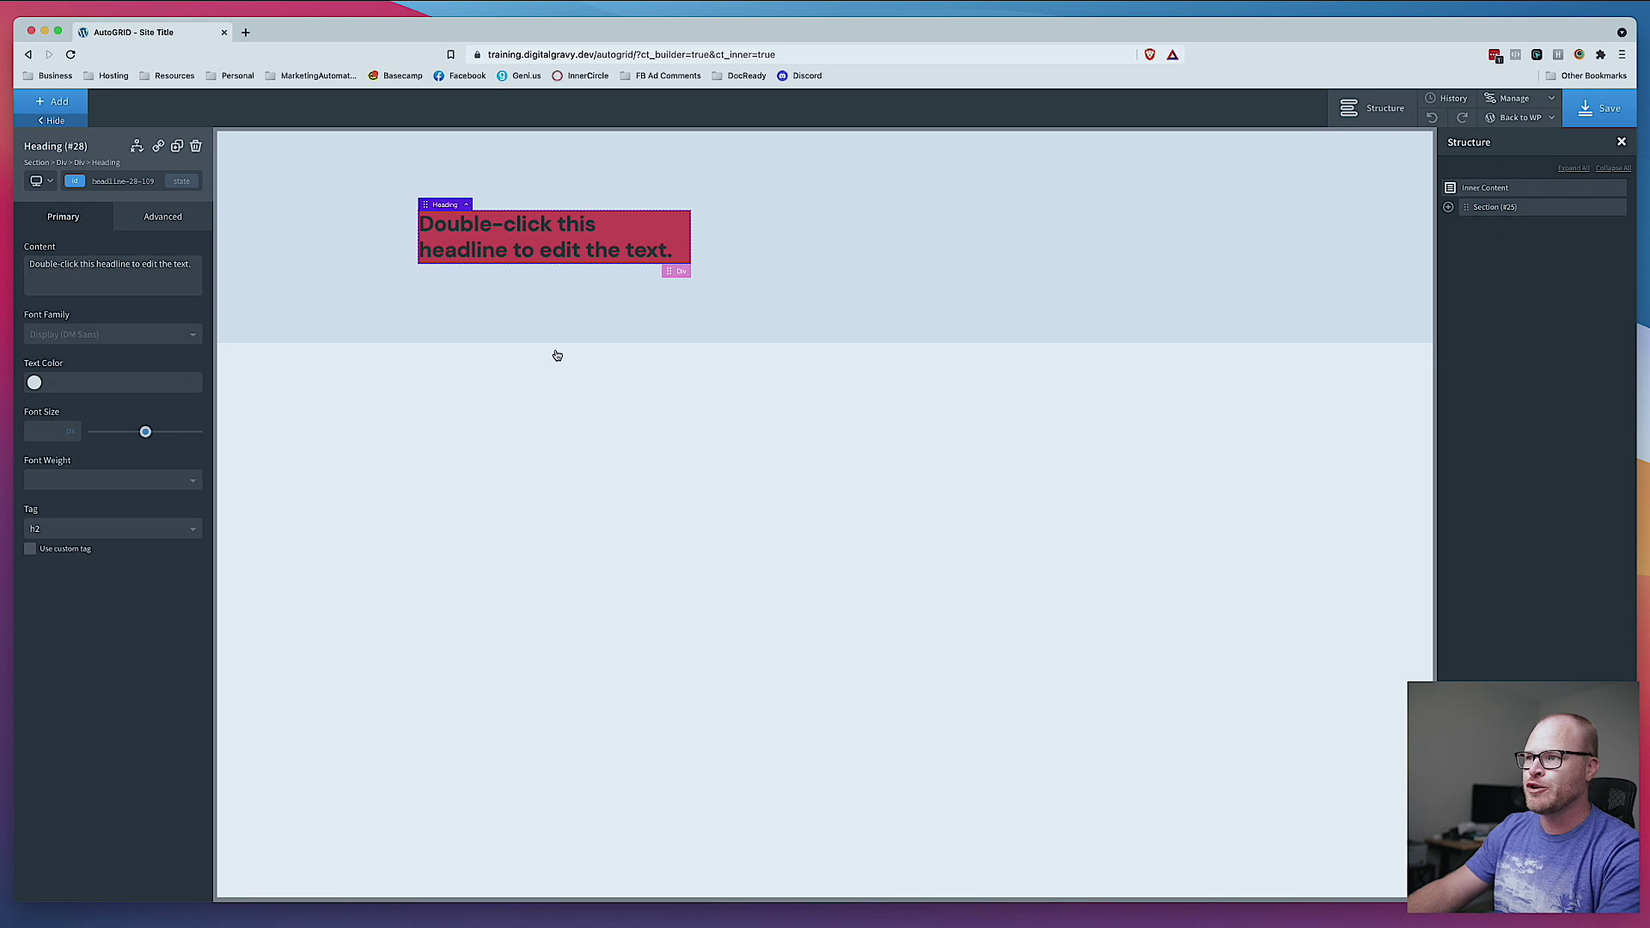
# Step: Assign the pad--xl and text--white classes to the div that contains the heading
pyautogui.click(466, 205)
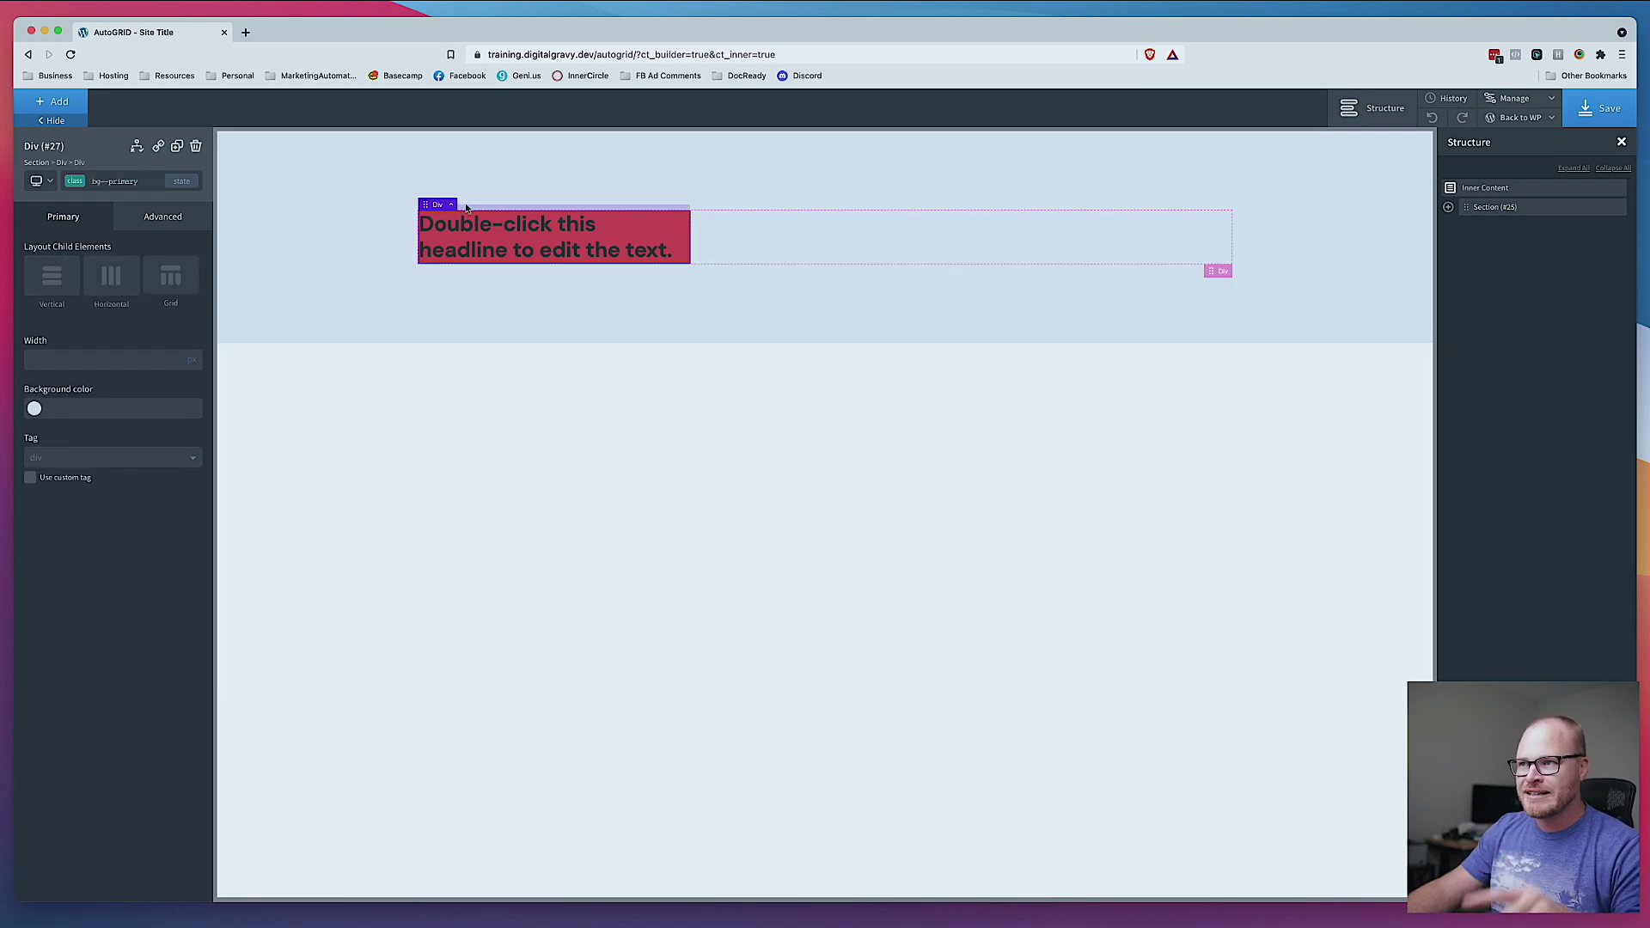
pyautogui.click(123, 181)
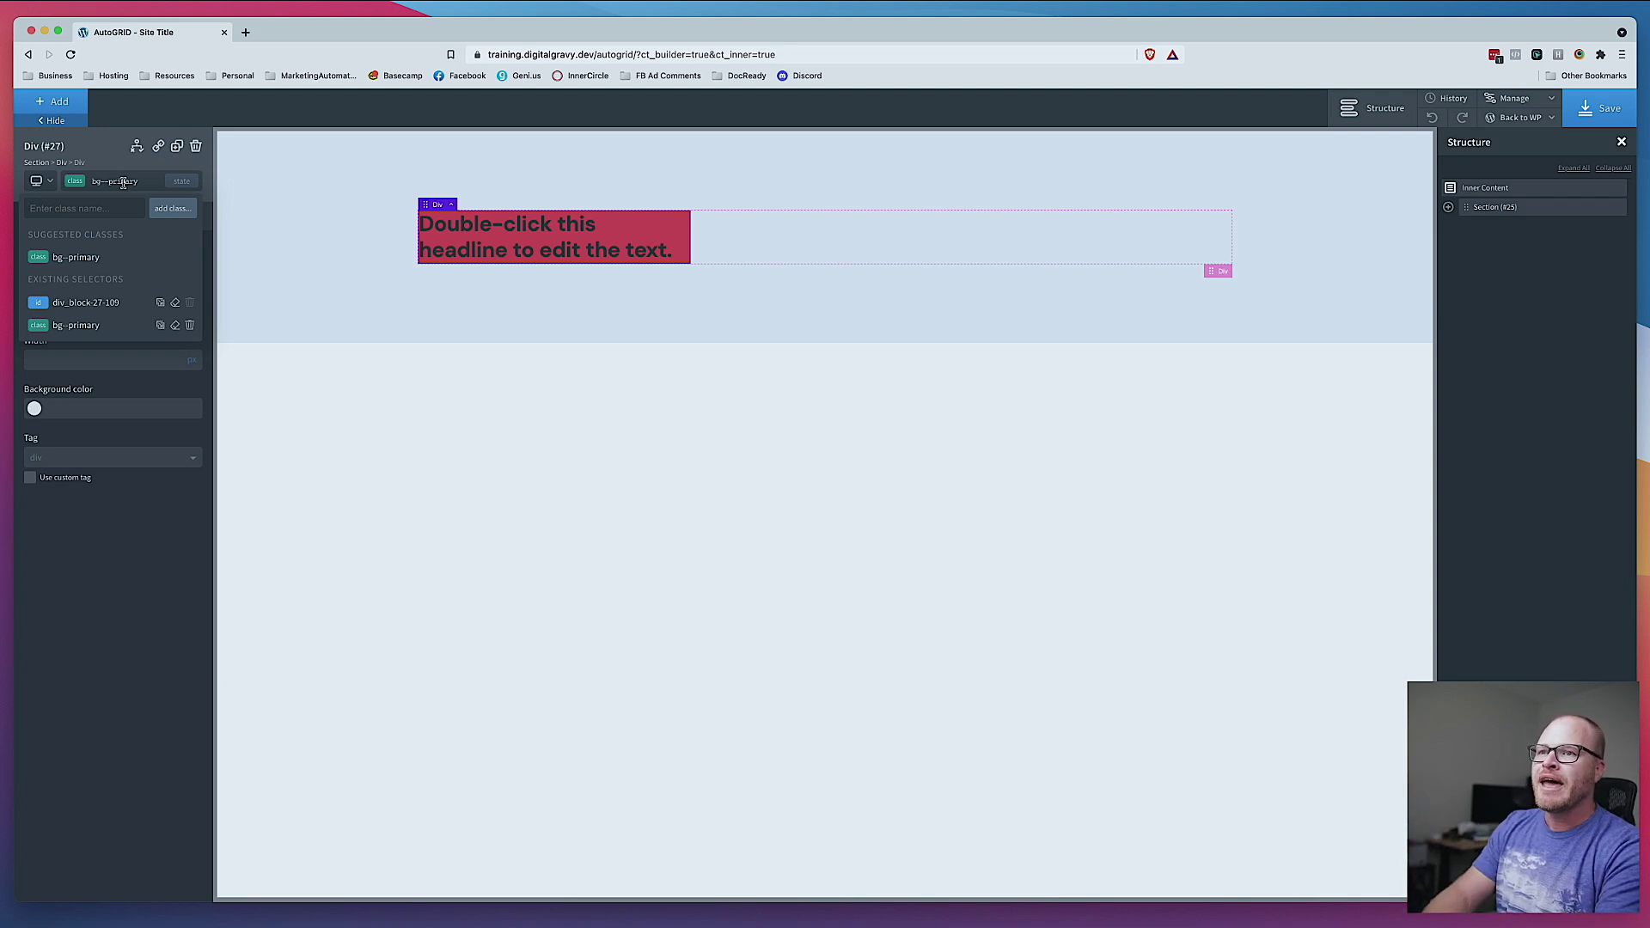
pyautogui.write('pad--xl')
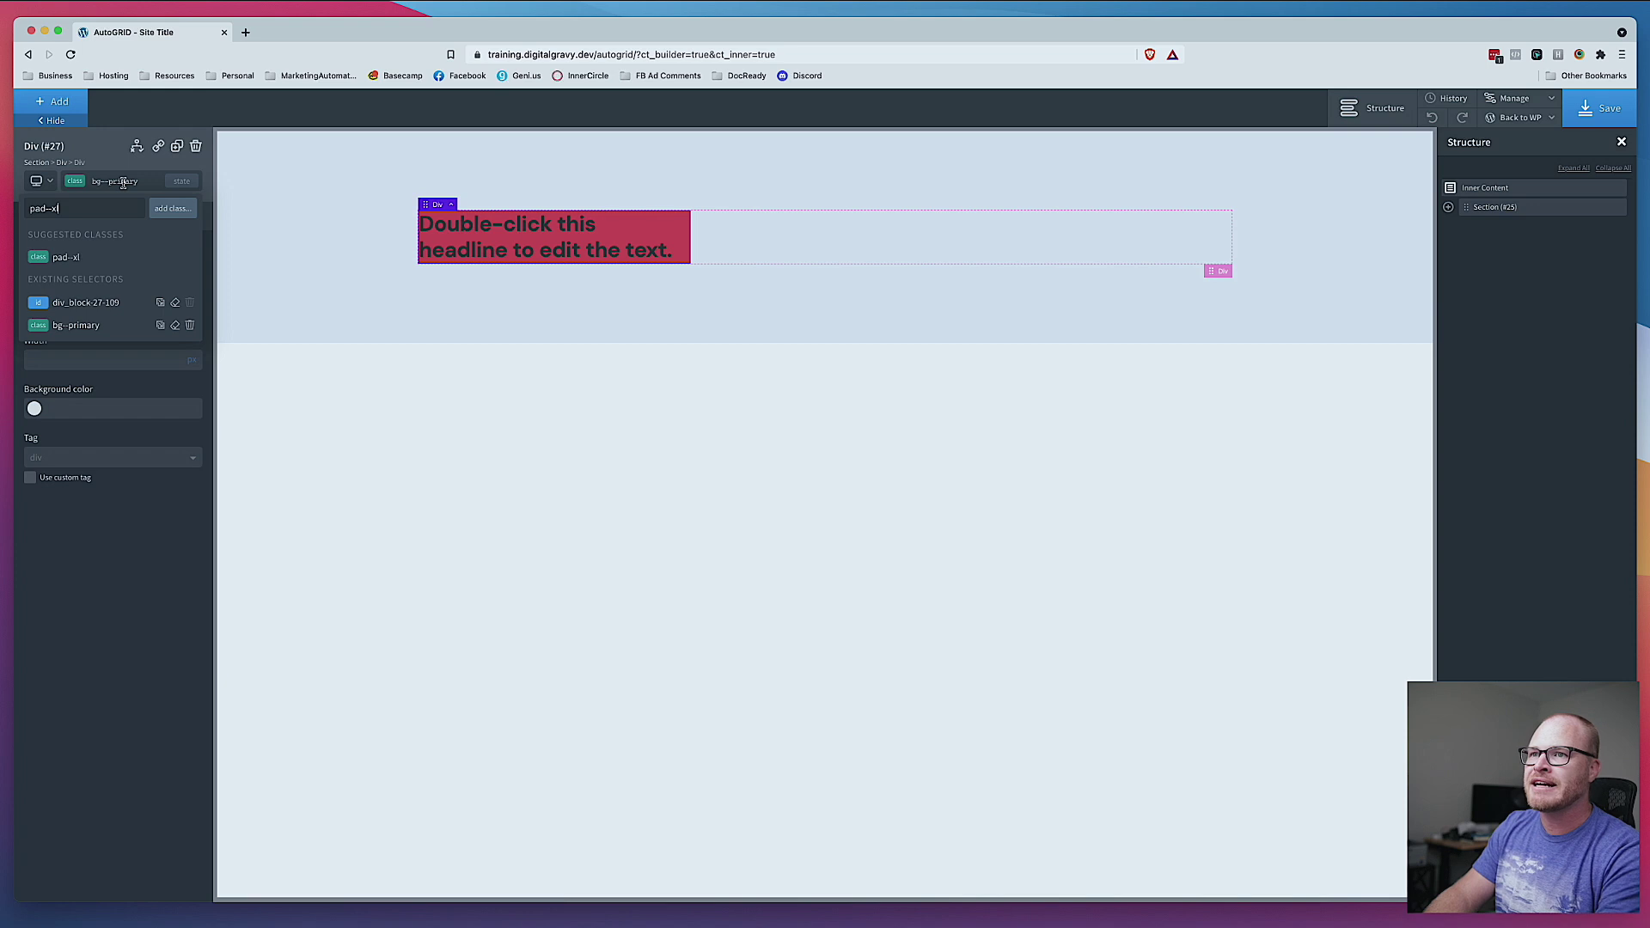
pyautogui.press('Return')
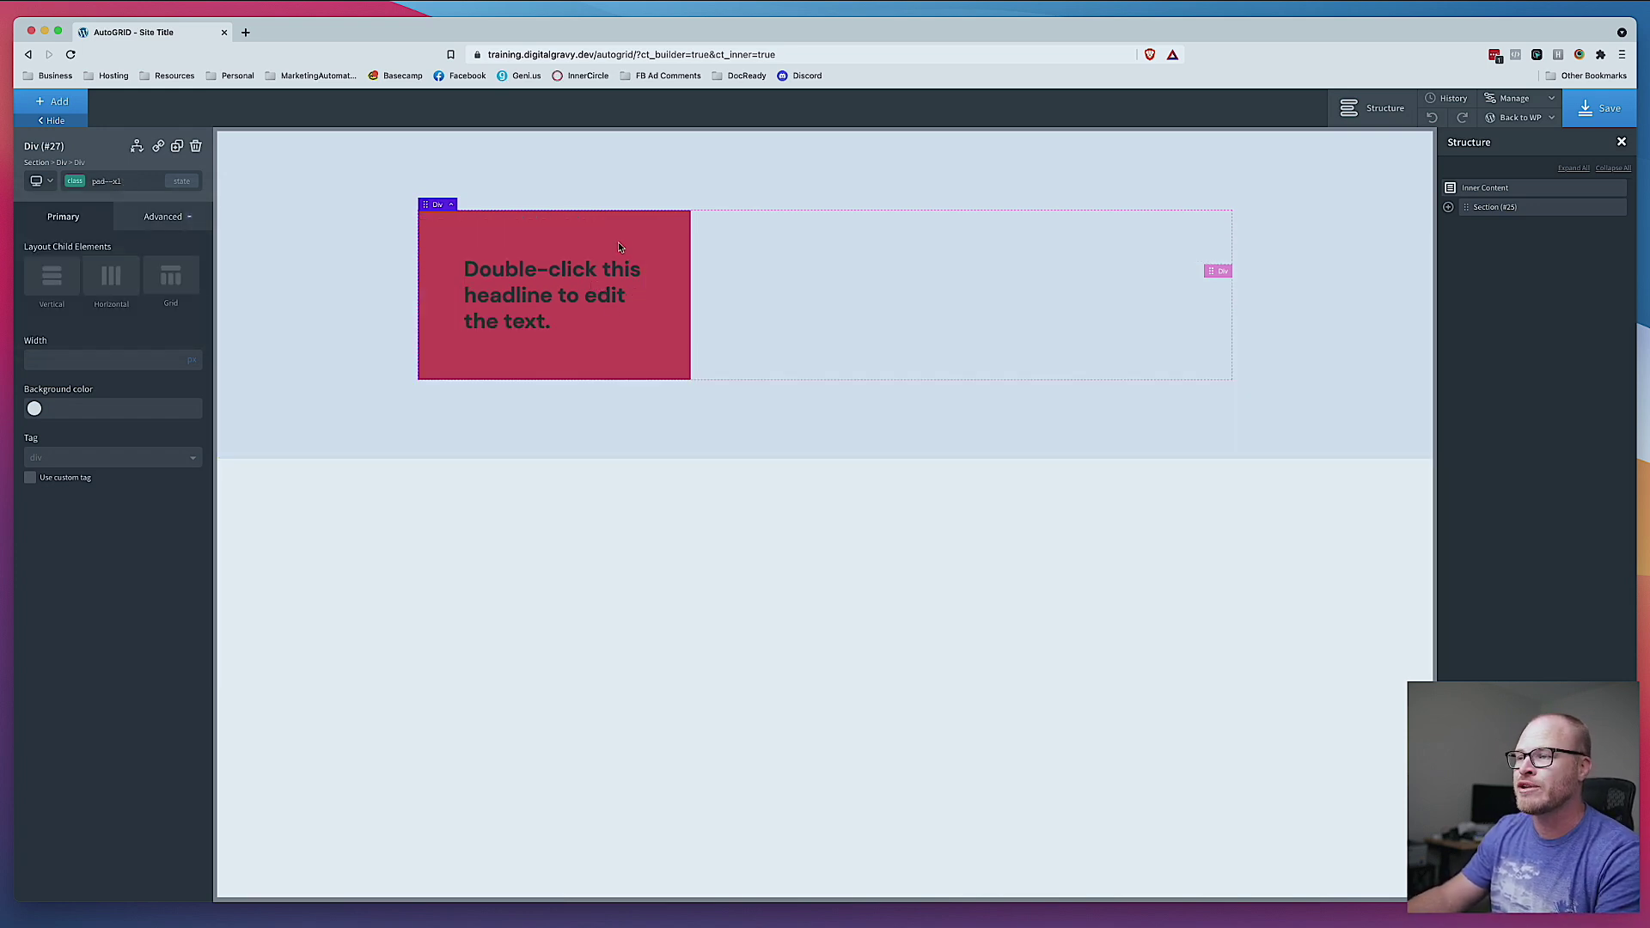
pyautogui.click(144, 177)
pyautogui.write('text--white')
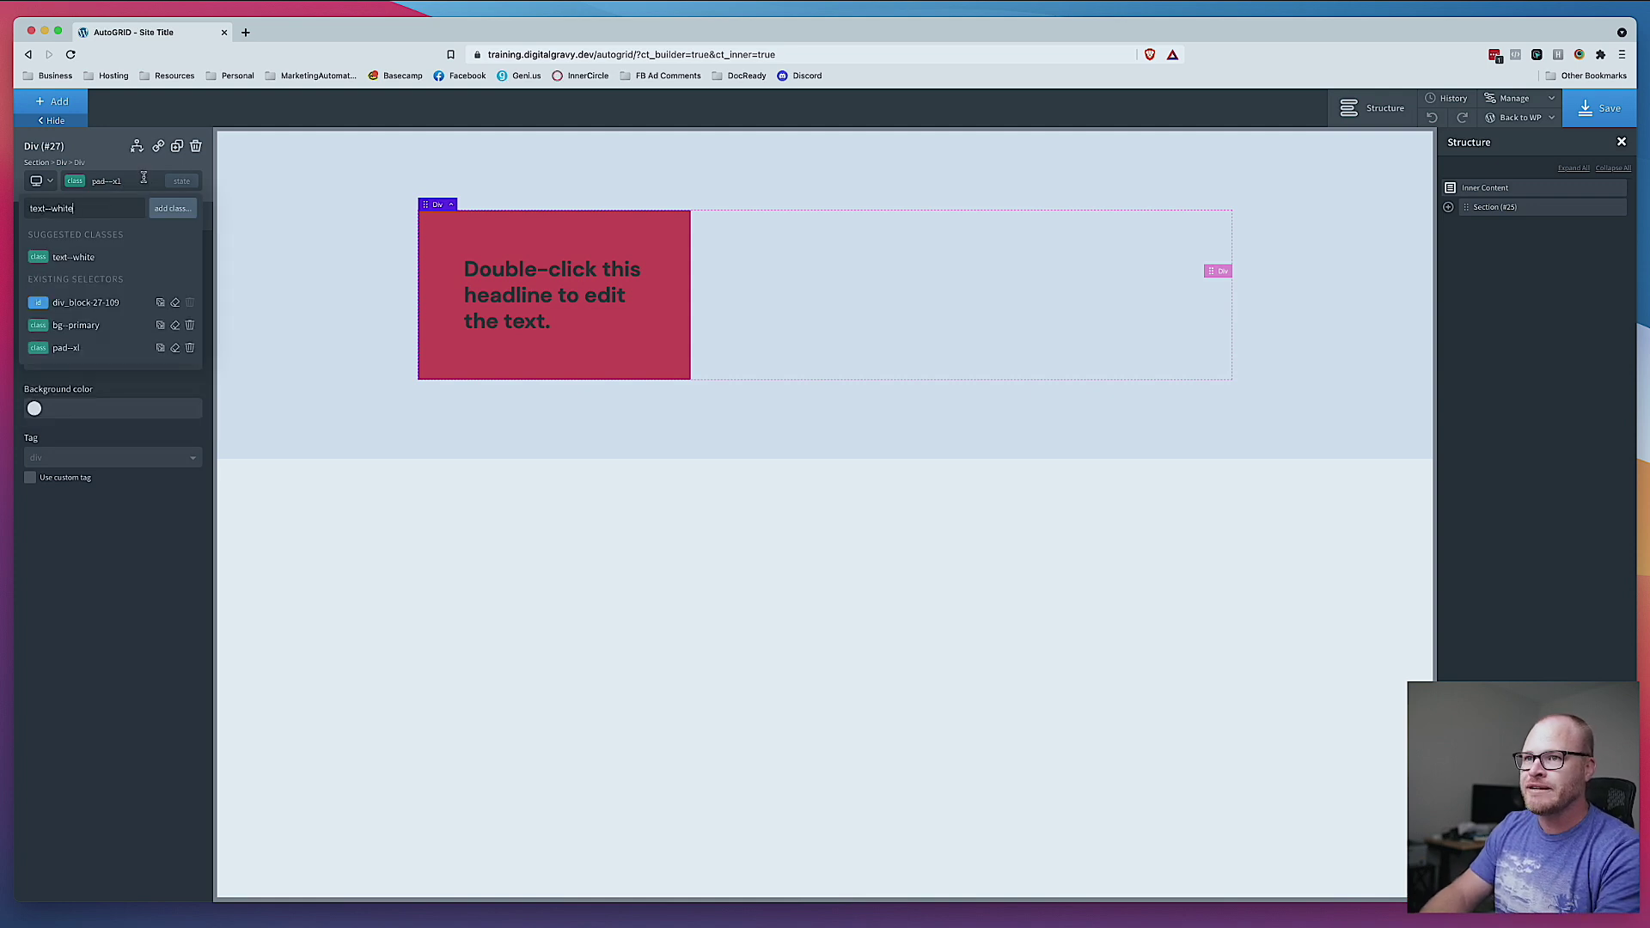
pyautogui.press('Return')
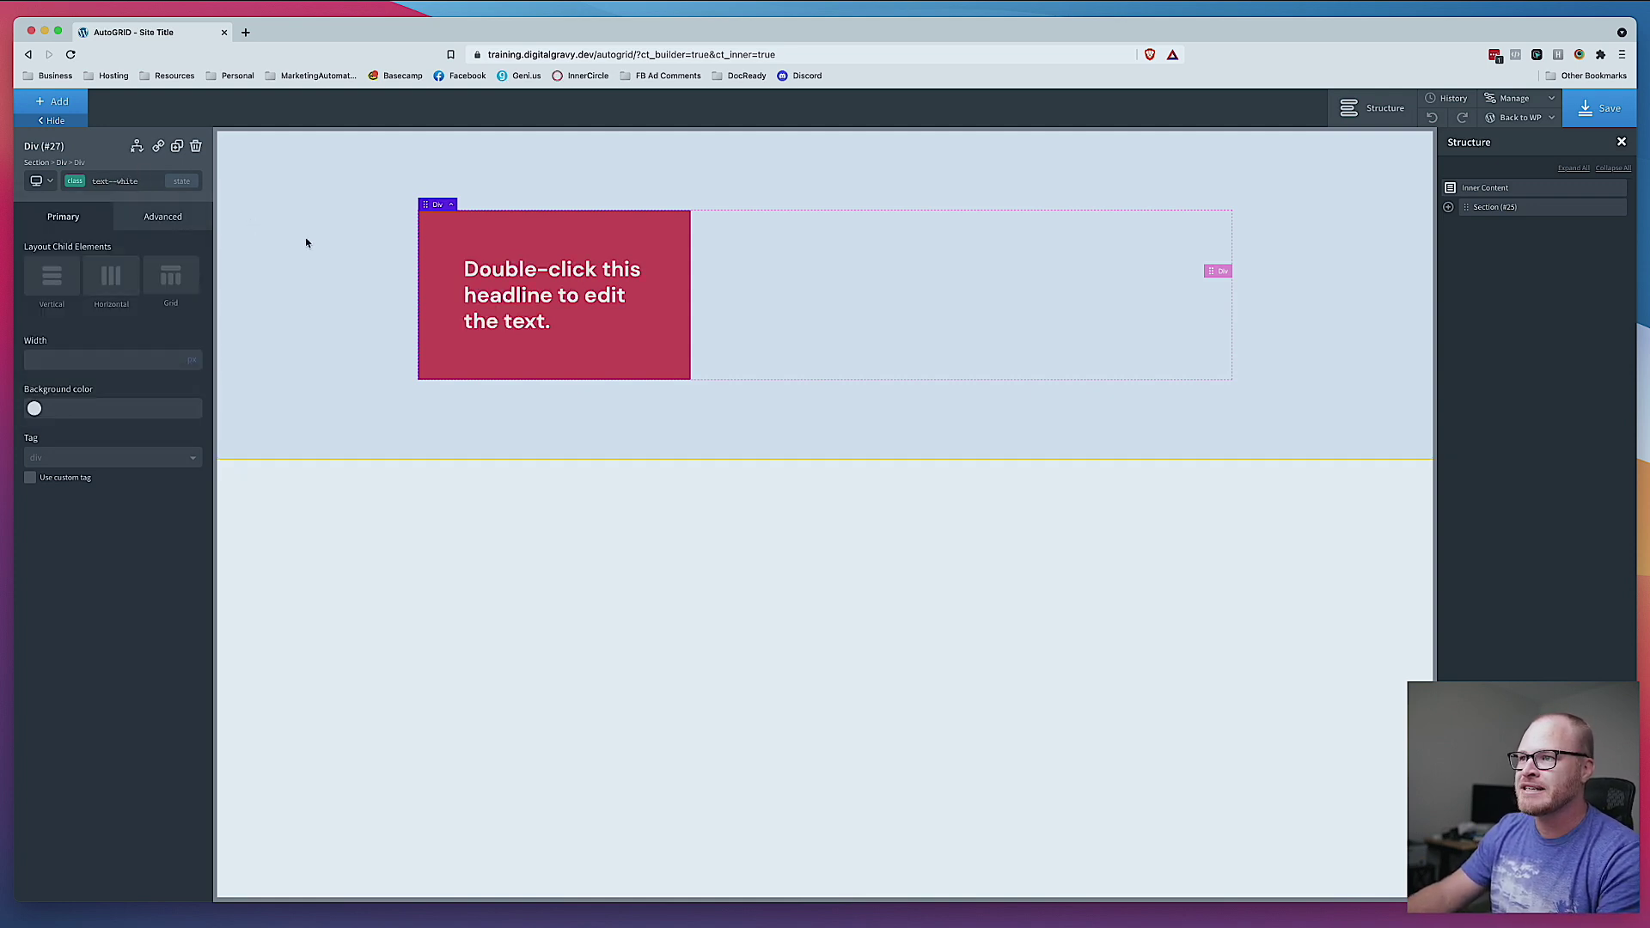
# Step: Change the heading's text to "Grid Cell" and select its containing div
pyautogui.doubleClick(510, 281)
pyautogui.write('Grid Cell')
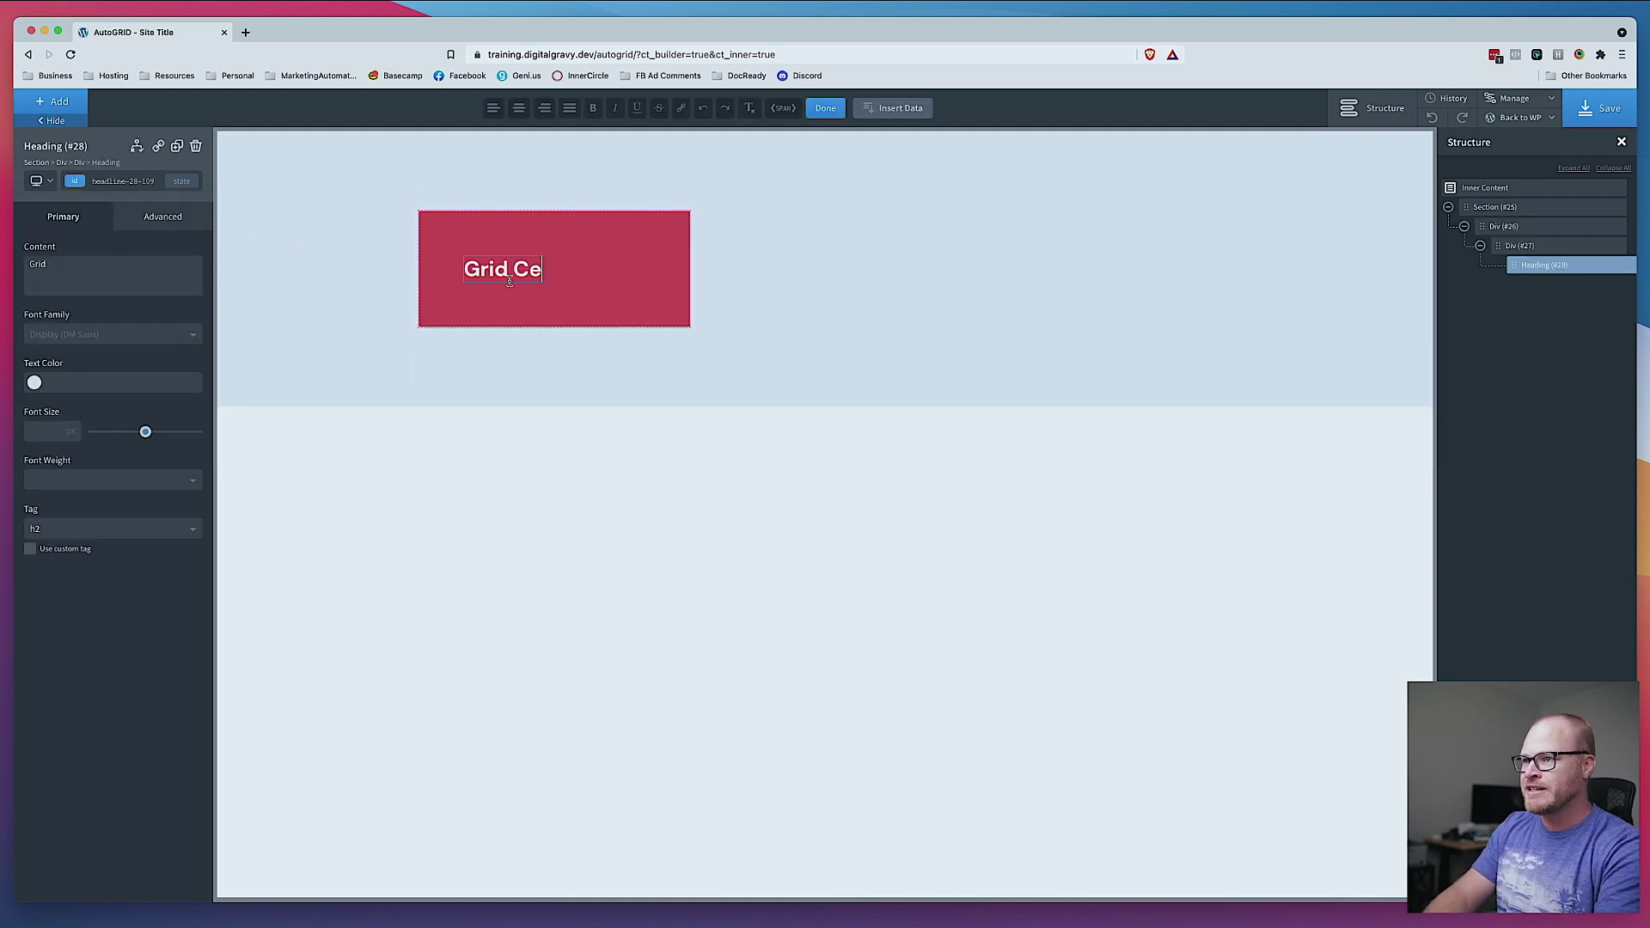
pyautogui.click(626, 290)
# Step: Assign the center--all and rounded--m classes to the cell div
pyautogui.click(127, 182)
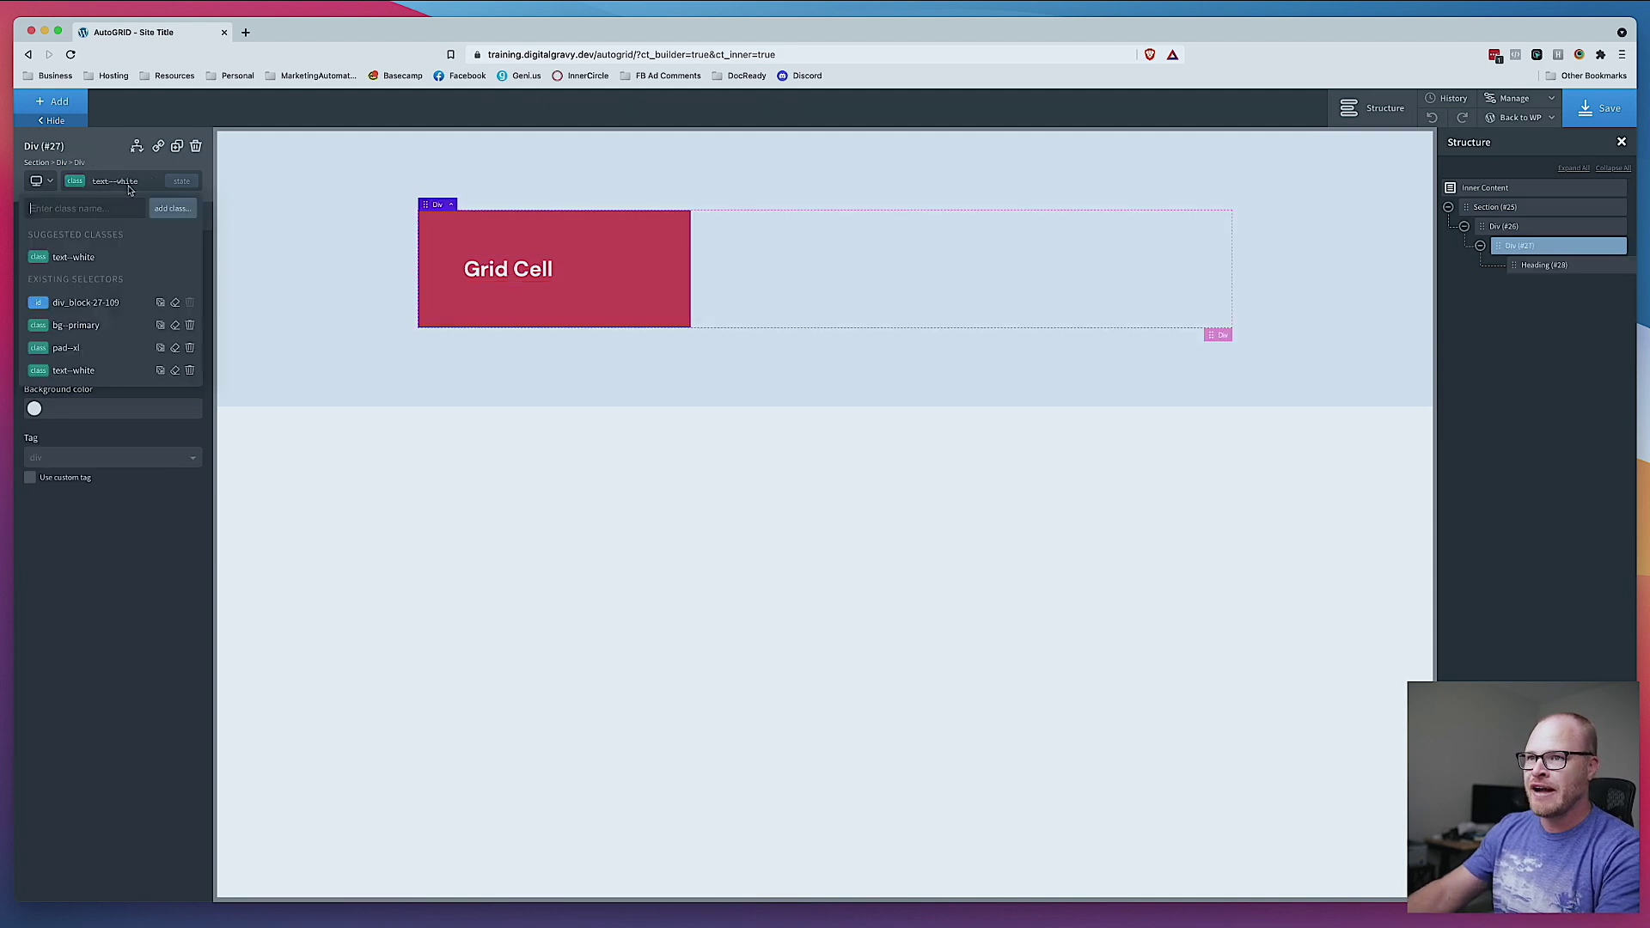
pyautogui.write('centeral')
pyautogui.press('BackSpace')
pyautogui.press('BackSpace')
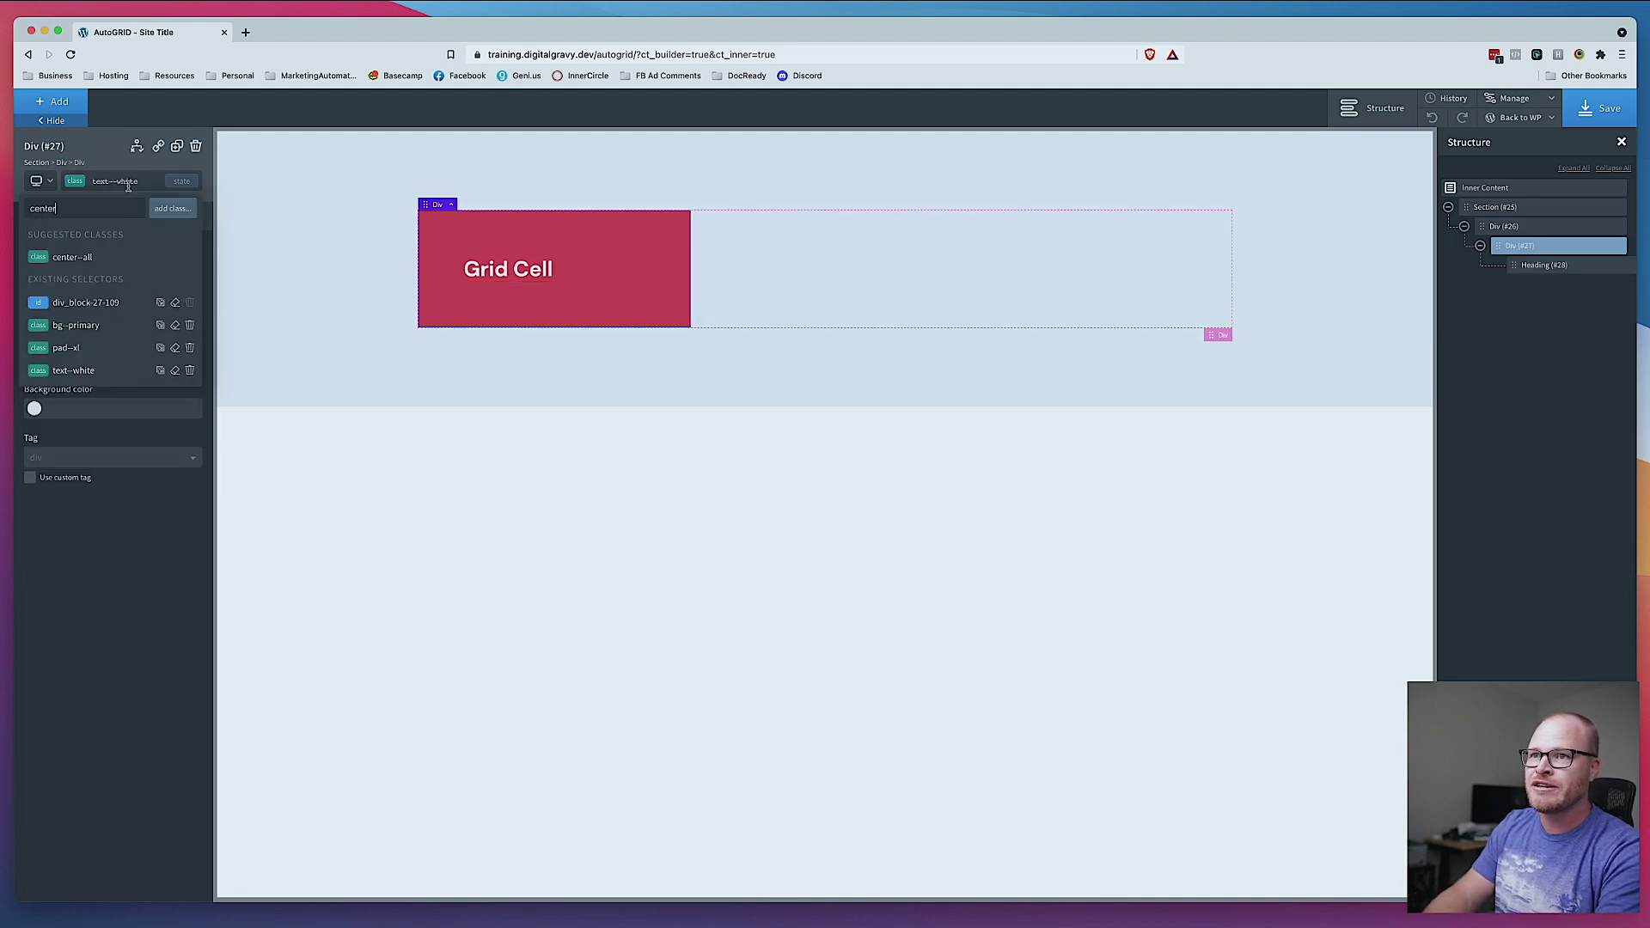
pyautogui.write('--all')
pyautogui.press('Return')
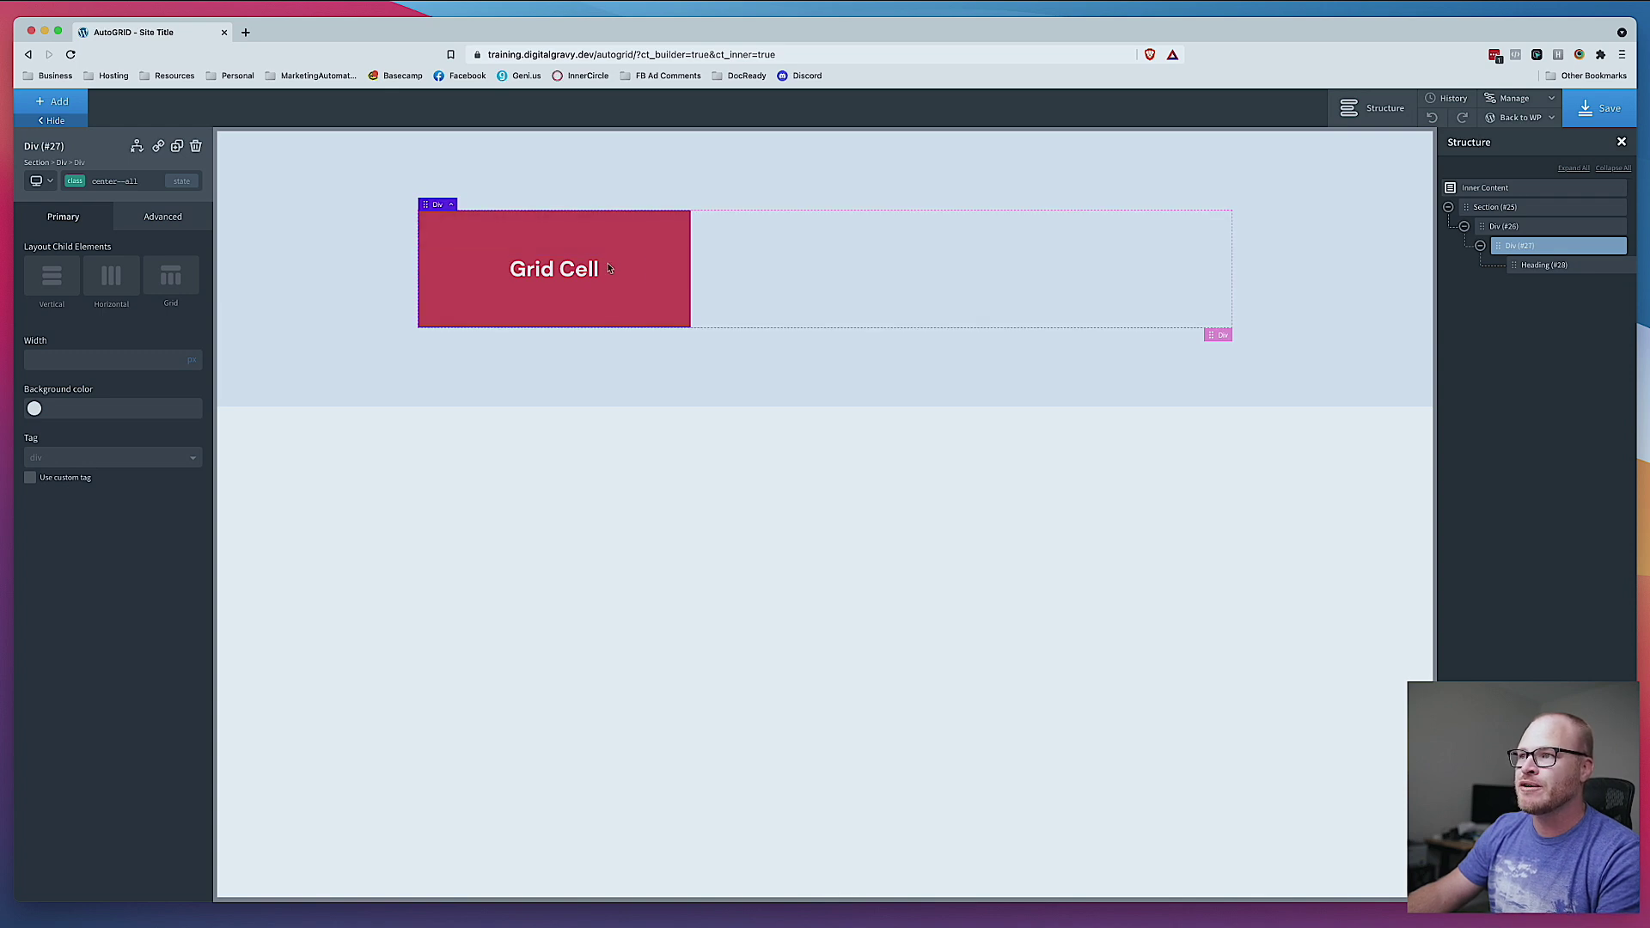
pyautogui.click(140, 182)
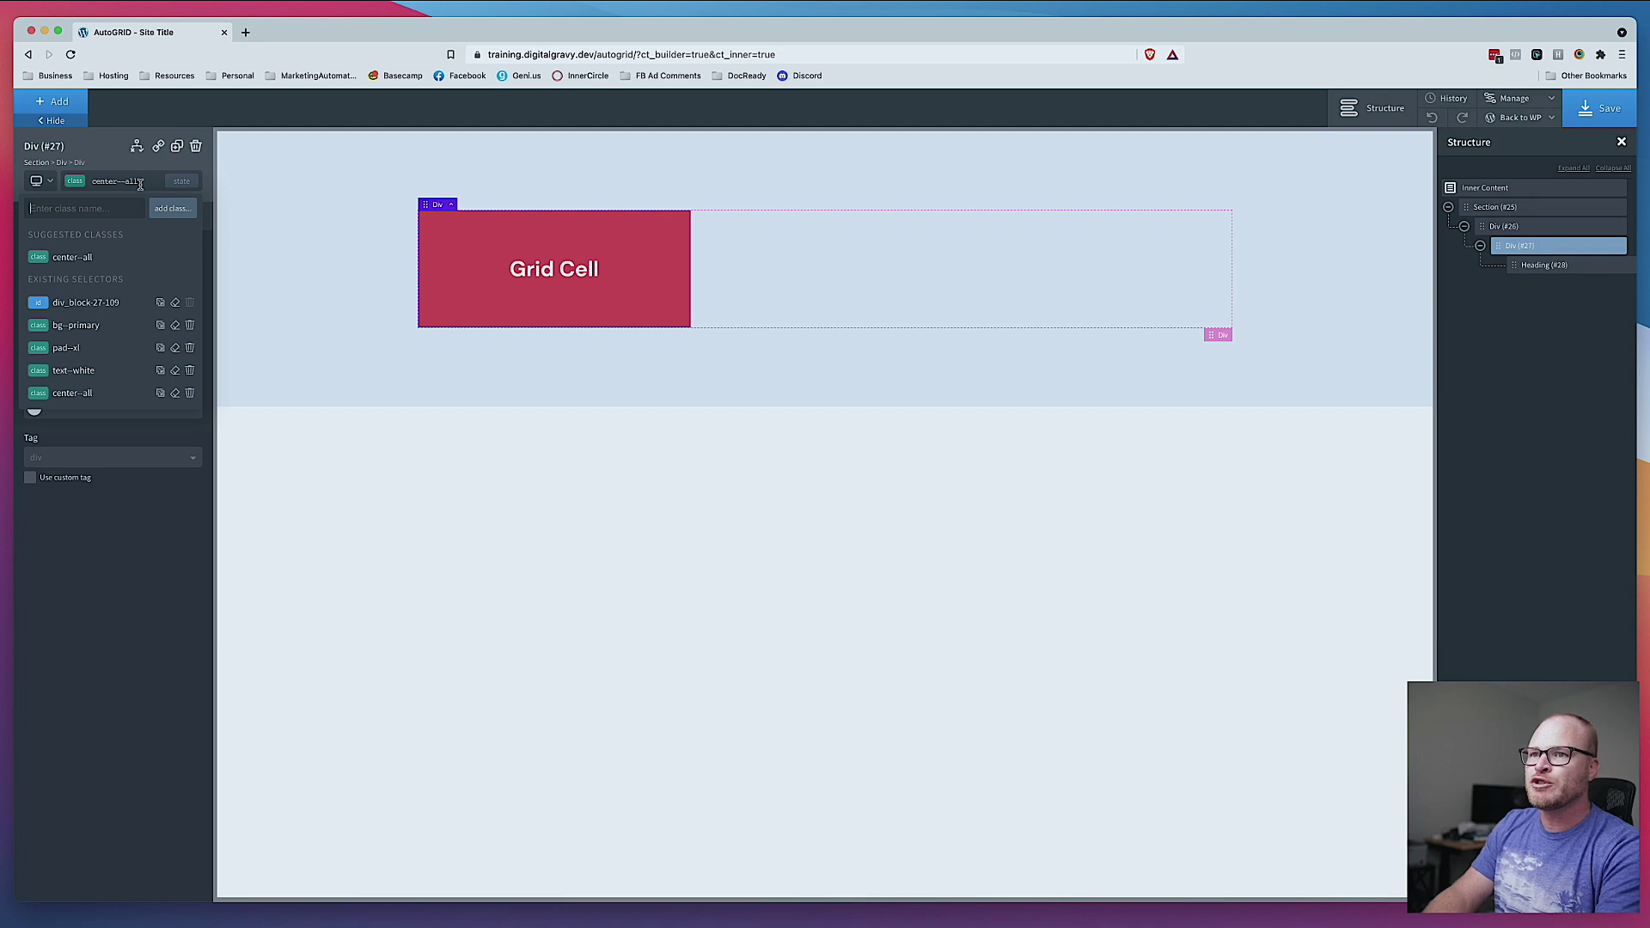
pyautogui.write('rounded--m')
pyautogui.press('Return')
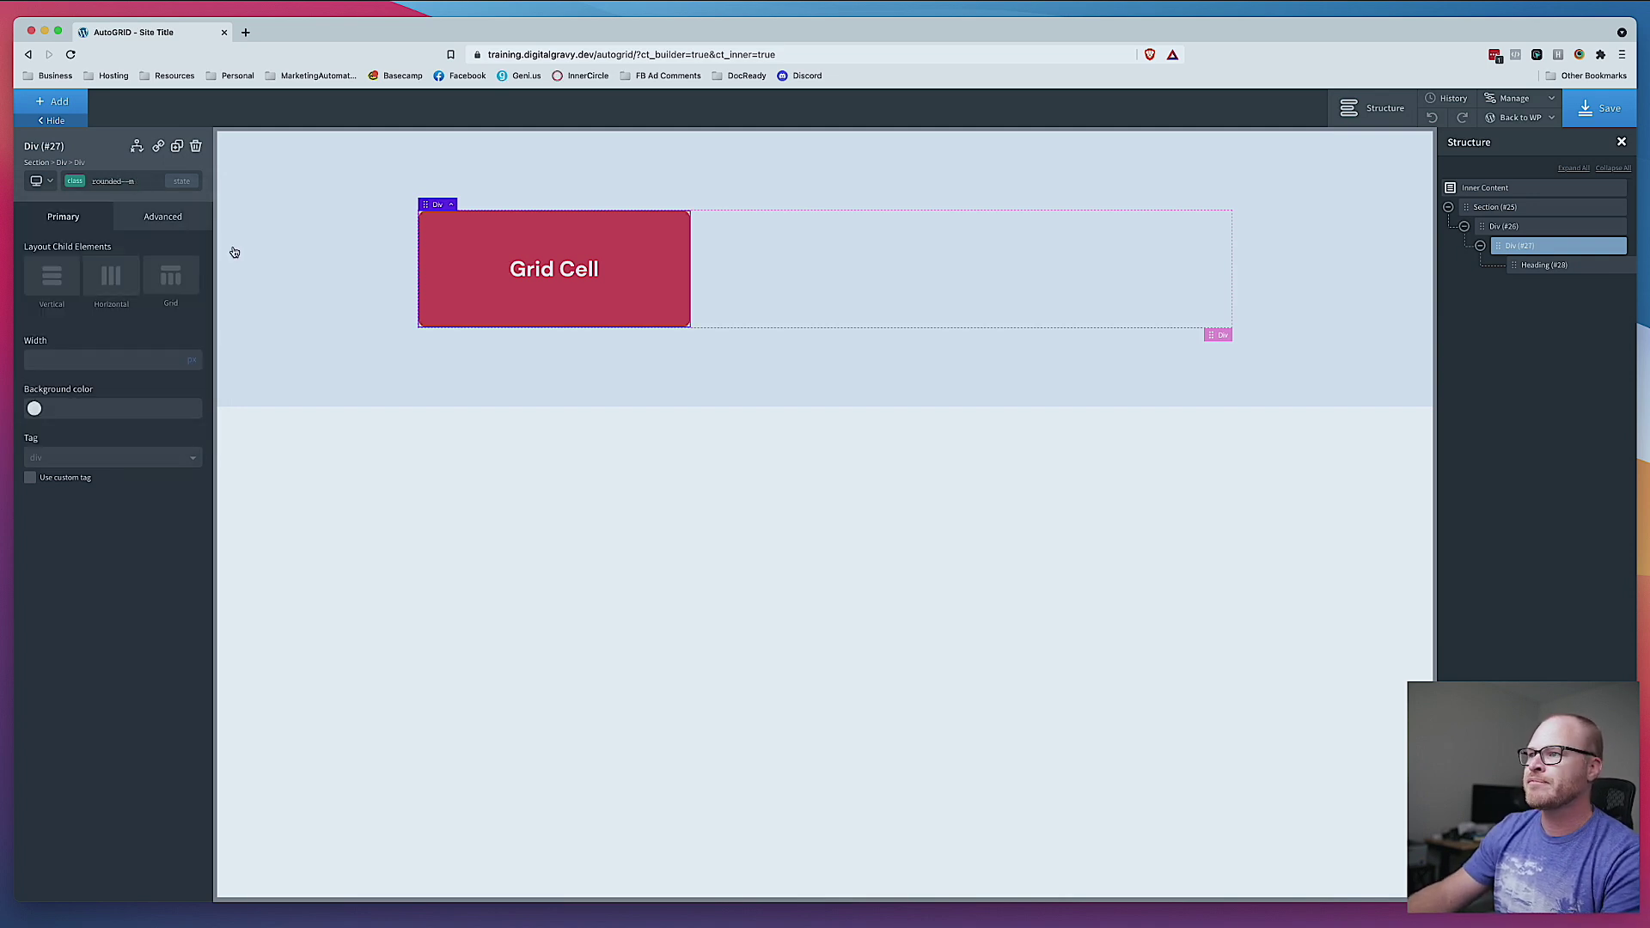
pyautogui.click(648, 344)
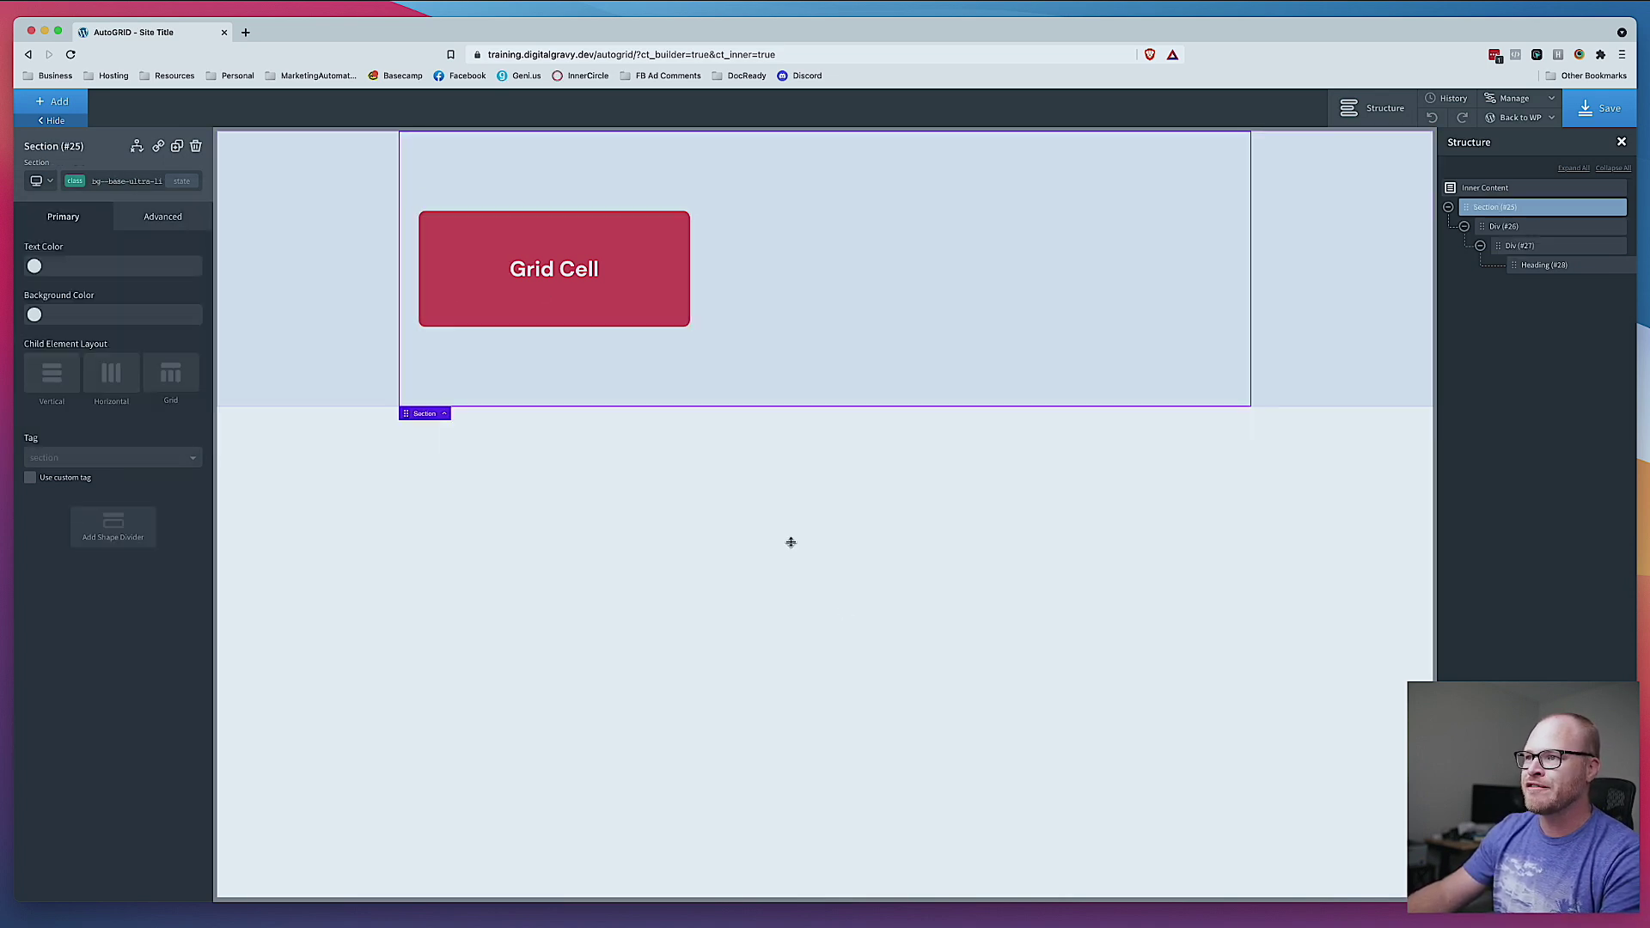
# Step: Duplicate the Grid Cell div five times to make six cells in the grid
pyautogui.click(637, 281)
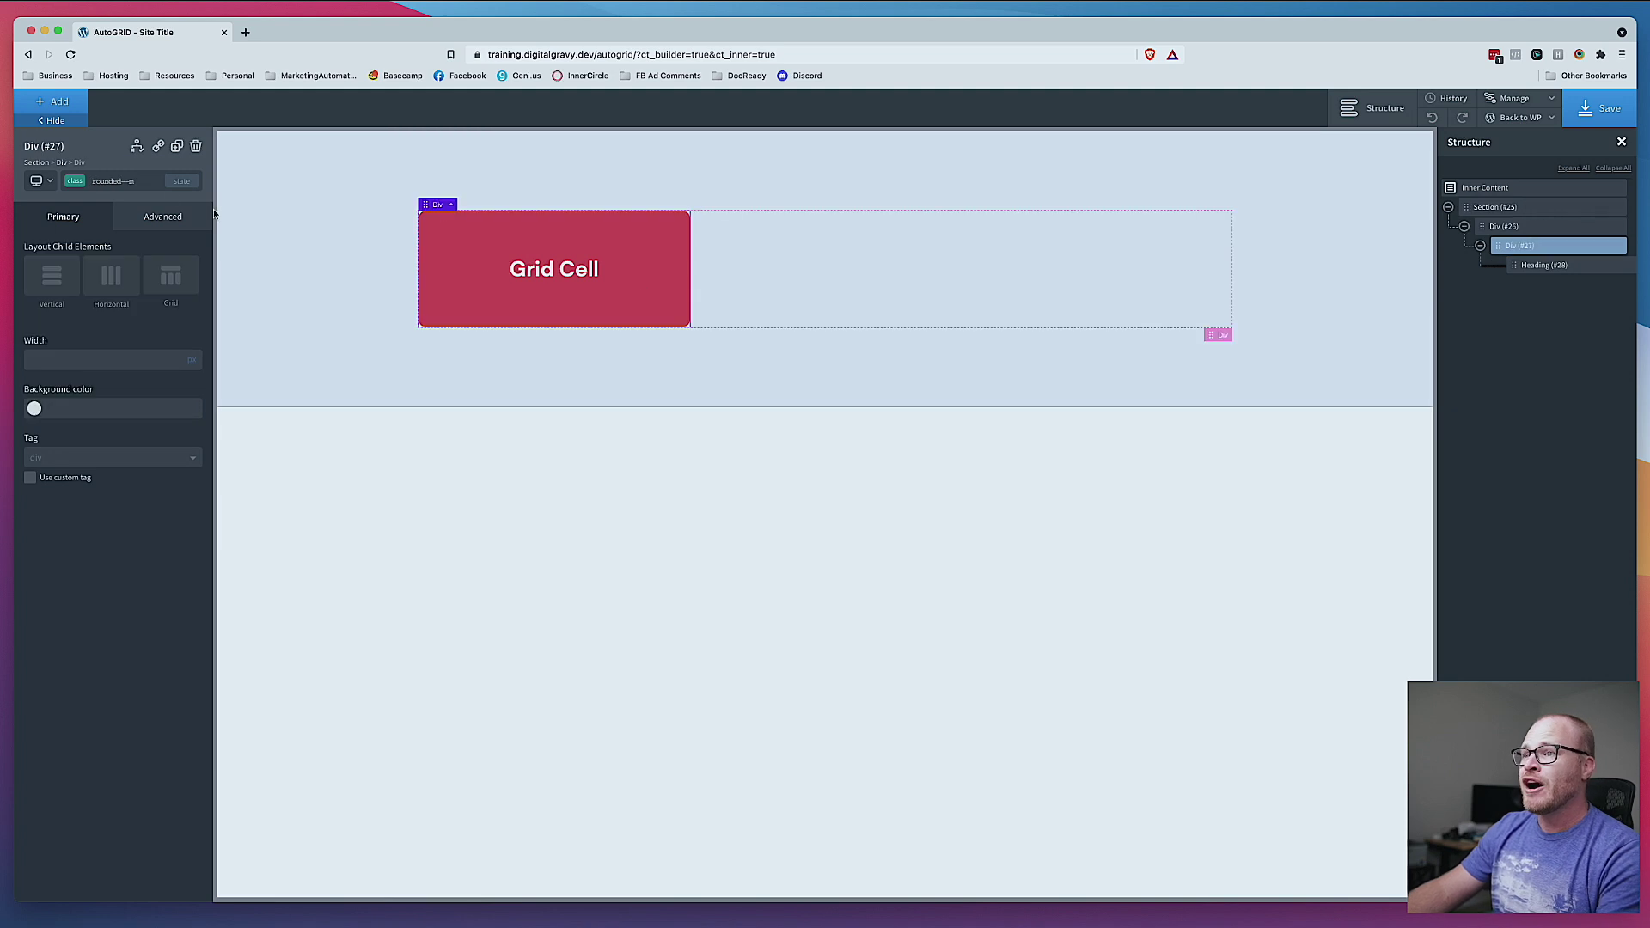
pyautogui.click(176, 147)
pyautogui.click(176, 146)
pyautogui.click(176, 147)
pyautogui.click(176, 147)
pyautogui.click(176, 147)
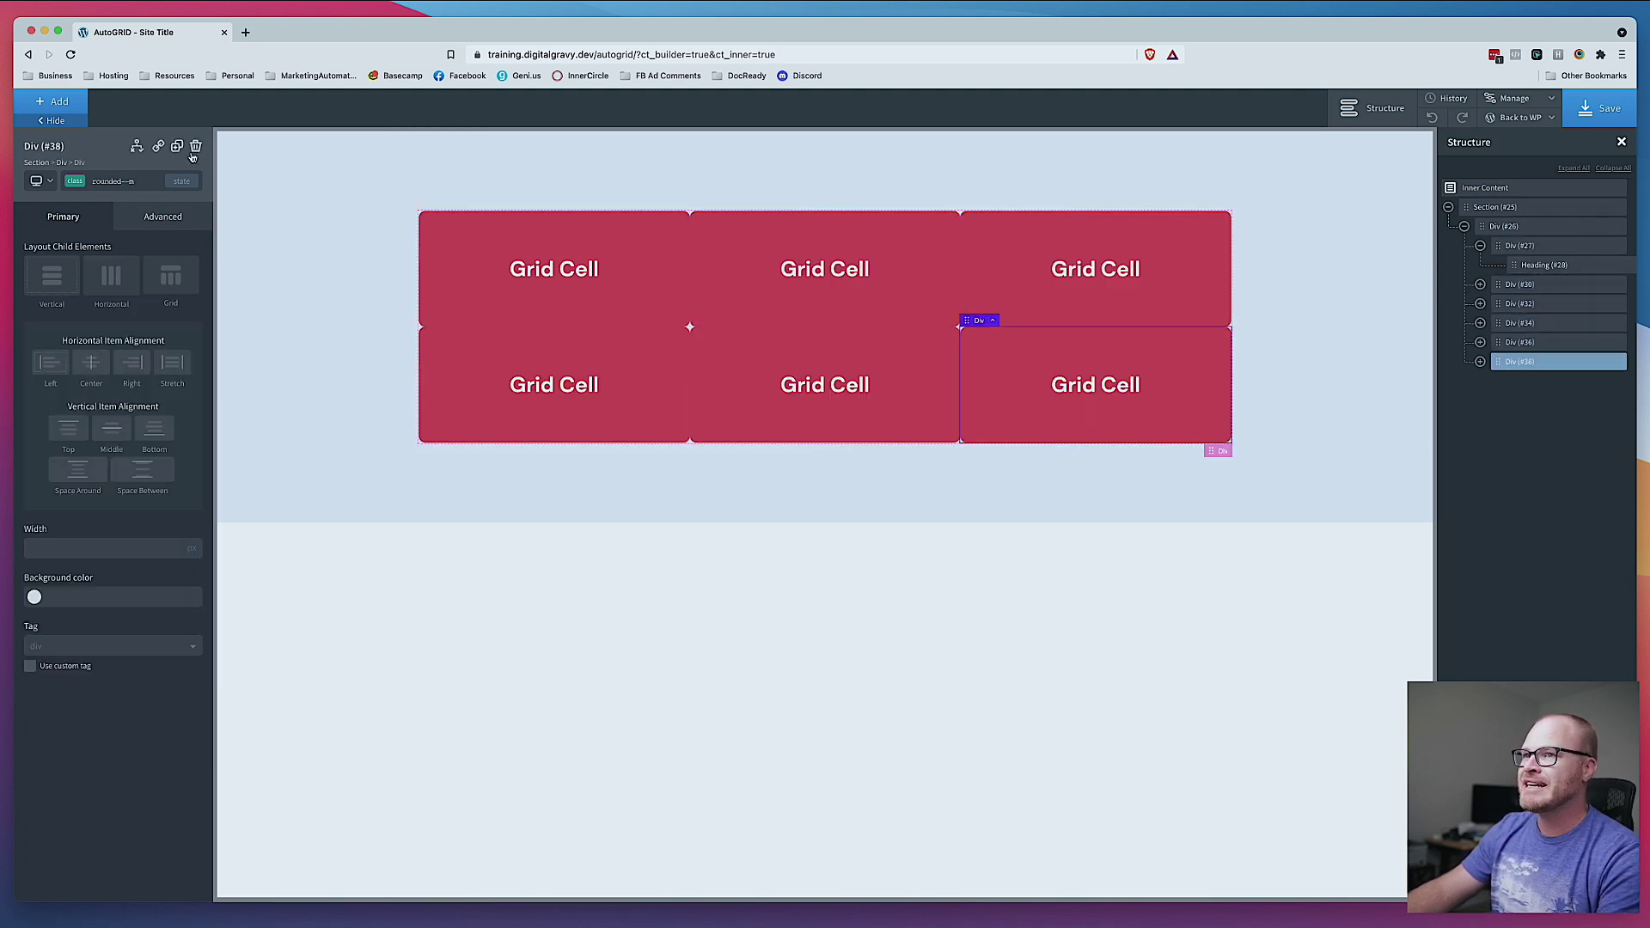
# Step: Assign the gap--m class to the parent grid div to space out its cells
pyautogui.click(993, 322)
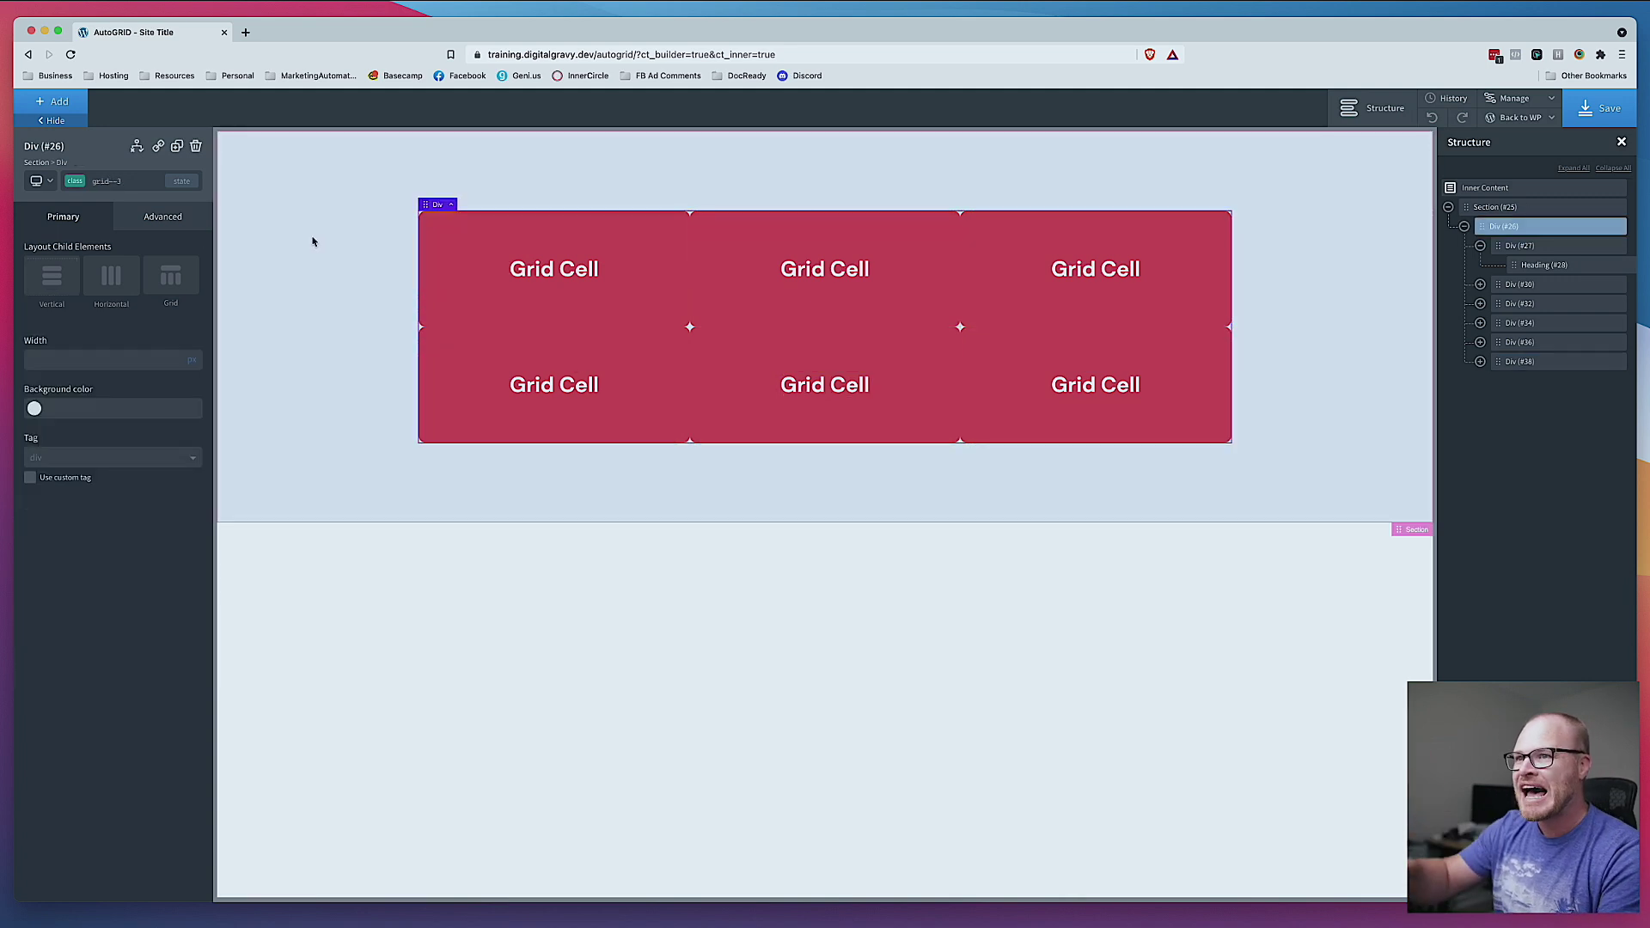
pyautogui.click(149, 176)
pyautogui.write('gap--m')
pyautogui.press('Return')
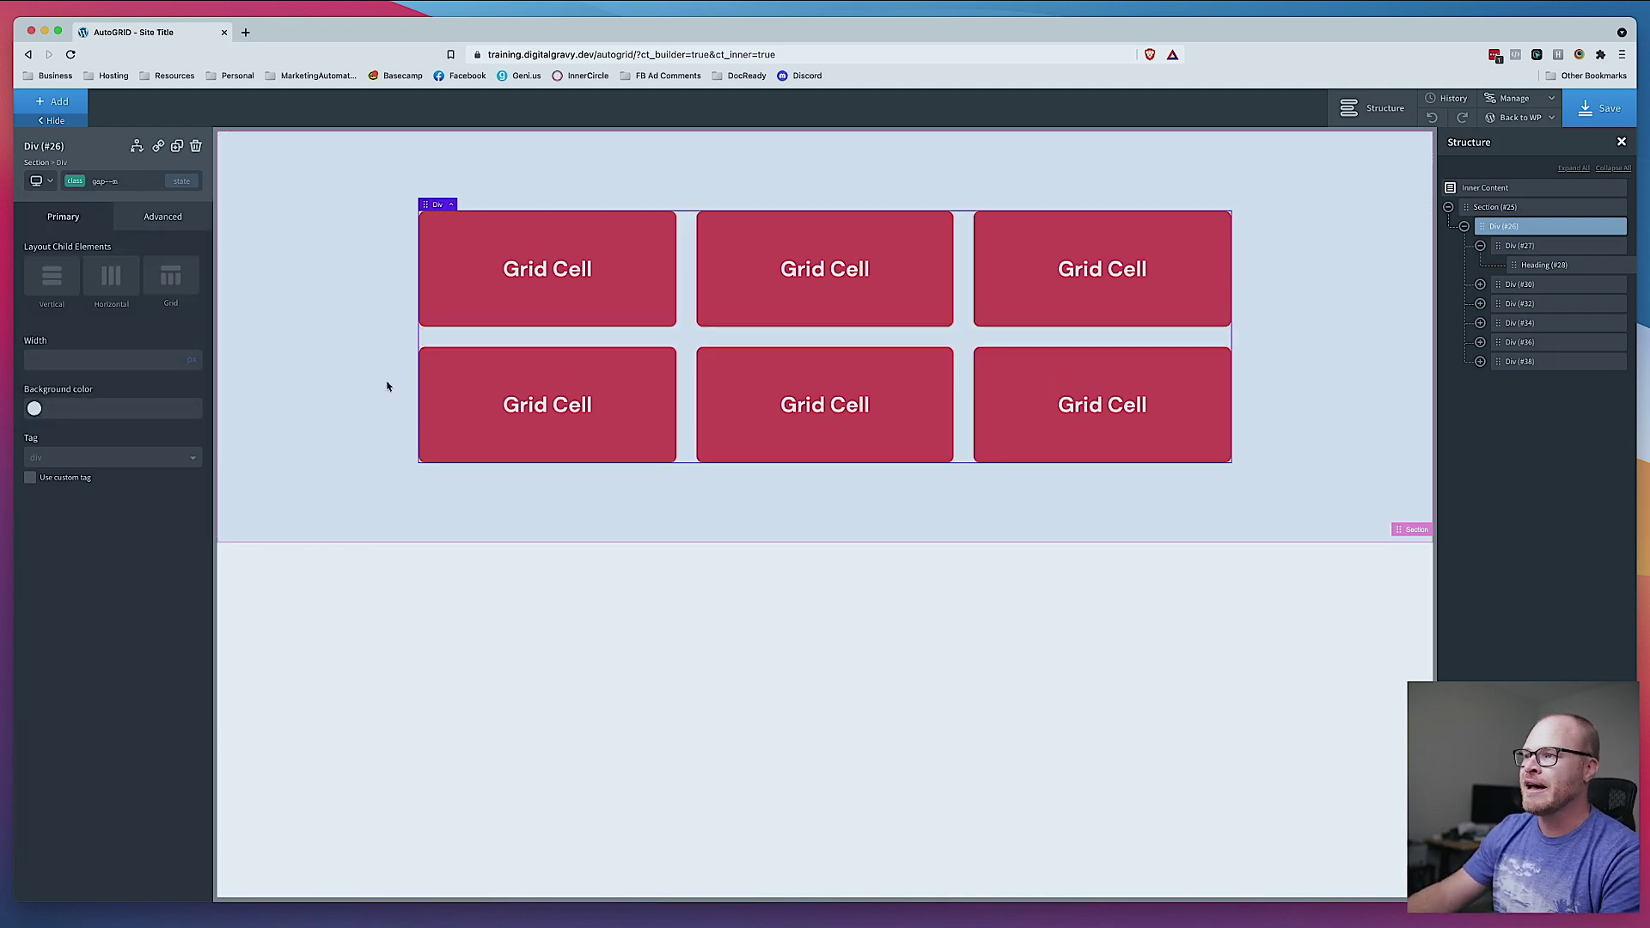
pyautogui.click(347, 376)
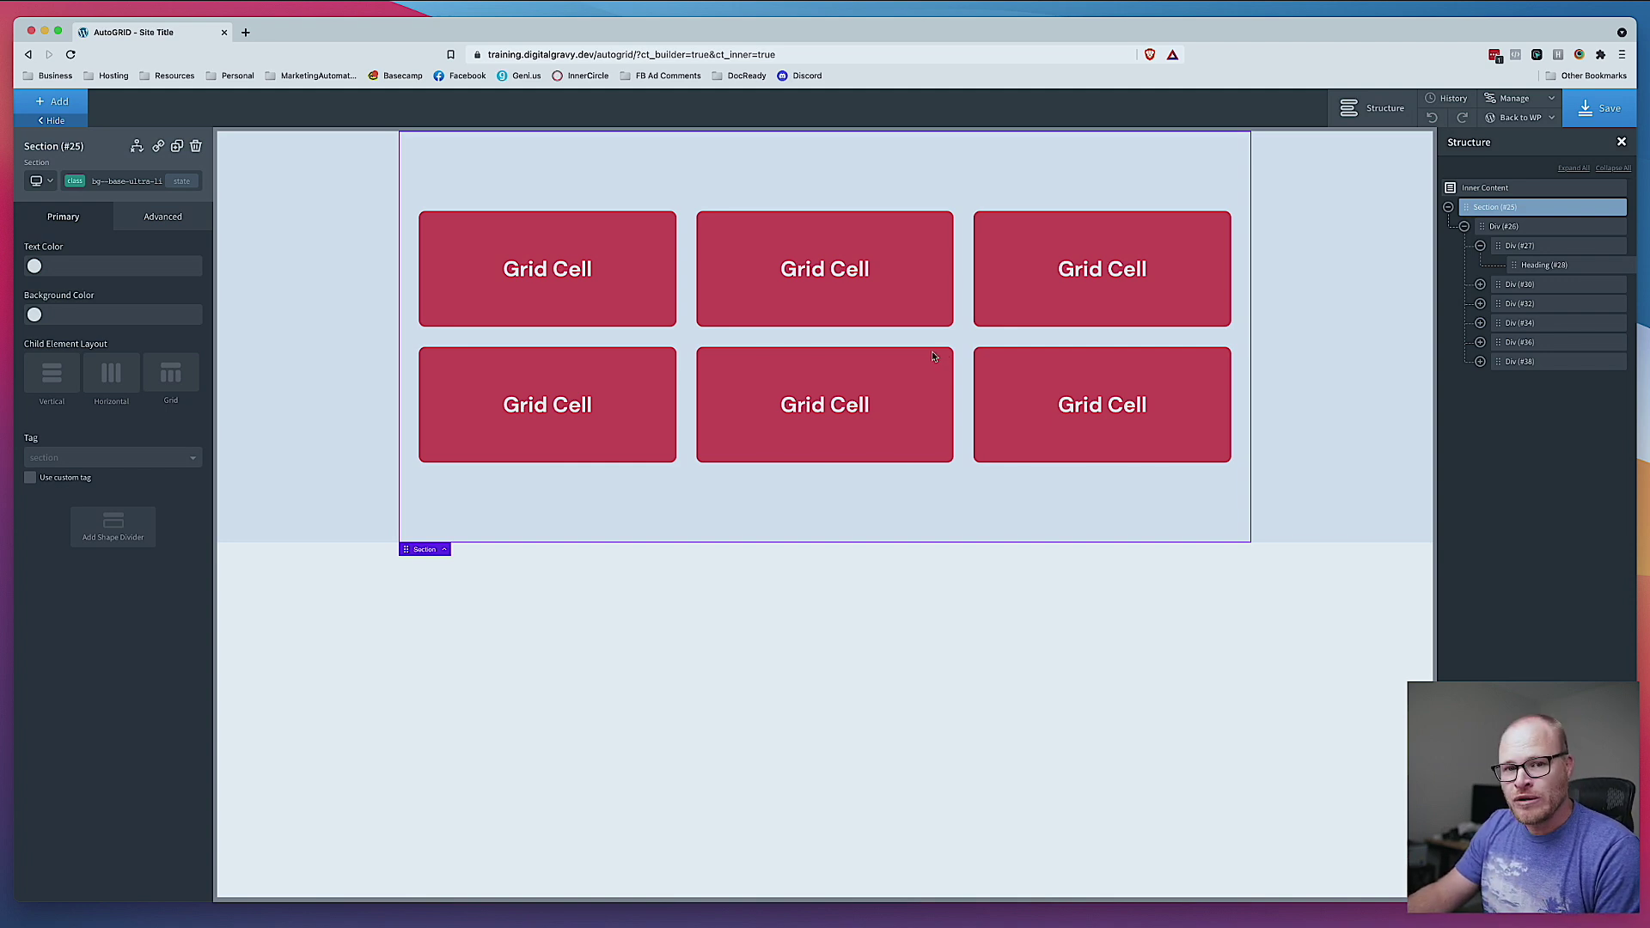
pyautogui.click(729, 343)
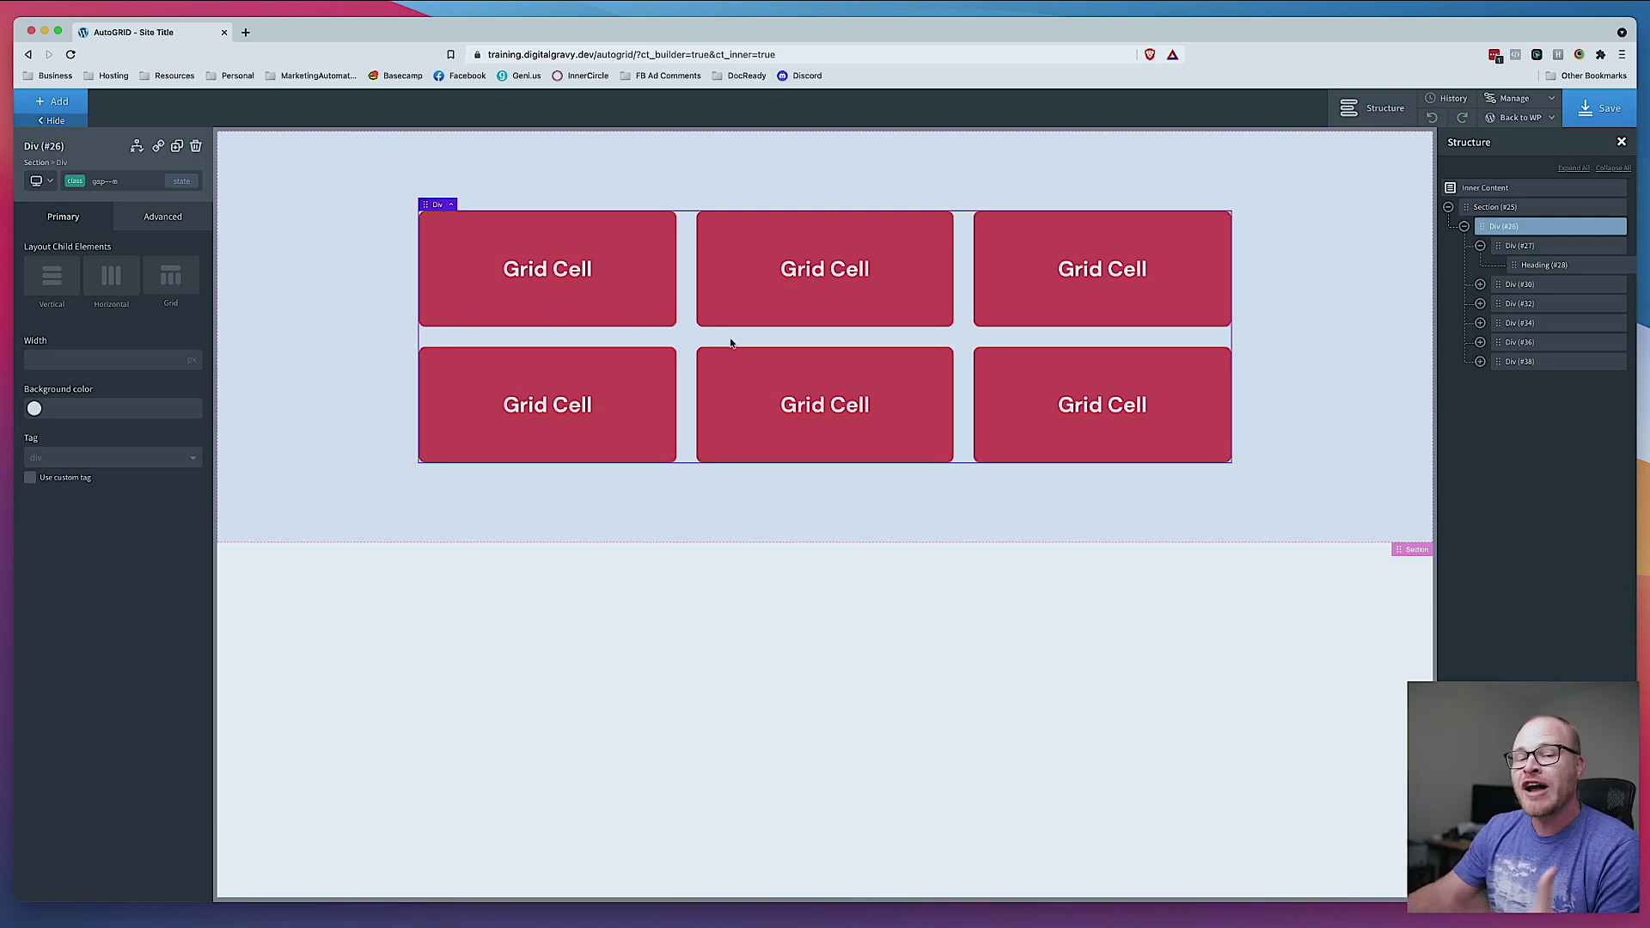
# Step: Switch the preview to the less than 992px breakpoint and assign the grid--l-2 class to the parent grid div
pyautogui.click(40, 183)
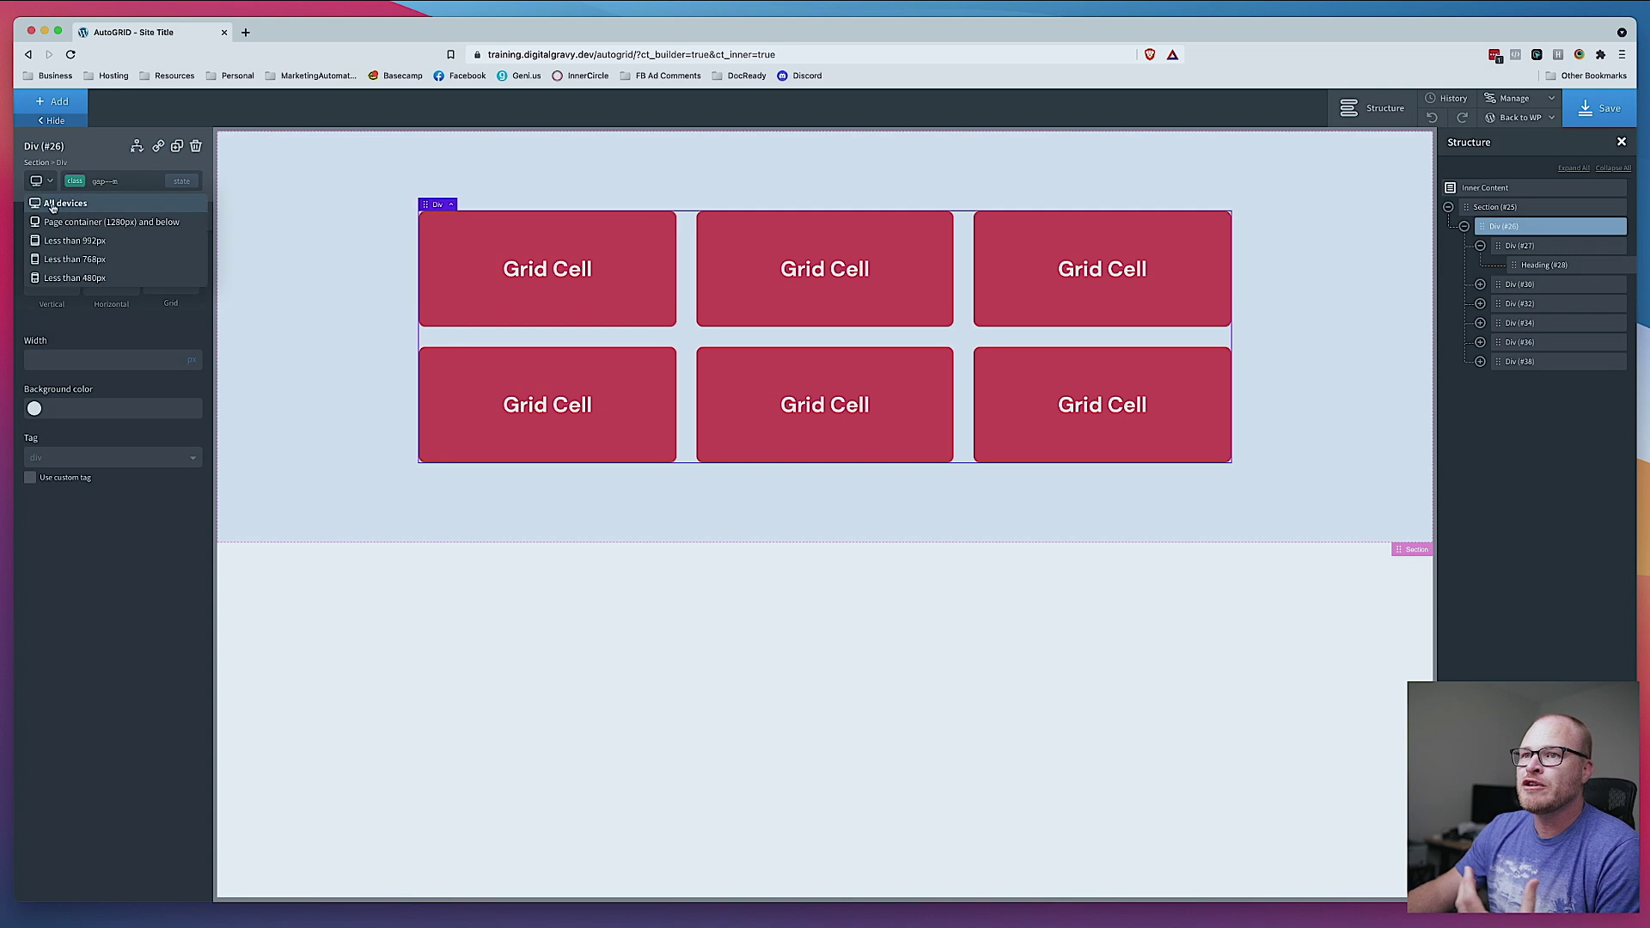
pyautogui.click(55, 219)
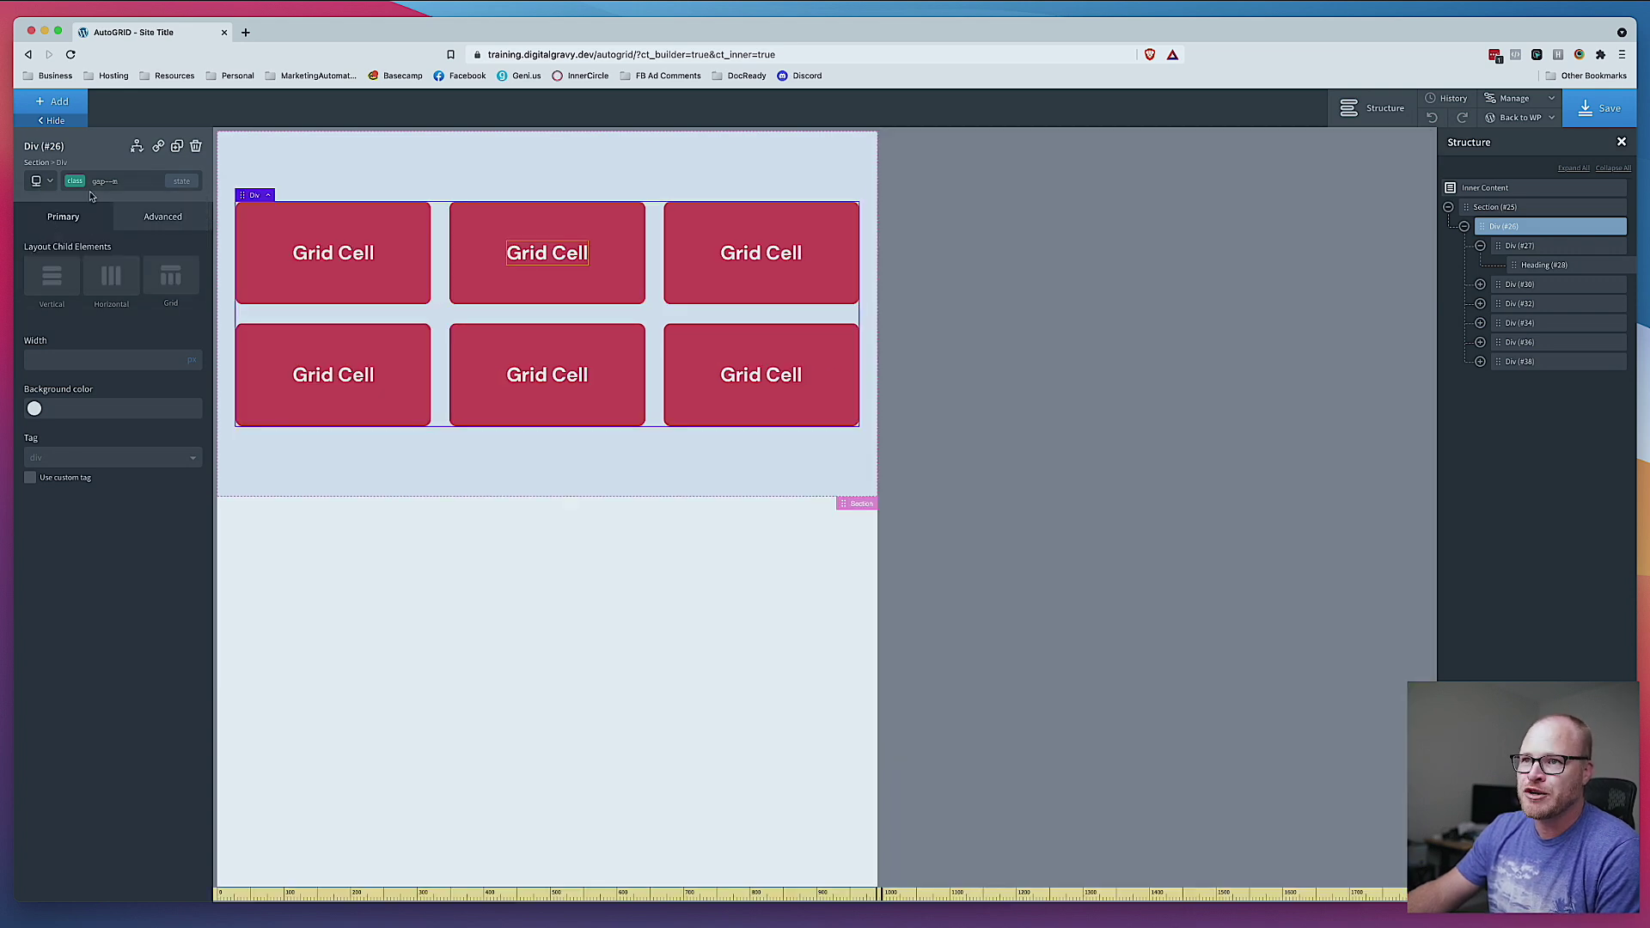
pyautogui.click(38, 181)
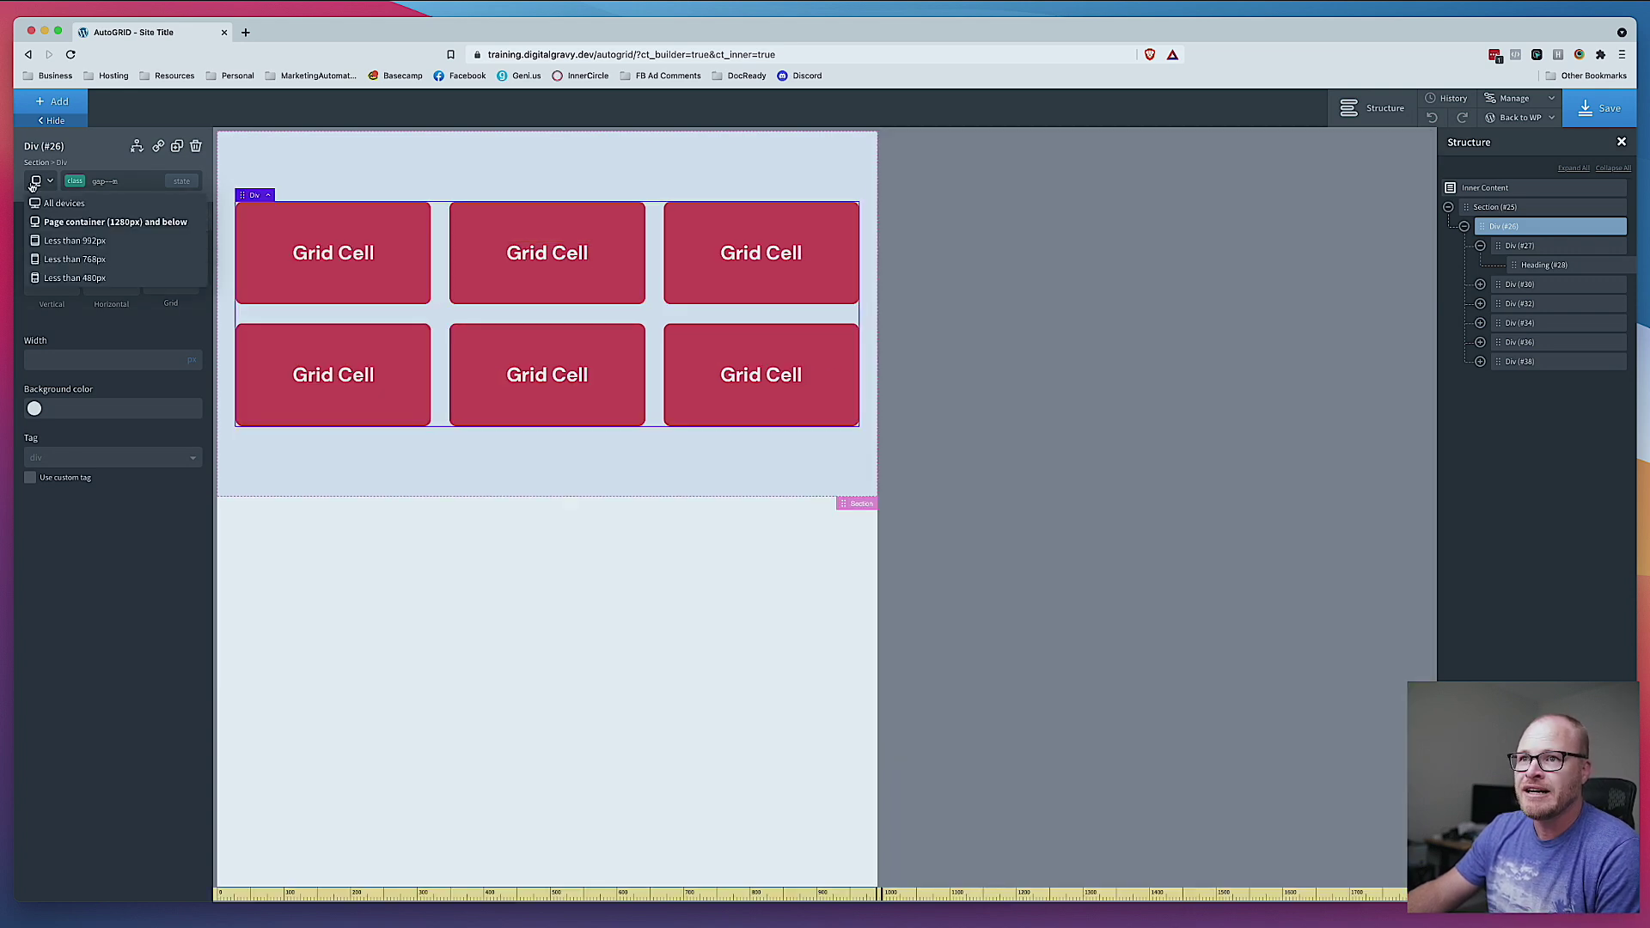
pyautogui.click(75, 258)
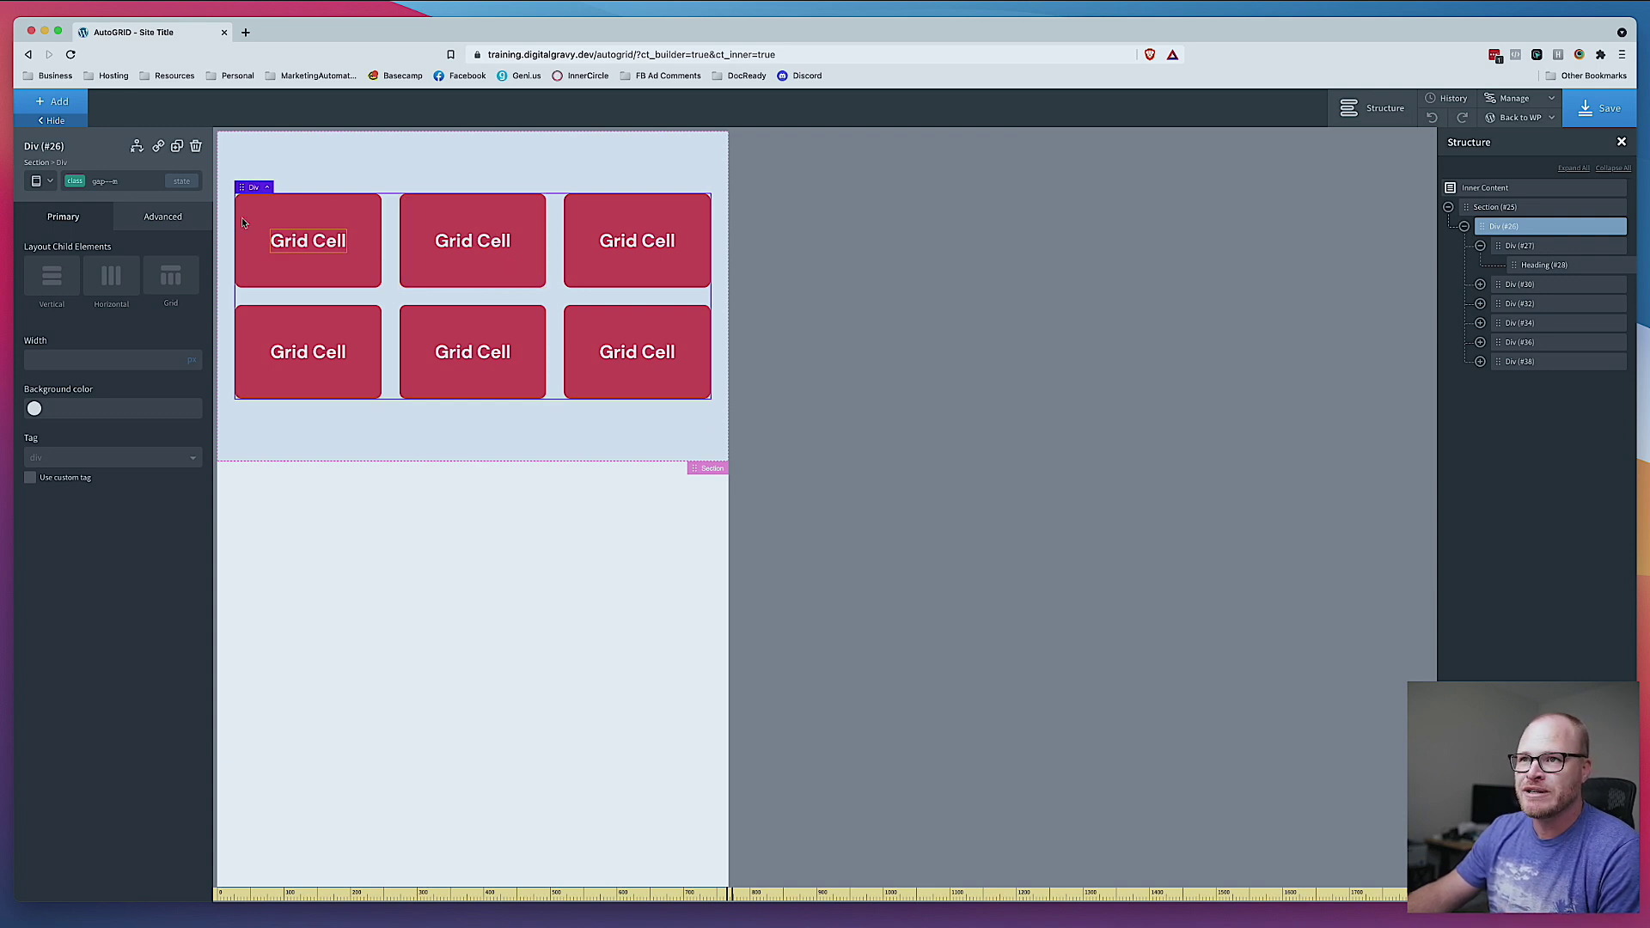
pyautogui.click(139, 184)
pyautogui.write('grid--')
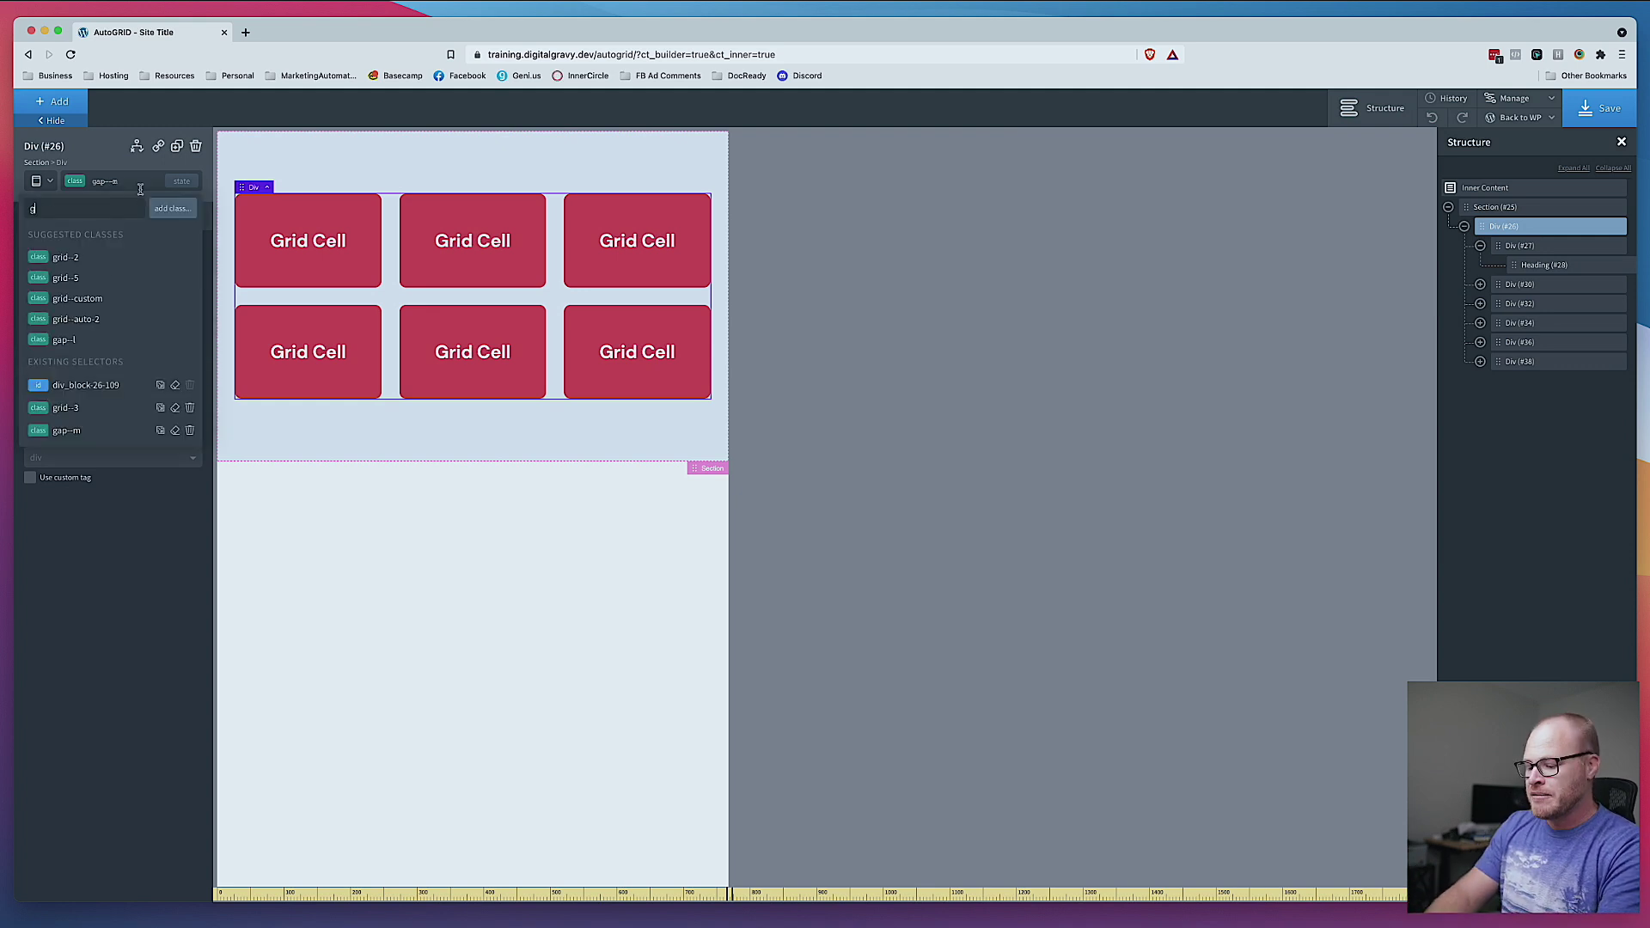
pyautogui.click(43, 182)
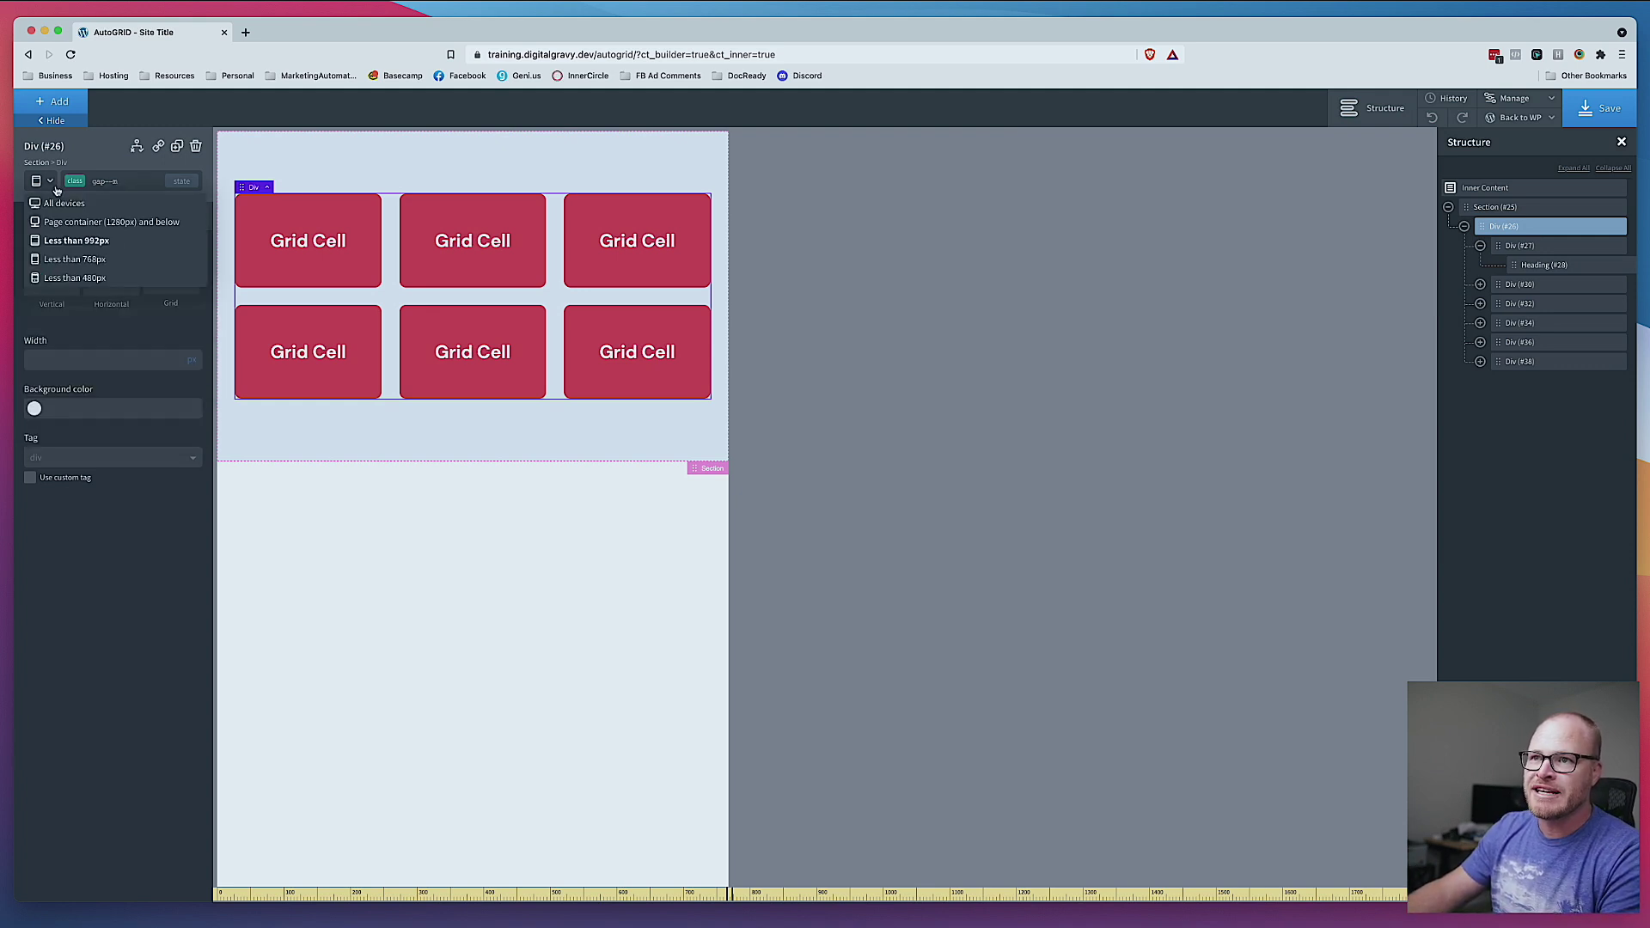
pyautogui.click(123, 180)
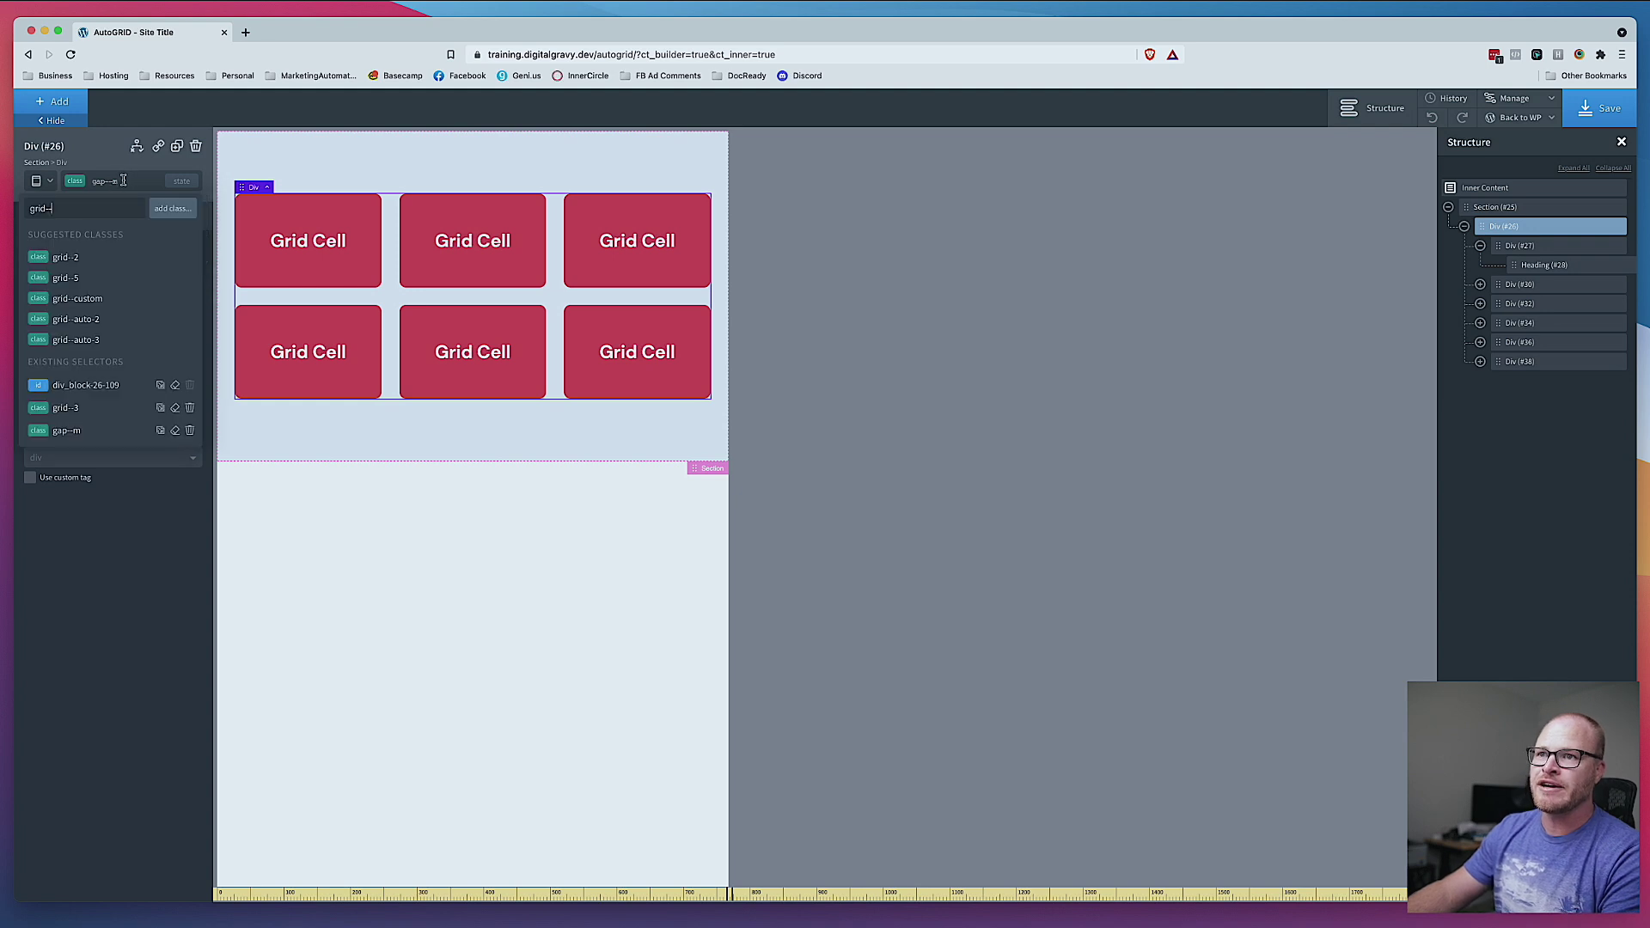
pyautogui.write('l')
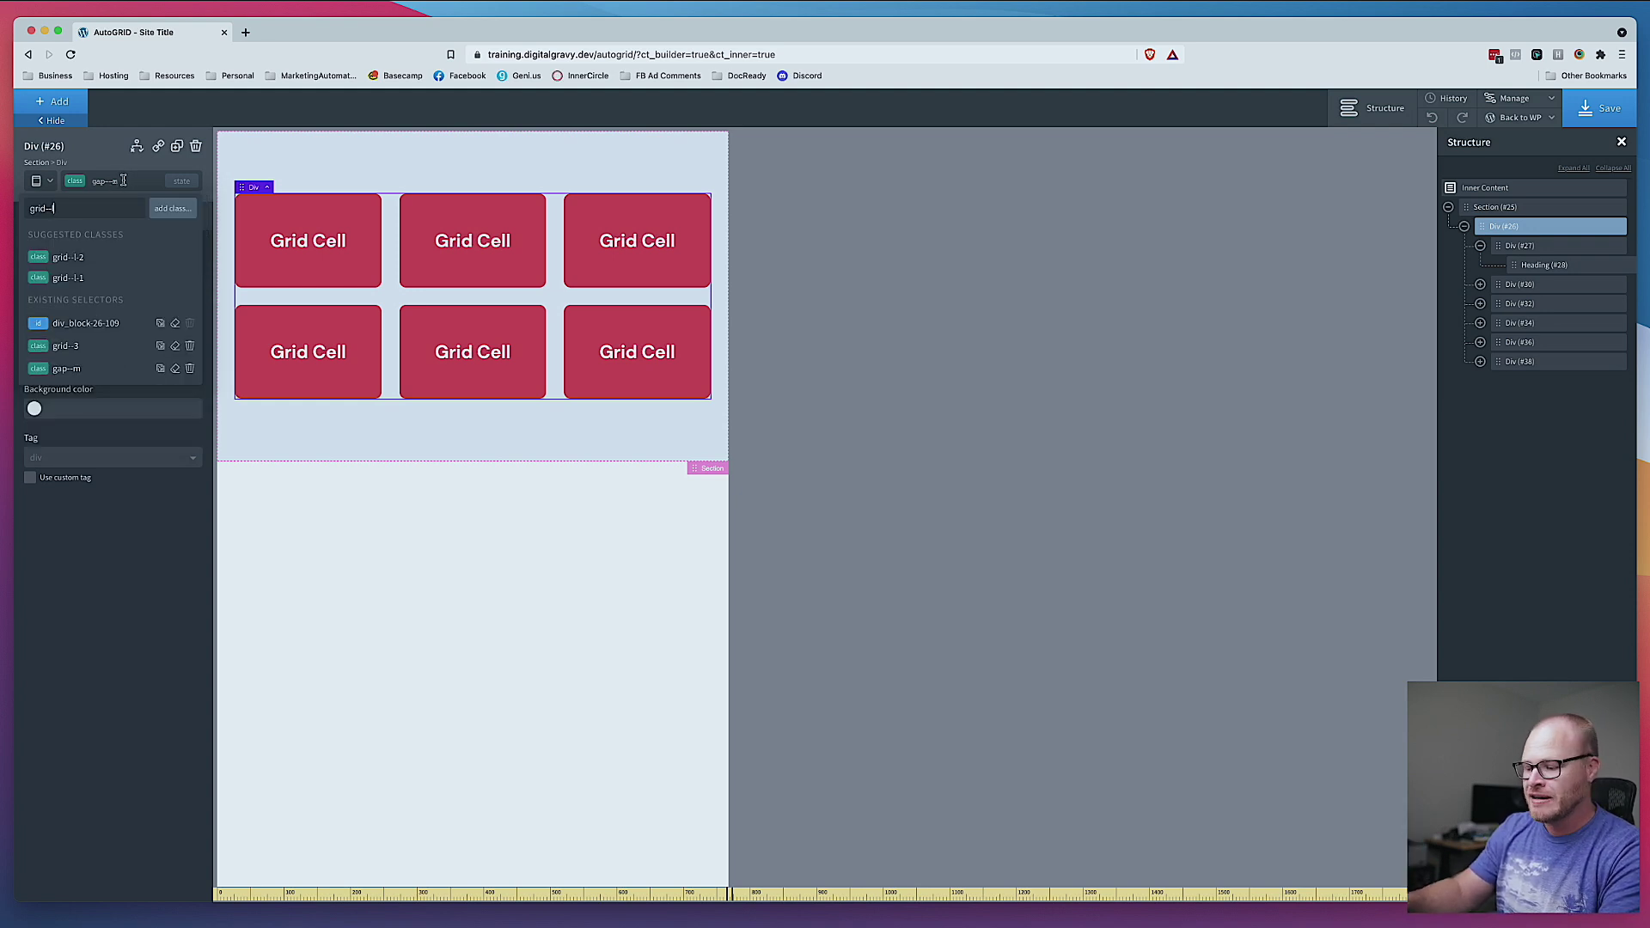
pyautogui.write('-')
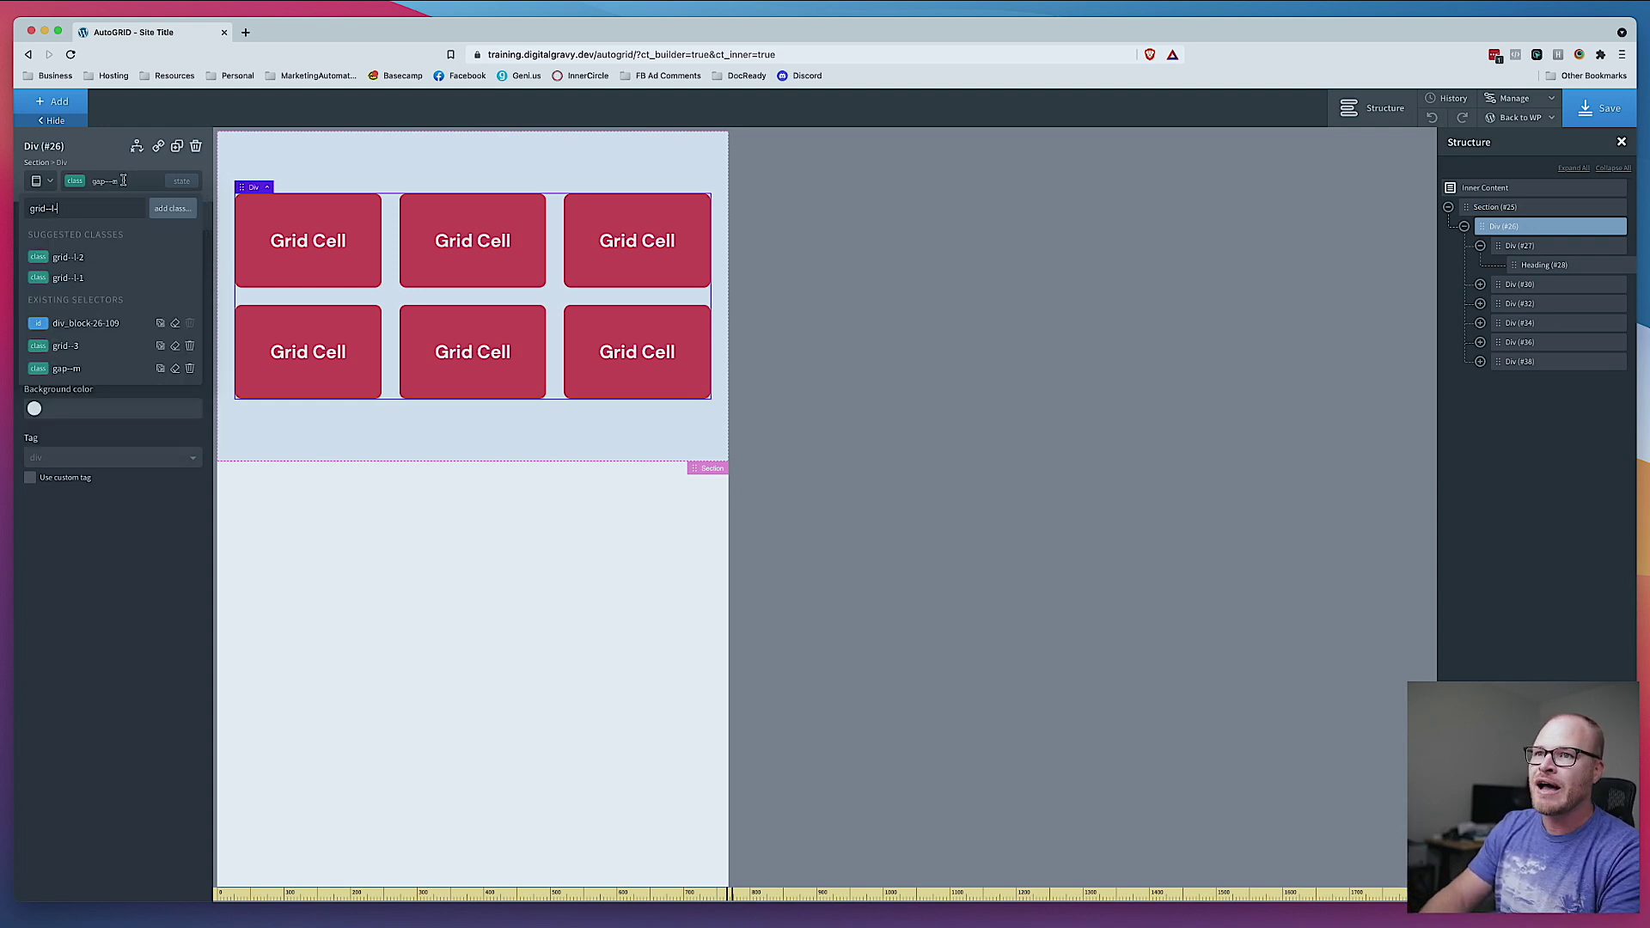
pyautogui.write('2')
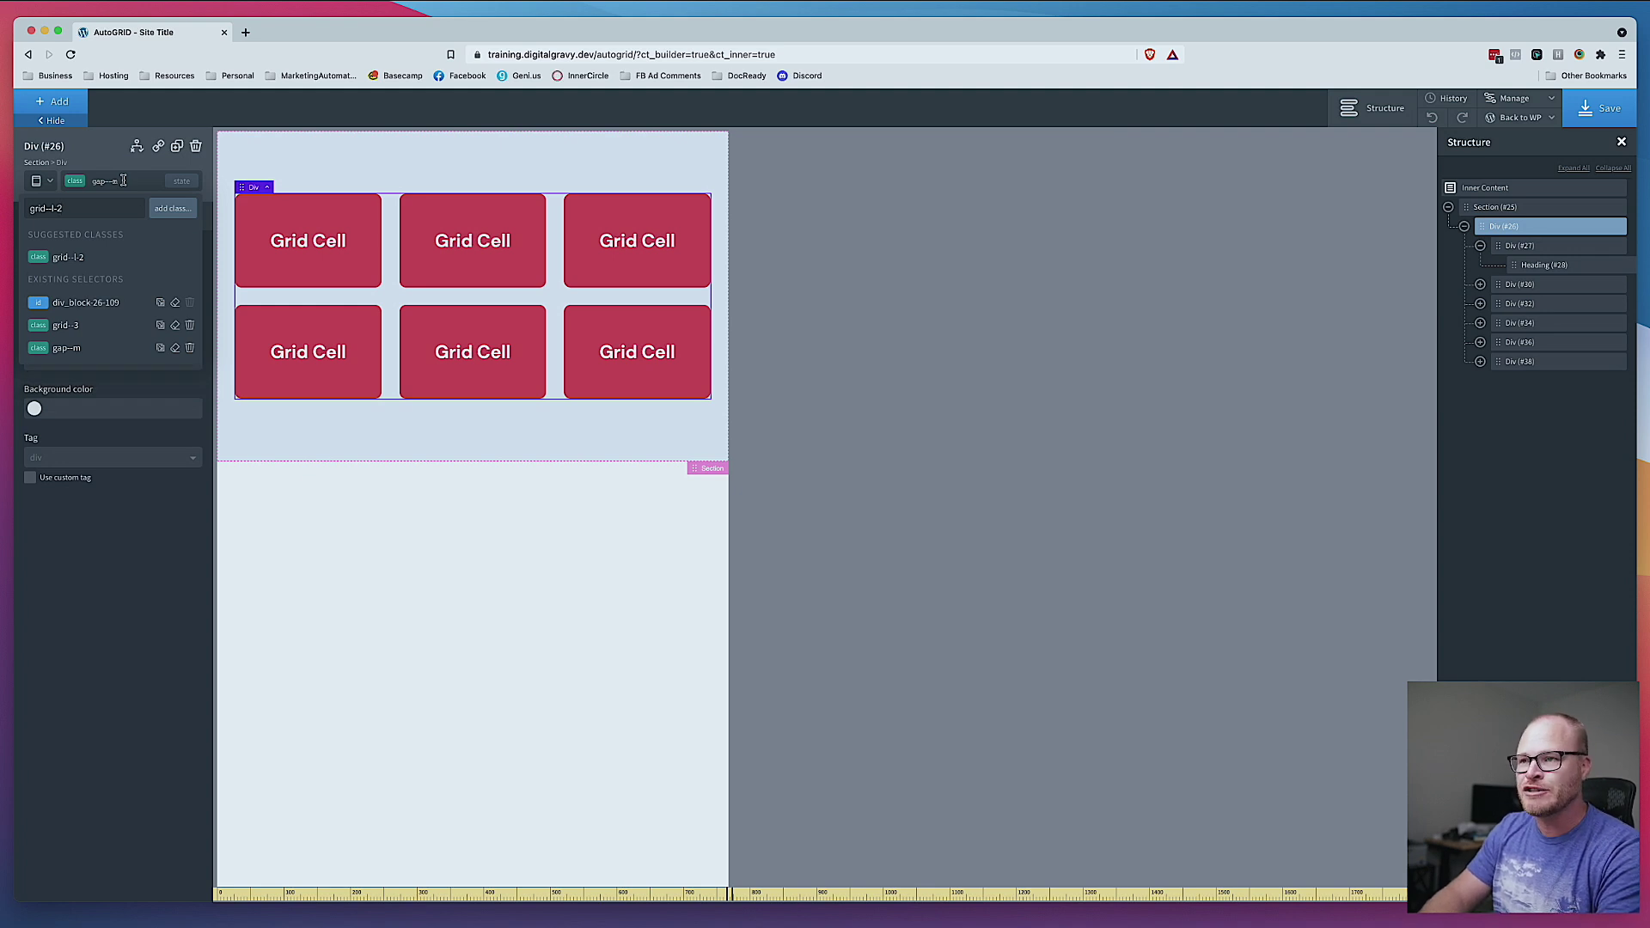
pyautogui.press('Return')
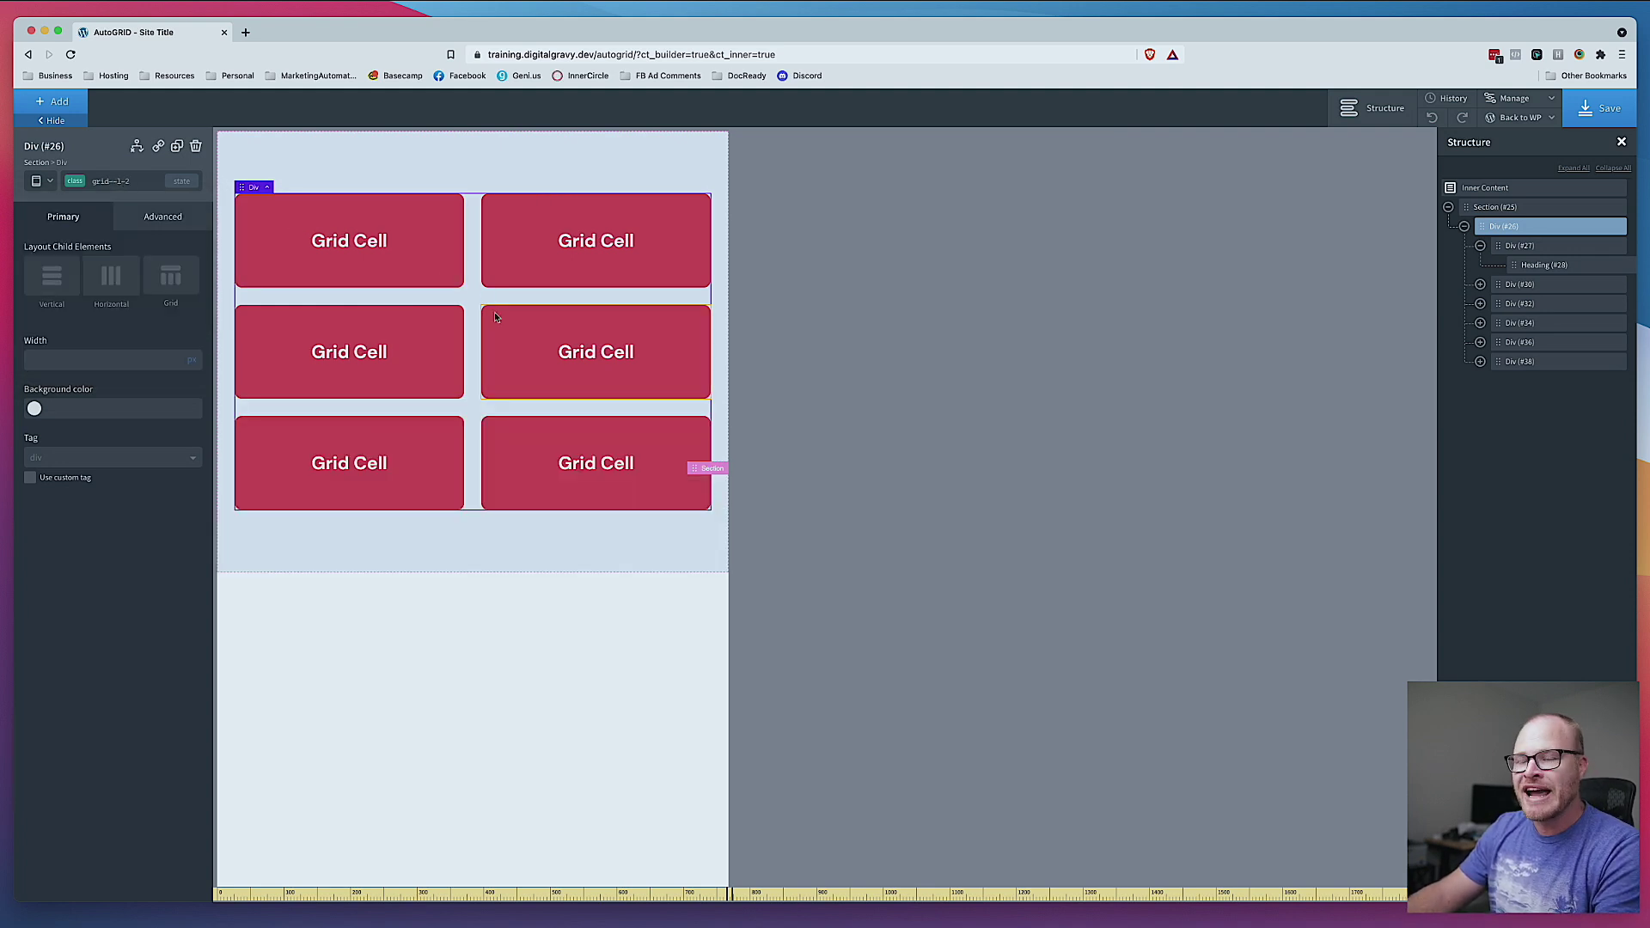
# Step: Compare the grid across breakpoints down to less than 768px and assign the grid--m-1 class to the parent grid div
pyautogui.click(51, 188)
pyautogui.click(157, 241)
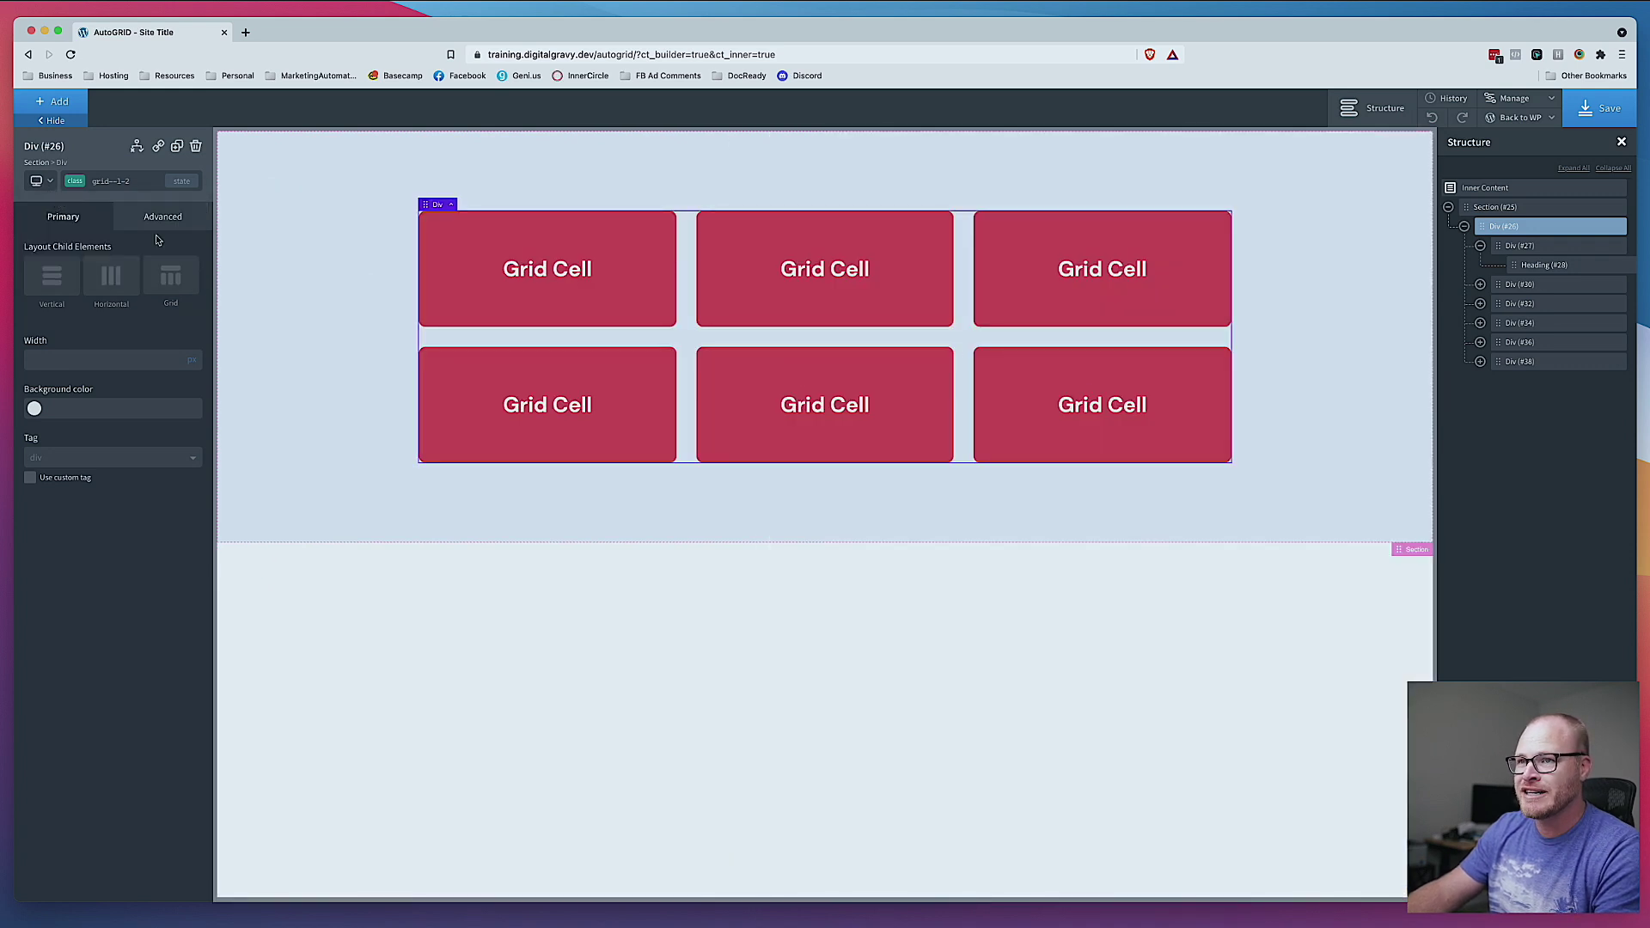
pyautogui.click(41, 183)
pyautogui.click(61, 224)
pyautogui.click(47, 185)
pyautogui.click(65, 244)
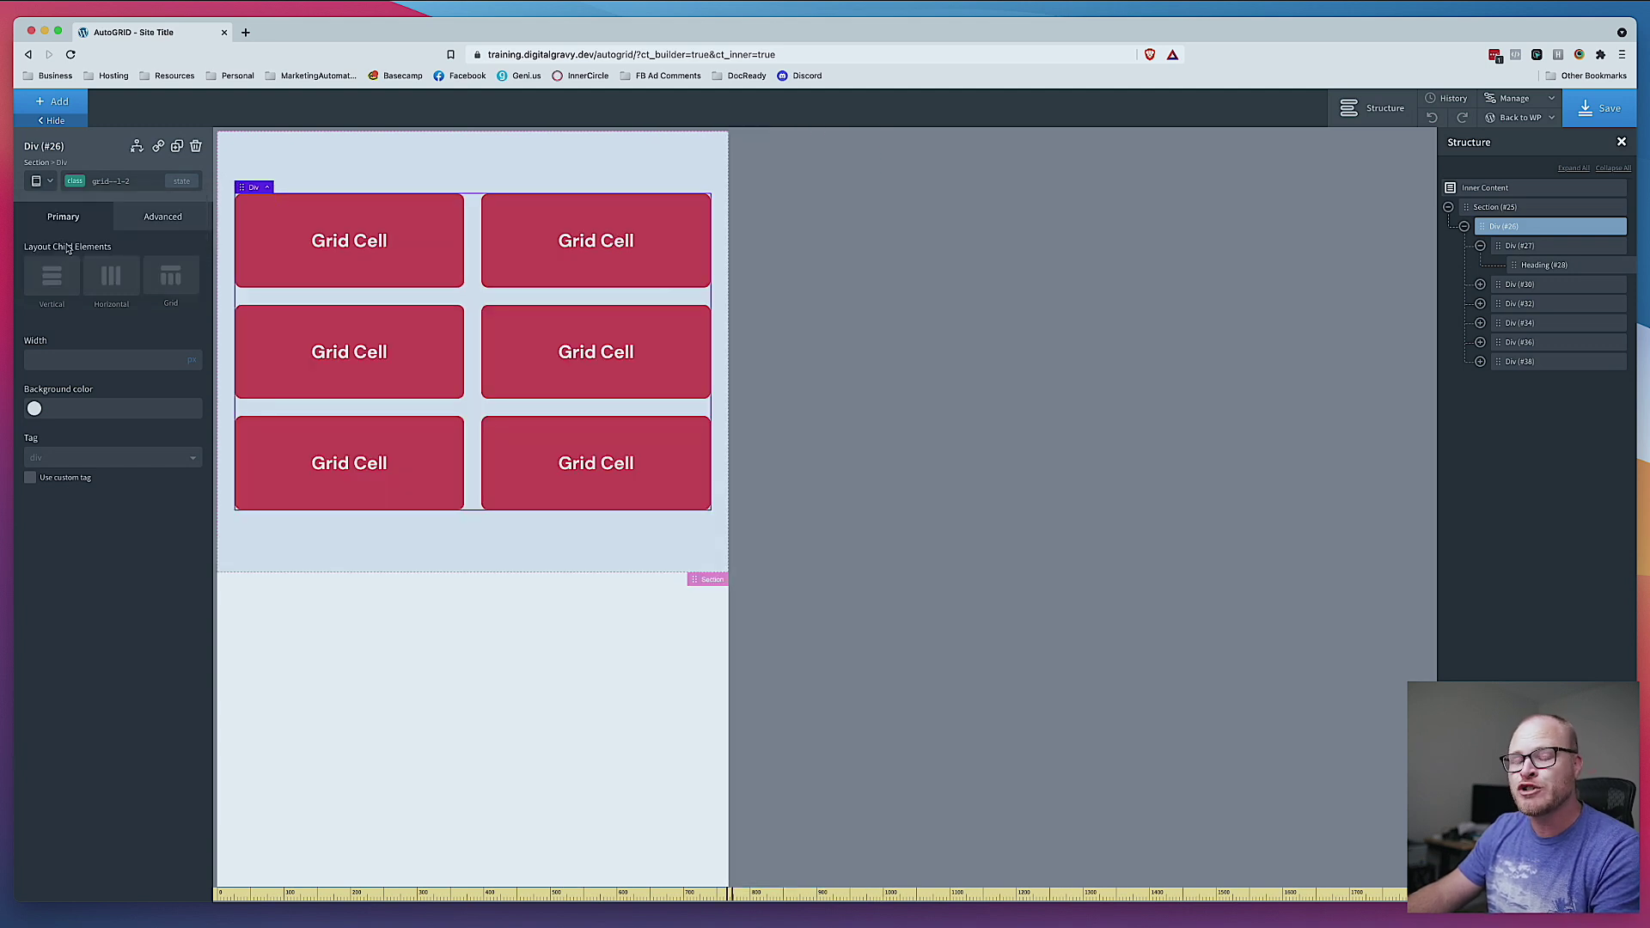
pyautogui.click(39, 182)
pyautogui.click(54, 262)
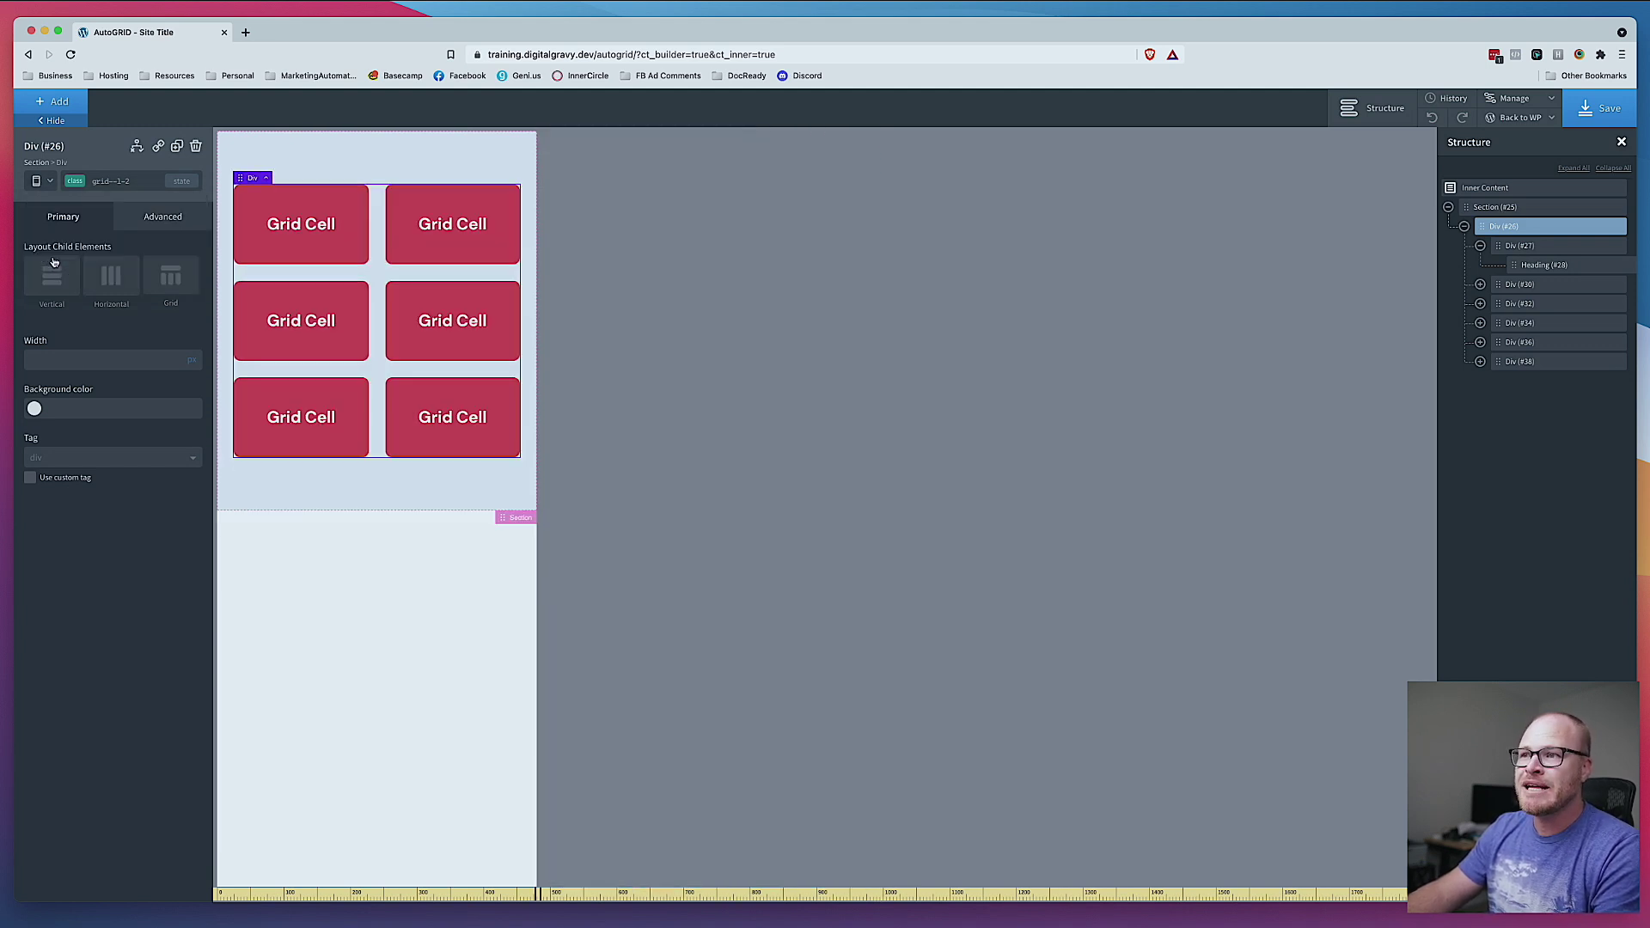
pyautogui.click(151, 182)
pyautogui.write('grid--m-1')
pyautogui.press('Return')
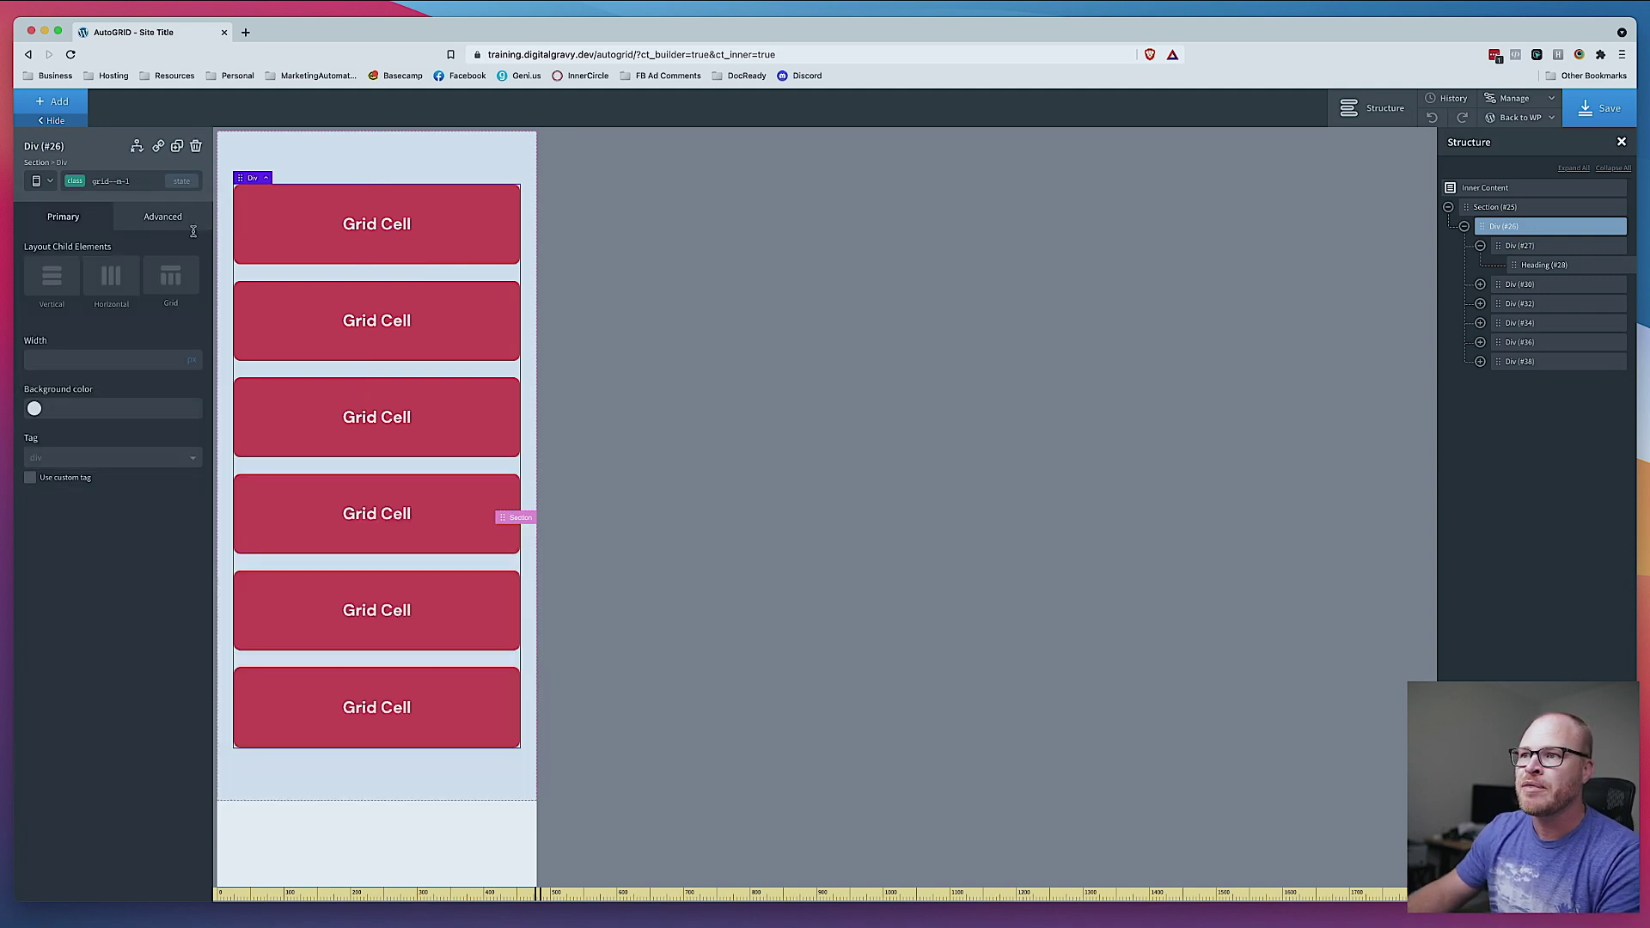
# Step: Examine the grid div's assigned classes and its layout at the 480px, 992px, 768px and all-devices breakpoints
pyautogui.click(48, 181)
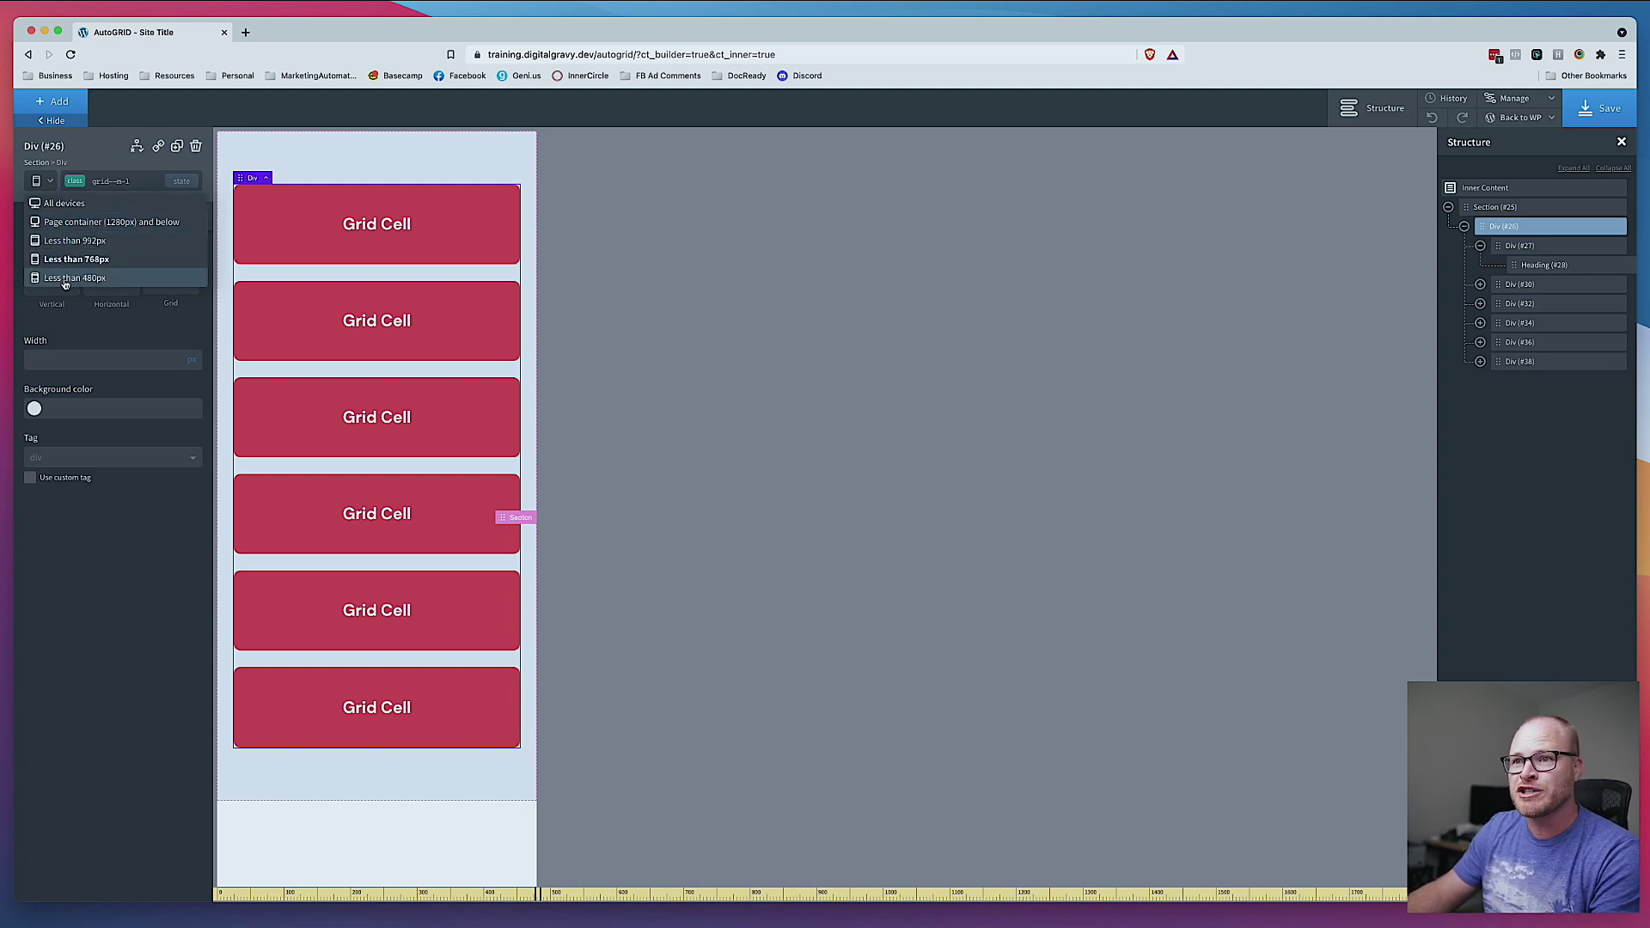
pyautogui.click(65, 278)
pyautogui.click(41, 180)
pyautogui.click(63, 214)
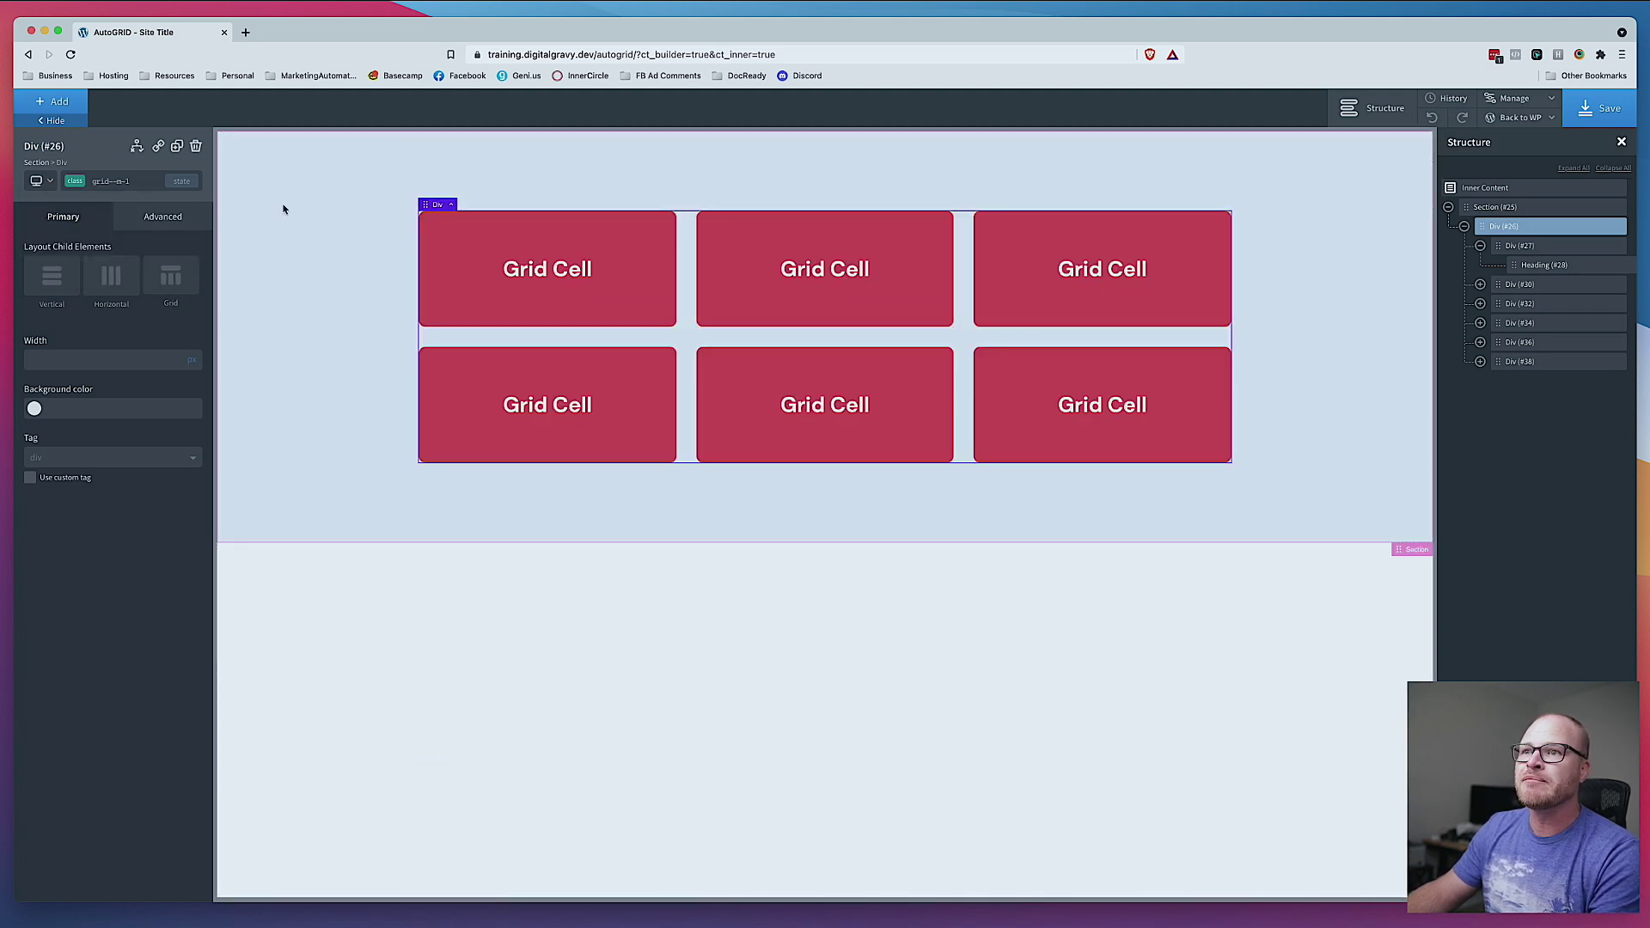
pyautogui.click(150, 182)
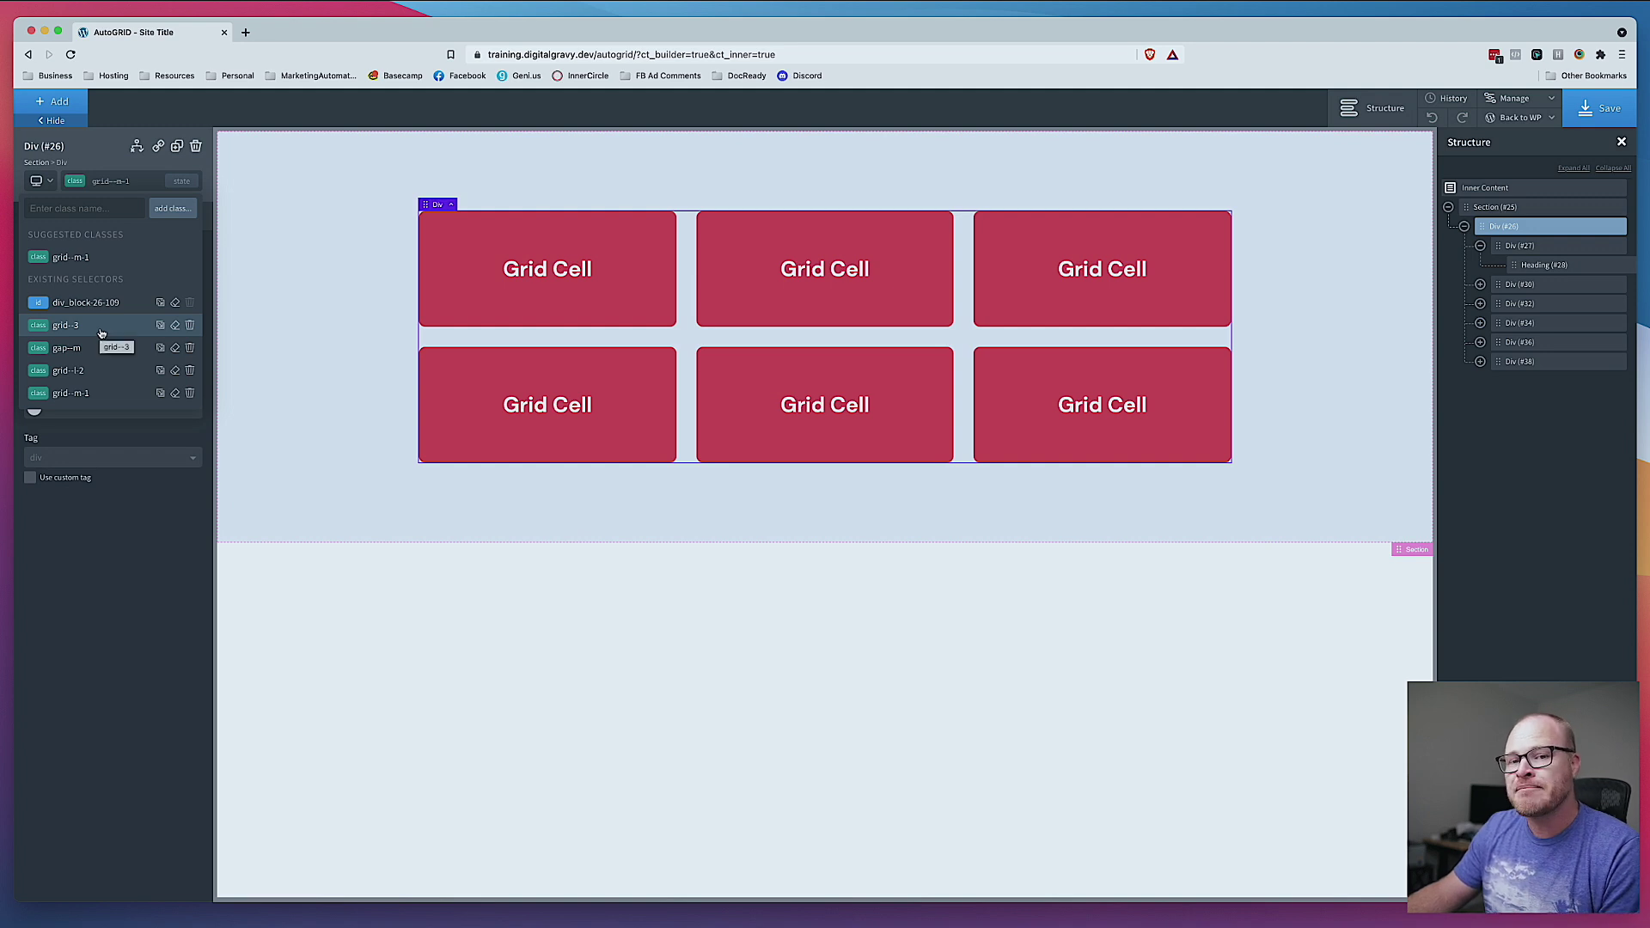
pyautogui.click(50, 180)
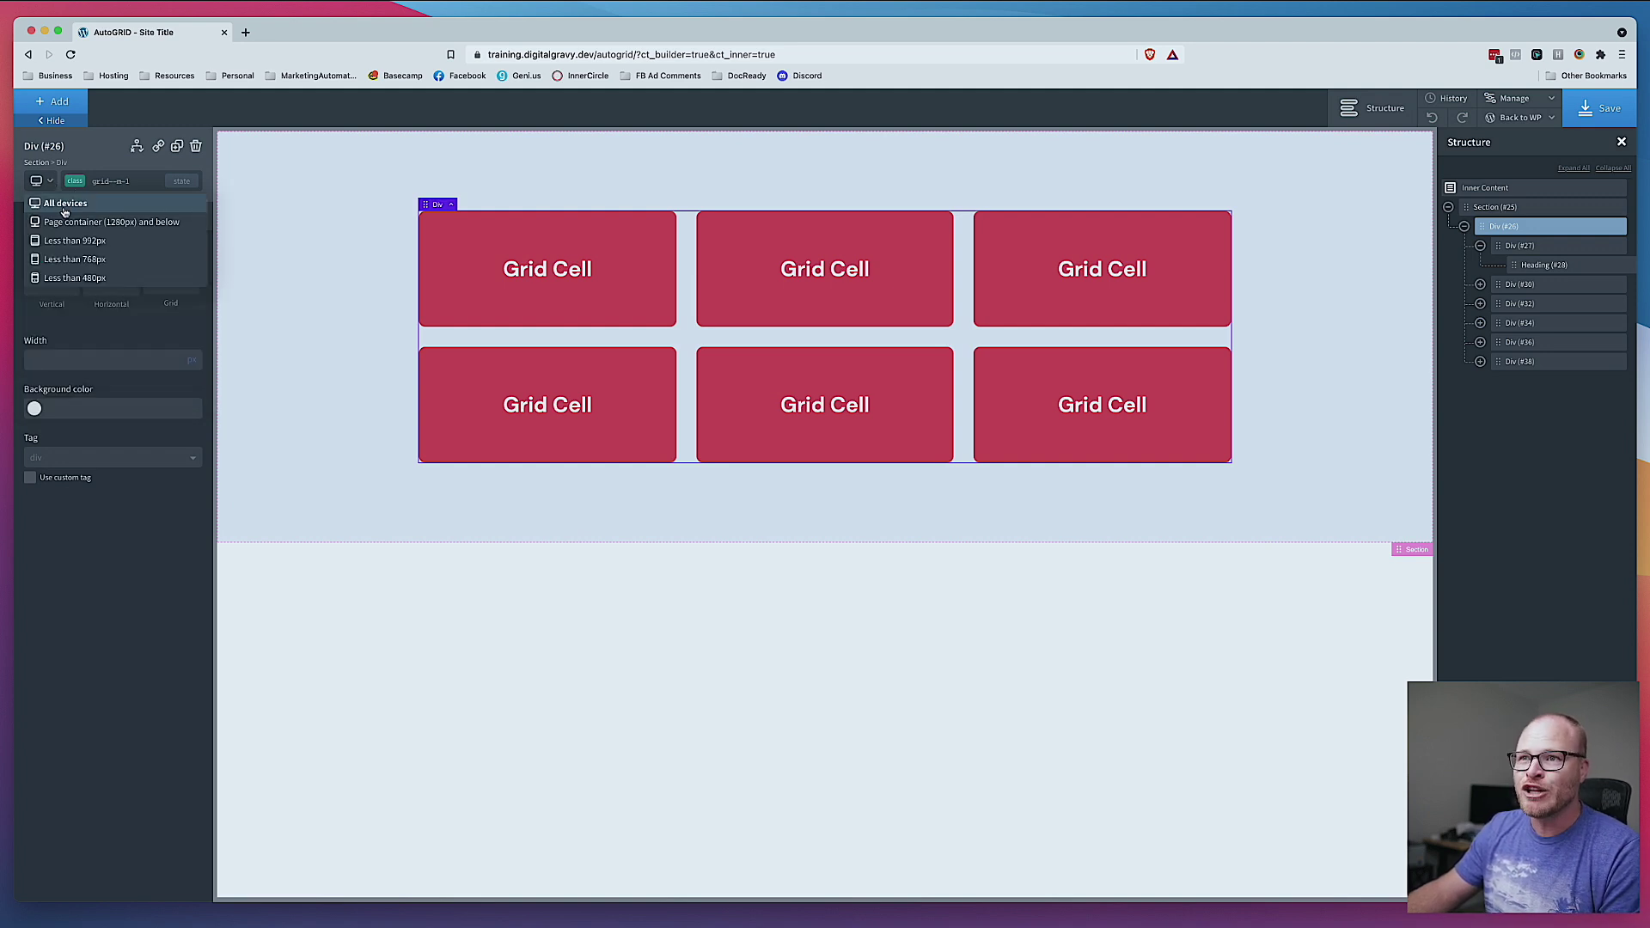
pyautogui.click(73, 258)
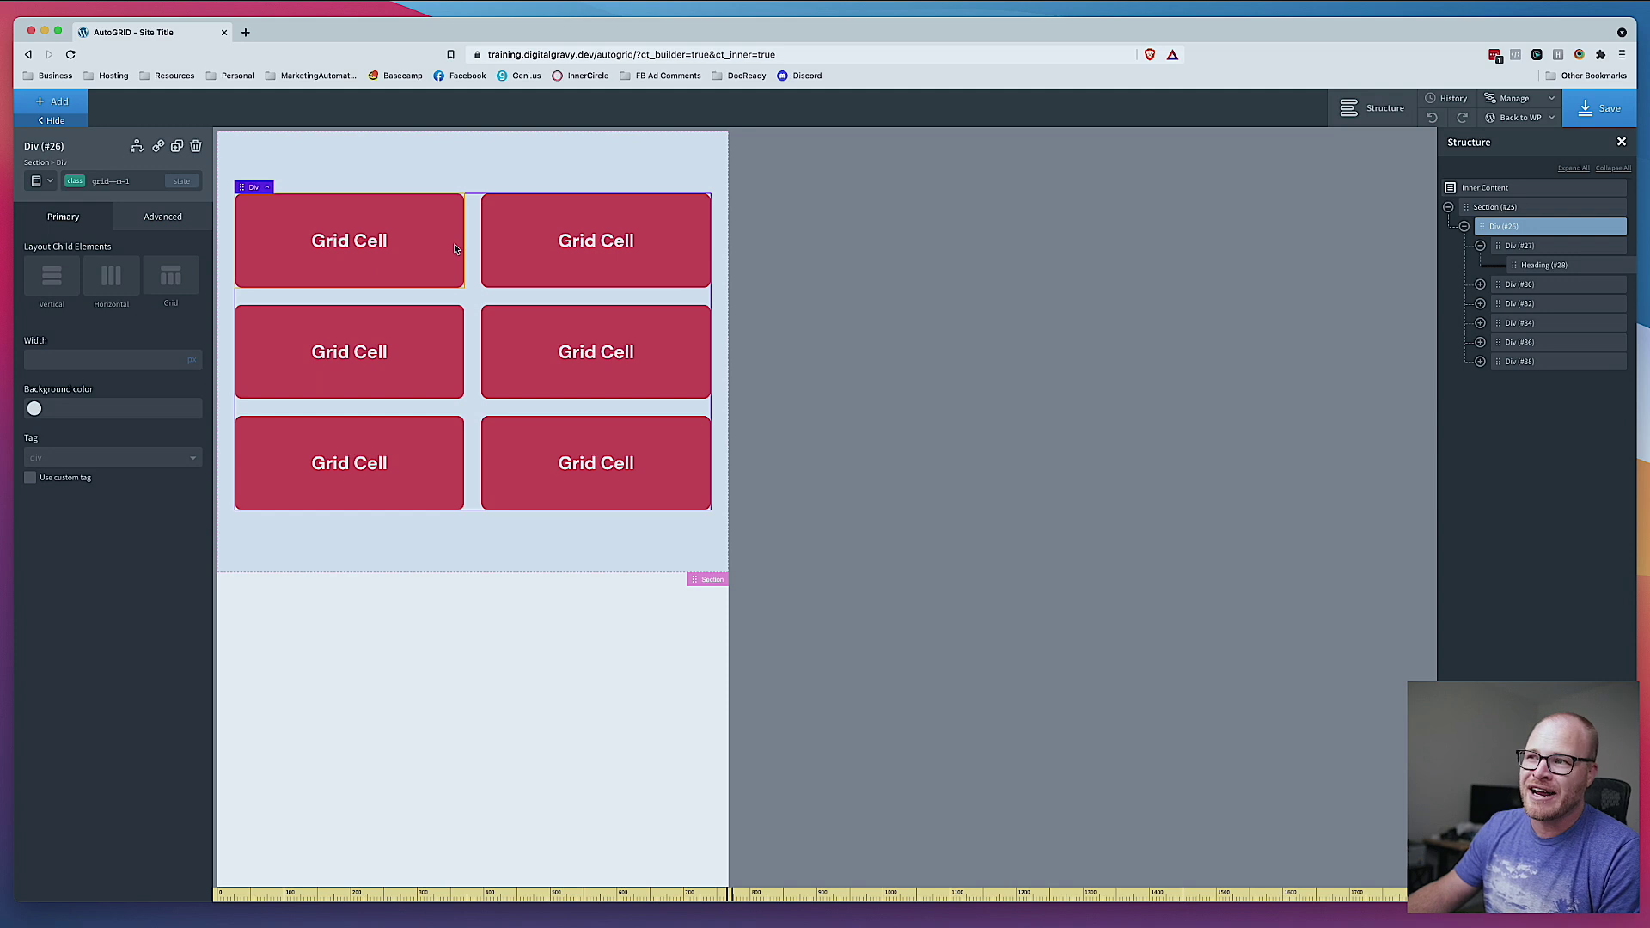
pyautogui.click(50, 180)
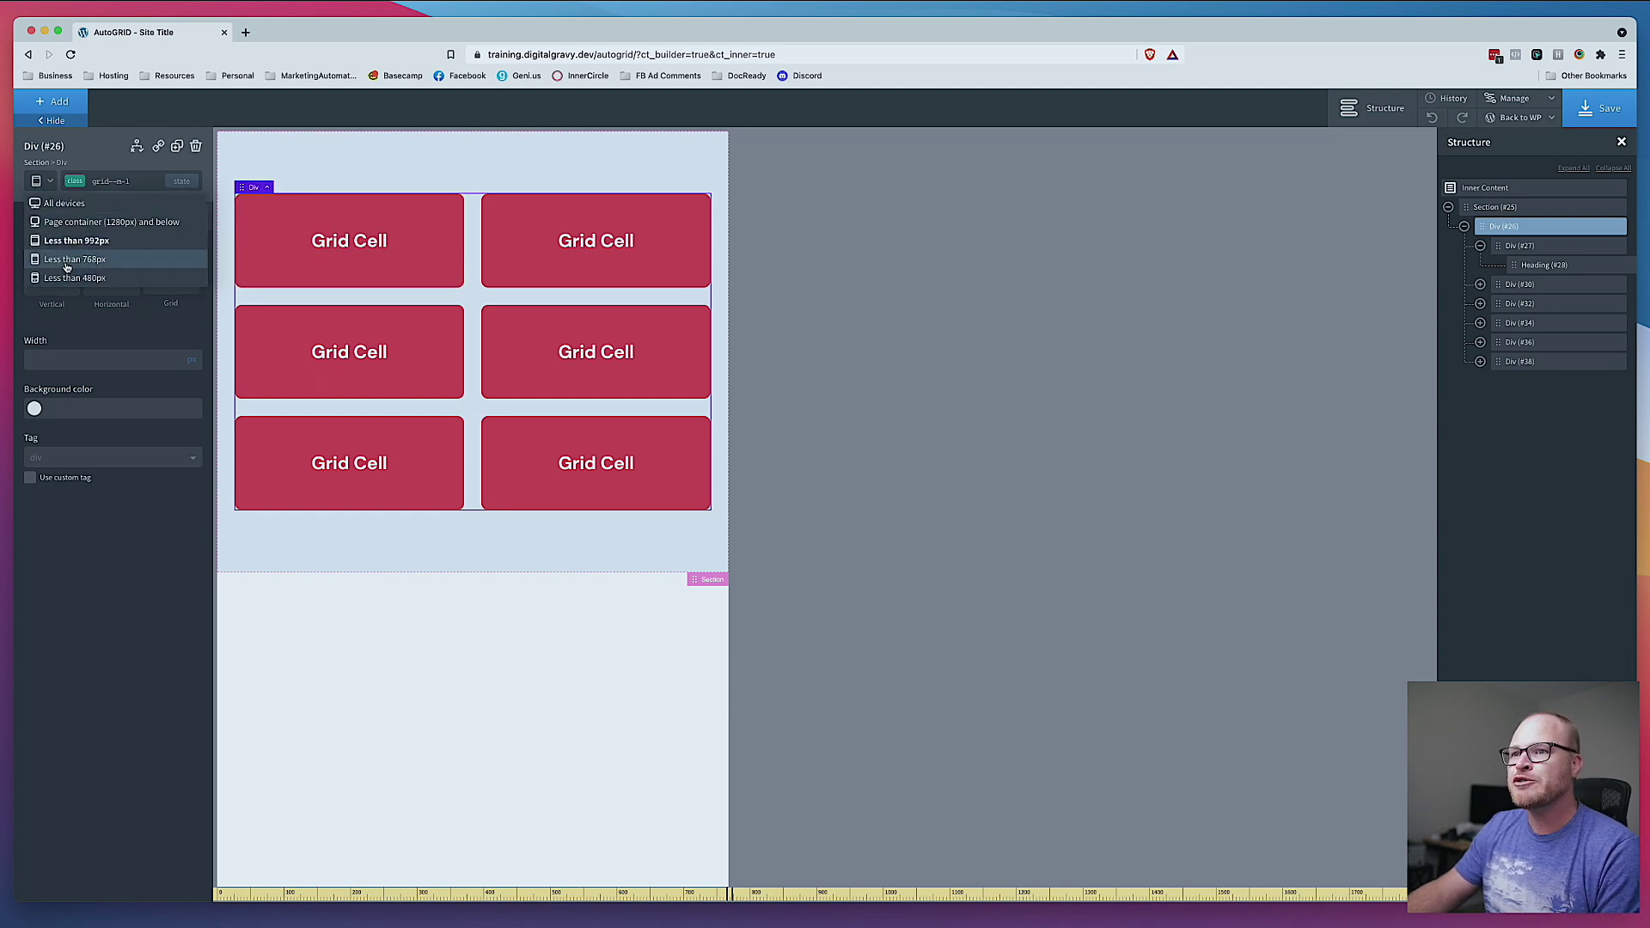
pyautogui.click(69, 277)
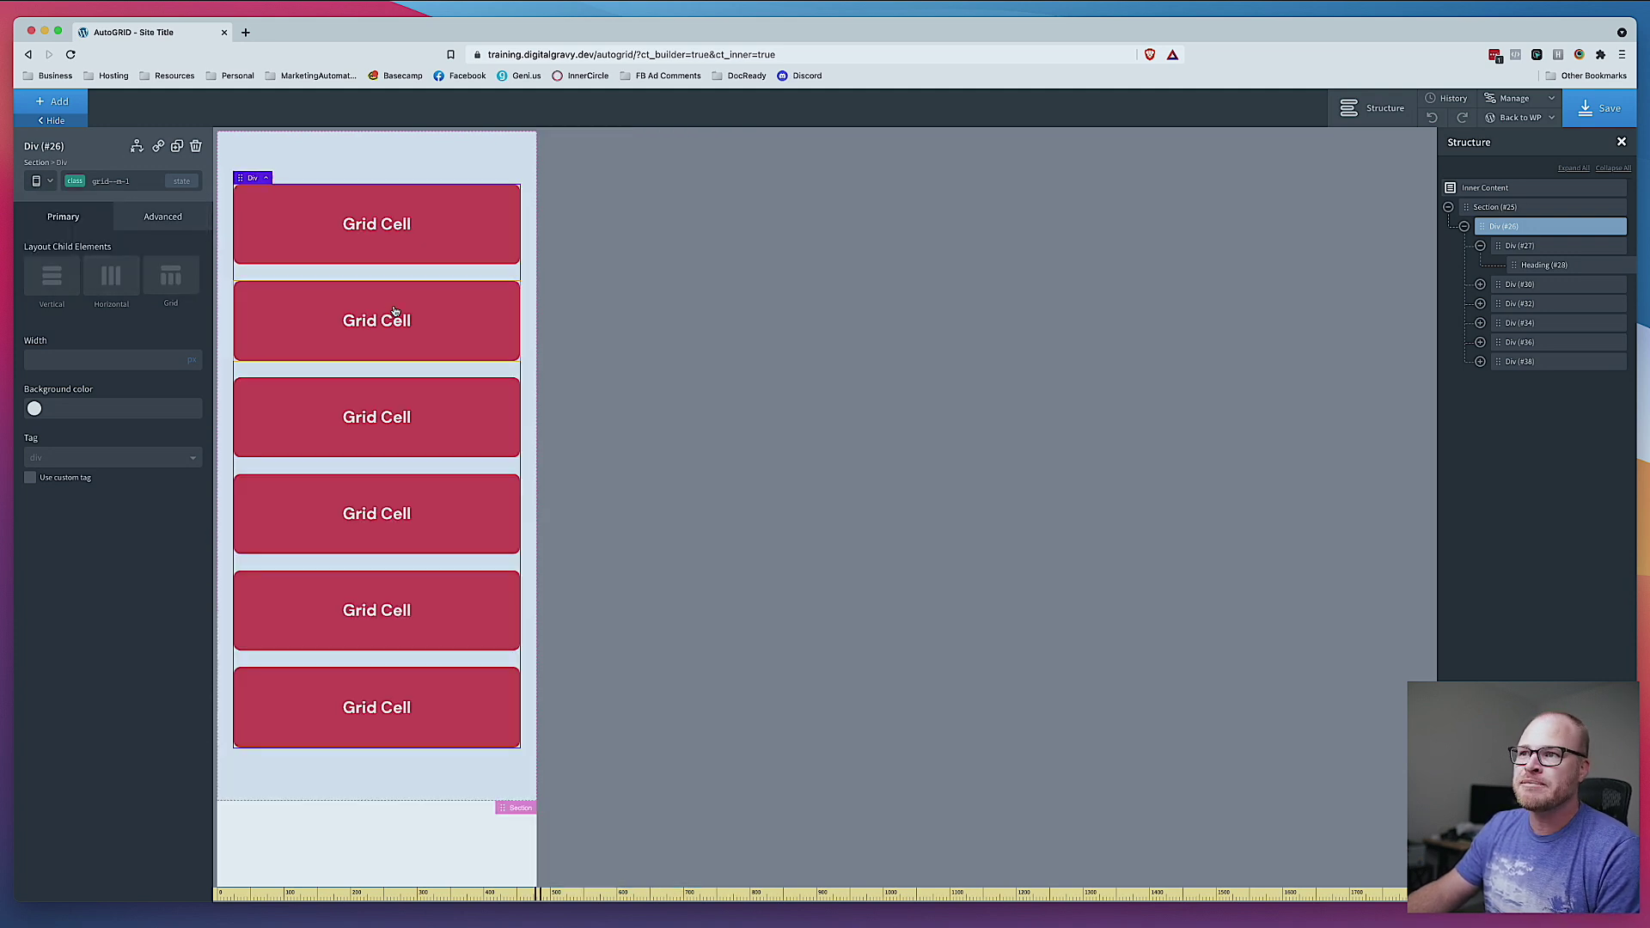
pyautogui.click(43, 182)
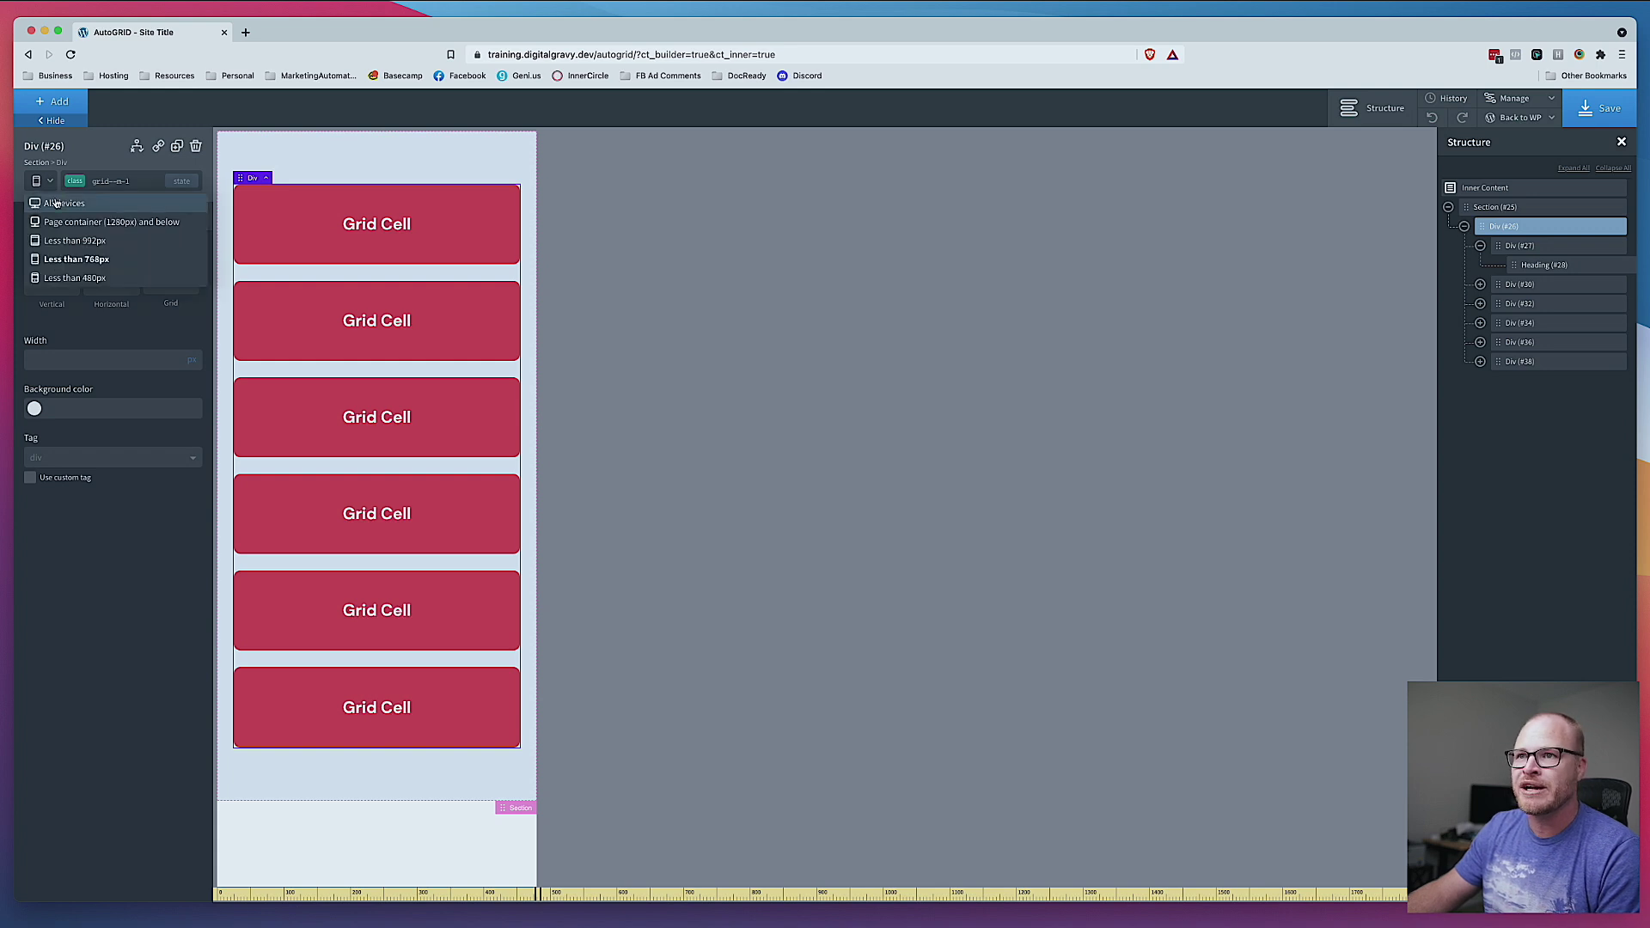
pyautogui.click(57, 204)
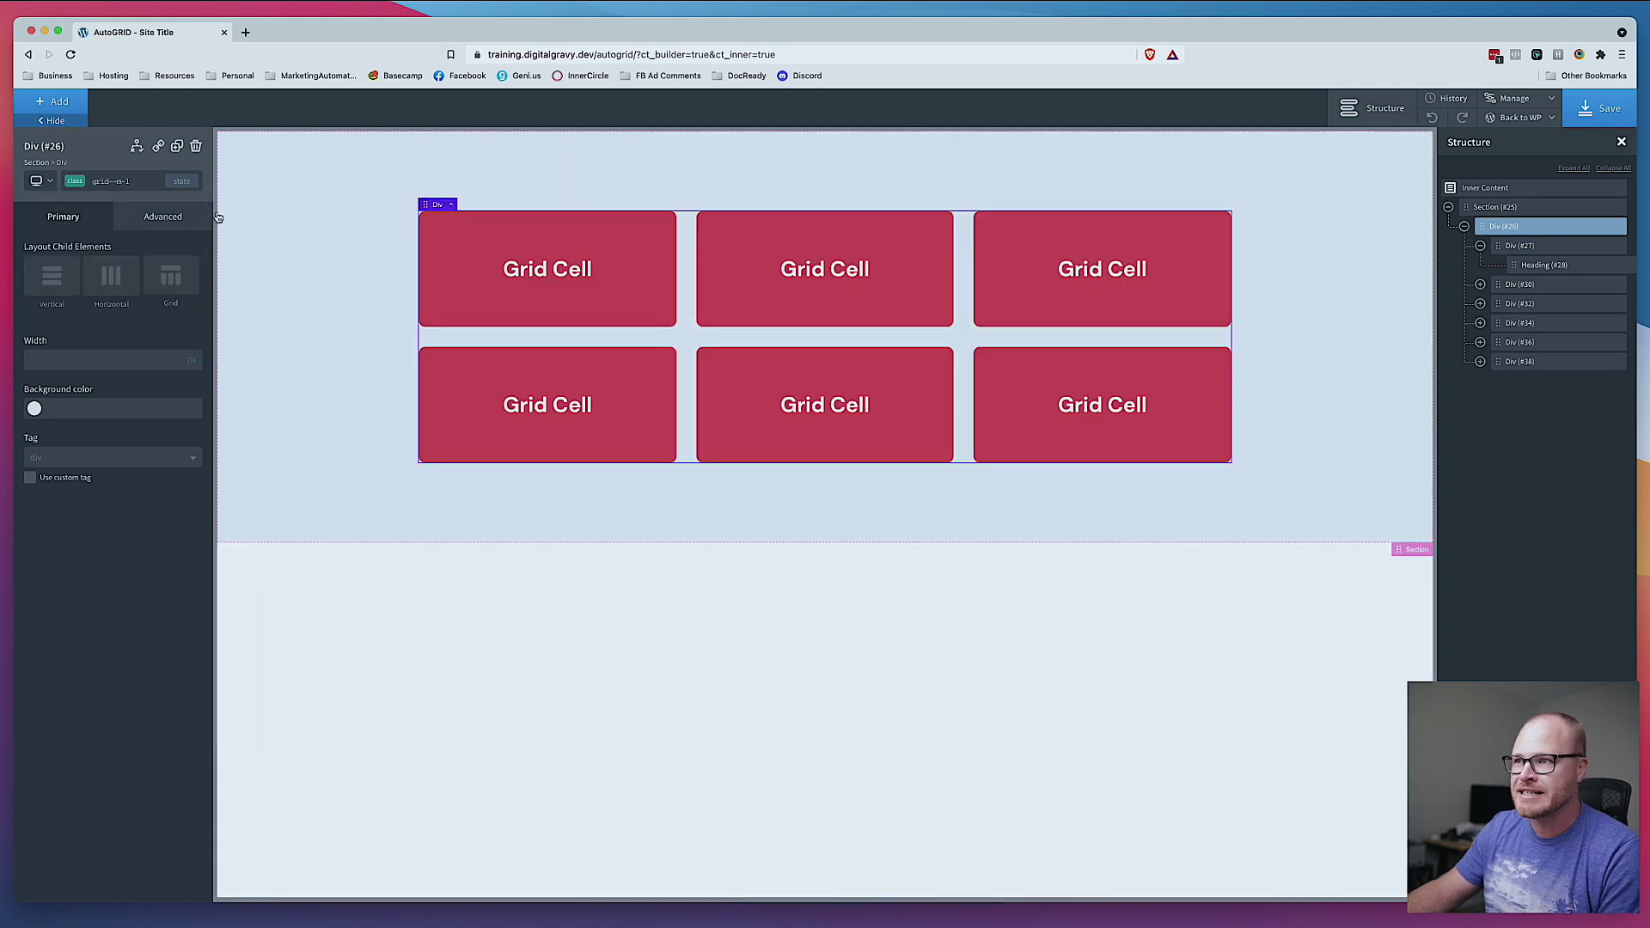
# Step: Assign the owl--xl class to the section containing the three-column grid
pyautogui.click(663, 495)
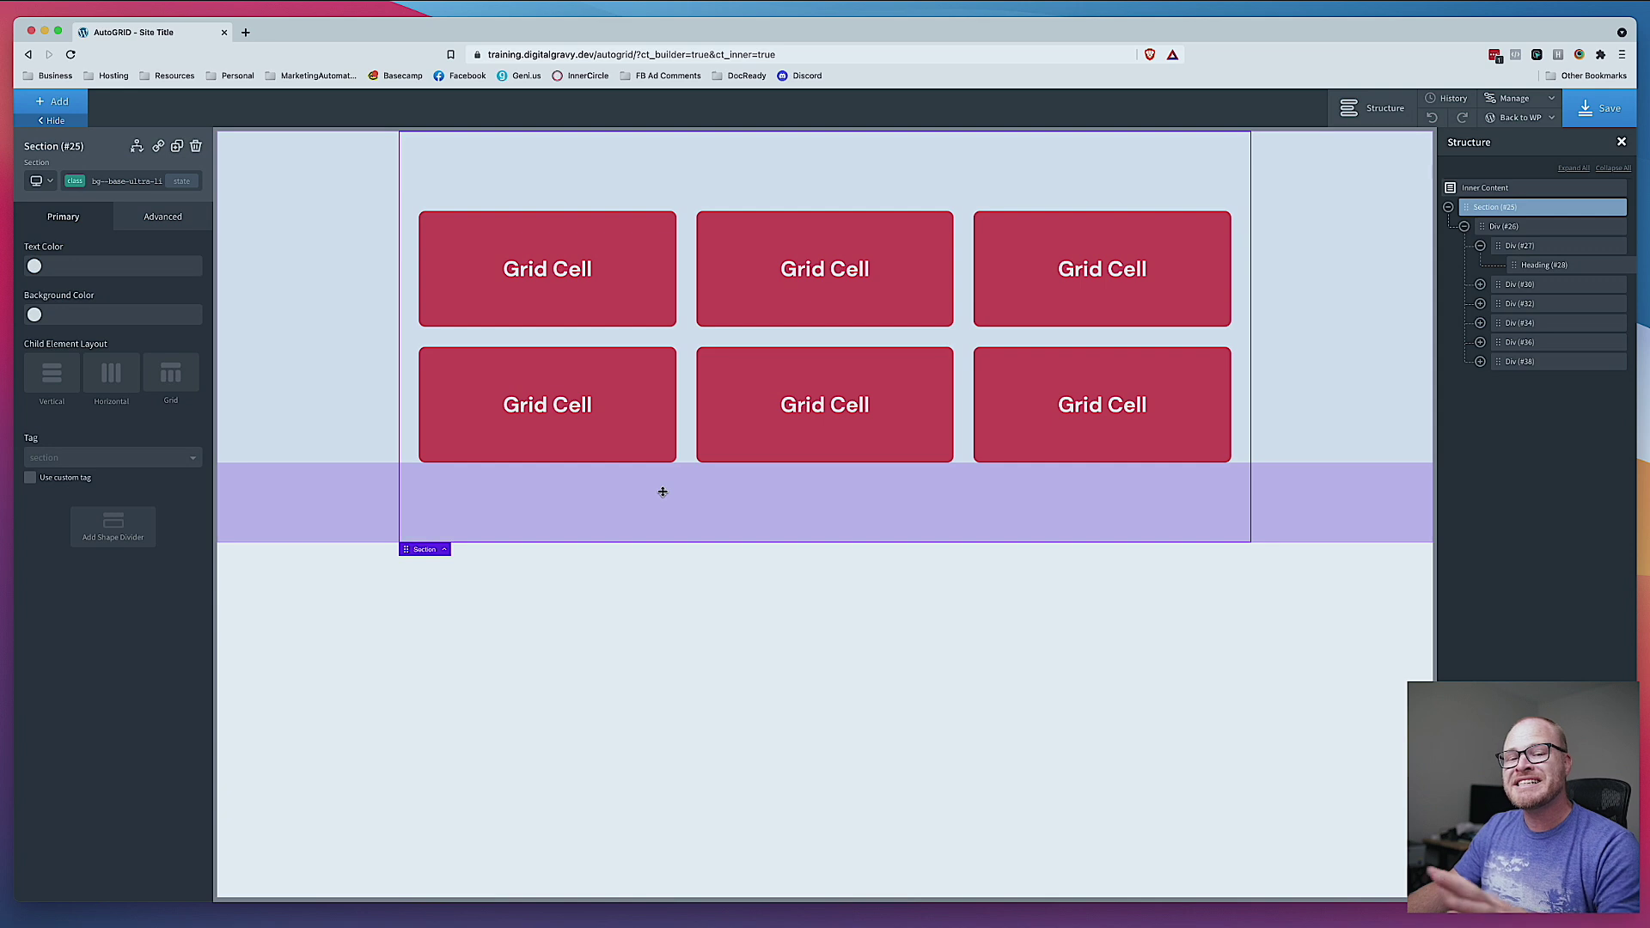
pyautogui.click(105, 179)
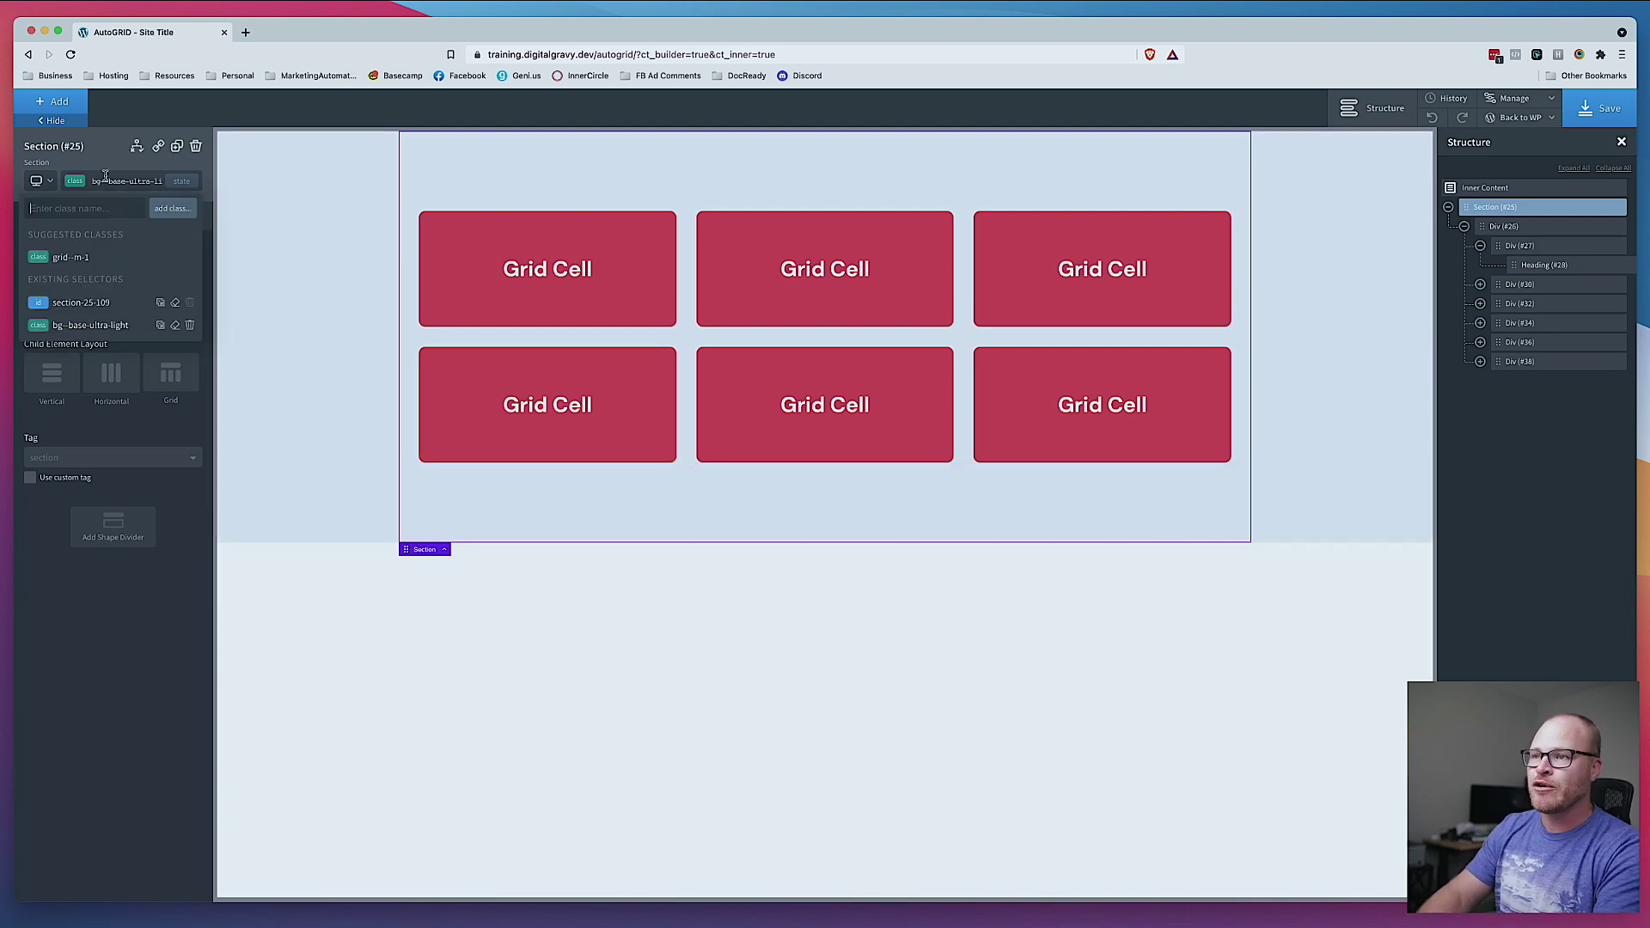
pyautogui.write('o')
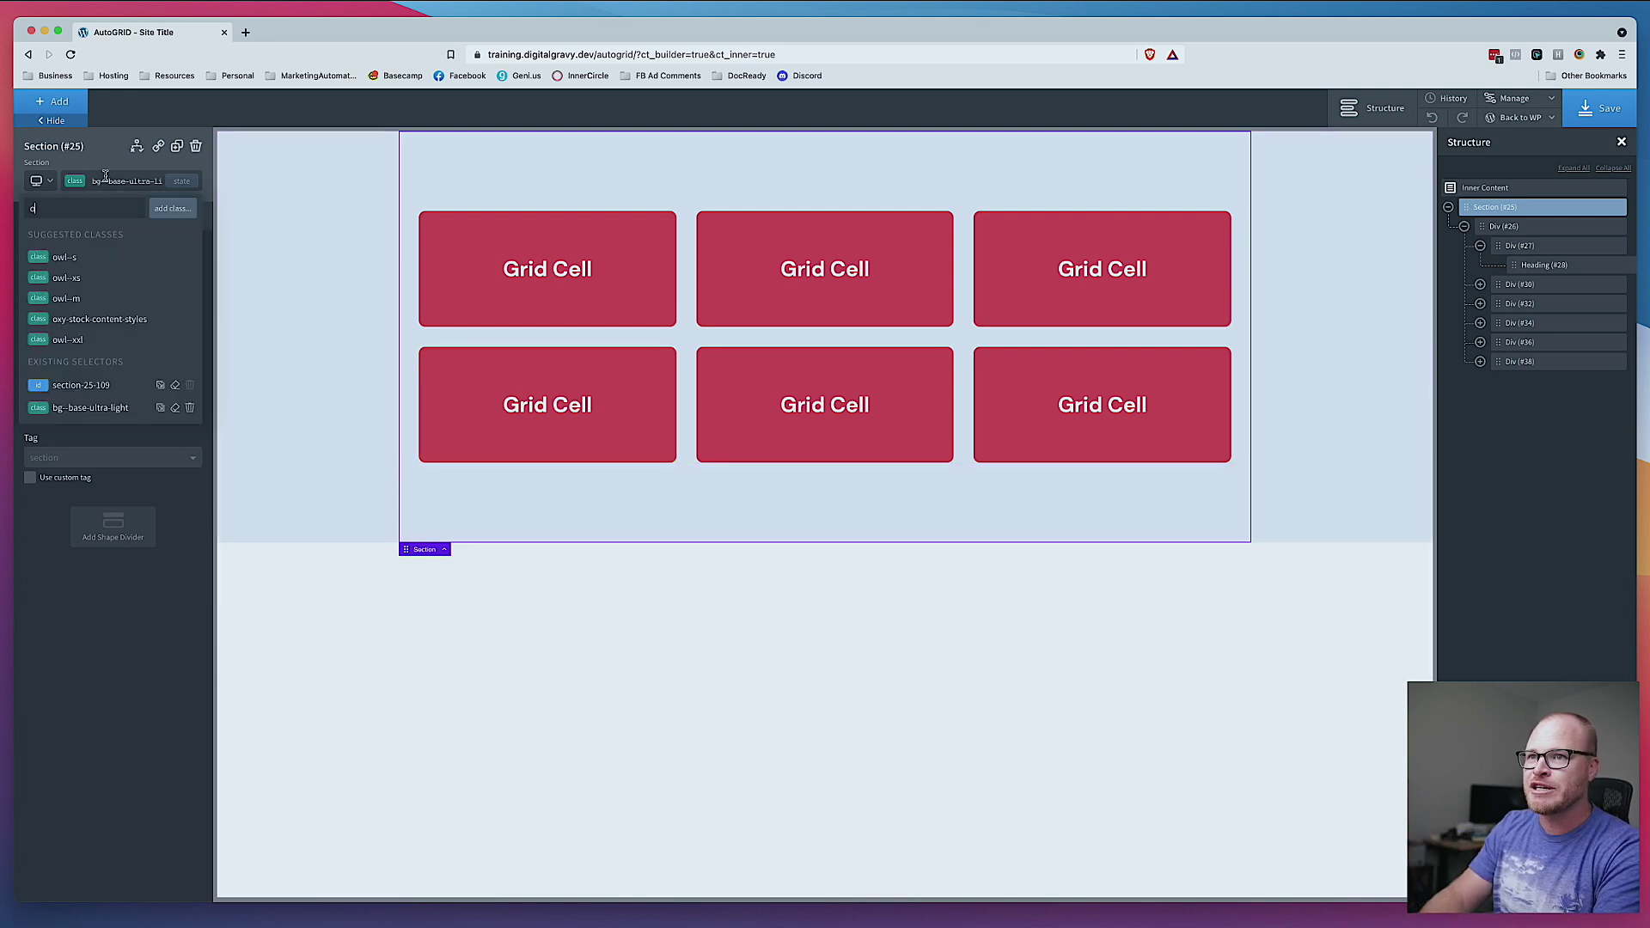
pyautogui.write('wl--xl')
pyautogui.press('Return')
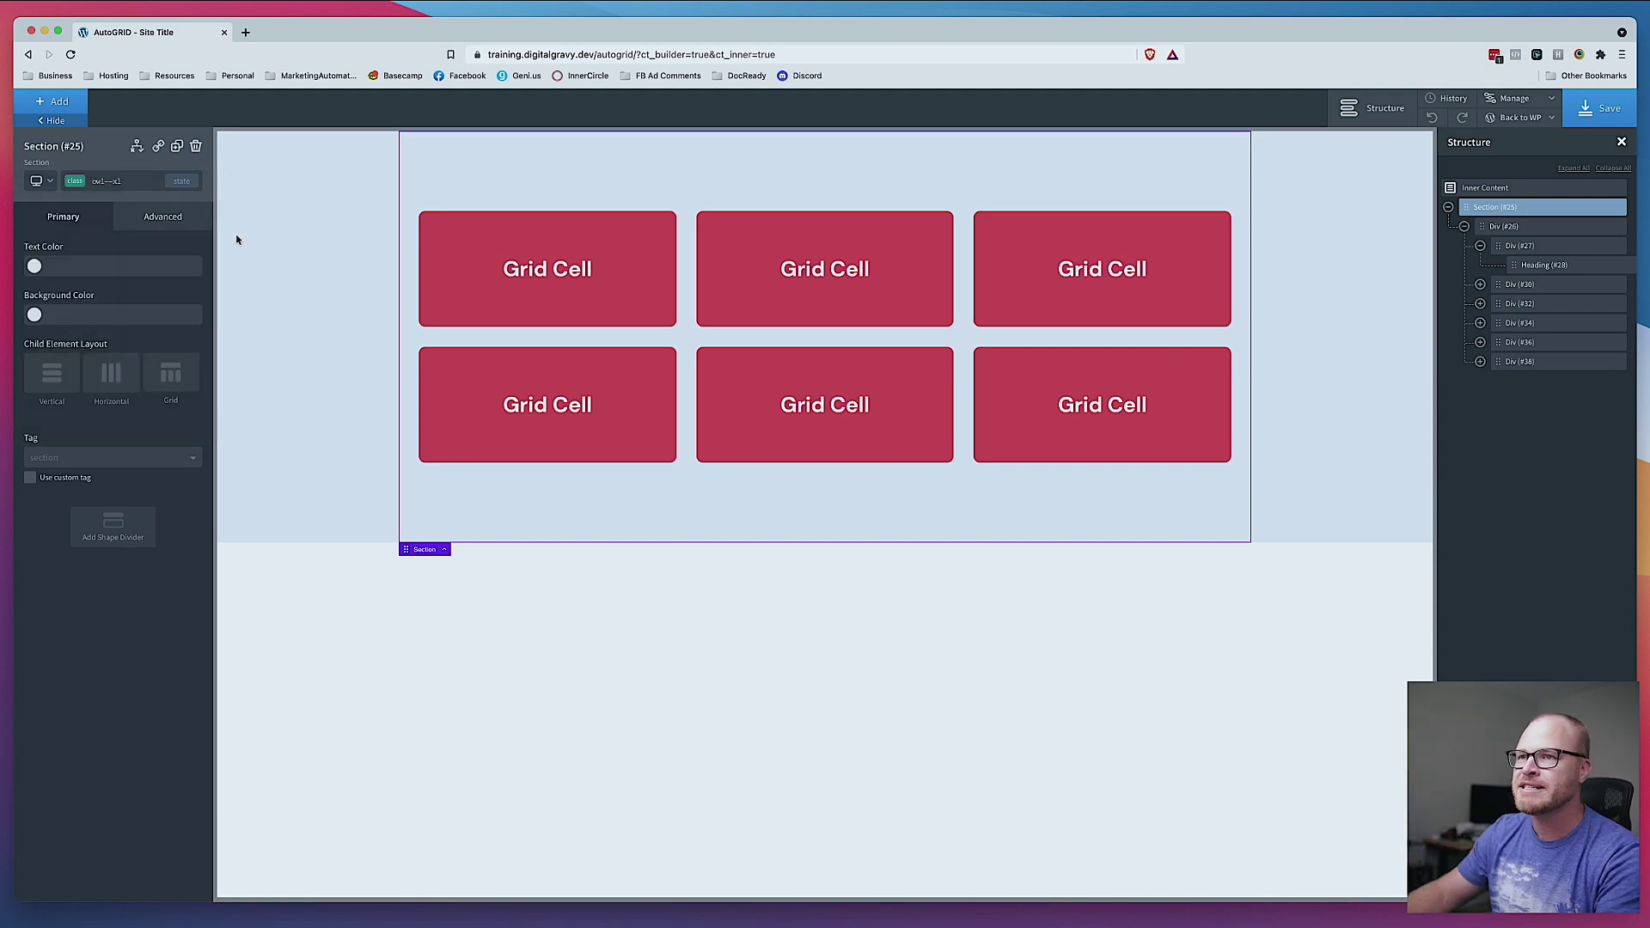
# Step: Add a new div to the section below the three-column grid and assign it the grid--5 class
pyautogui.click(78, 107)
pyautogui.write('div')
pyautogui.press('Return')
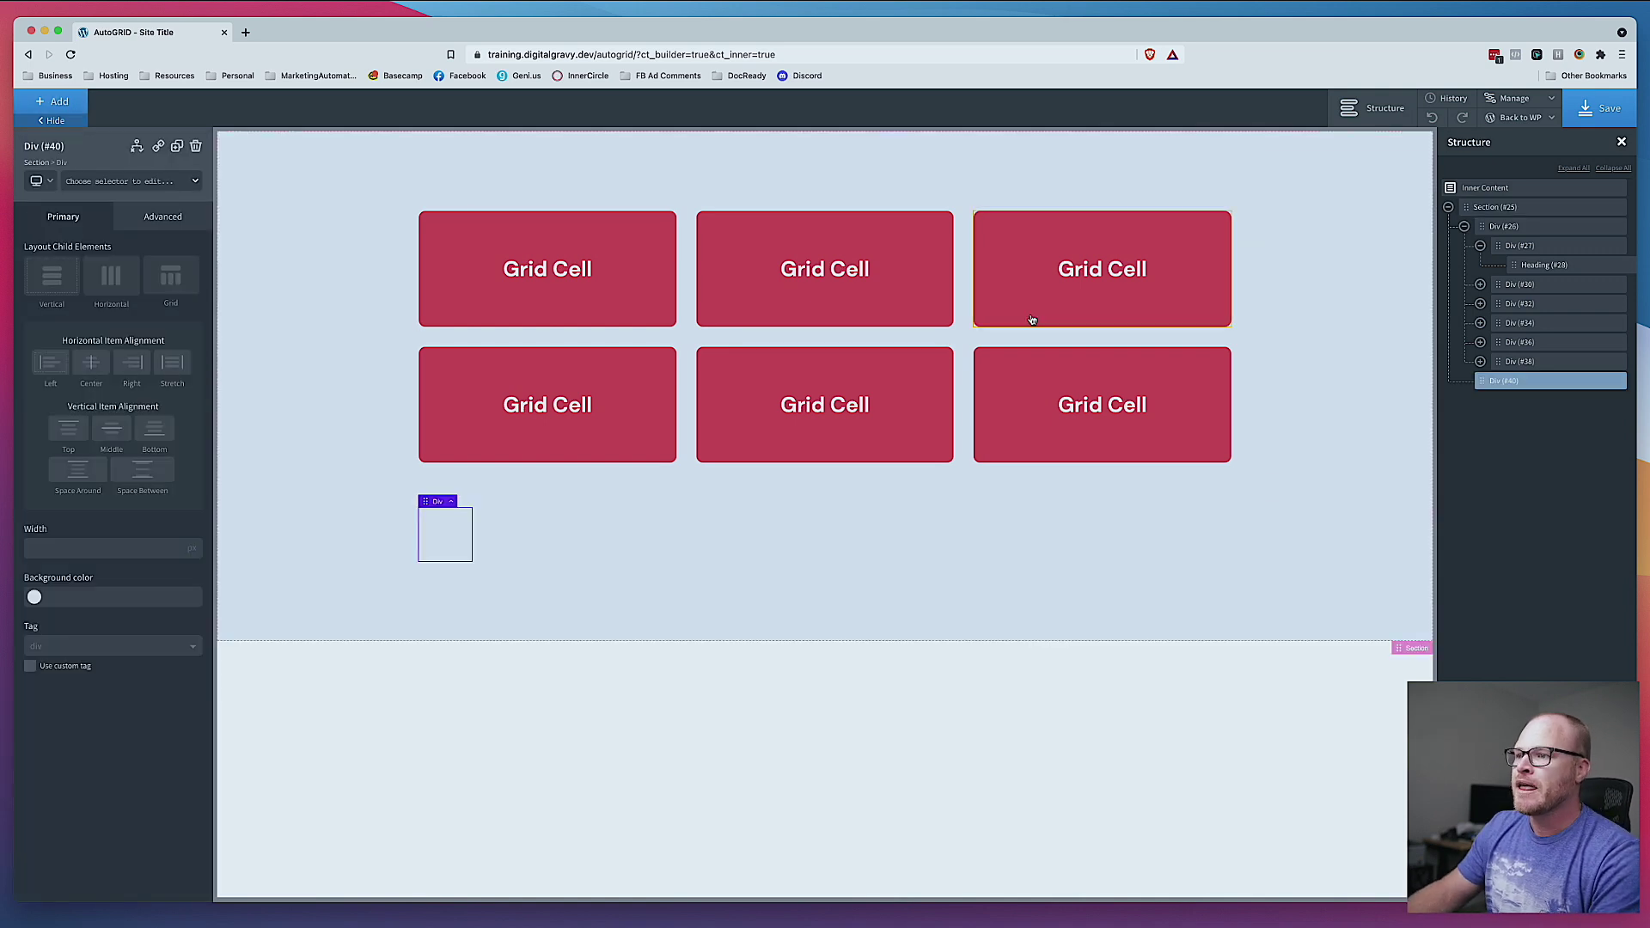
pyautogui.click(127, 182)
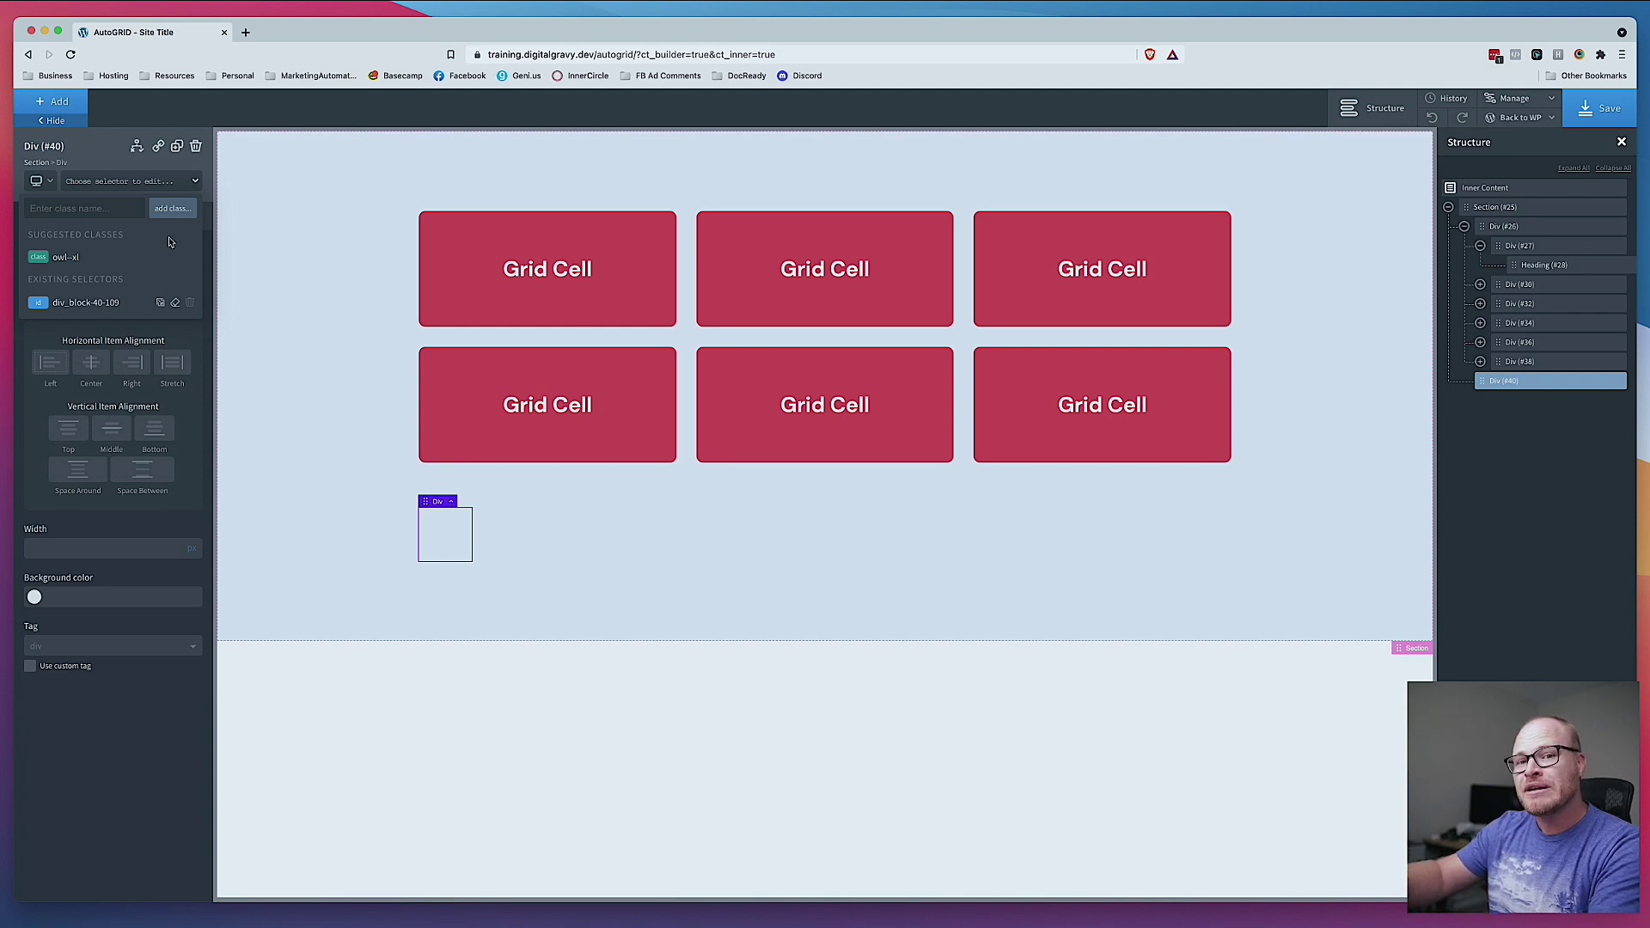
pyautogui.write('grid--5')
pyautogui.press('Return')
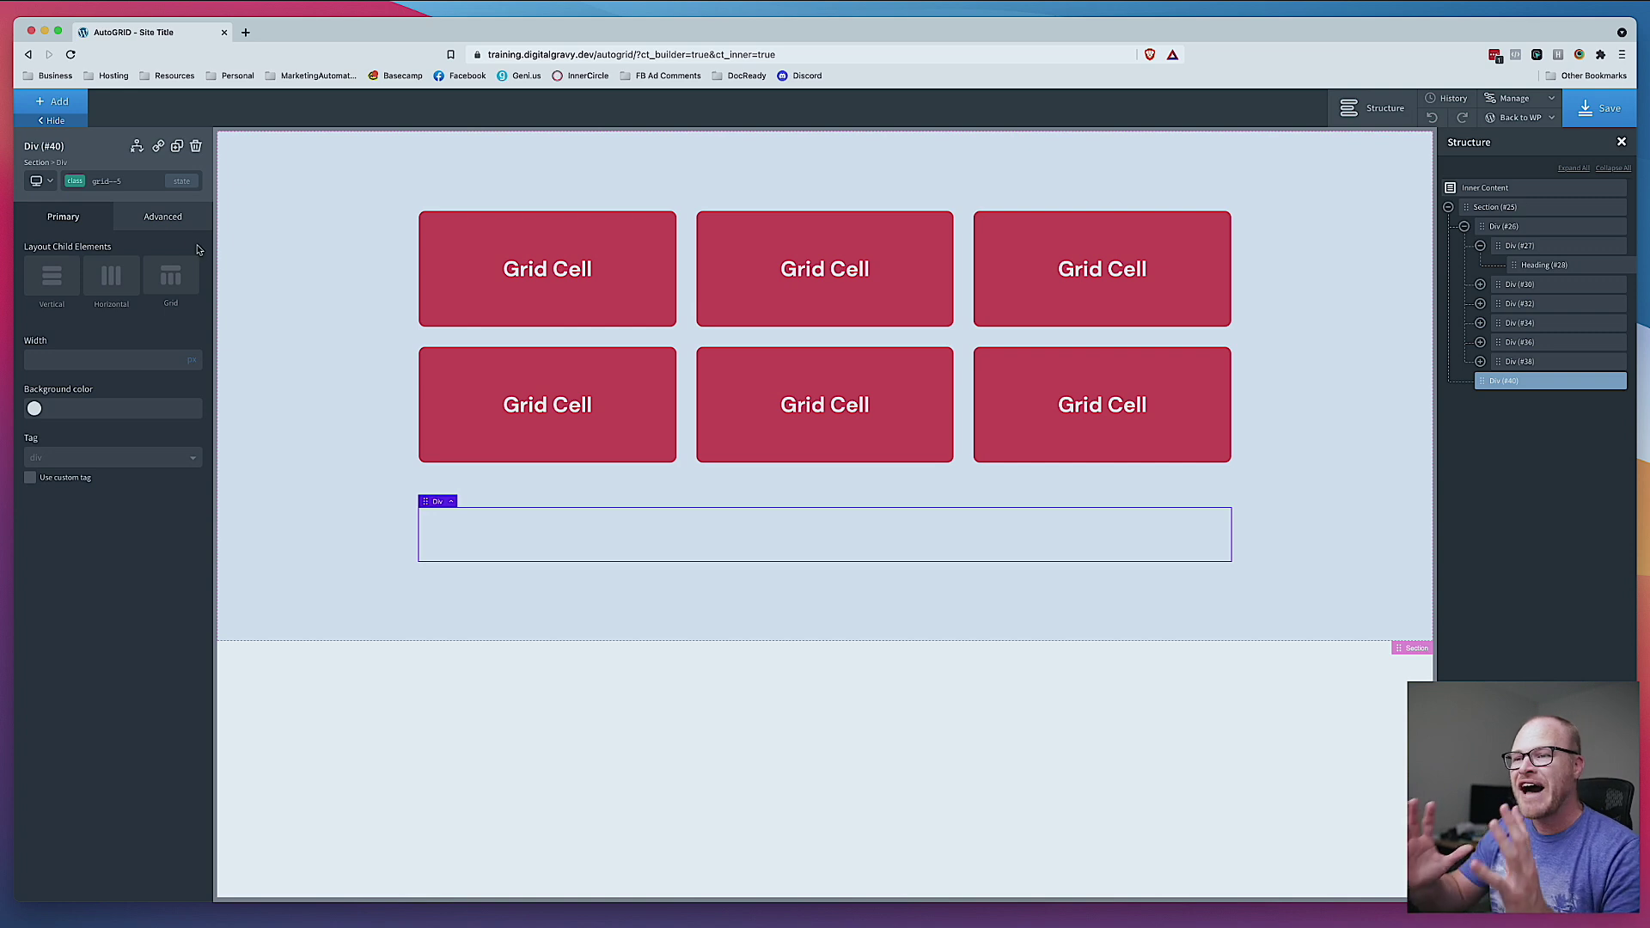
# Step: Duplicate the first Grid Cell and move the resulting extra last cell into the empty five-column div
pyautogui.click(648, 283)
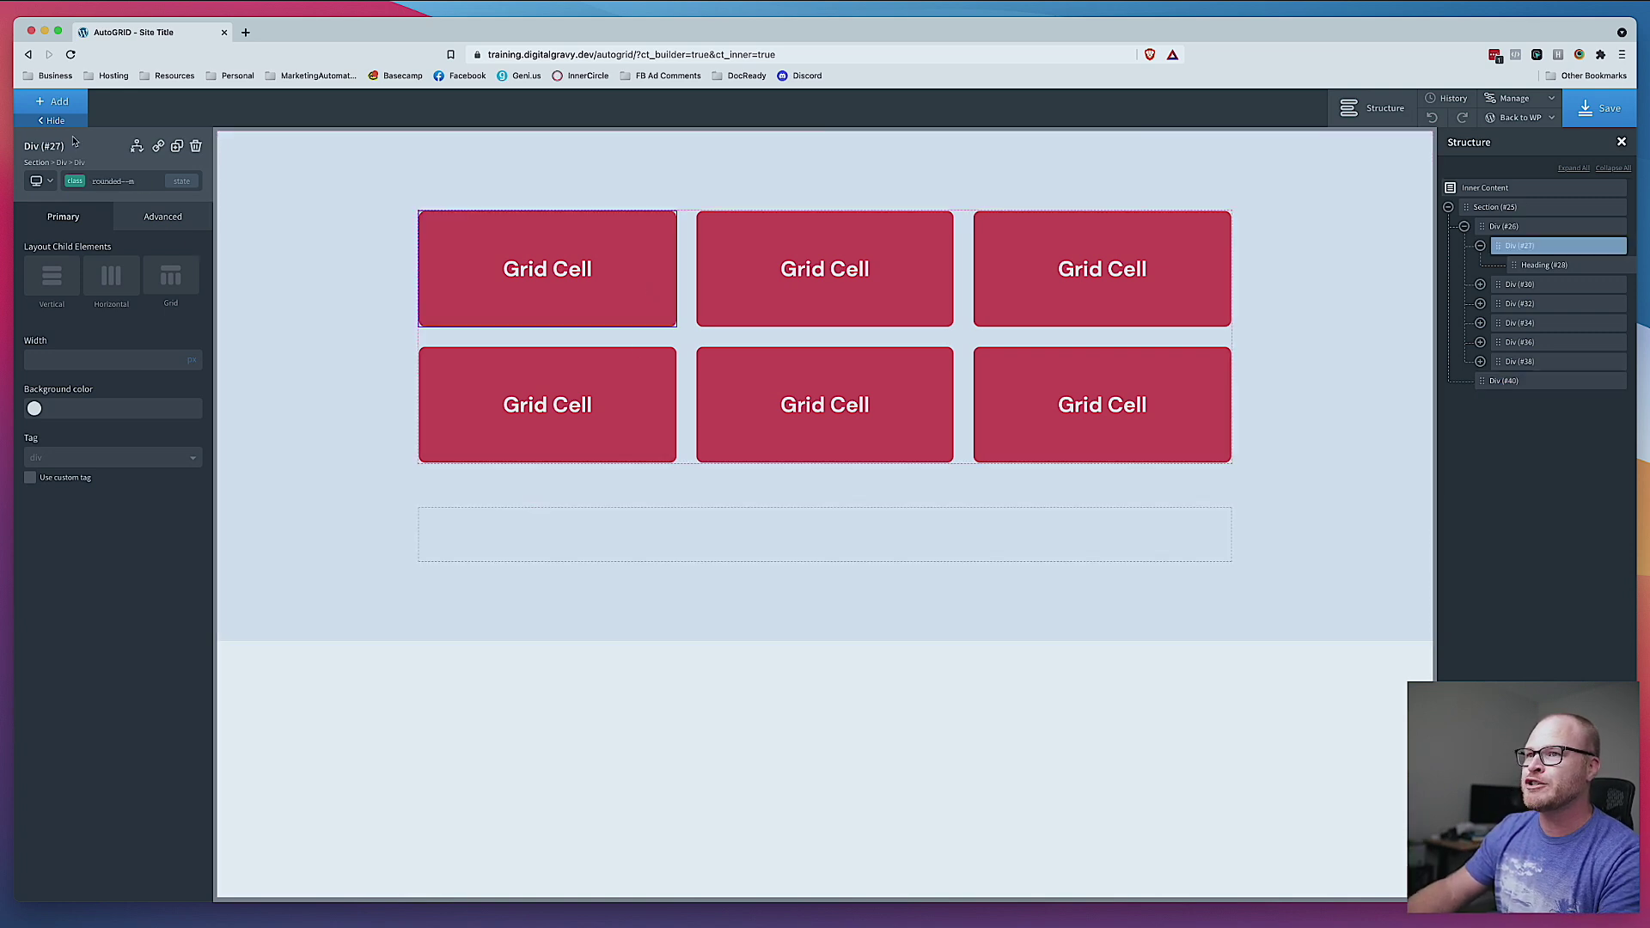
pyautogui.click(178, 146)
pyautogui.moveTo(627, 567)
pyautogui.mouseDown()
pyautogui.moveTo(624, 668)
pyautogui.moveTo(627, 535)
pyautogui.mouseUp()
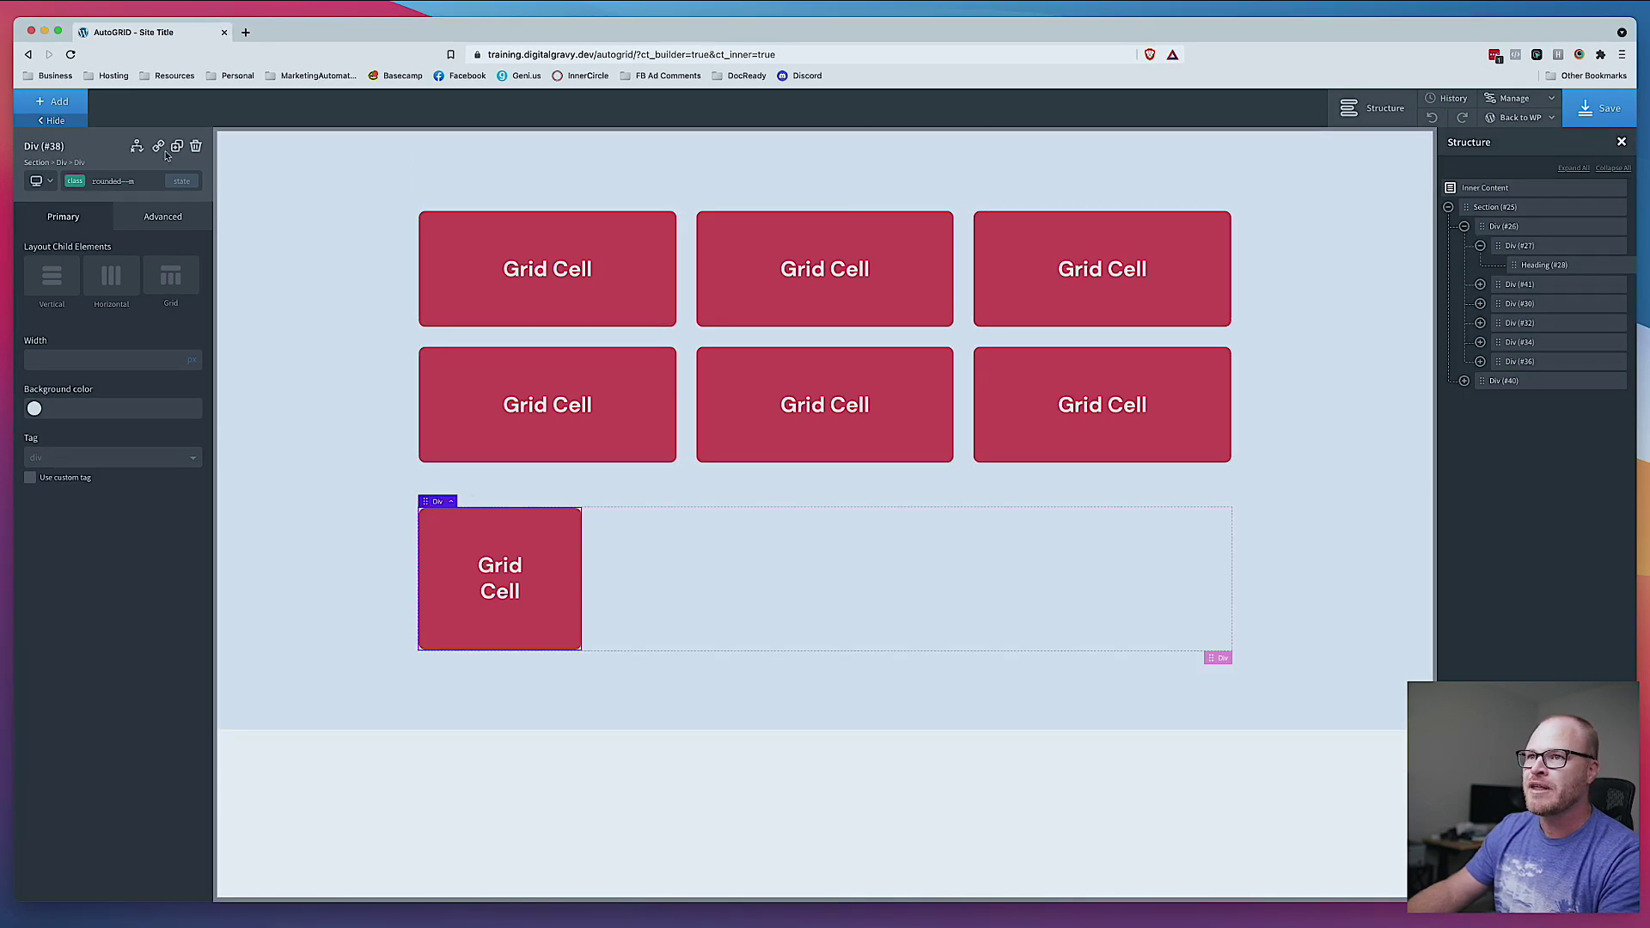
# Step: Duplicate the cell inside the five-column grid and assign the col-span--3 class to the first of the two cells
pyautogui.click(177, 146)
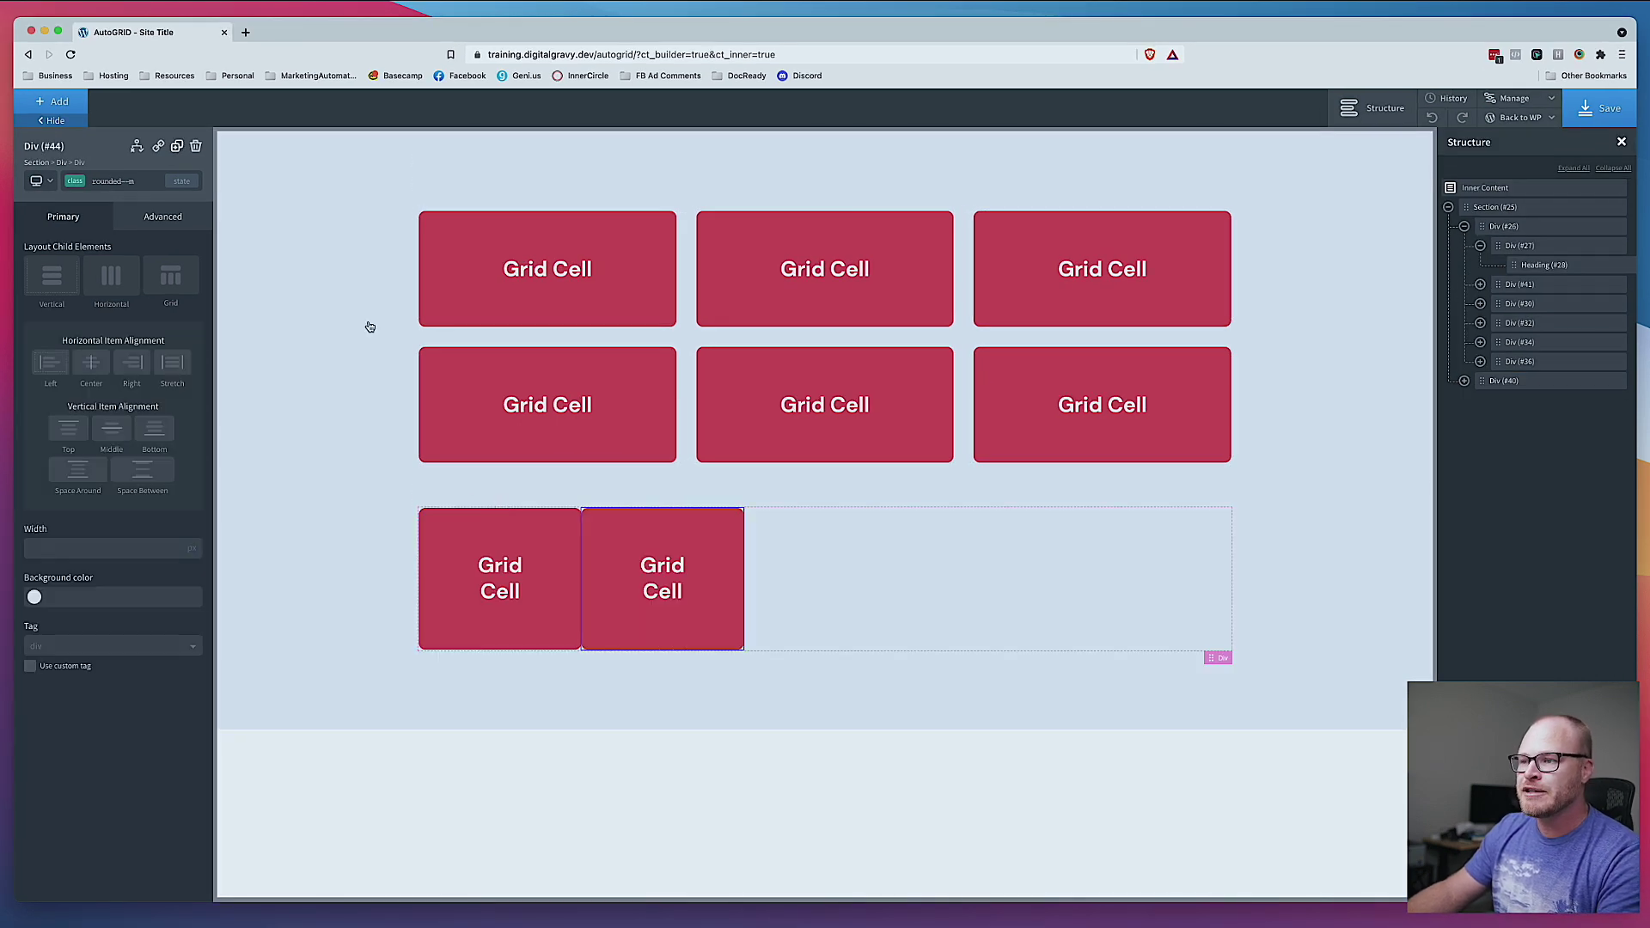
pyautogui.click(497, 519)
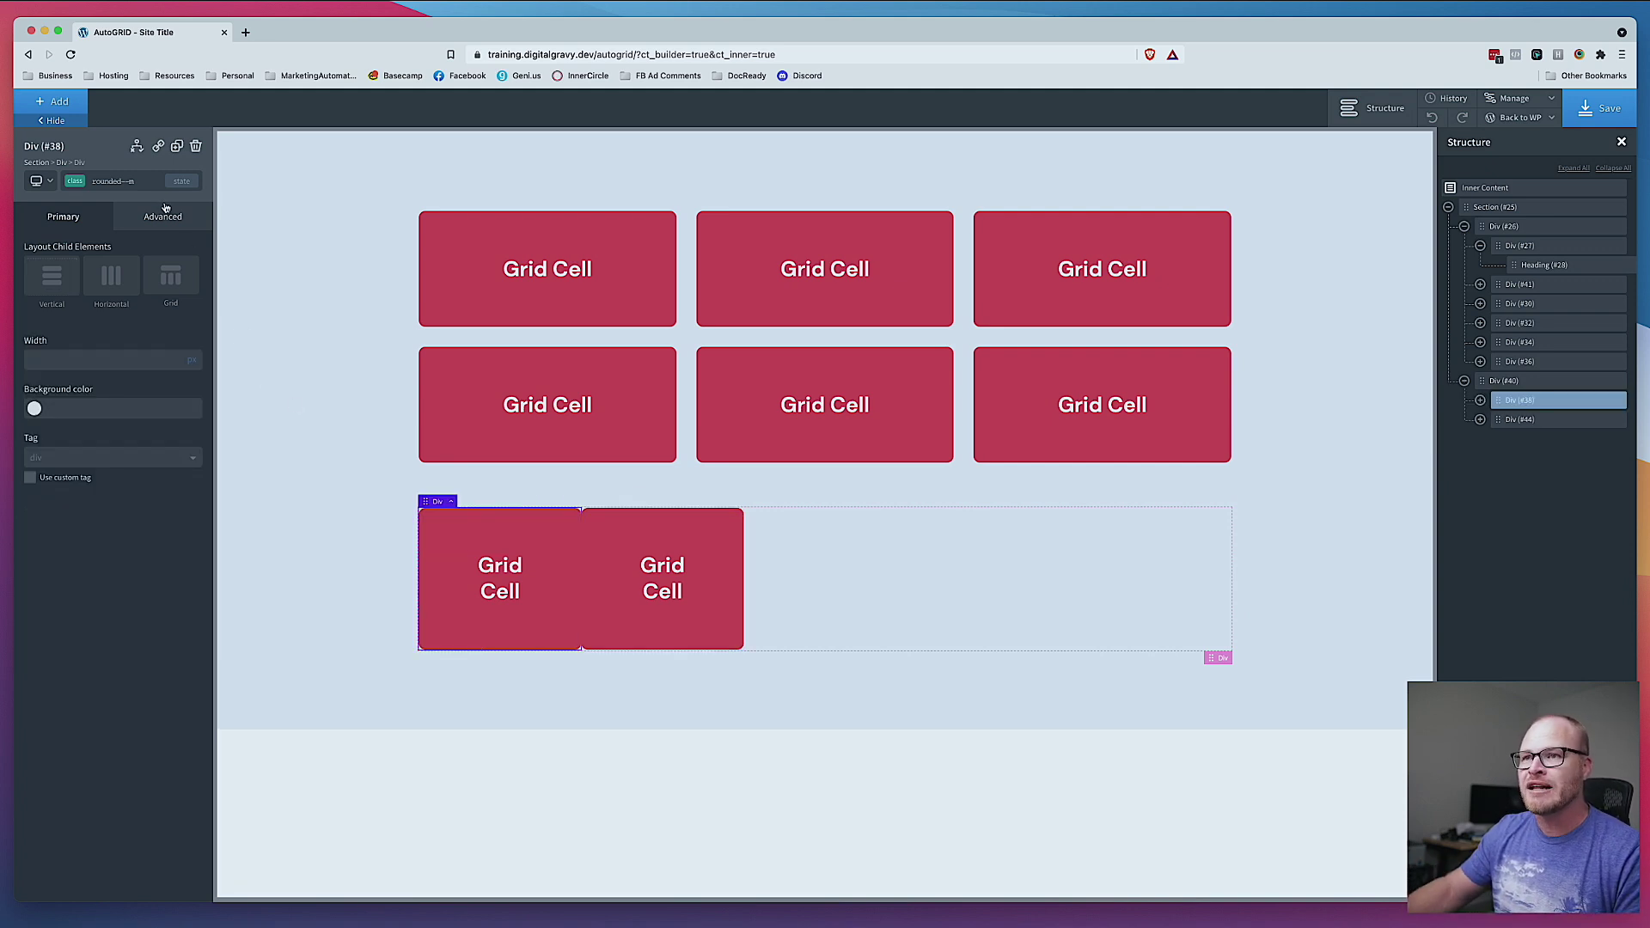
pyautogui.click(125, 184)
pyautogui.write('c')
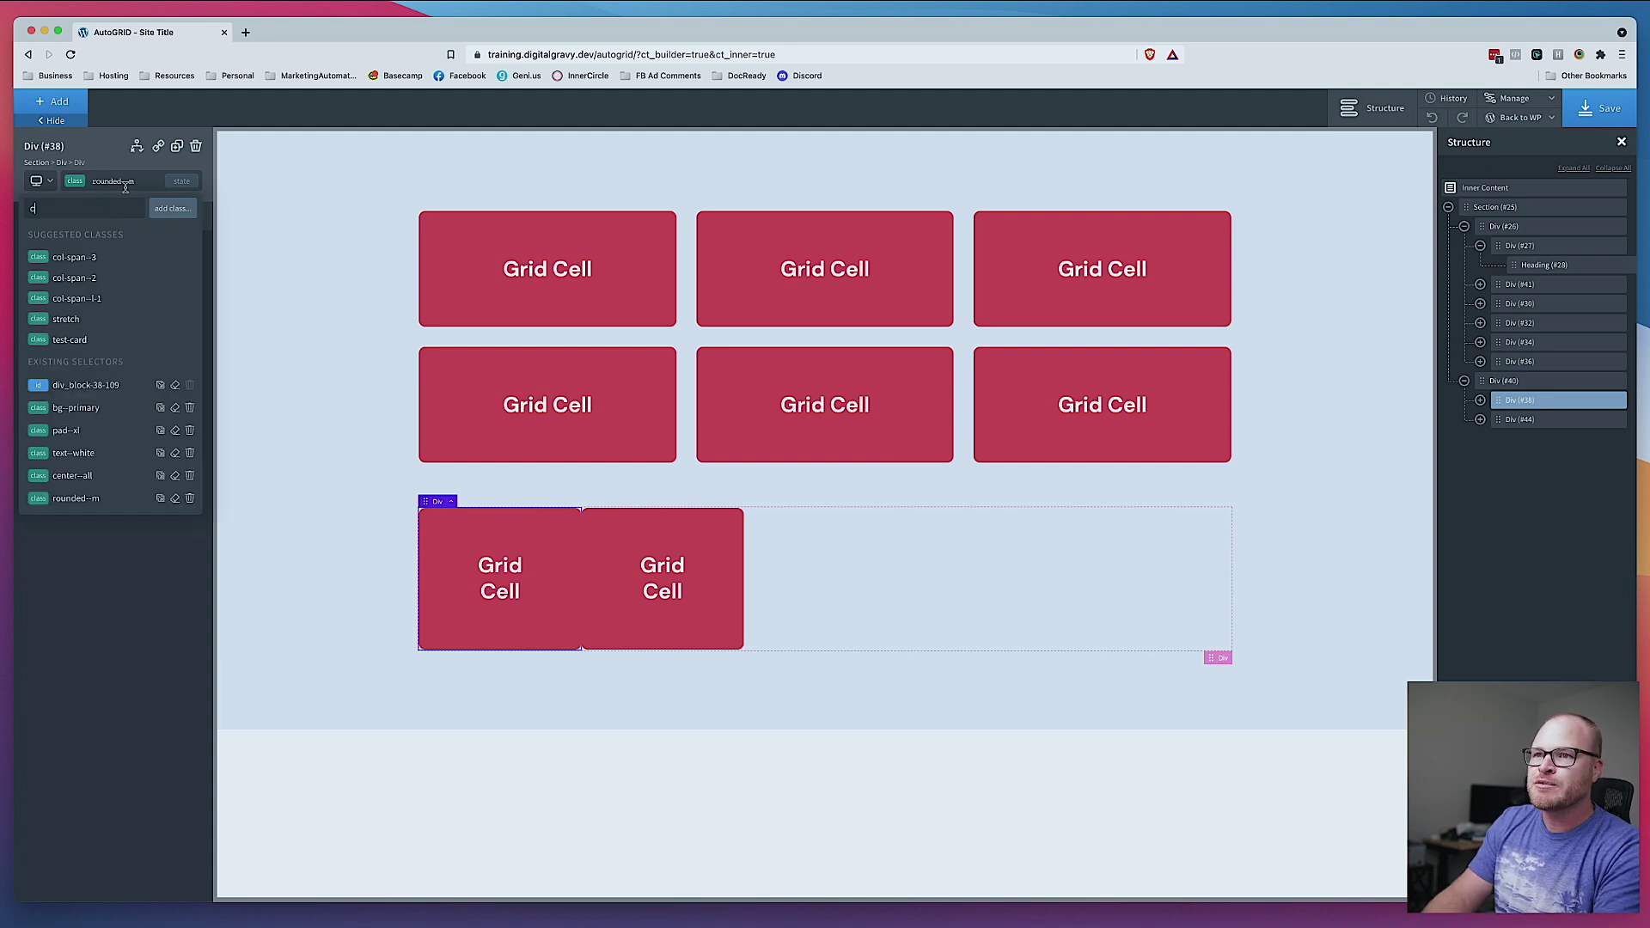
pyautogui.write('ol-span--3')
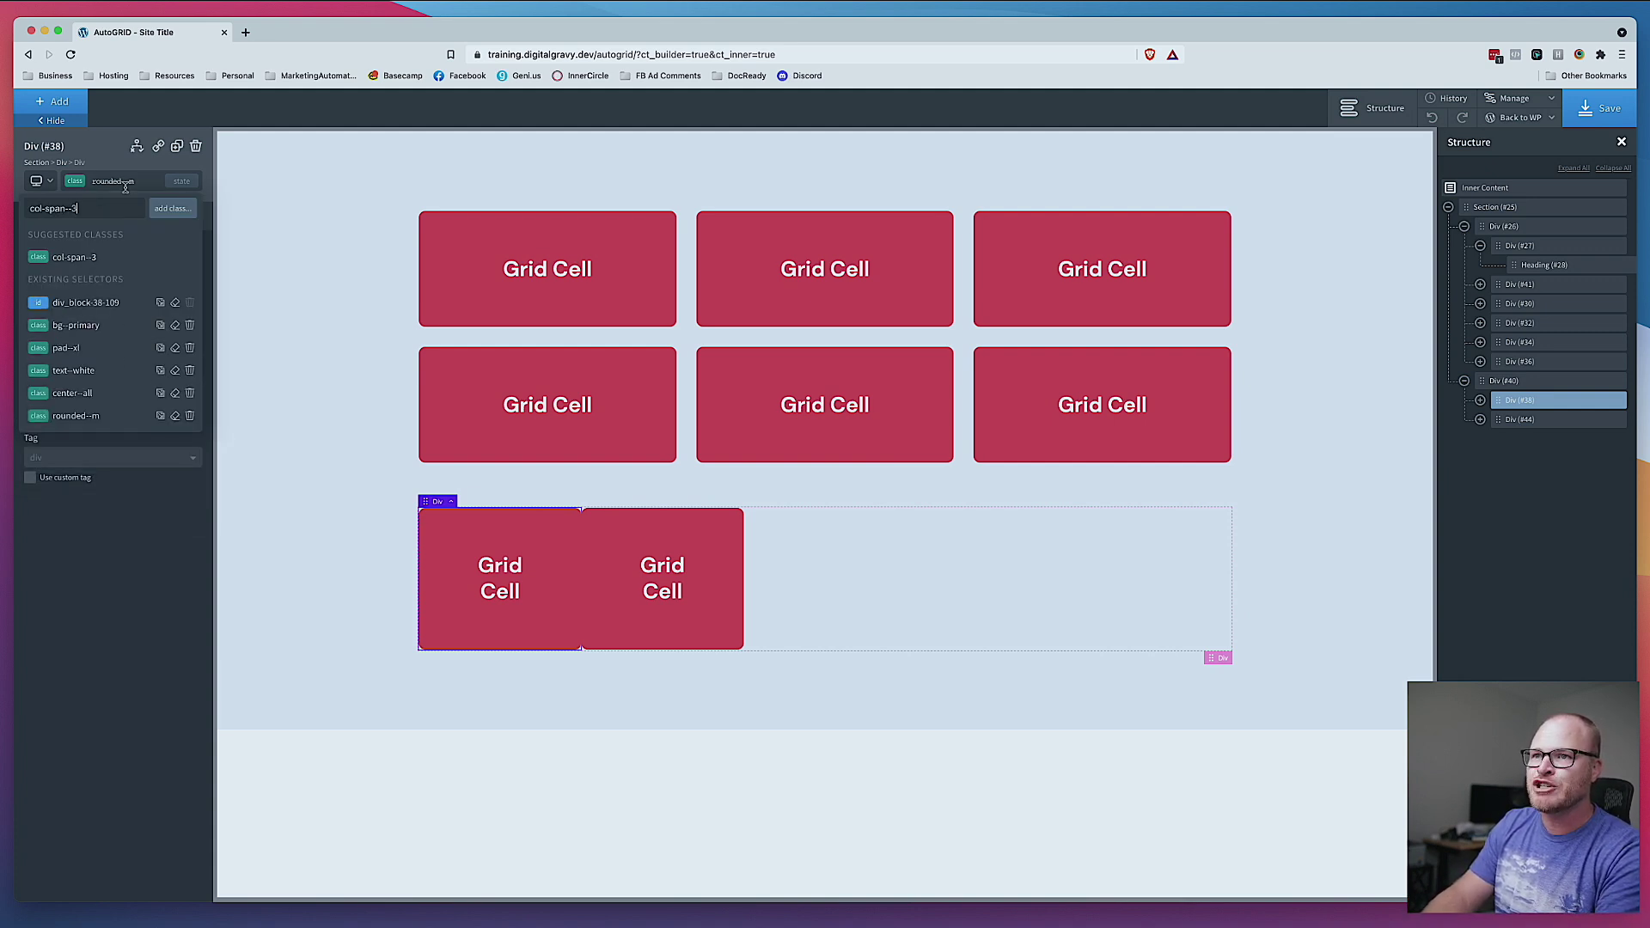
pyautogui.press('Return')
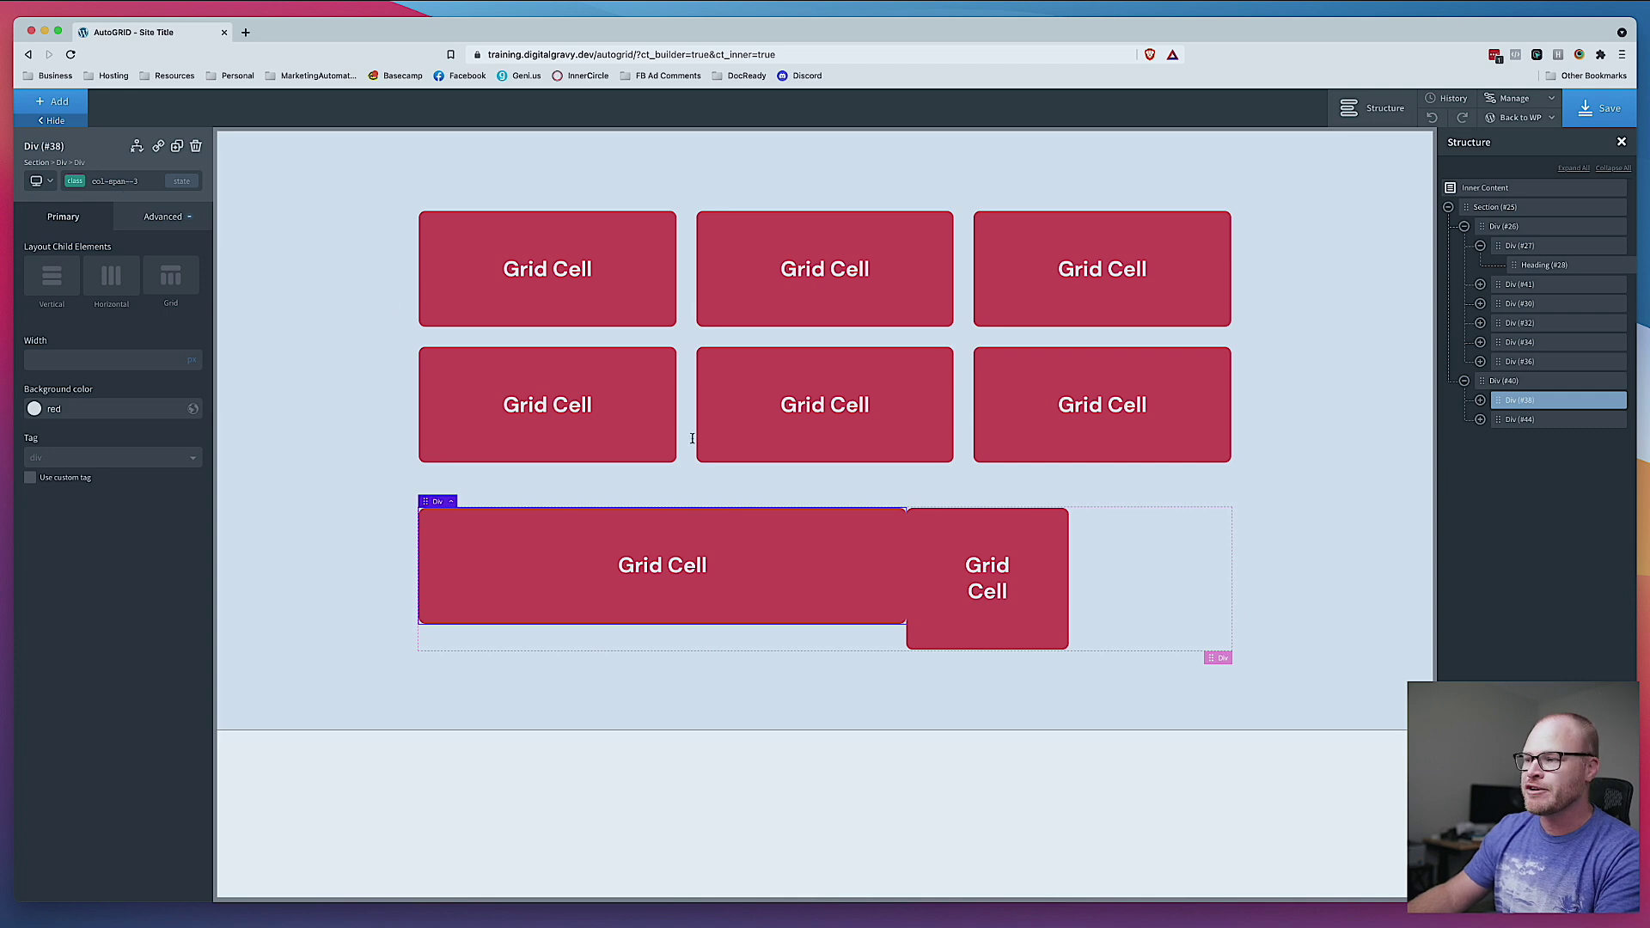
# Step: Assign the col-span--2 class to the second cell of the five-column grid
pyautogui.click(1012, 548)
pyautogui.click(152, 184)
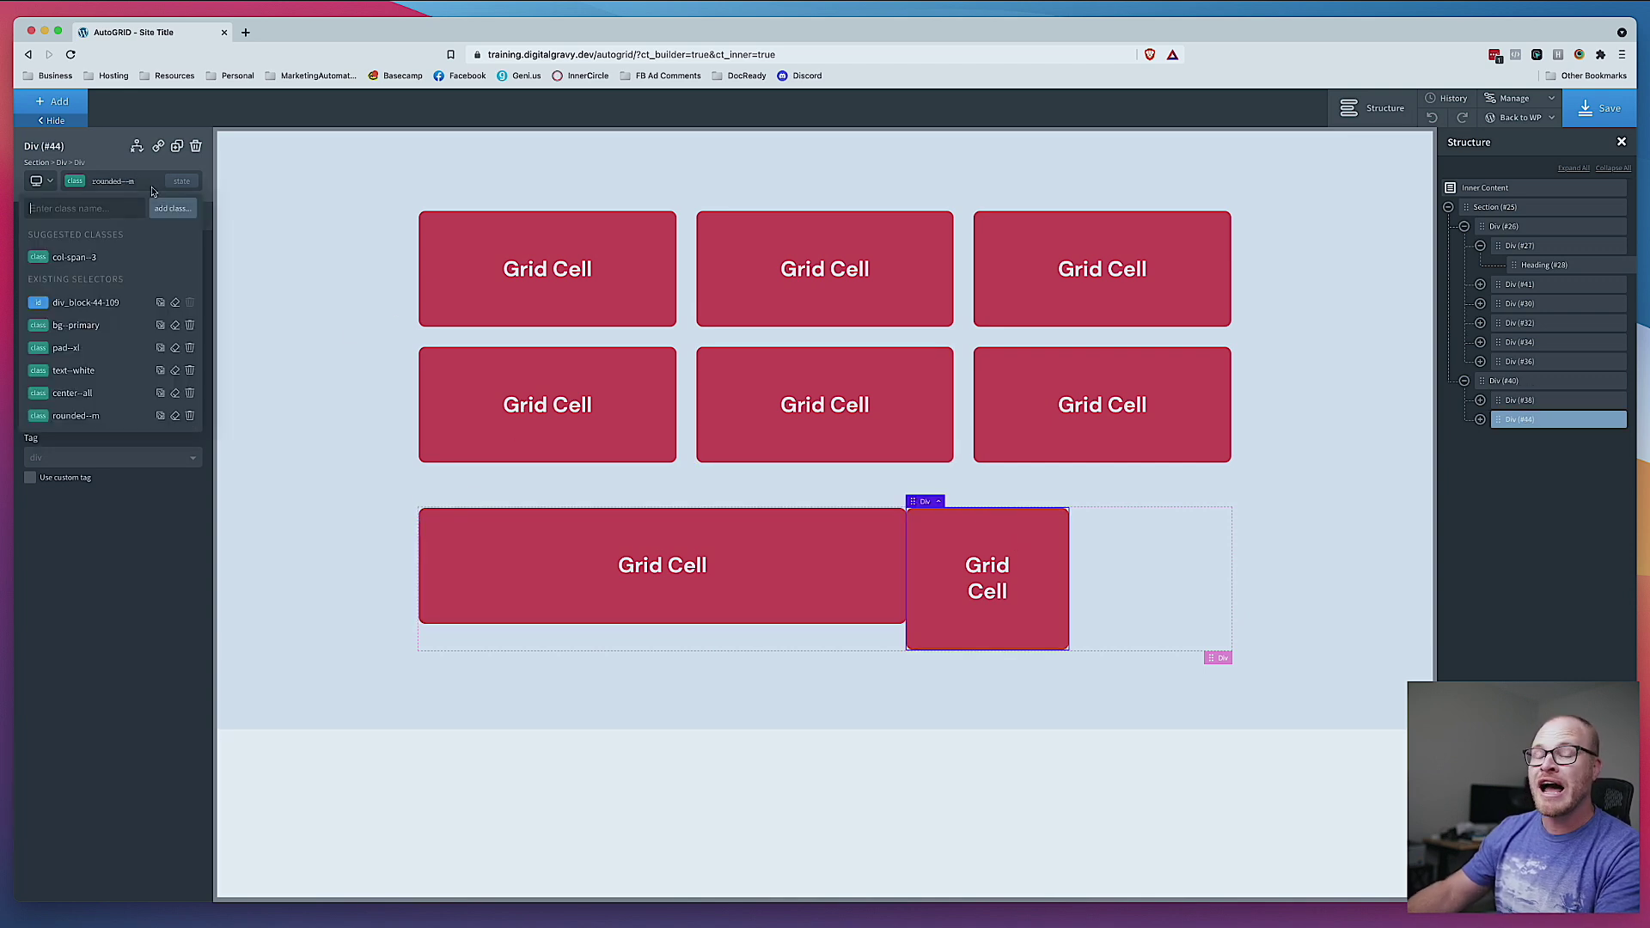
pyautogui.write('col-span--2')
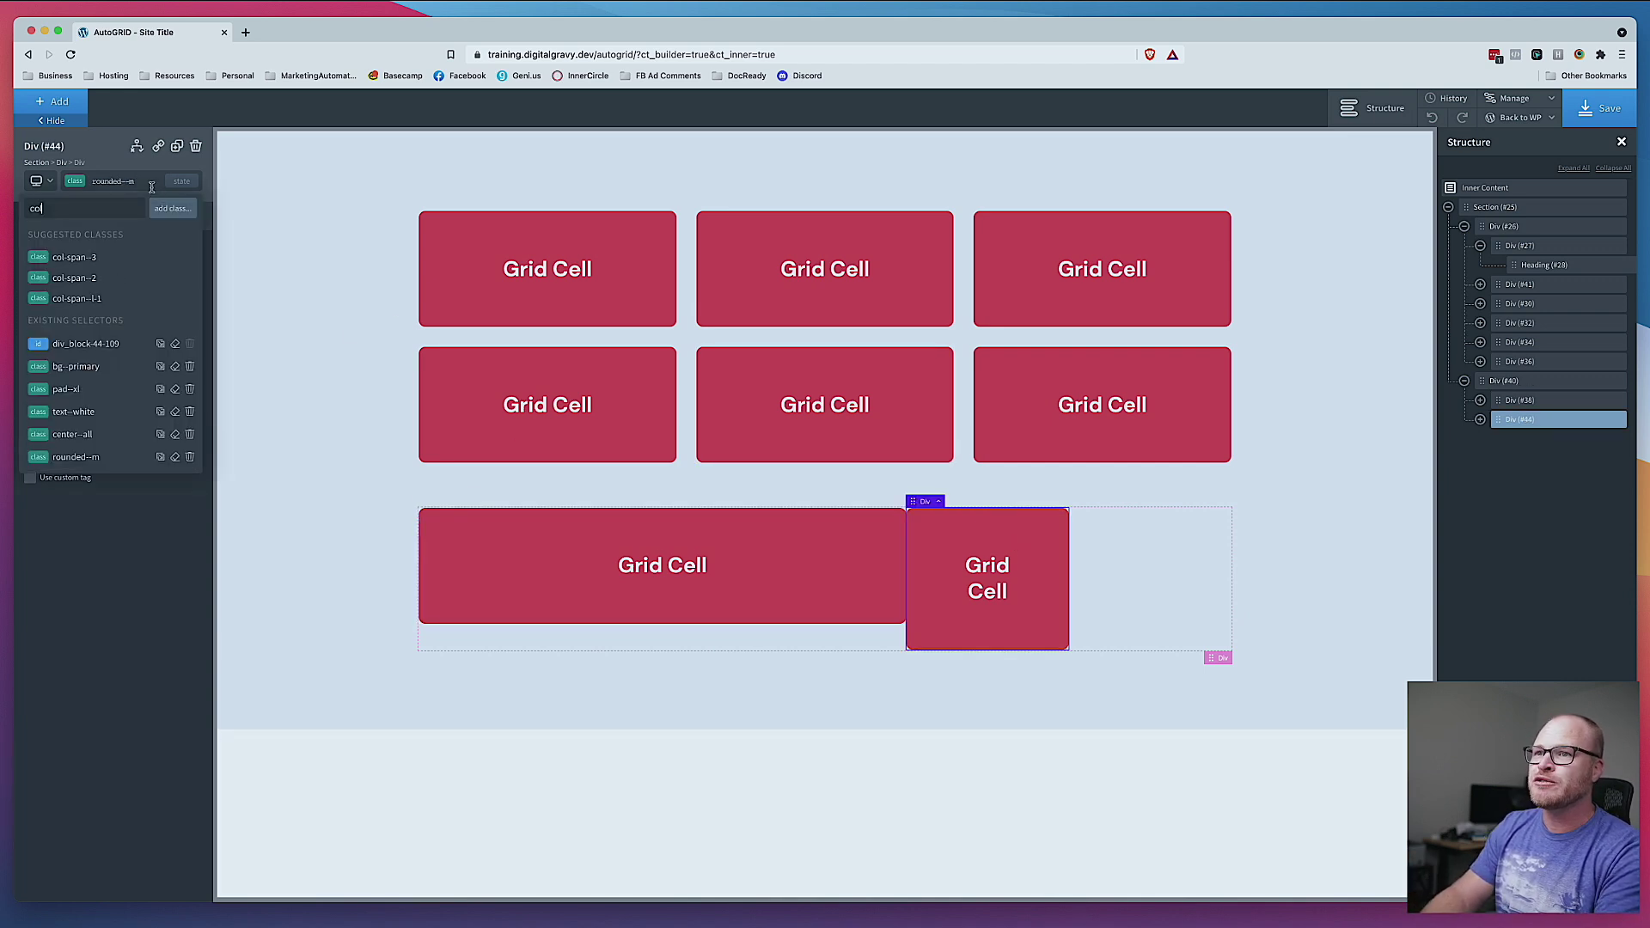
pyautogui.press('Return')
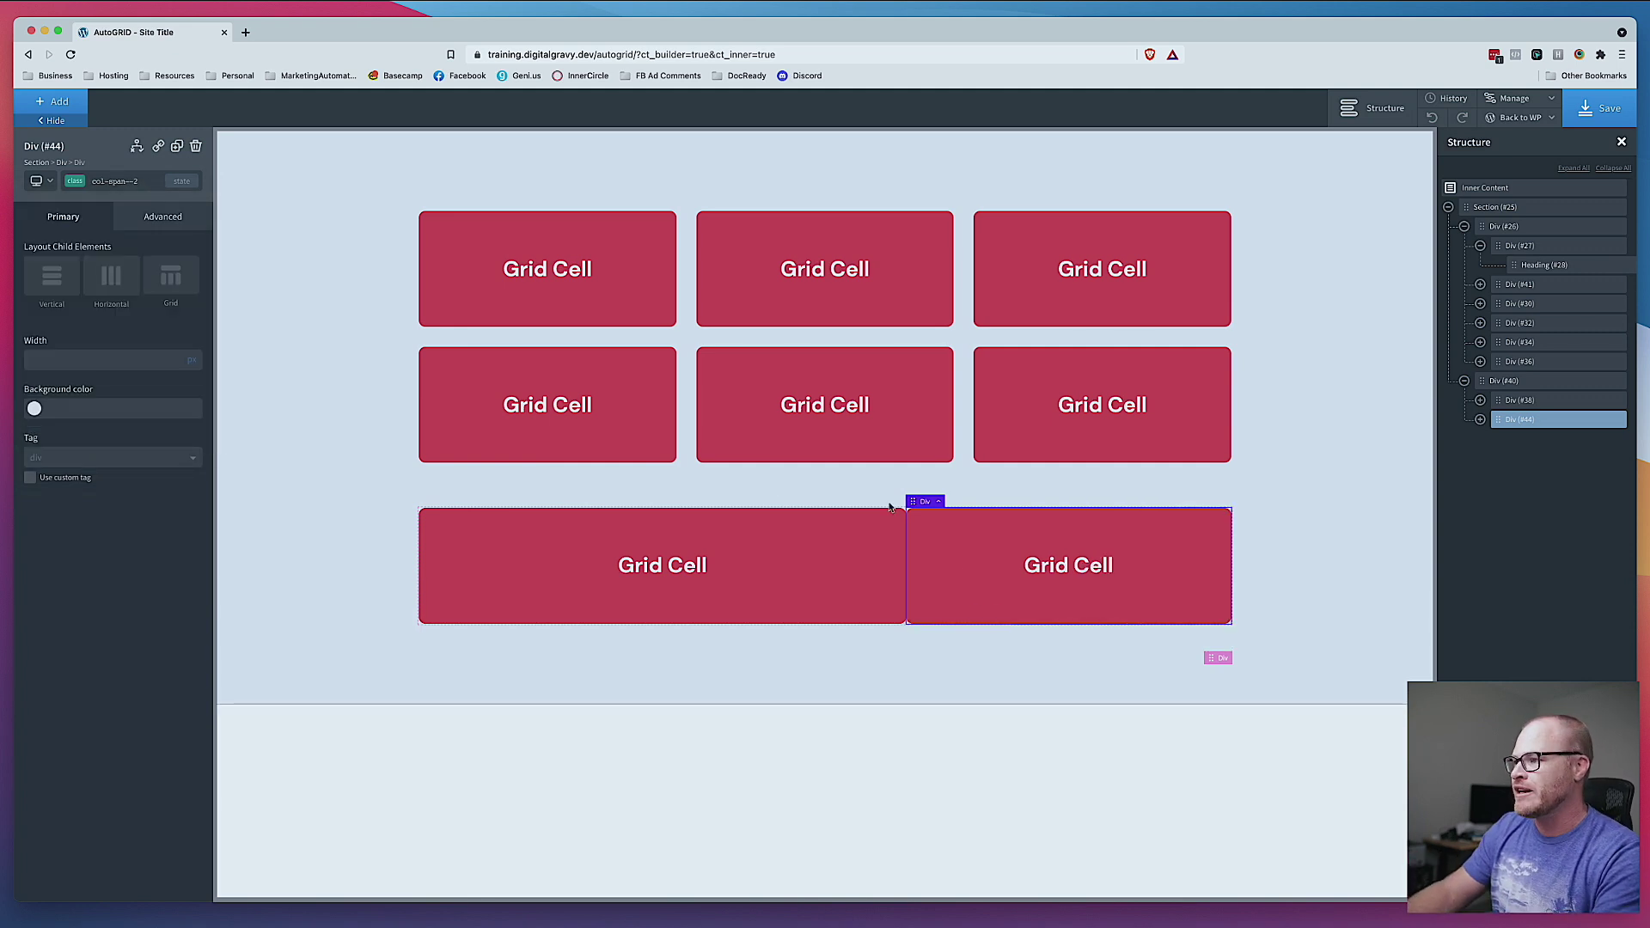
# Step: Assign the gap--m class to the div containing the five-column grid
pyautogui.click(938, 501)
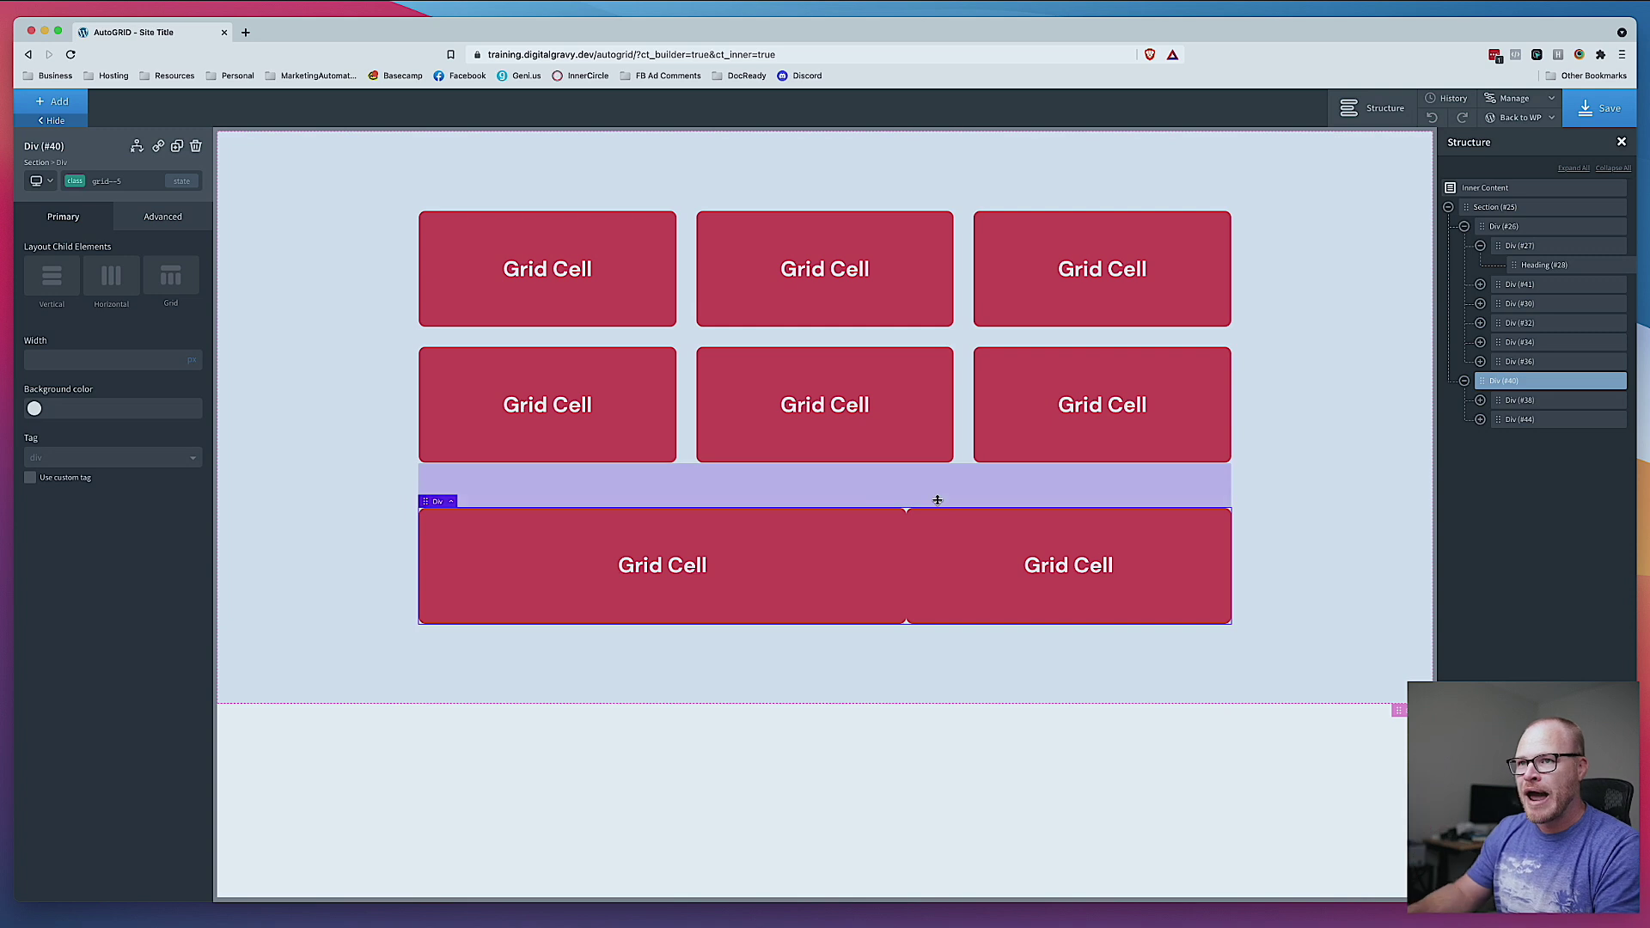
pyautogui.click(130, 179)
pyautogui.write('gap--m')
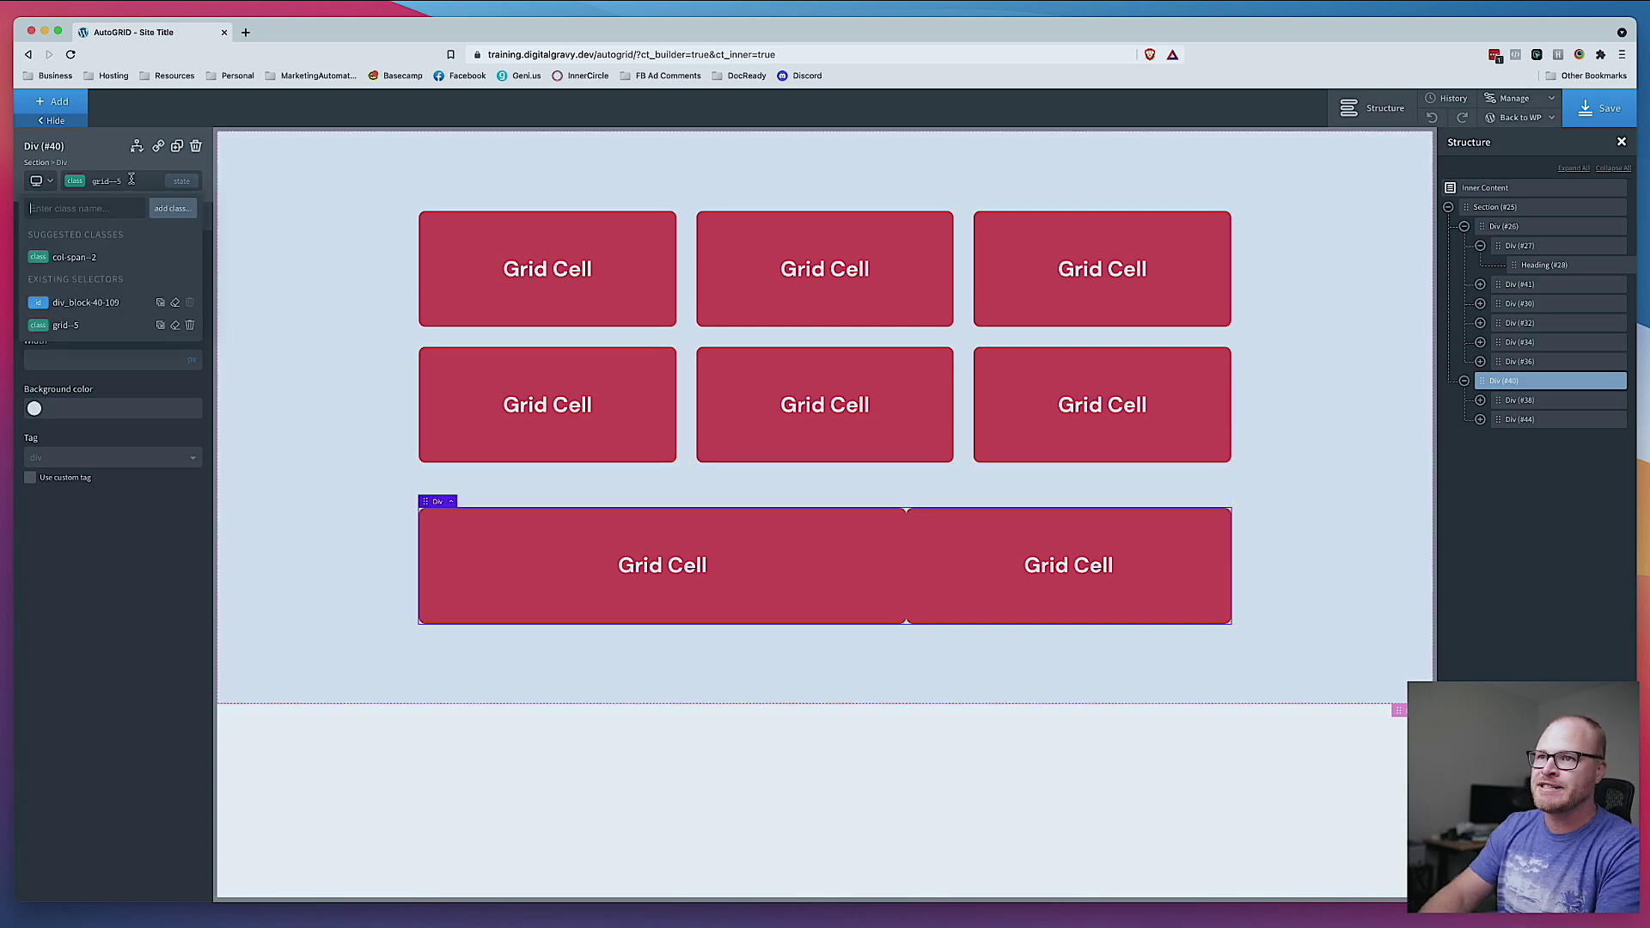
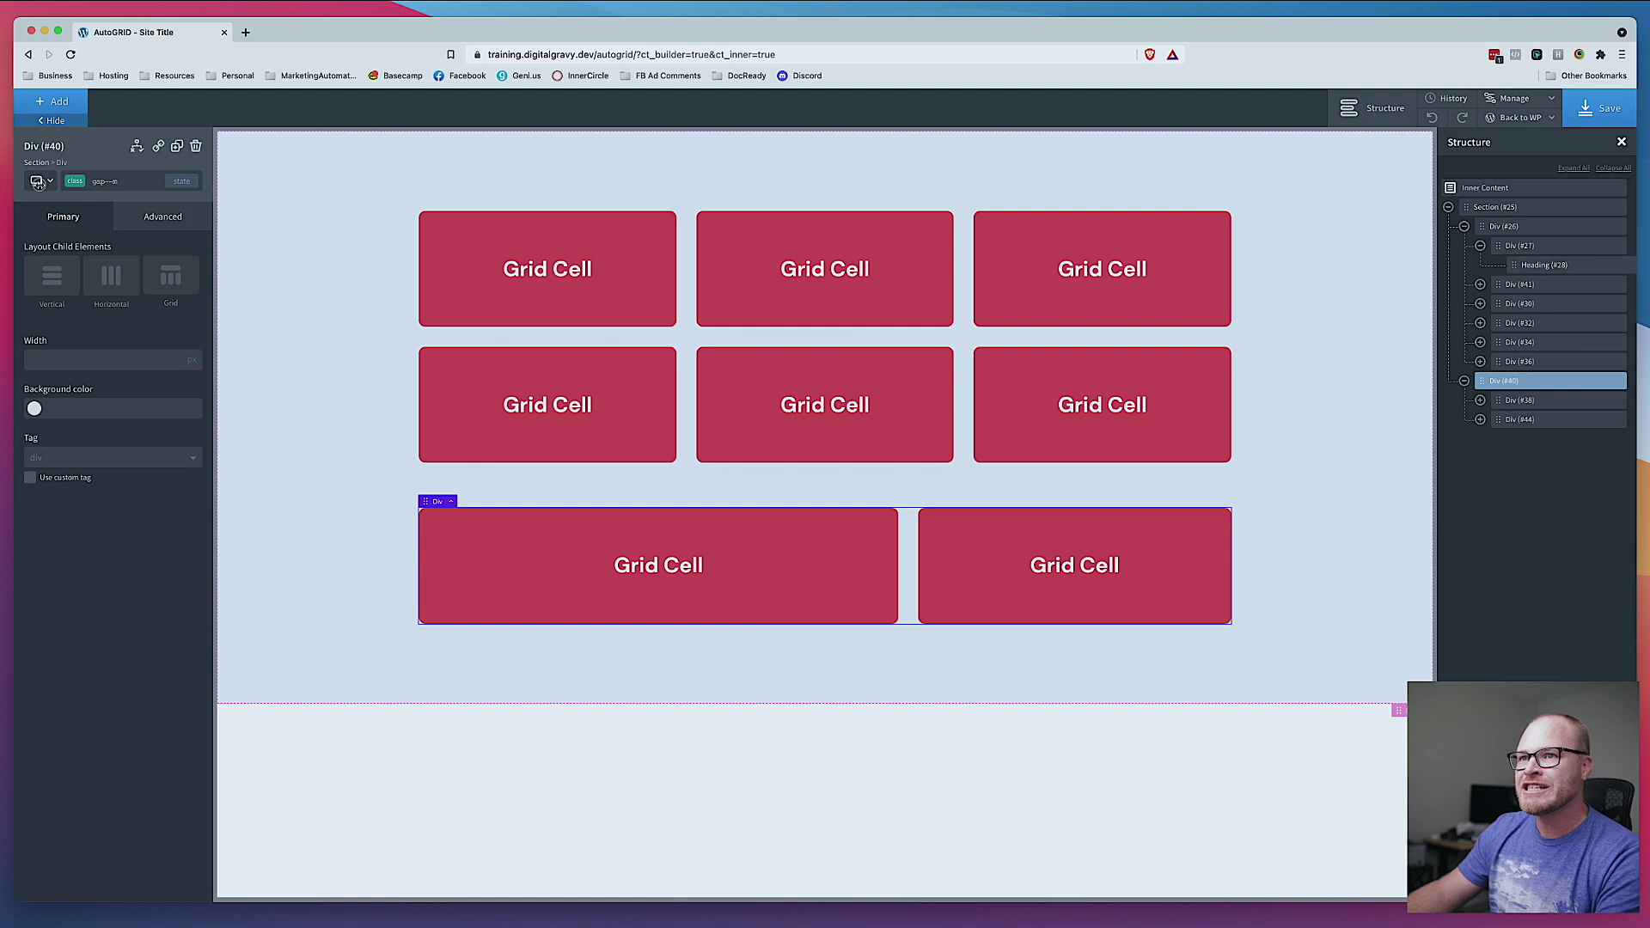
# Step: Switch the preview to less than 992px and assign the grid--l-1 class to the five-column grid div
pyautogui.click(48, 222)
pyautogui.click(39, 180)
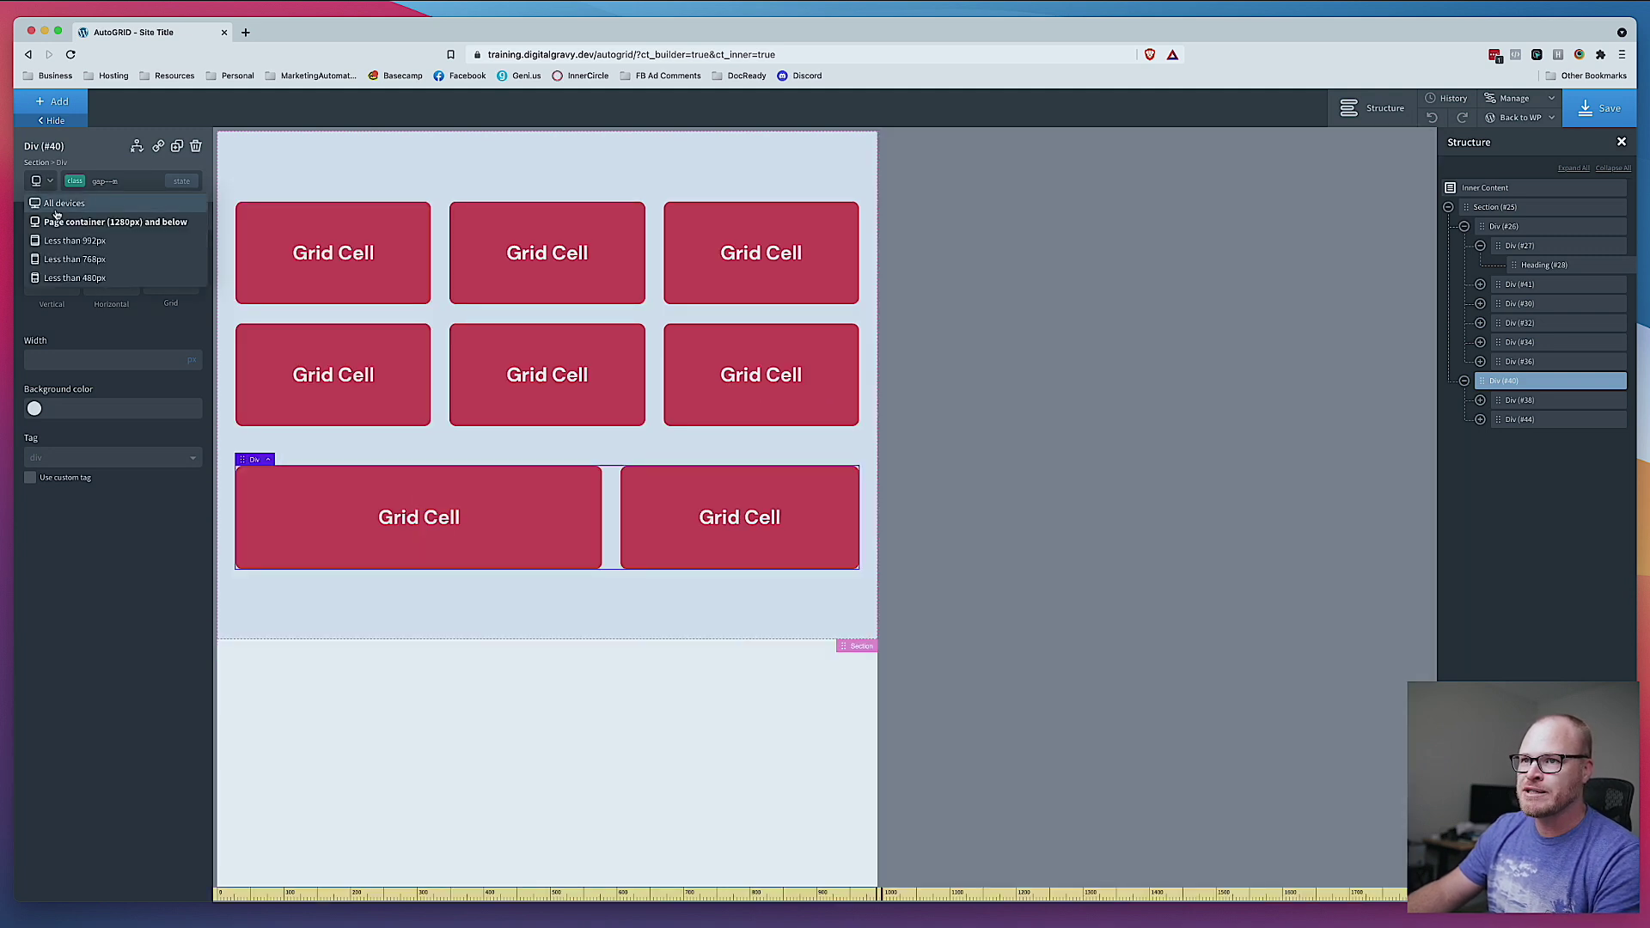
pyautogui.click(59, 243)
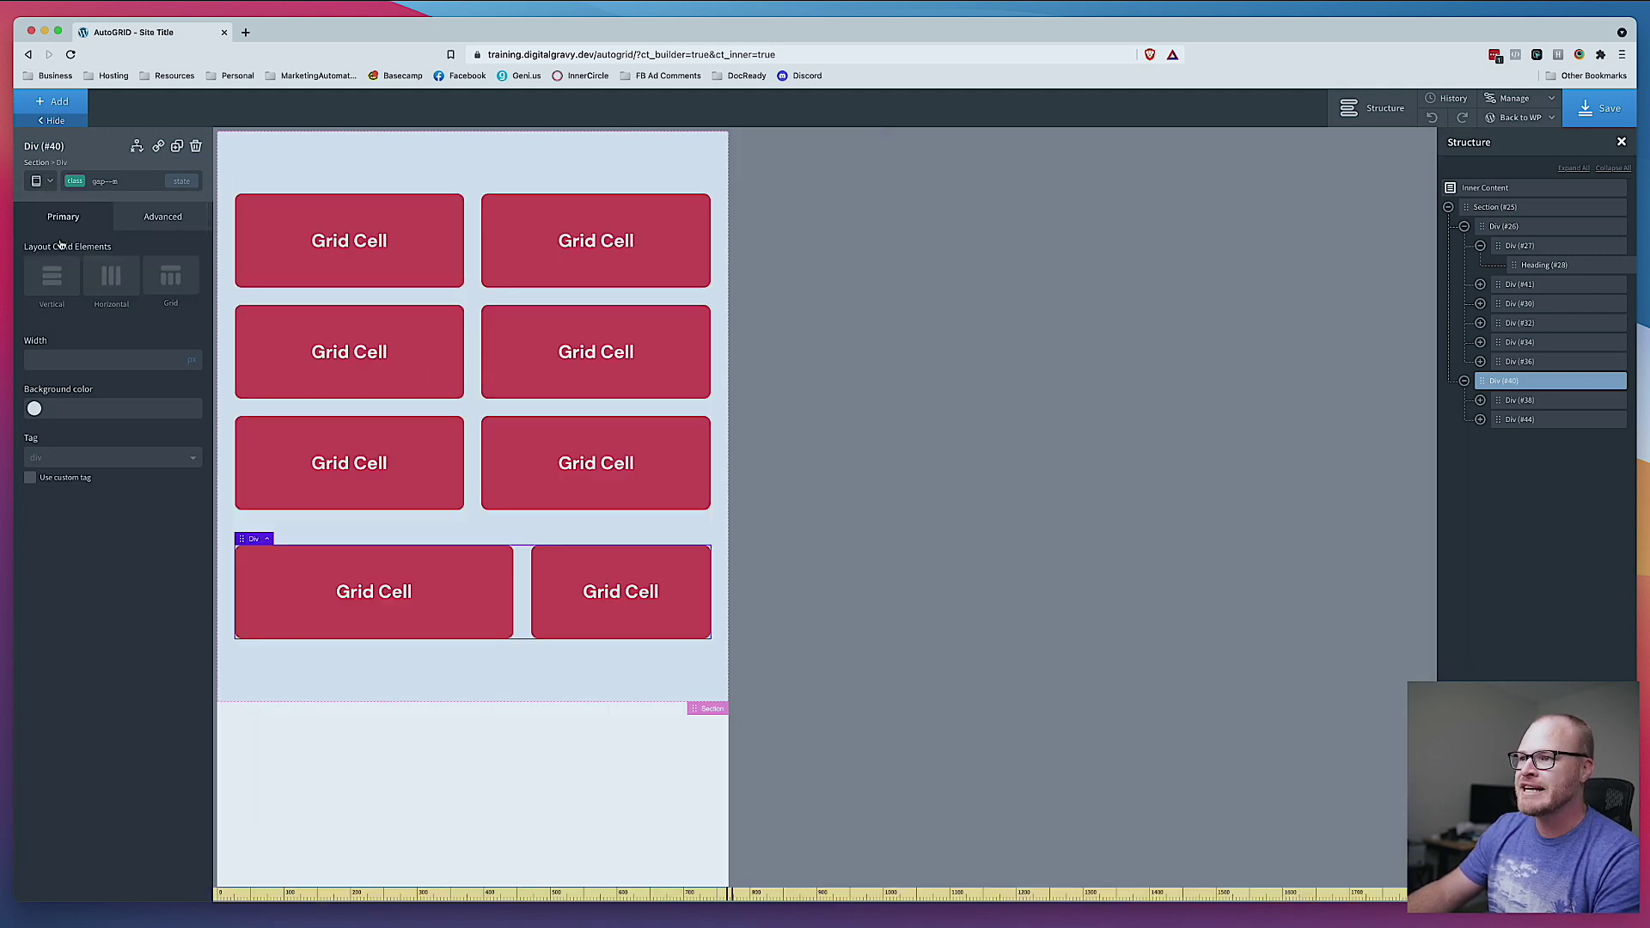
pyautogui.click(39, 180)
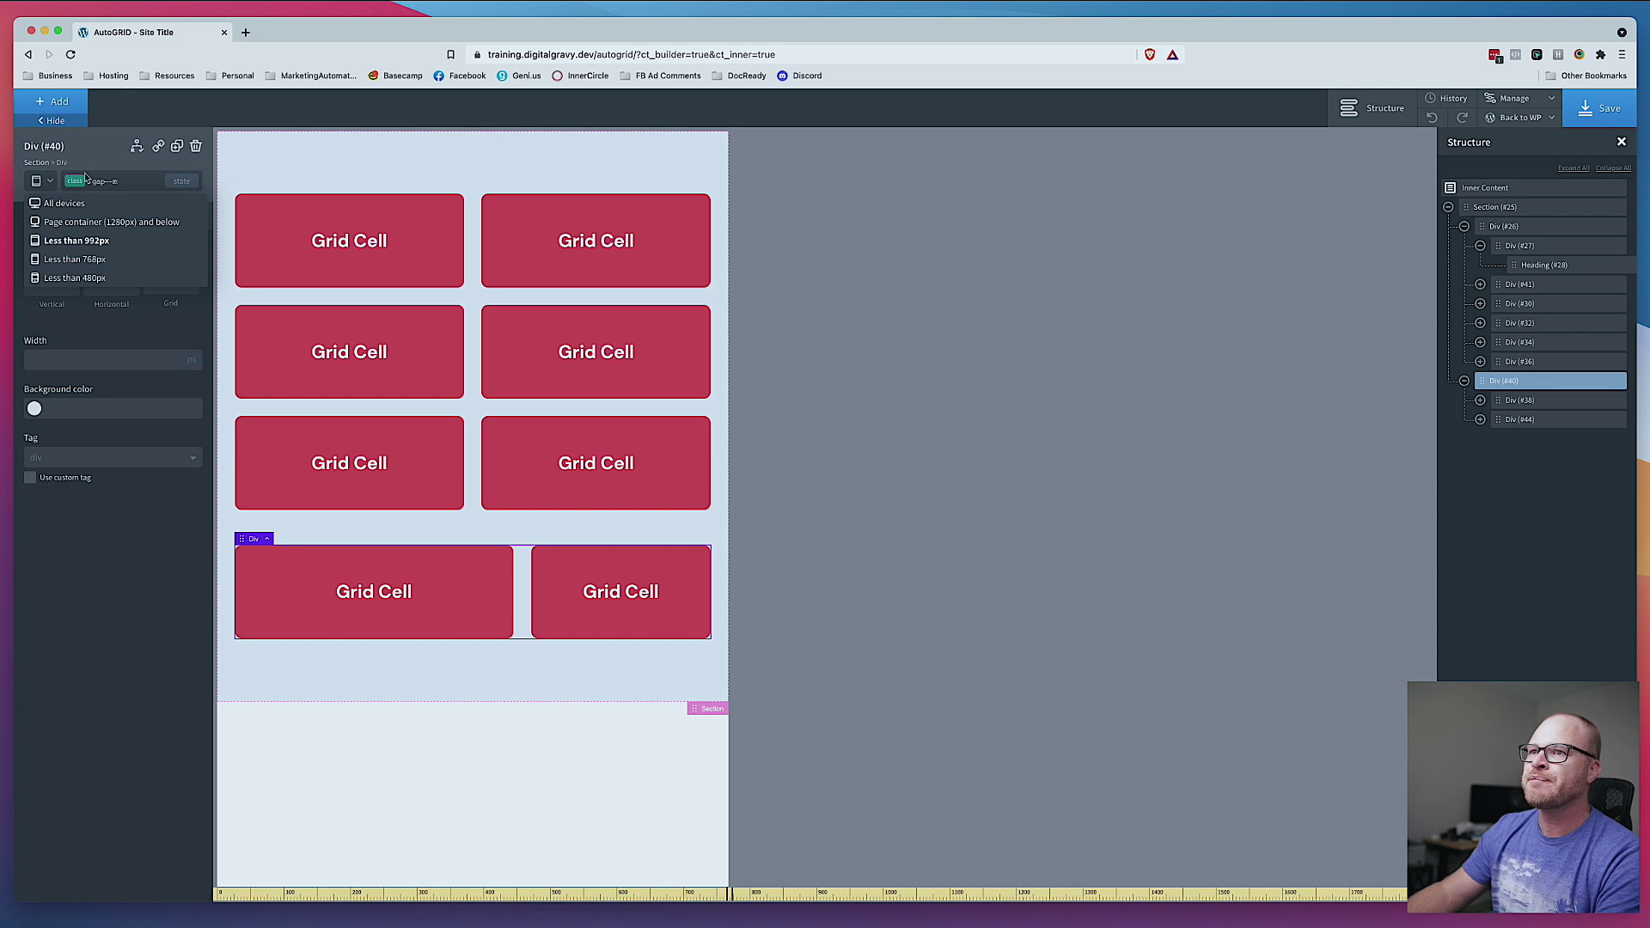
pyautogui.click(136, 181)
pyautogui.write('gri')
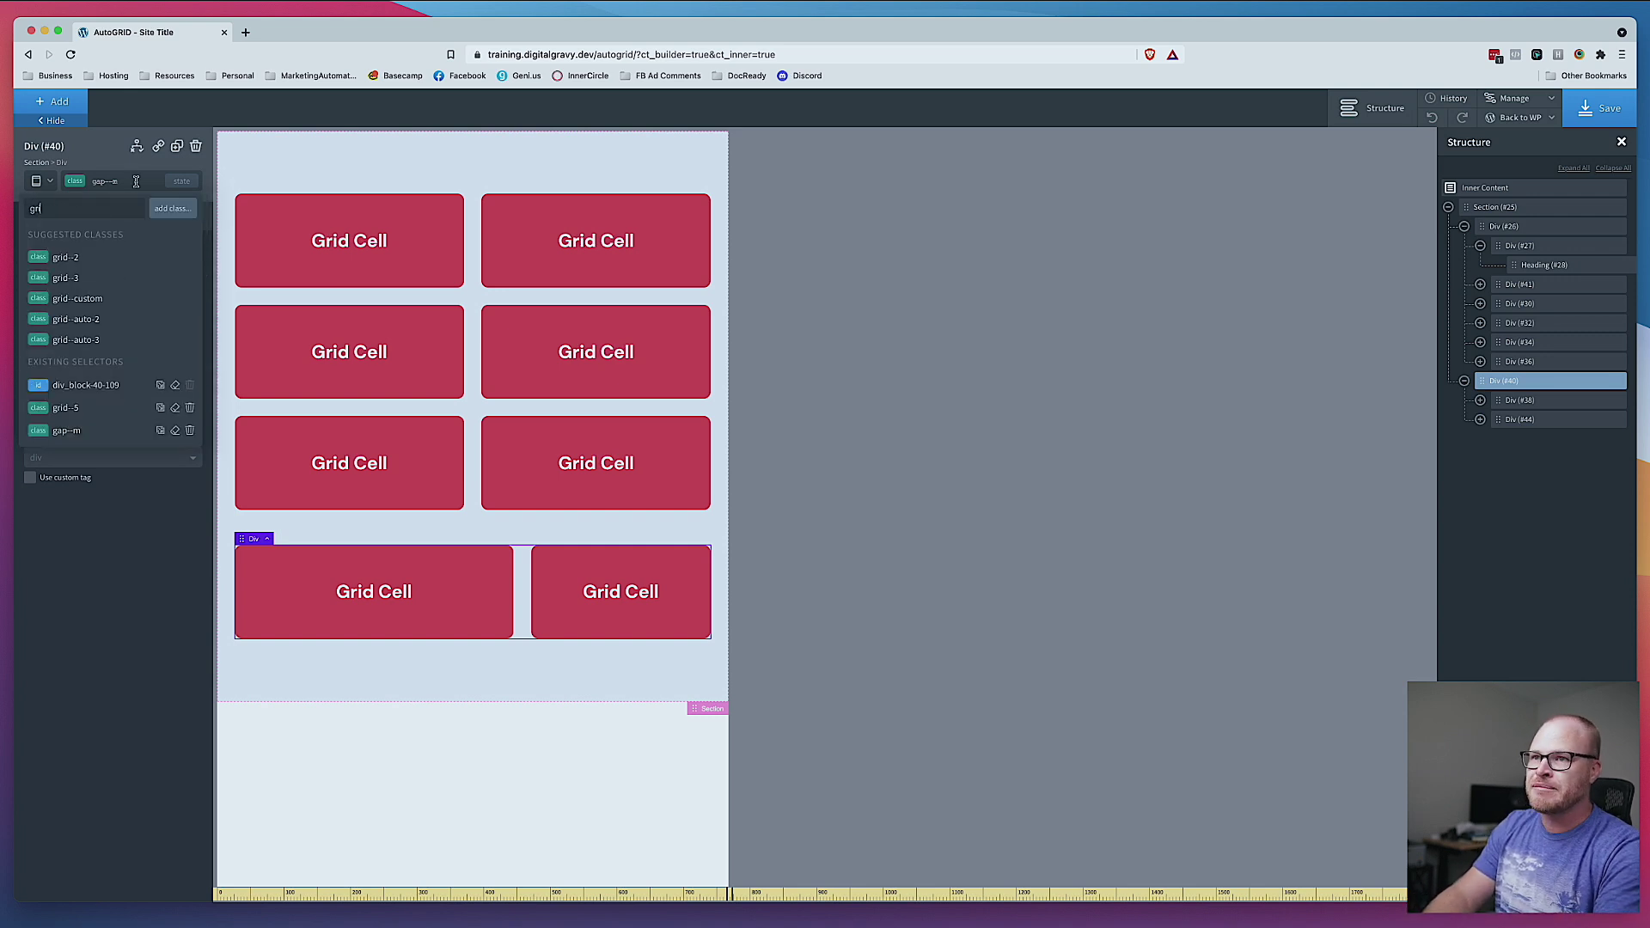
pyautogui.write('d--l')
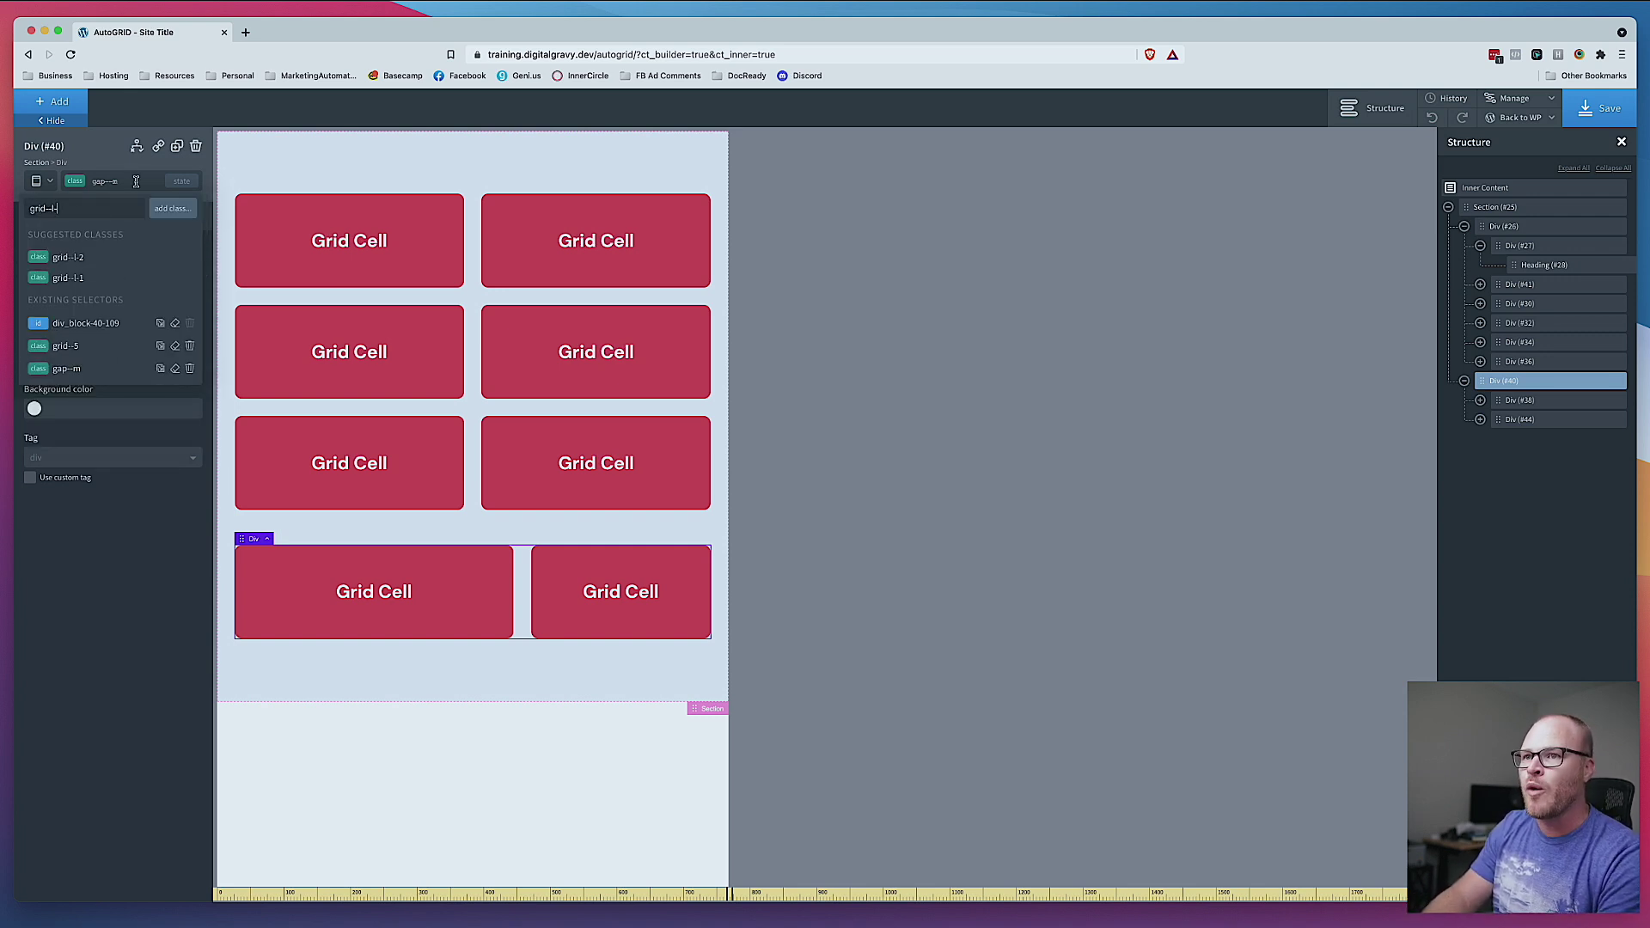
pyautogui.write('-1')
pyautogui.press('Return')
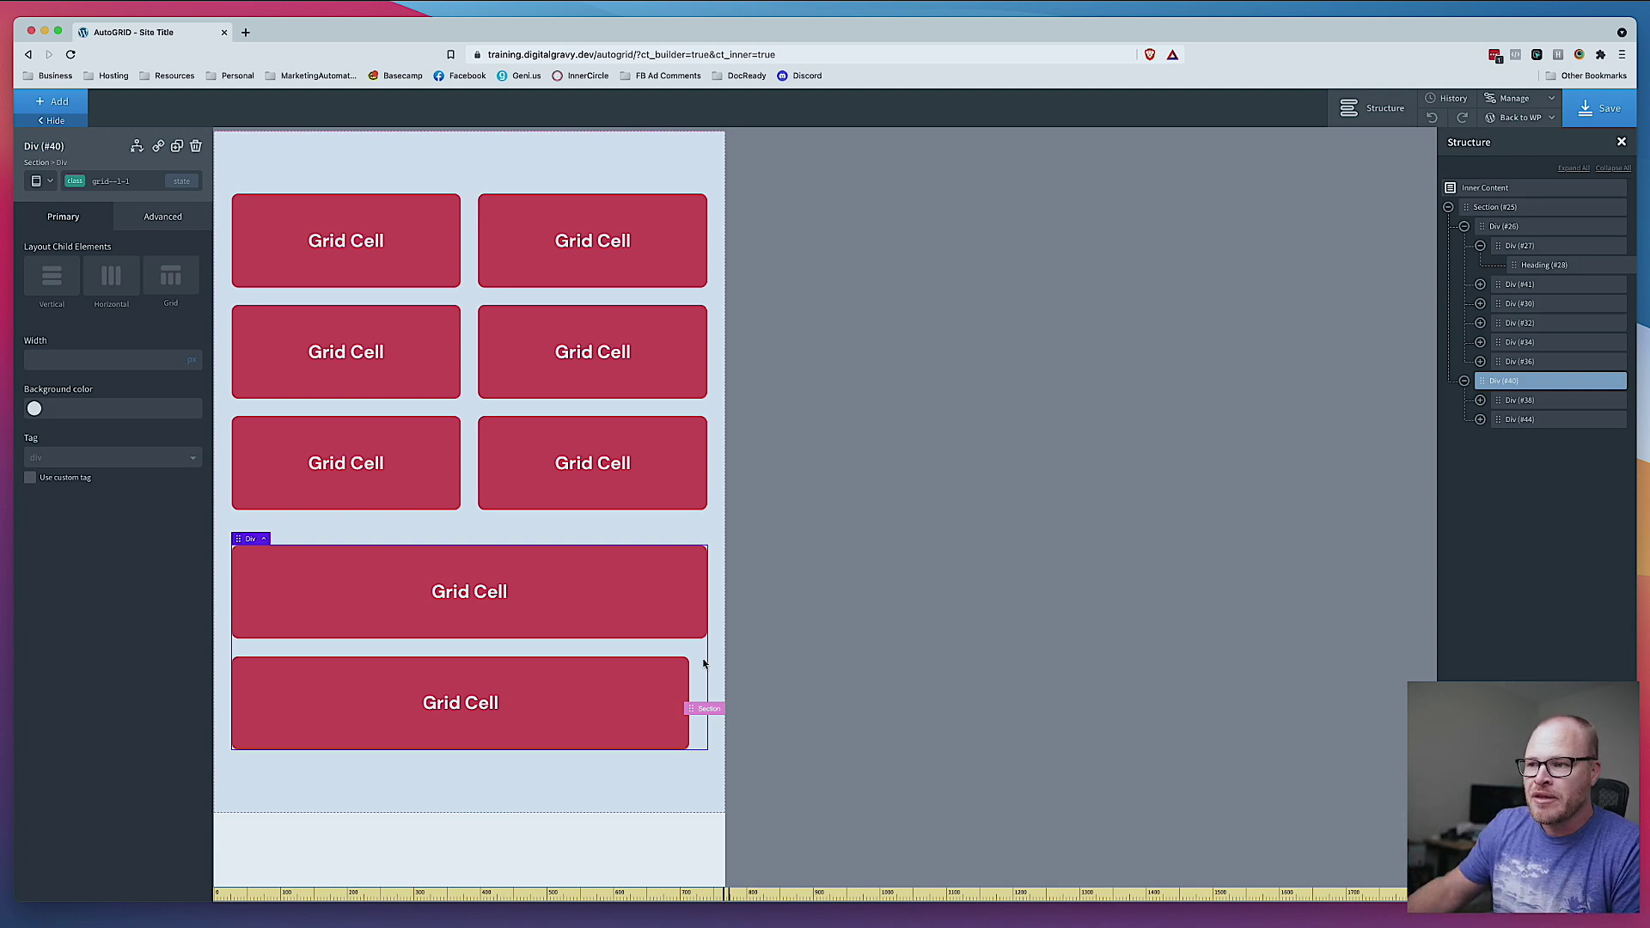
# Step: Check both cells of the stacked lower grid and assign the col-span--l-1 class to the first one
pyautogui.click(661, 608)
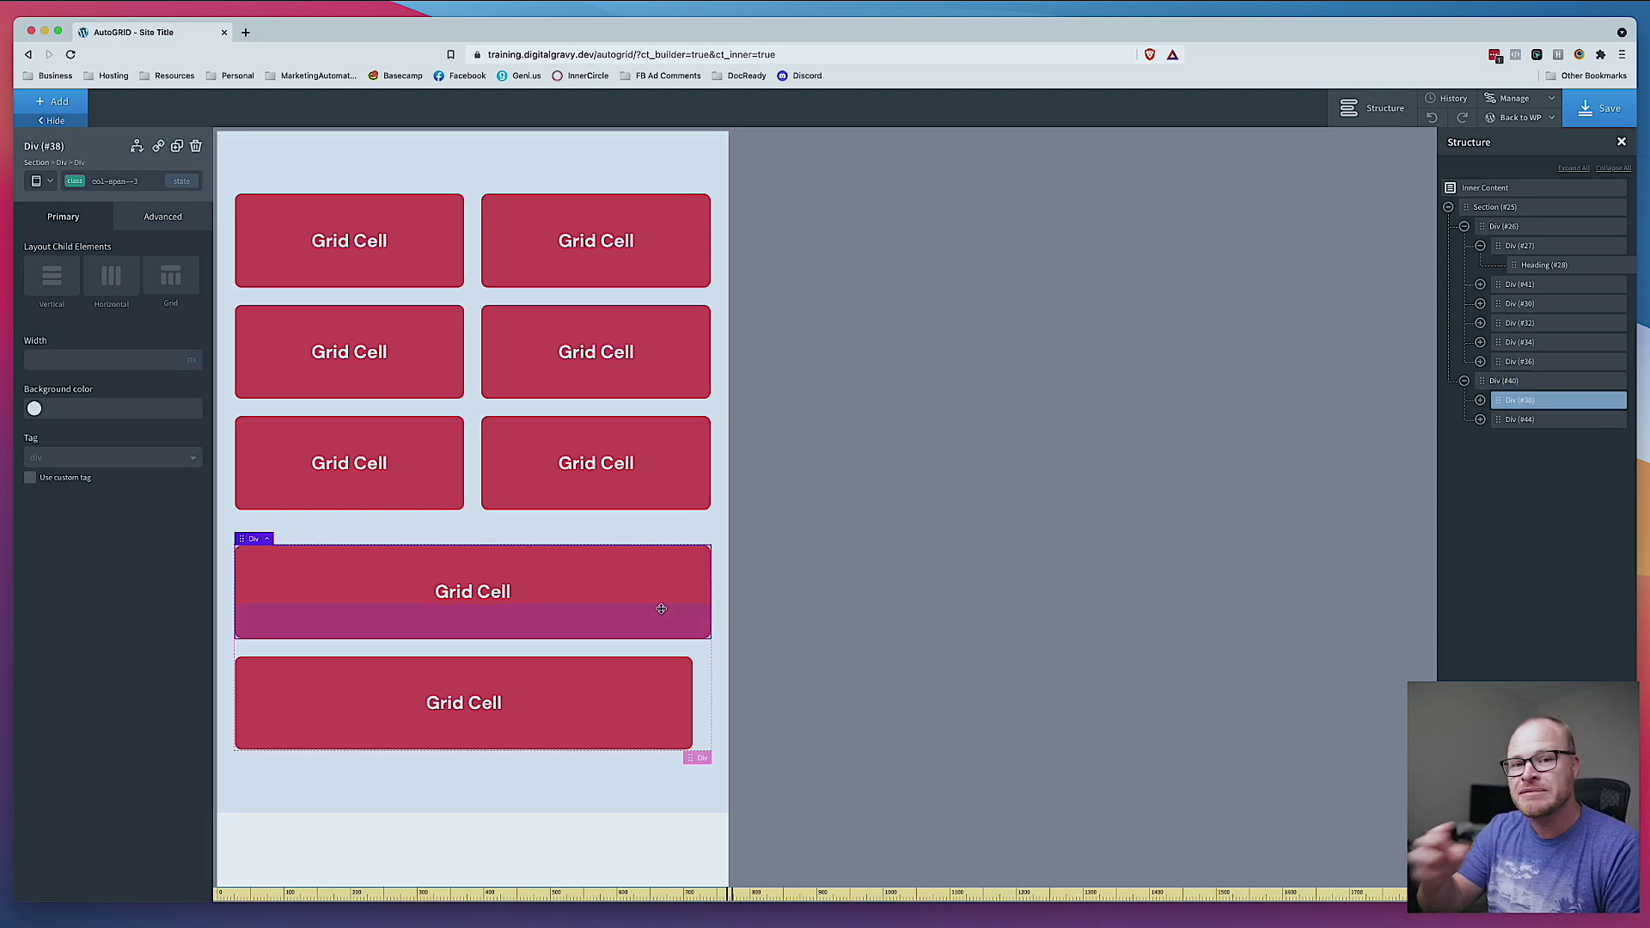
pyautogui.click(630, 726)
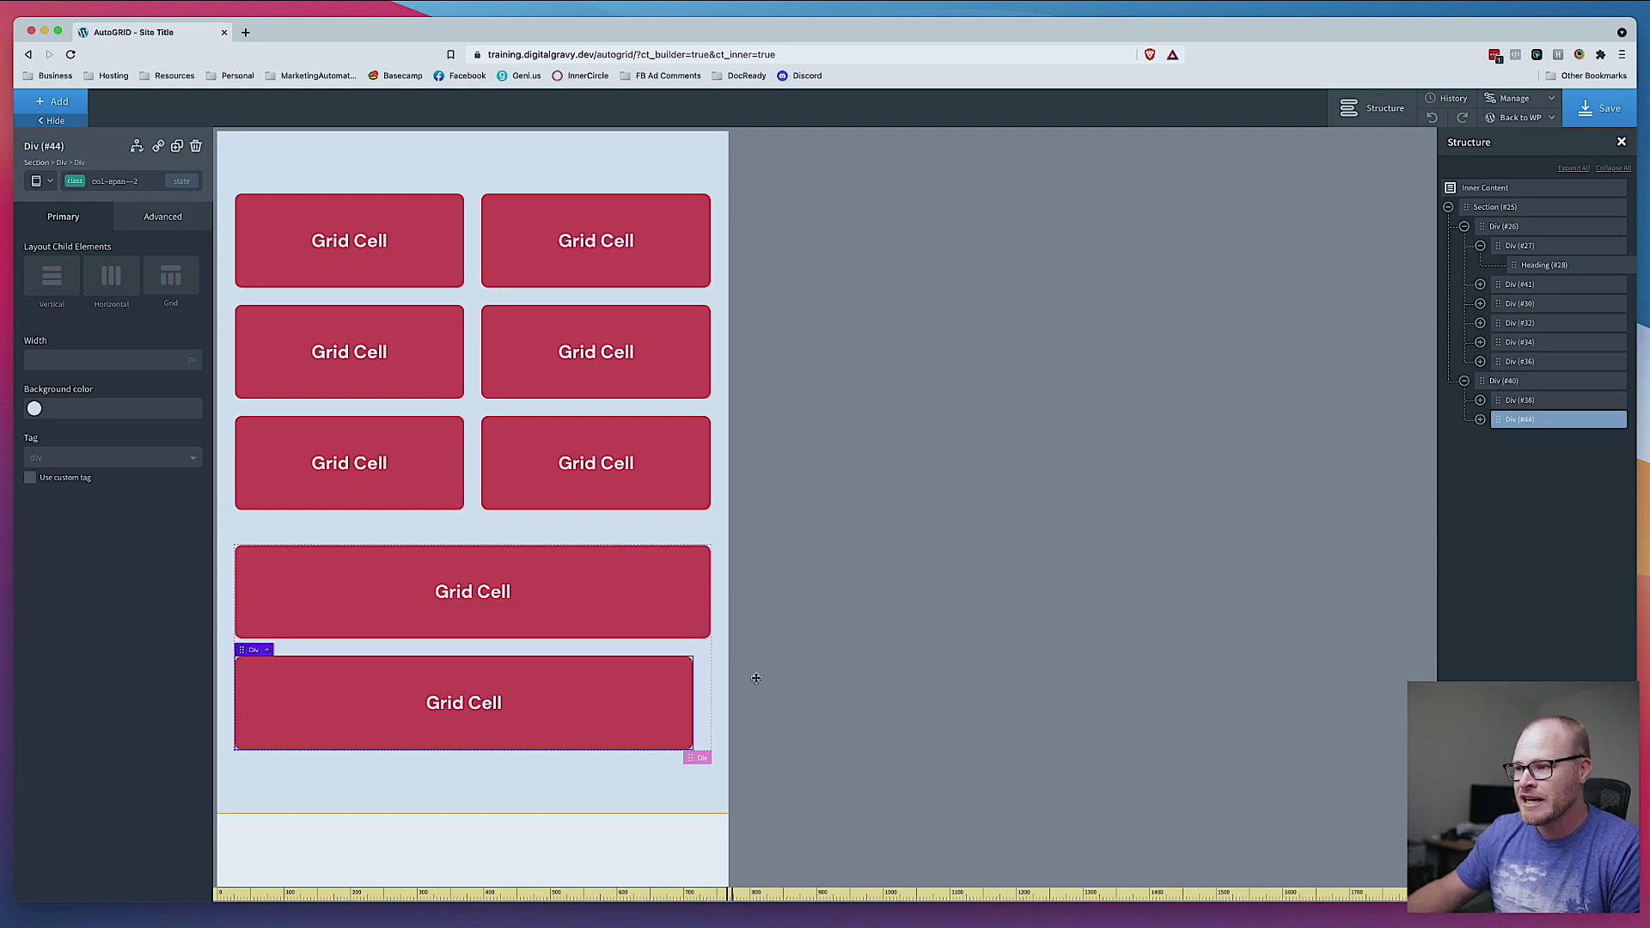
pyautogui.click(705, 678)
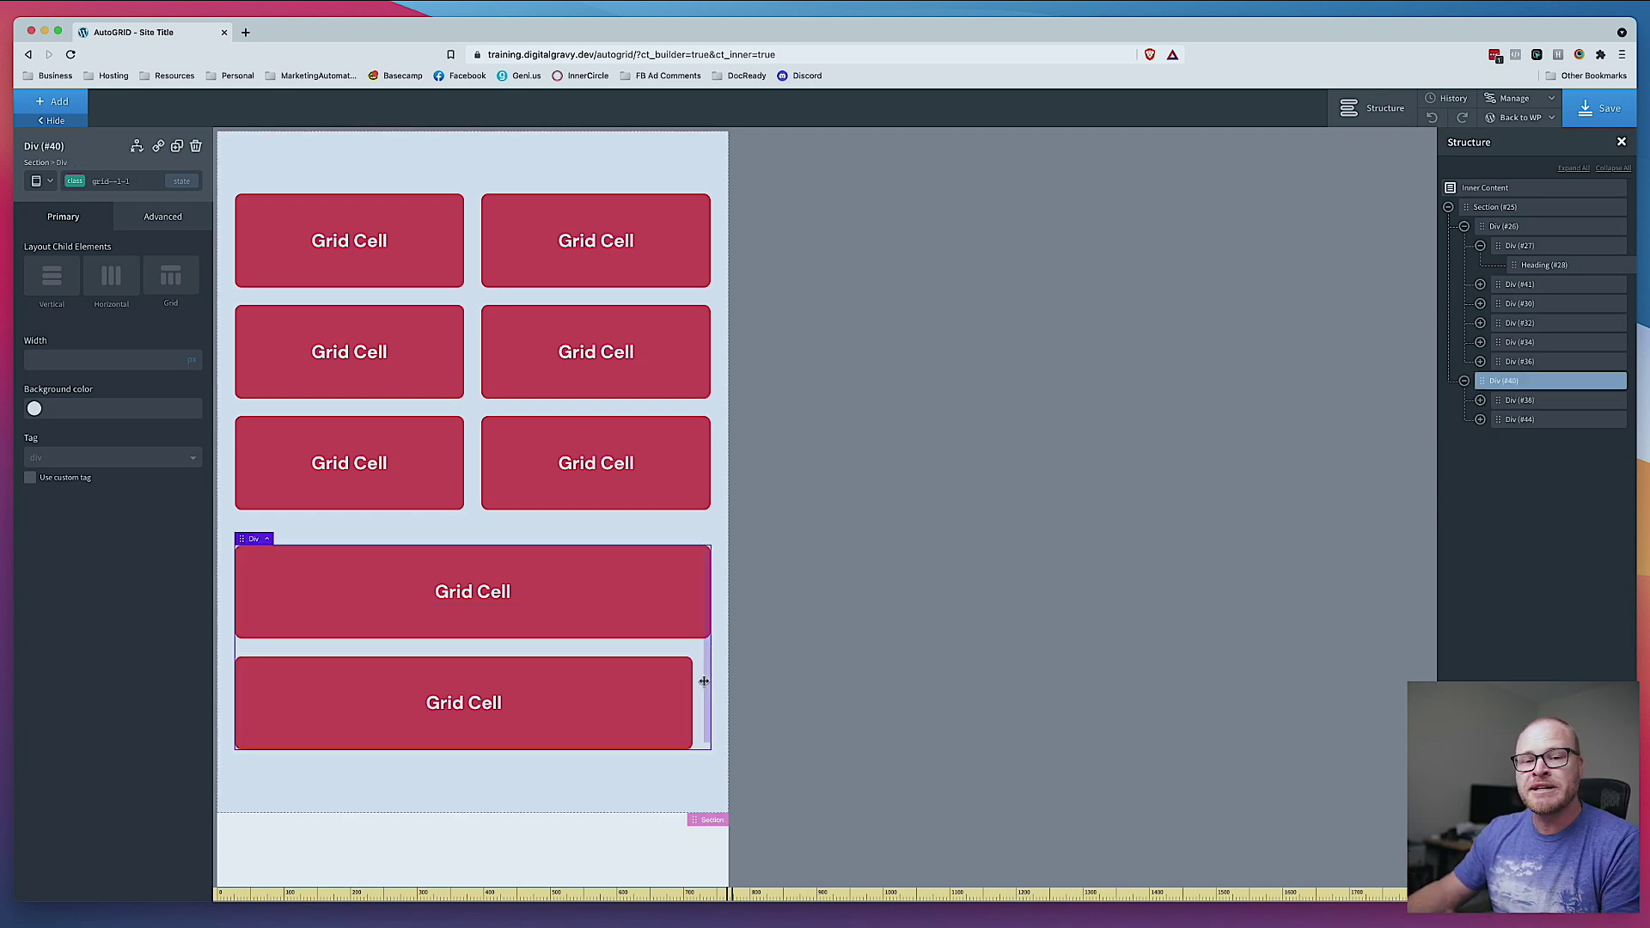
pyautogui.click(667, 600)
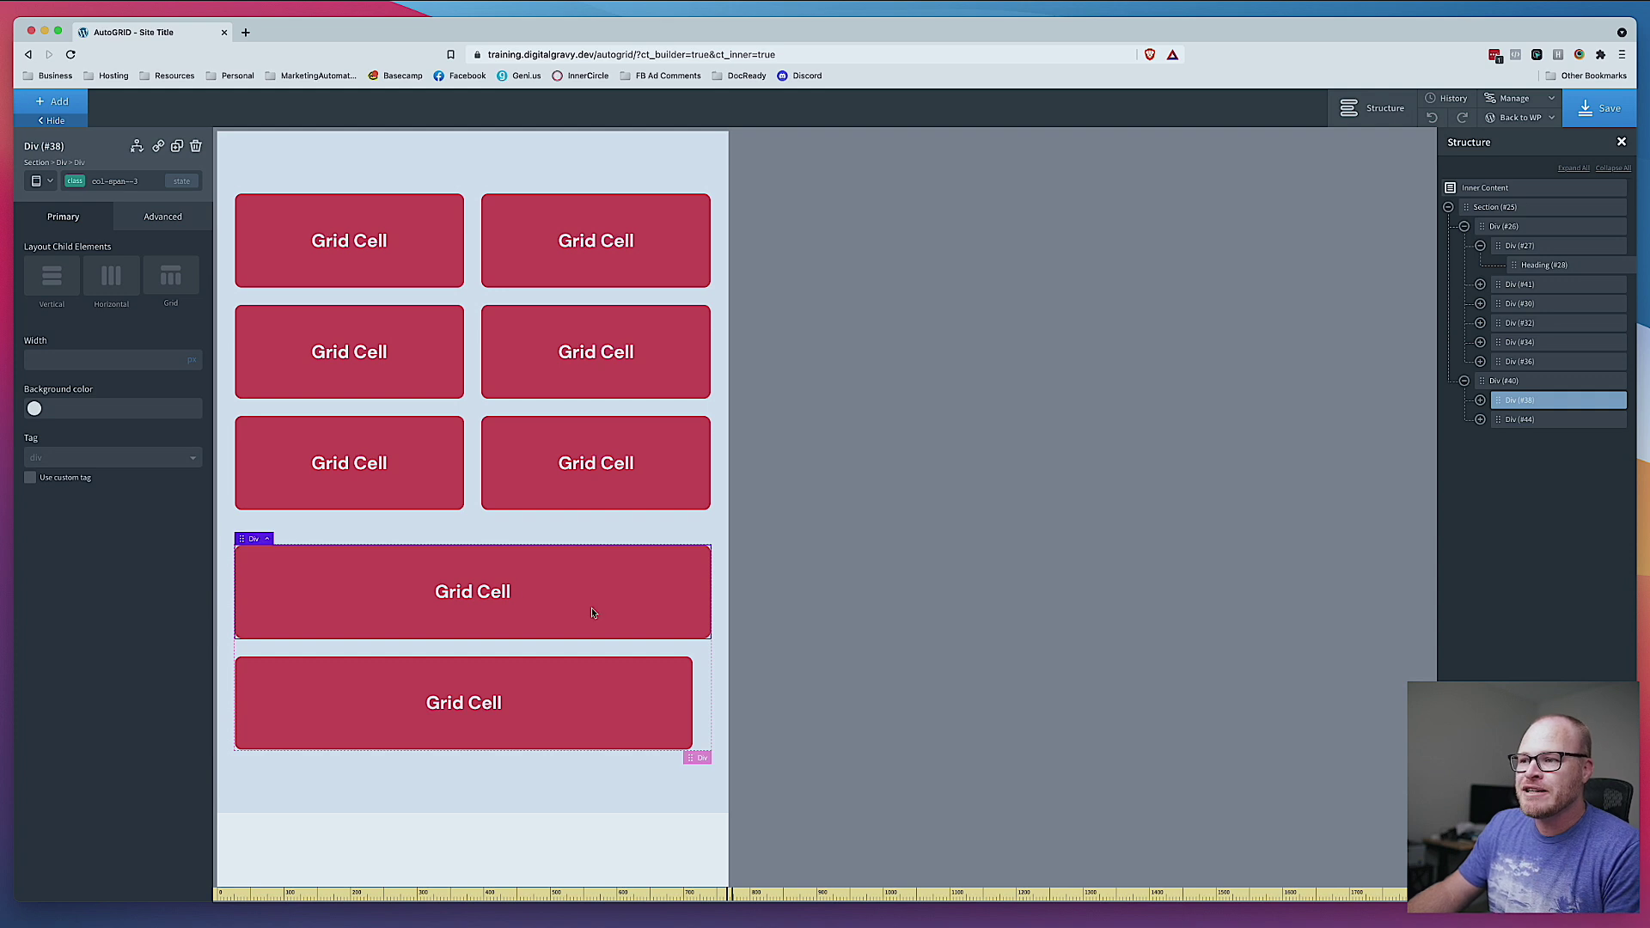
pyautogui.click(119, 182)
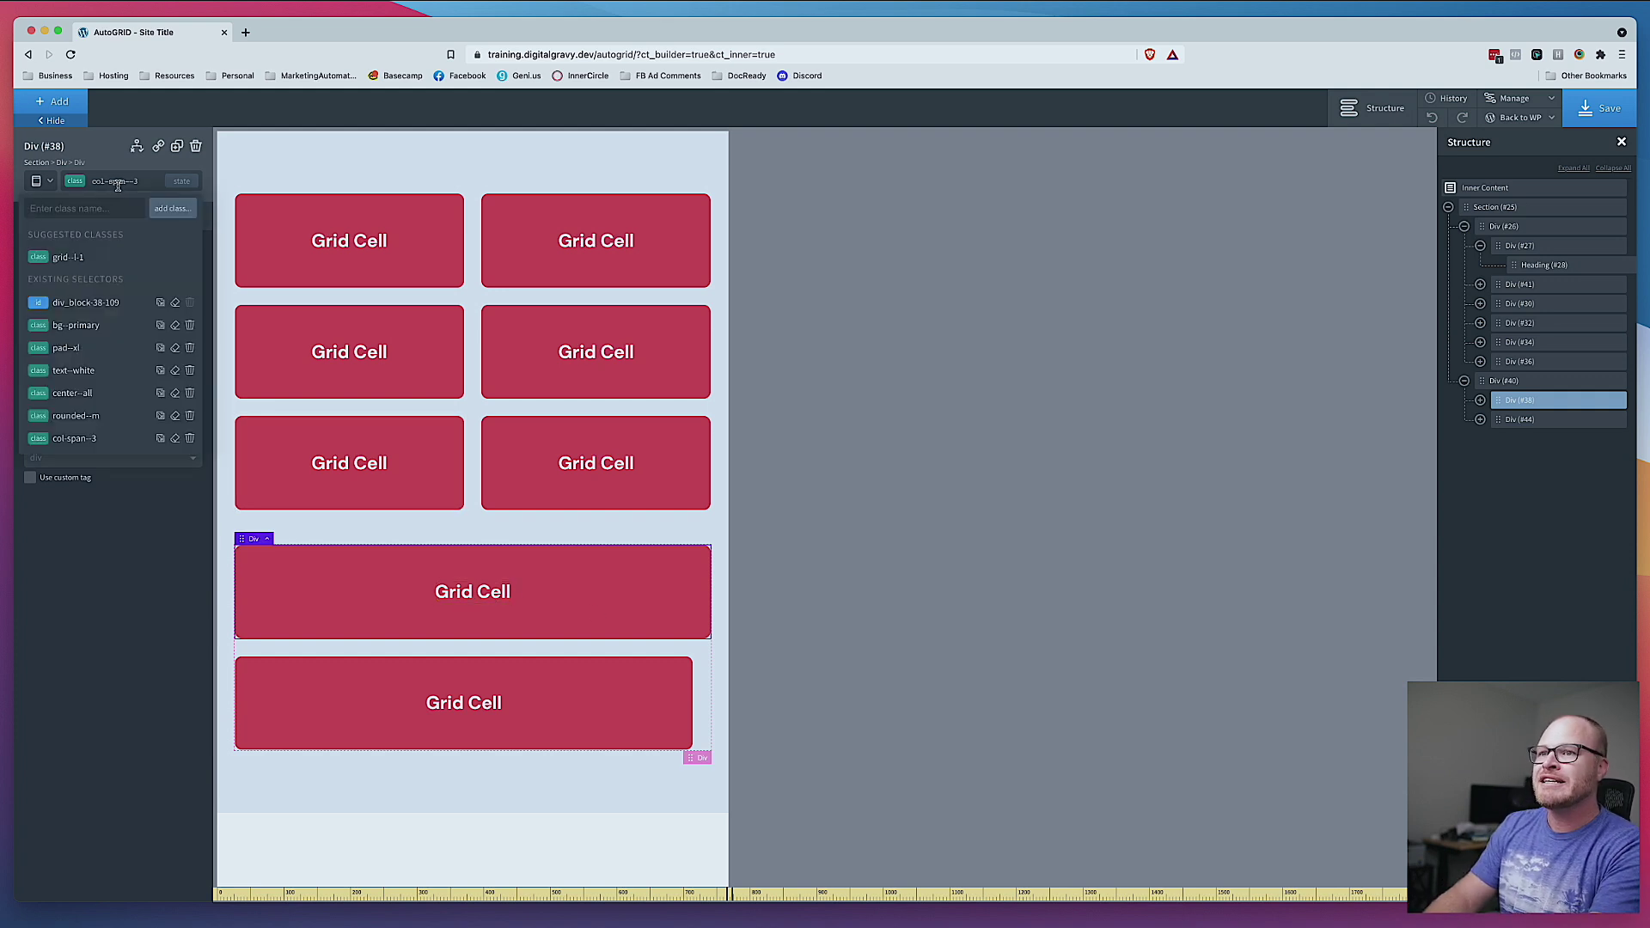
pyautogui.write('col-span--')
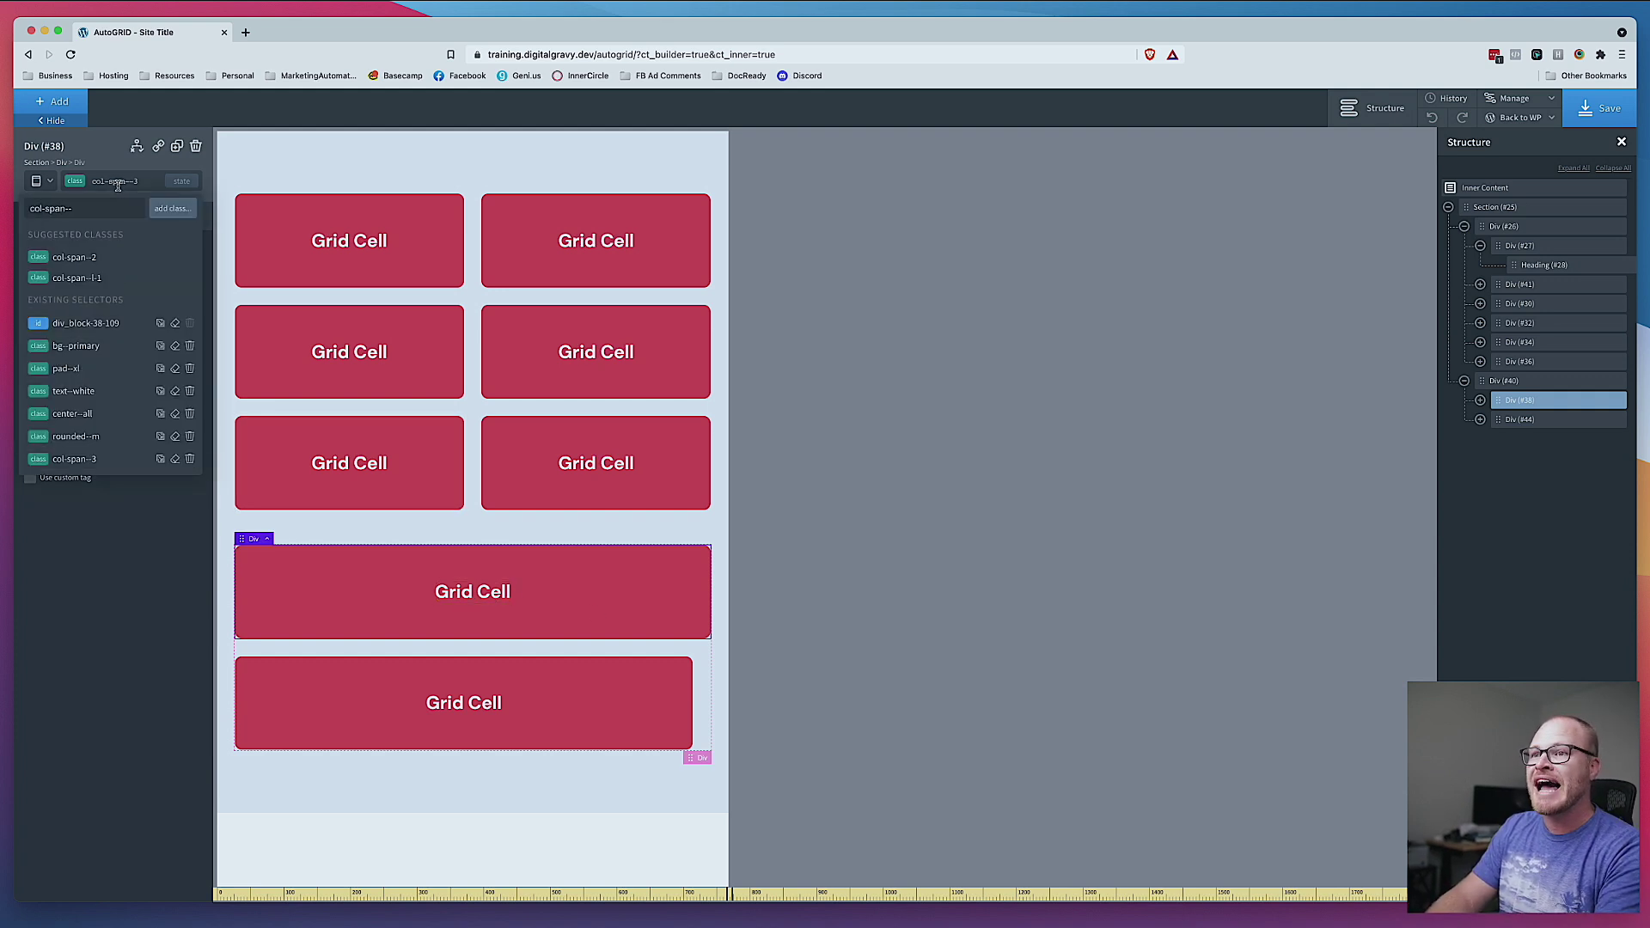
pyautogui.write('l-1')
pyautogui.press('Return')
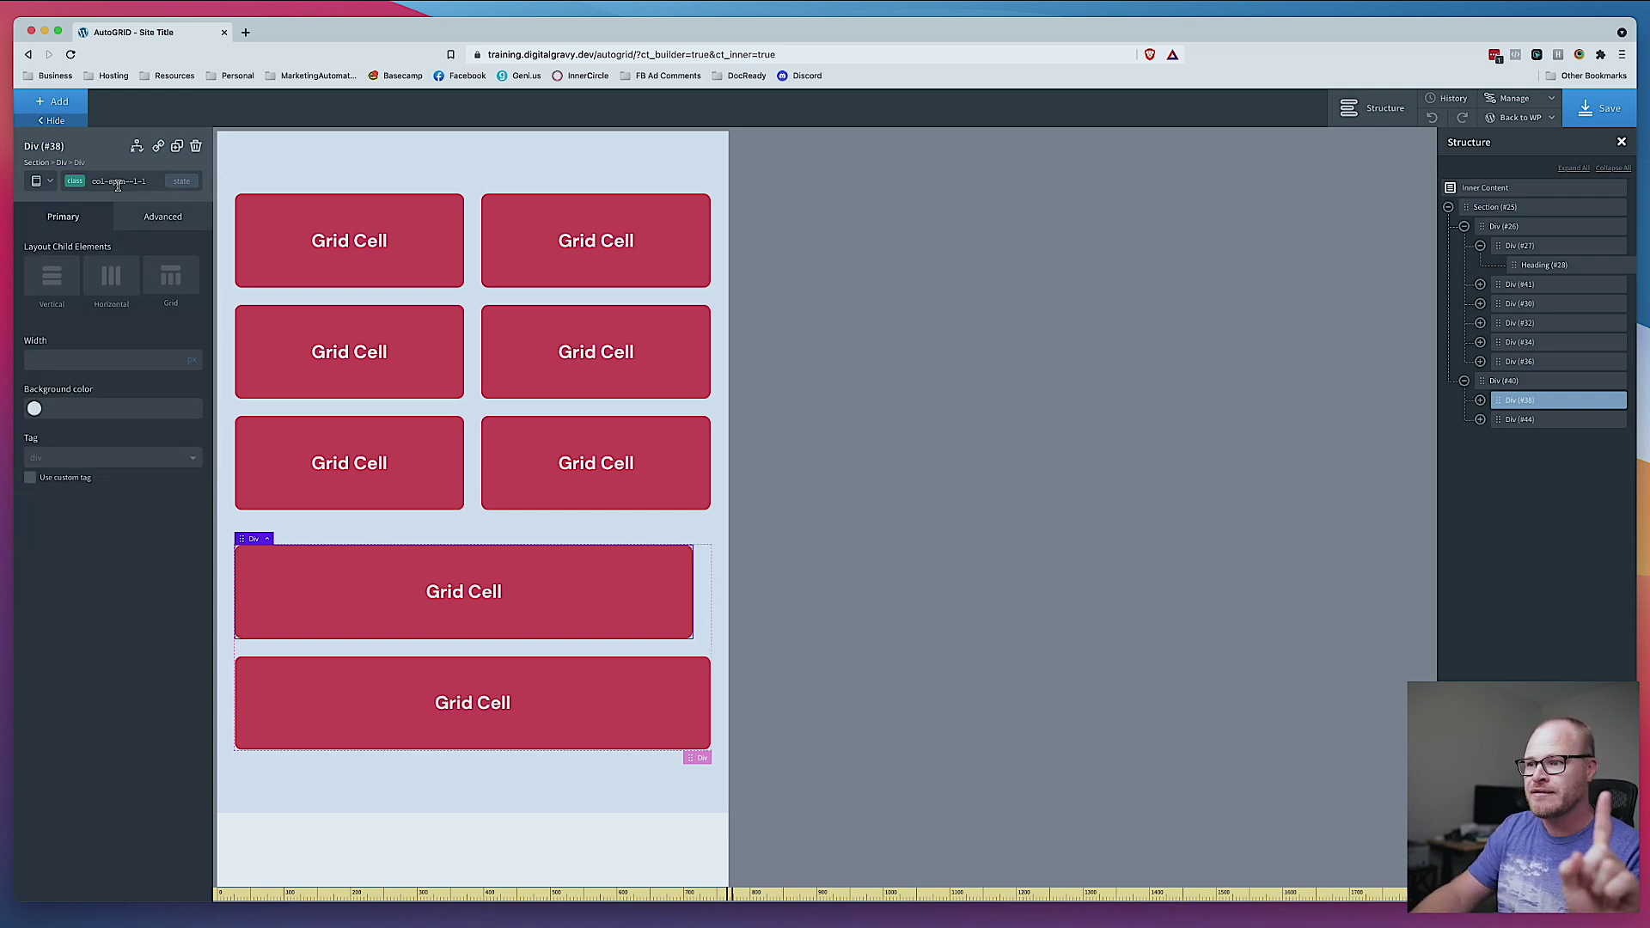
# Step: Assign the col-span--l-1 class to the second cell of the lower grid
pyautogui.click(635, 699)
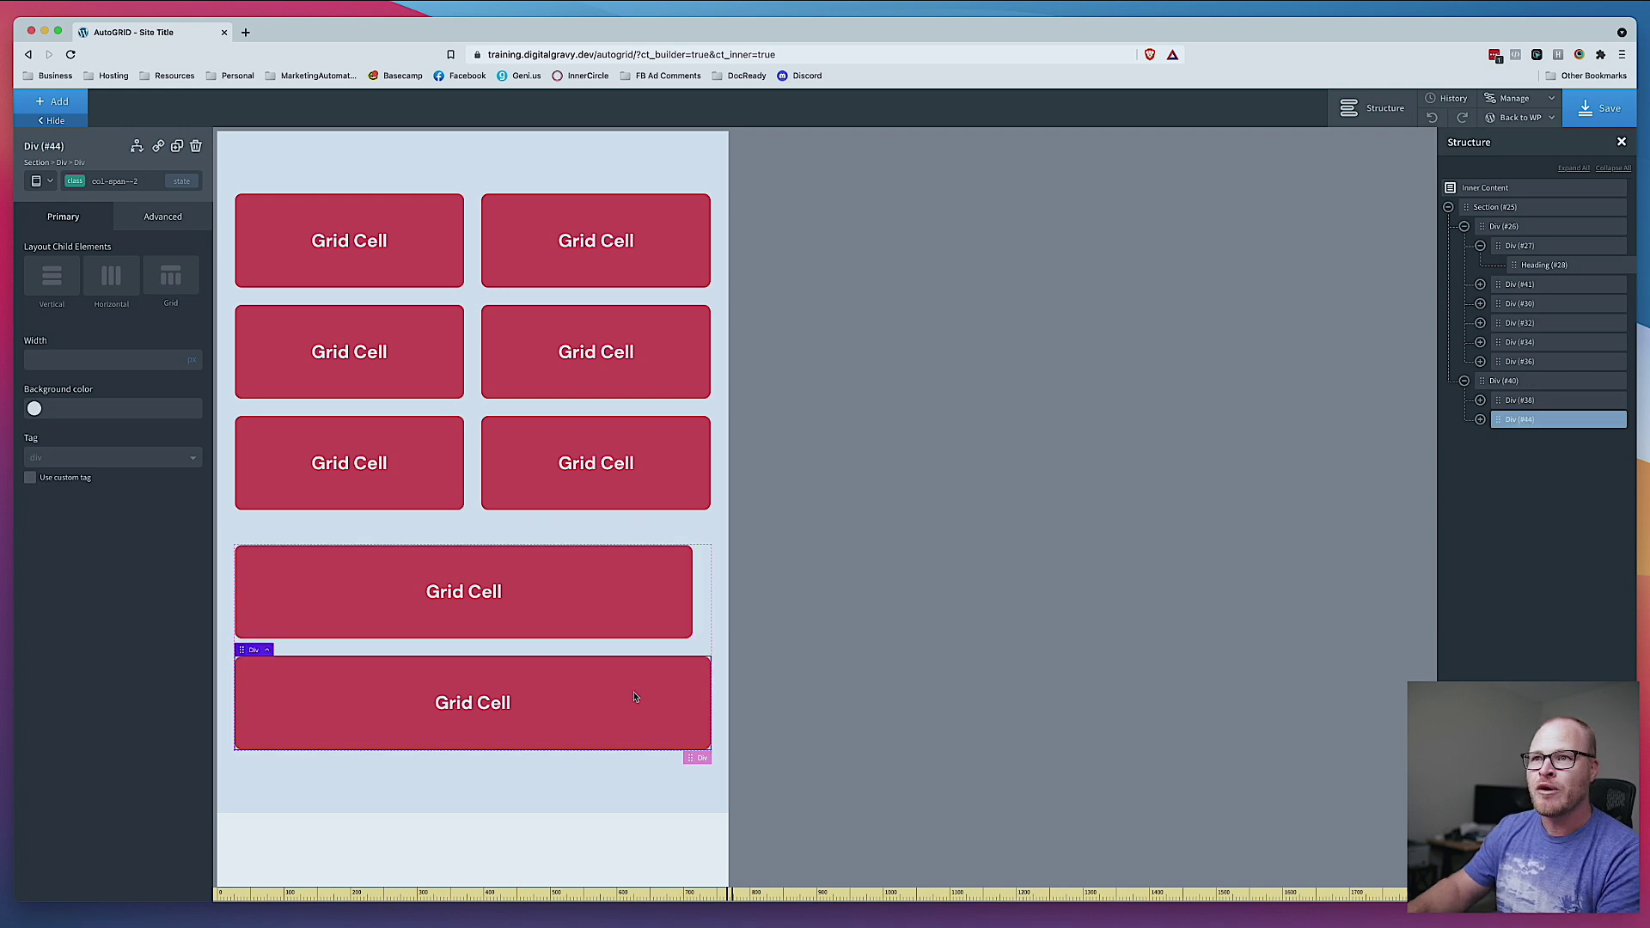
pyautogui.click(131, 183)
pyautogui.write('col-span--')
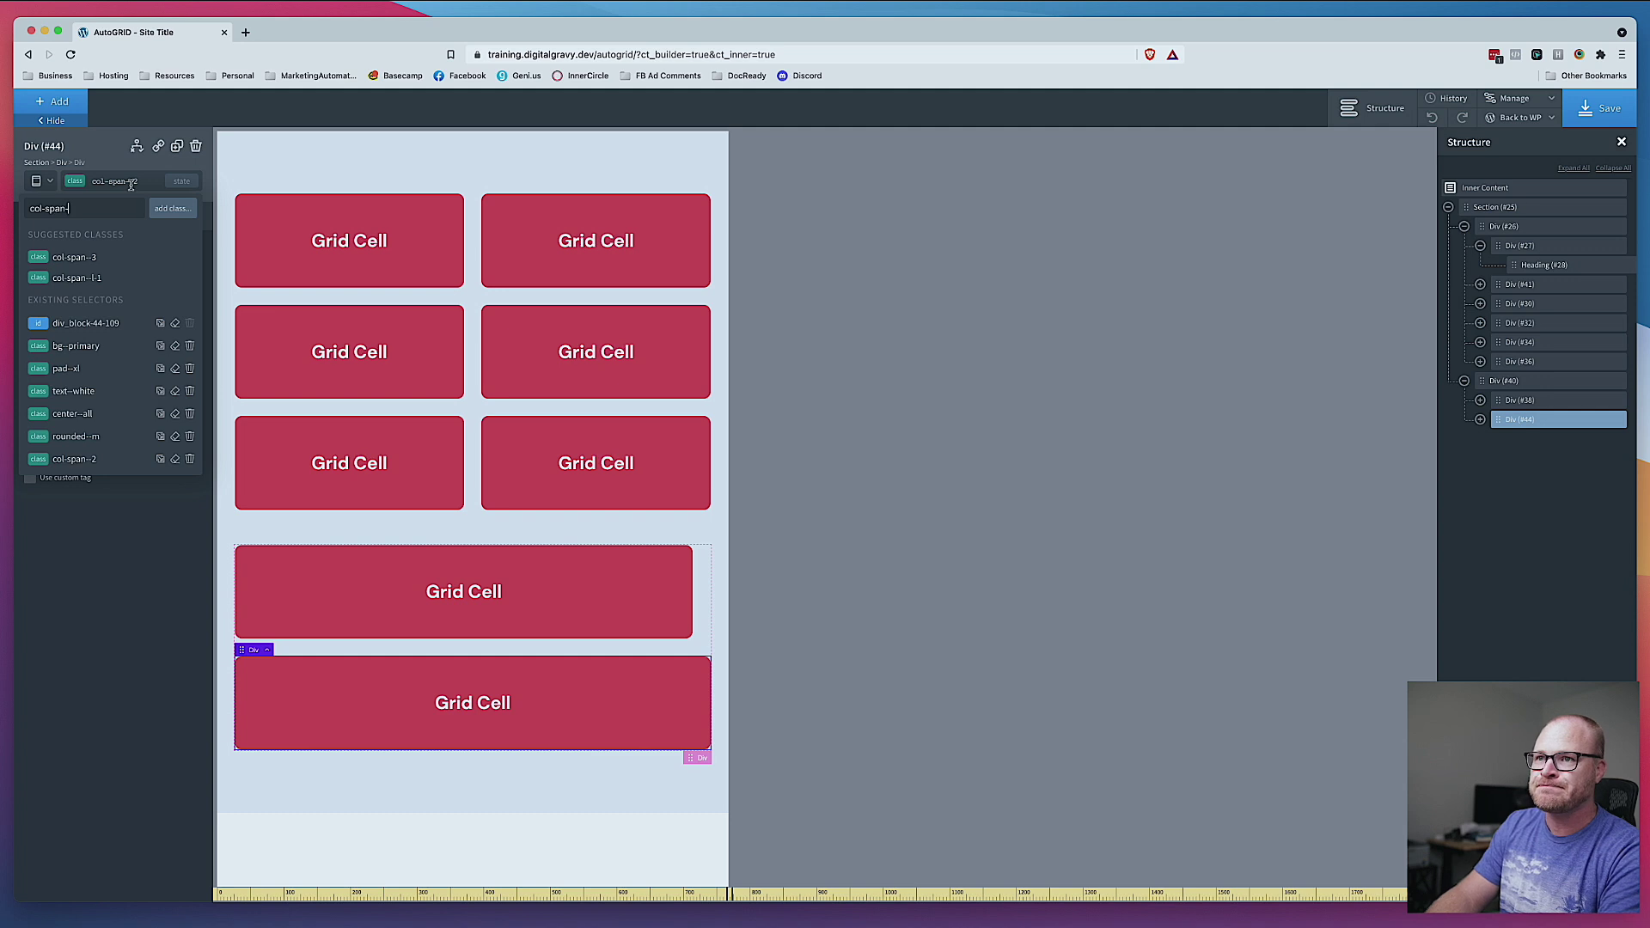
pyautogui.write('l-1')
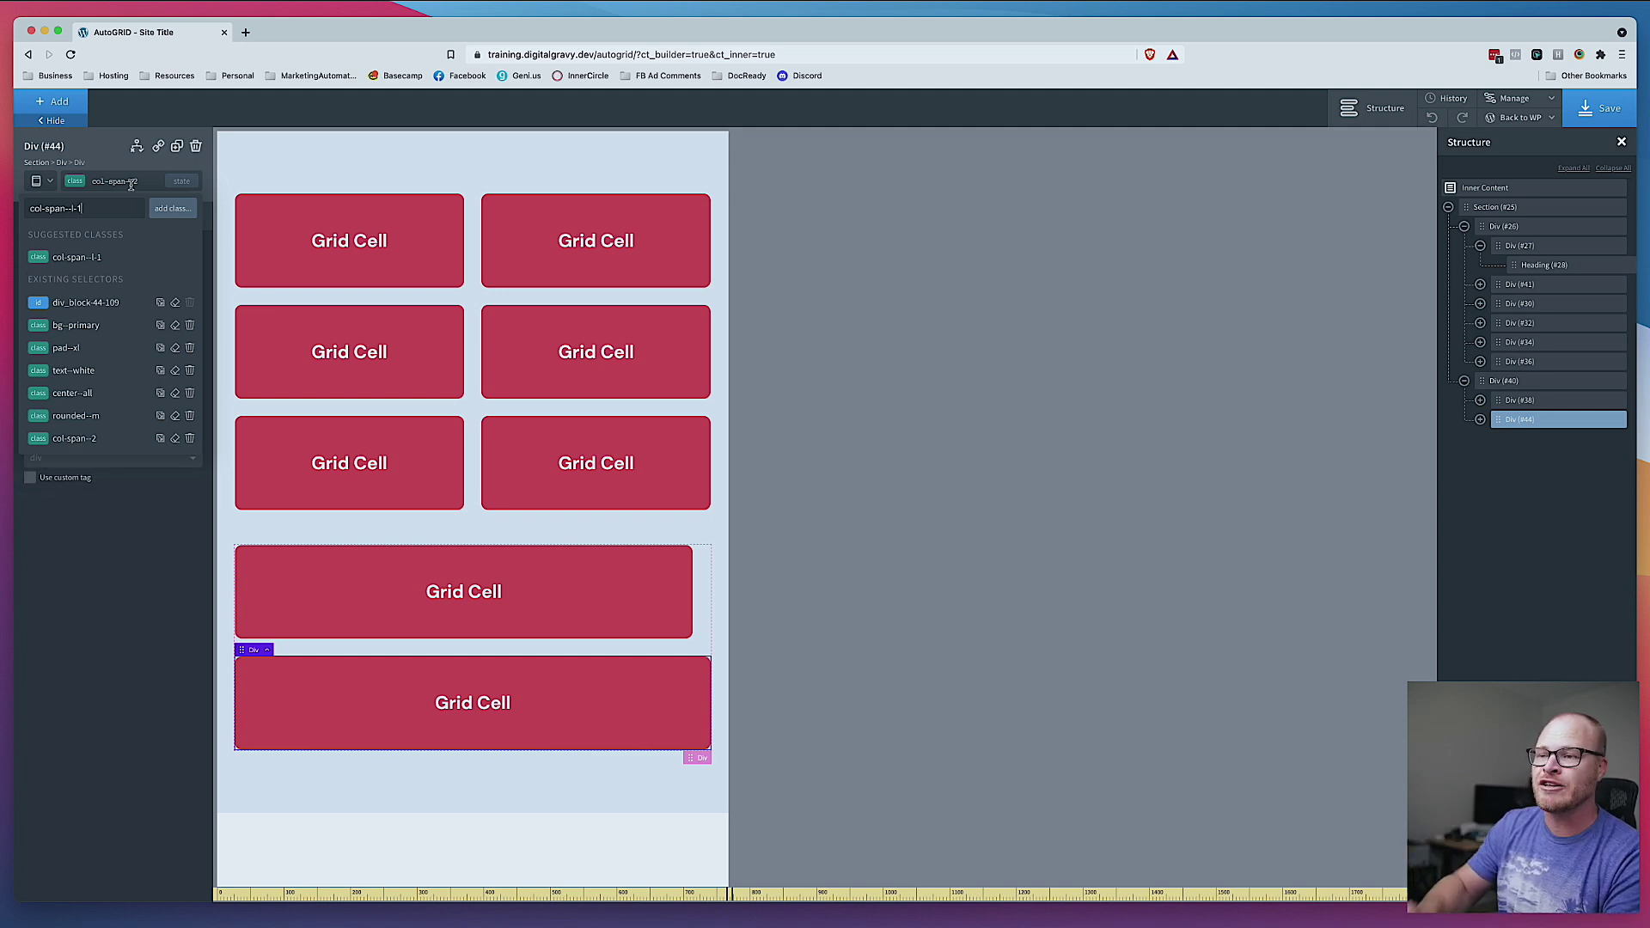
pyautogui.press('Return')
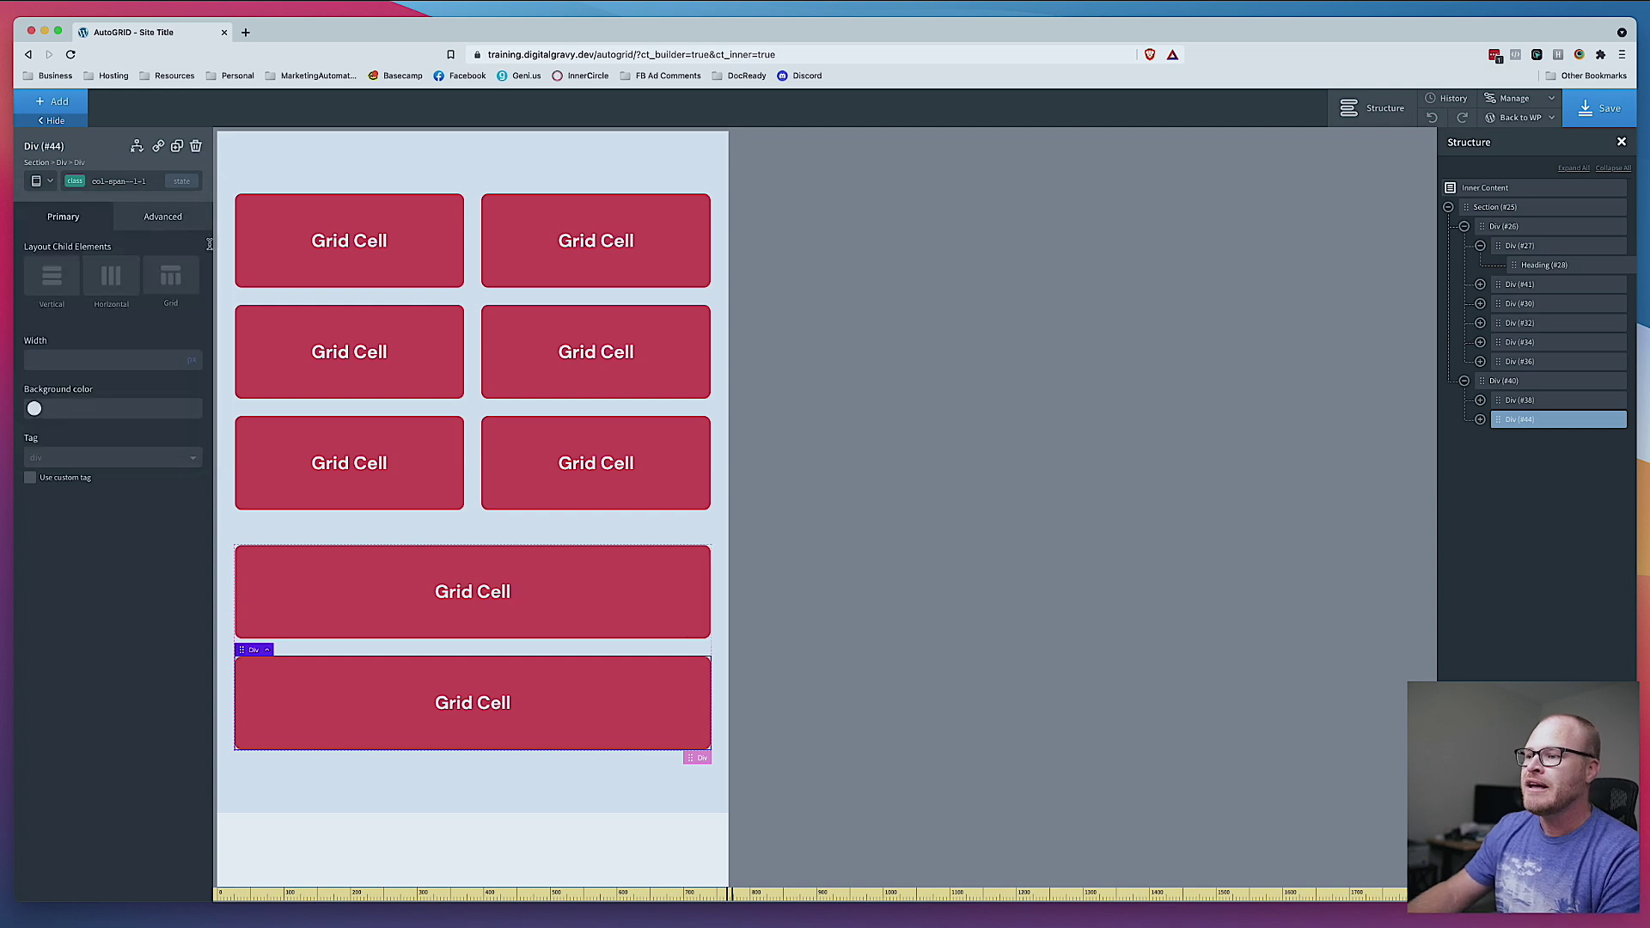
# Step: Examine the lower grid's layout at the less than 768px breakpoint and at all devices
pyautogui.click(695, 650)
pyautogui.click(36, 181)
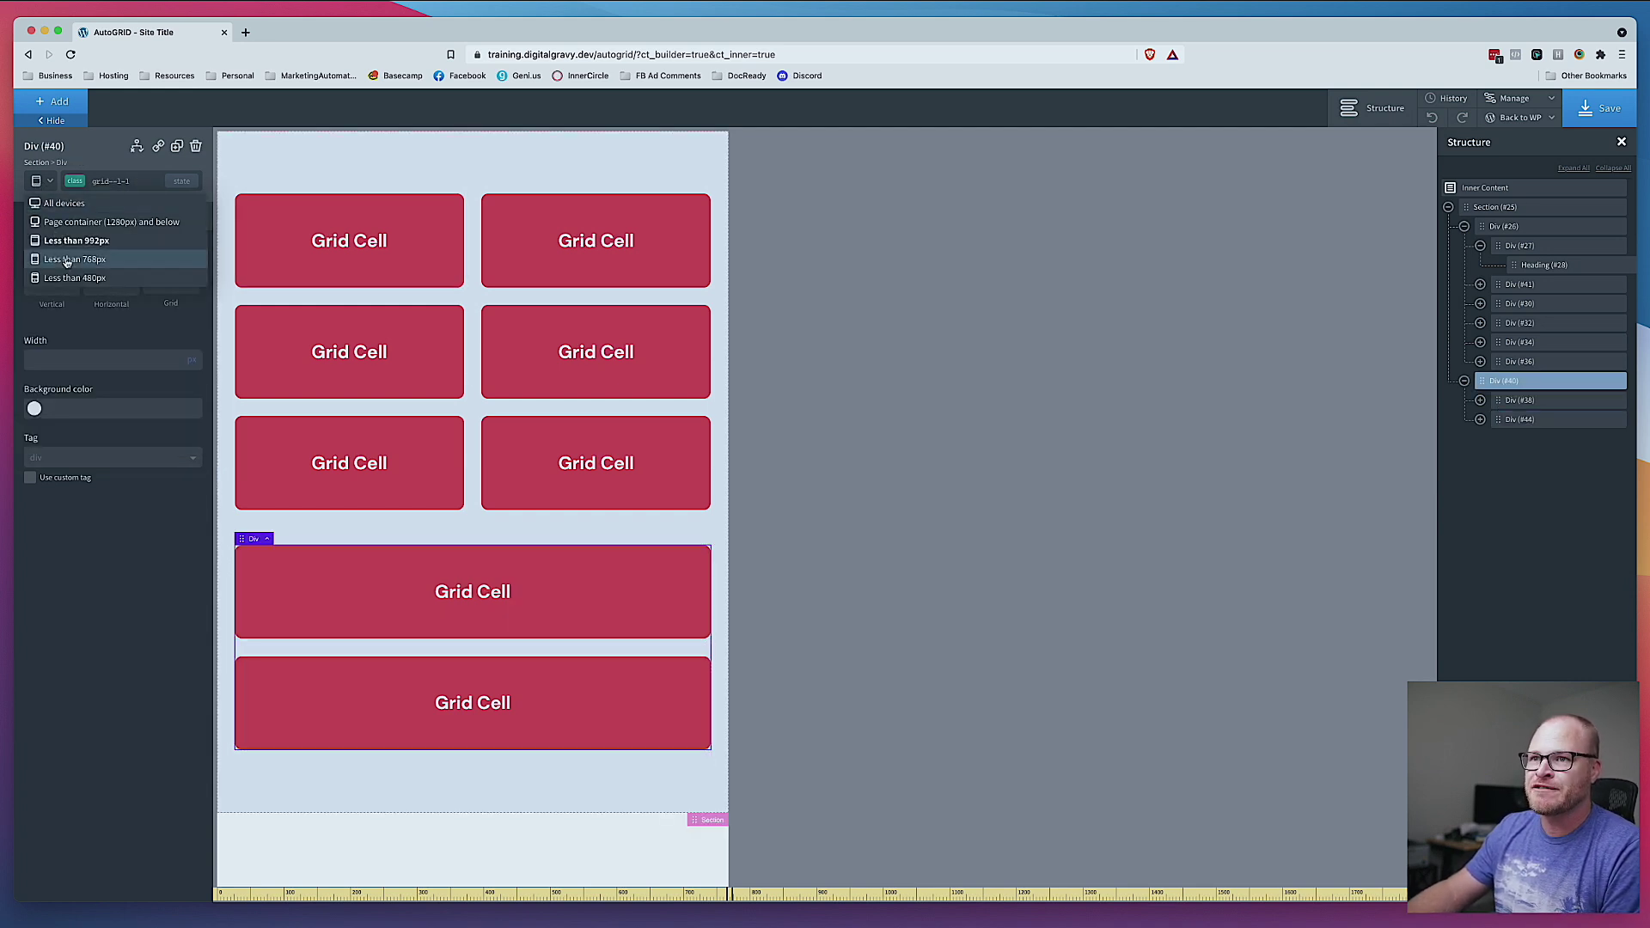
pyautogui.click(69, 264)
pyautogui.scroll(-3, 247, 351)
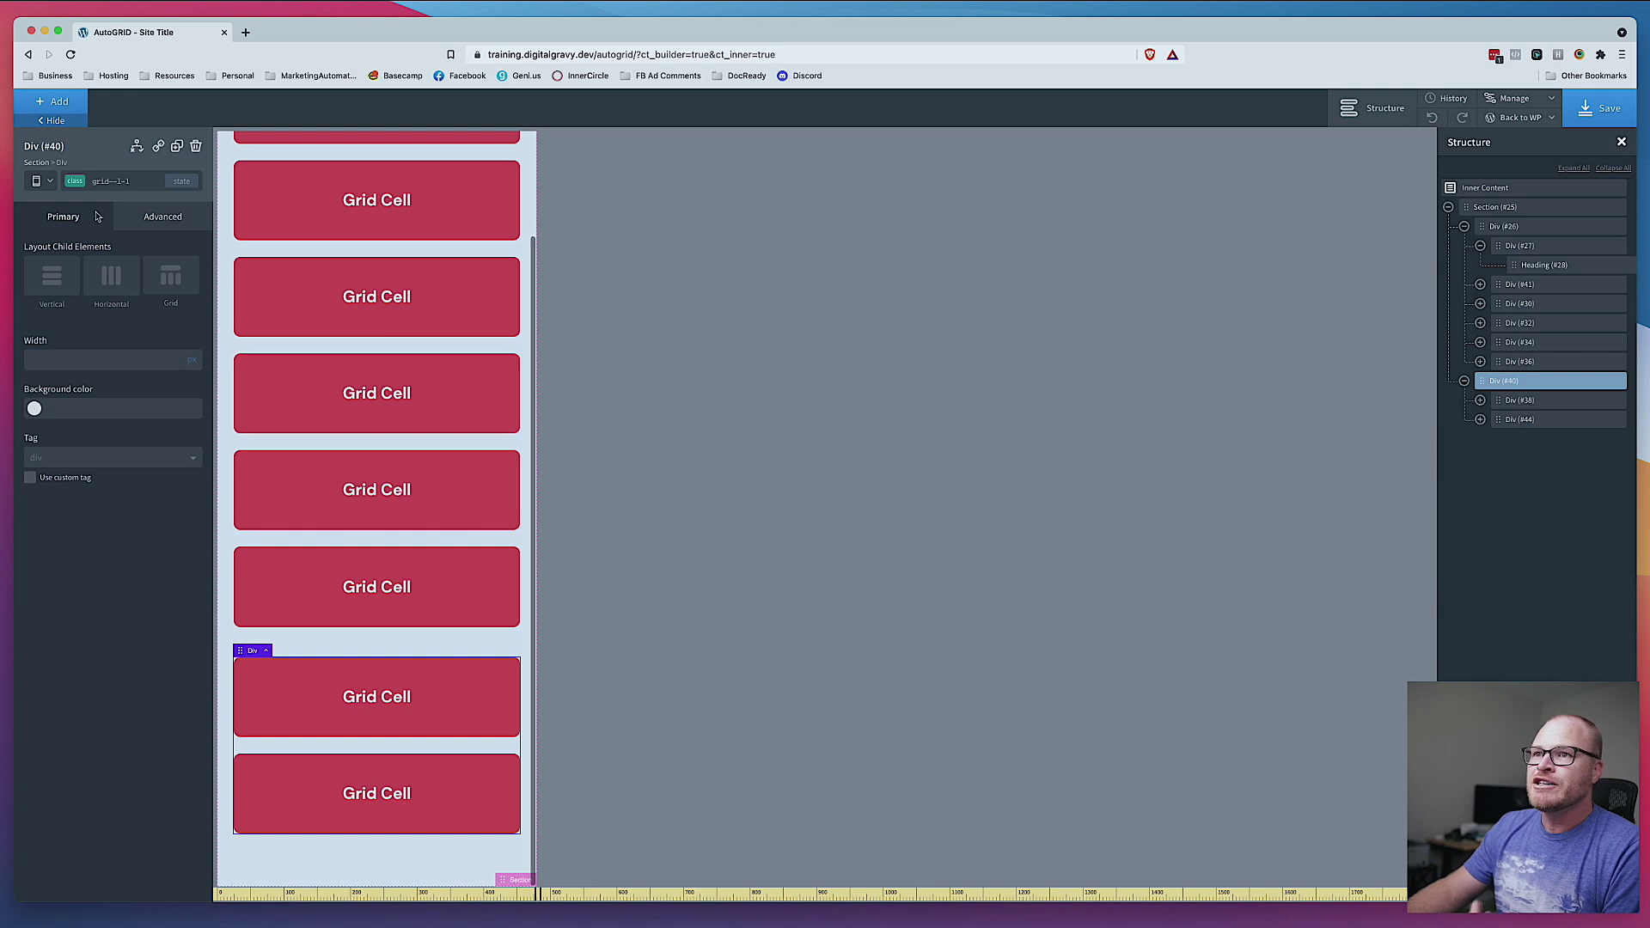
pyautogui.click(36, 180)
pyautogui.click(52, 203)
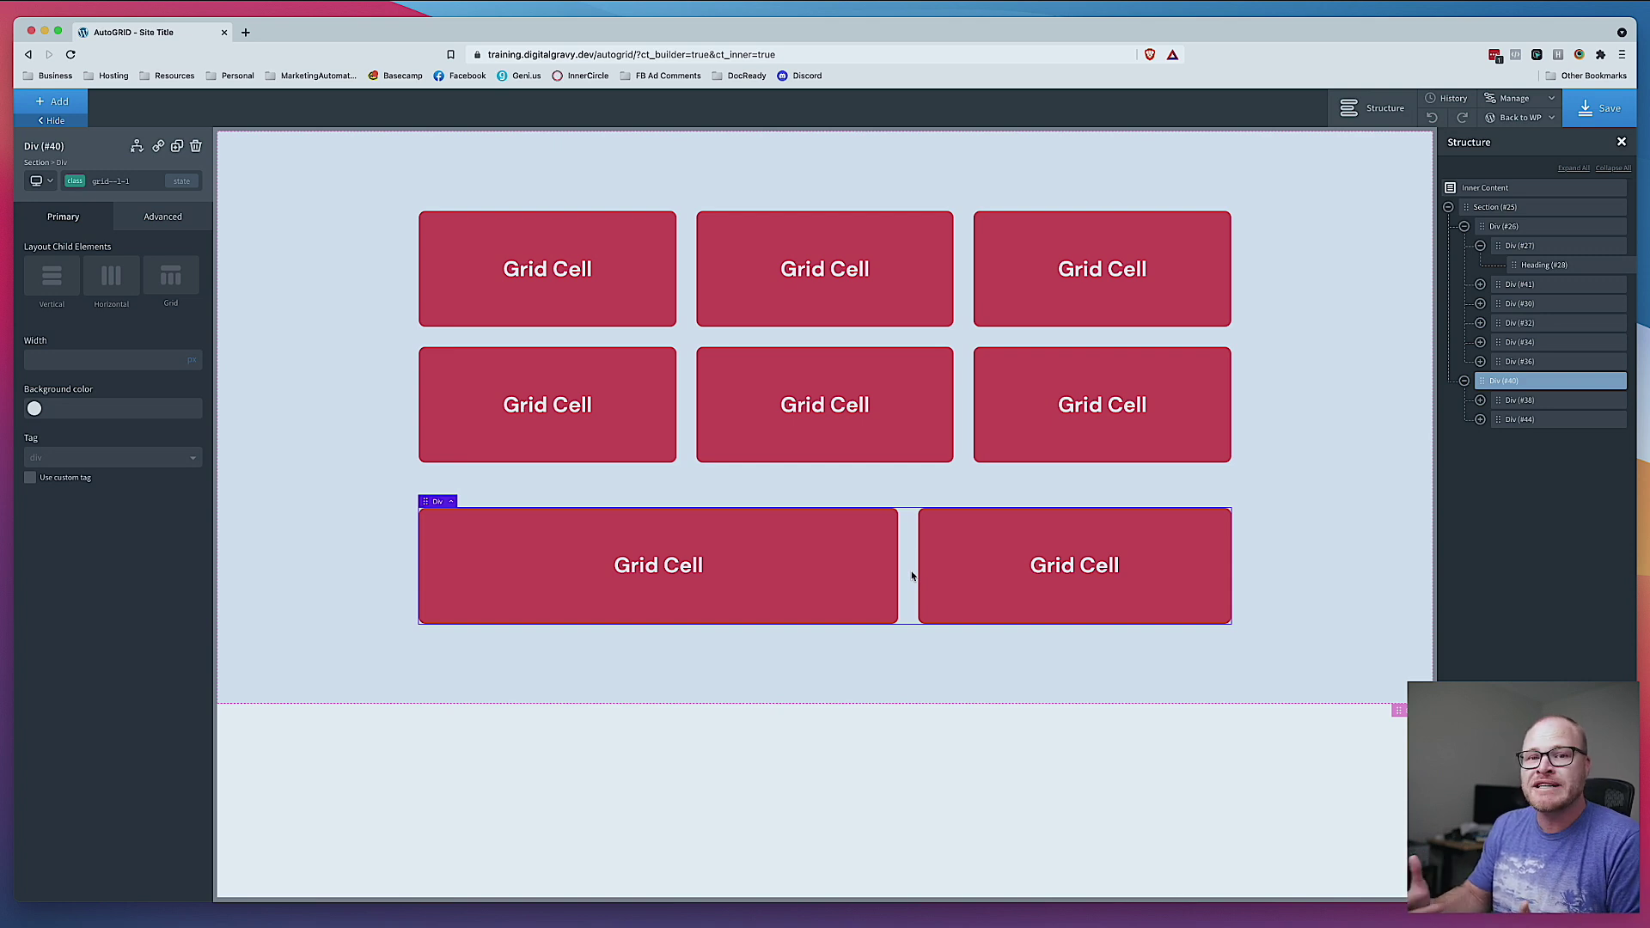
# Step: Add a new section below the one holding the grids and search the components for "owl"
pyautogui.click(939, 668)
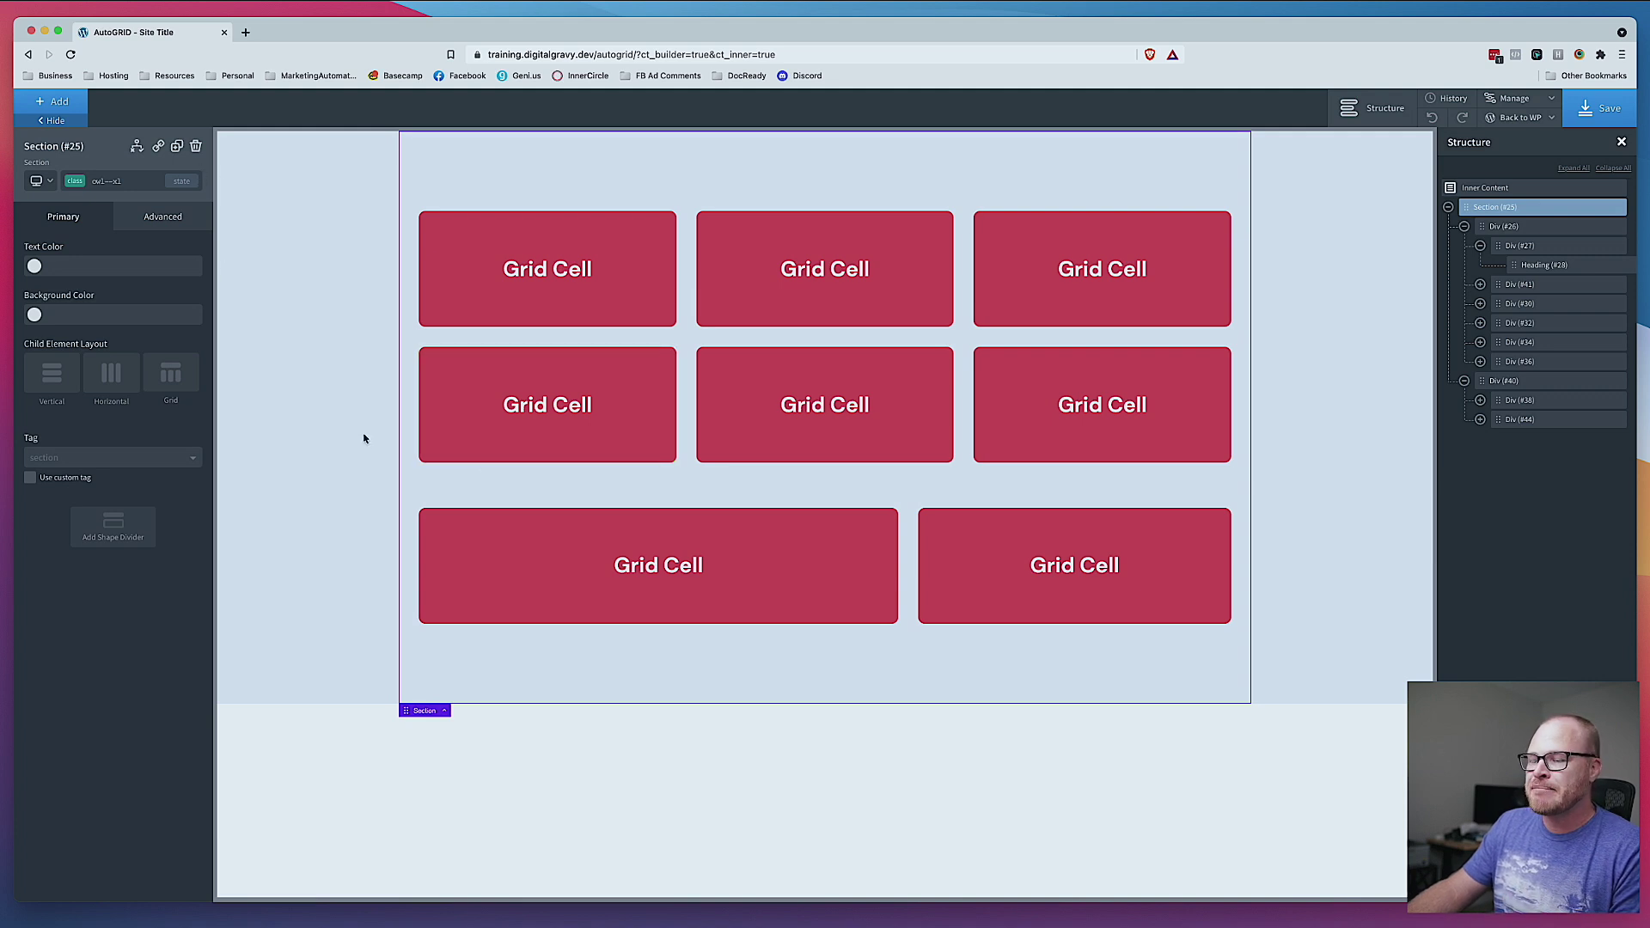
pyautogui.click(85, 110)
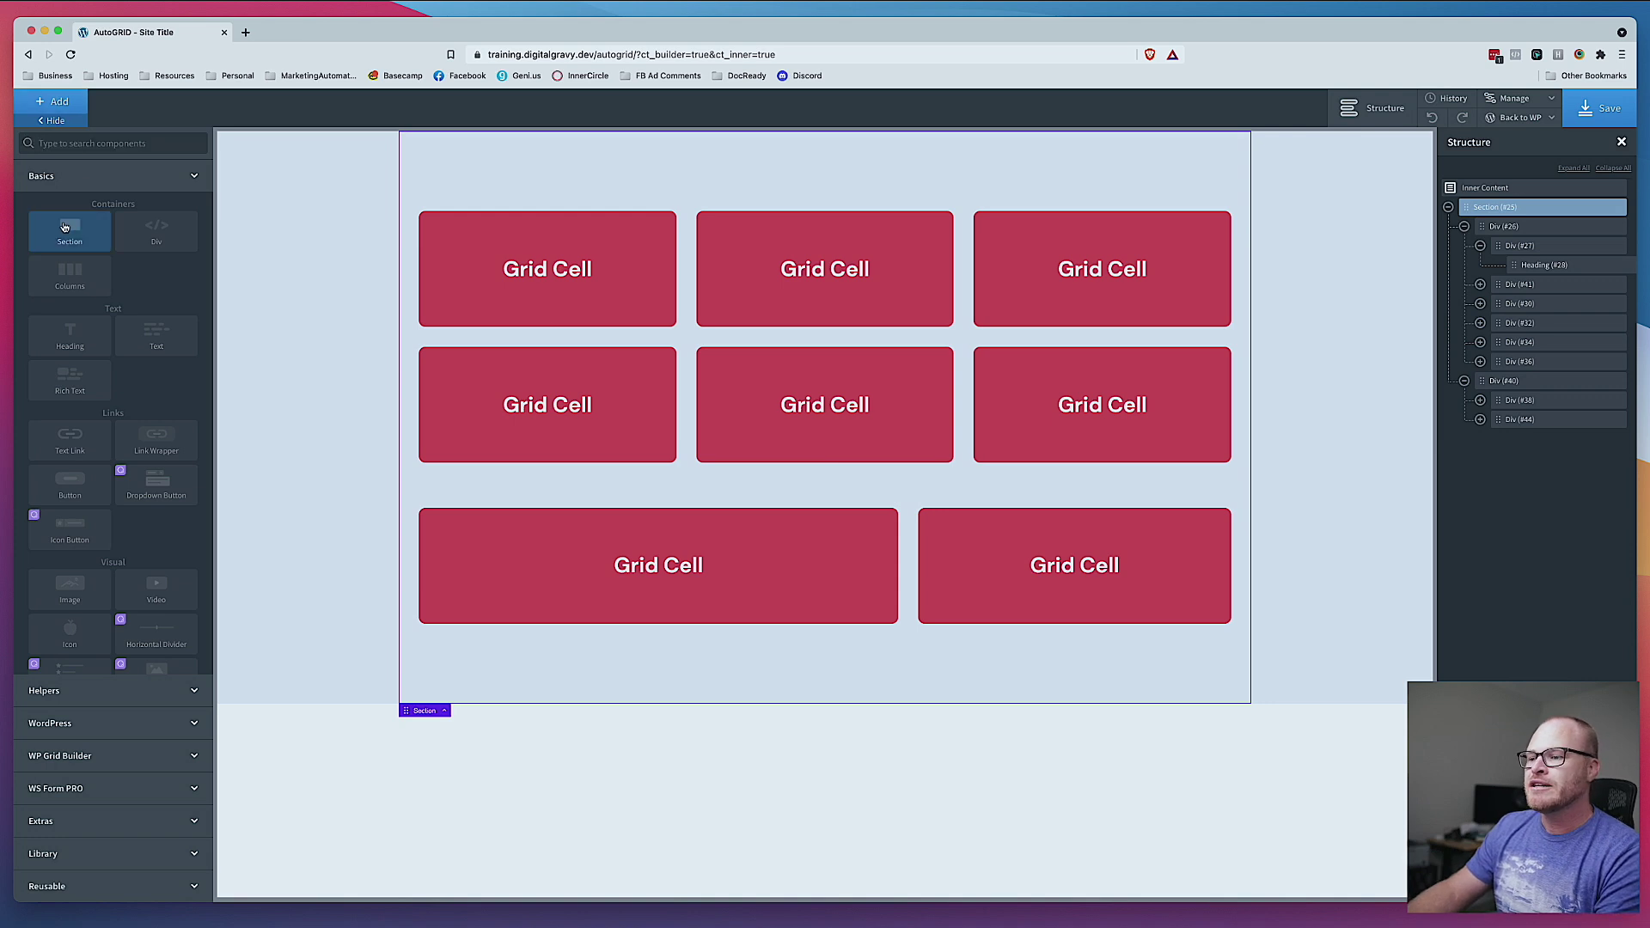
pyautogui.click(70, 228)
pyautogui.click(75, 102)
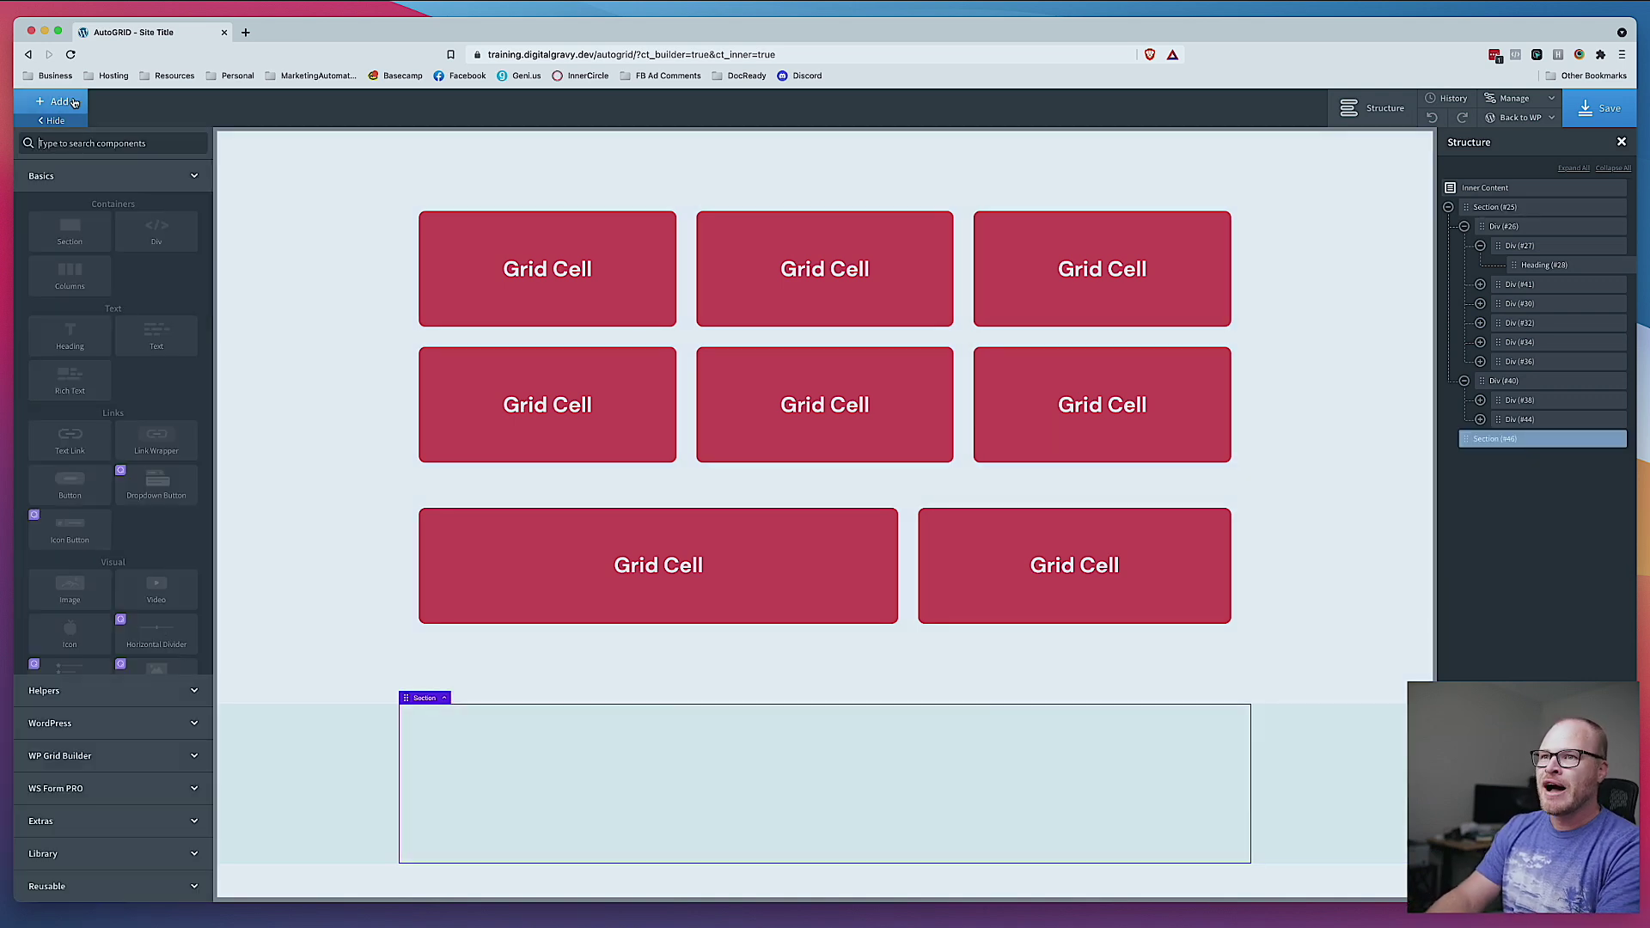
pyautogui.write('owl')
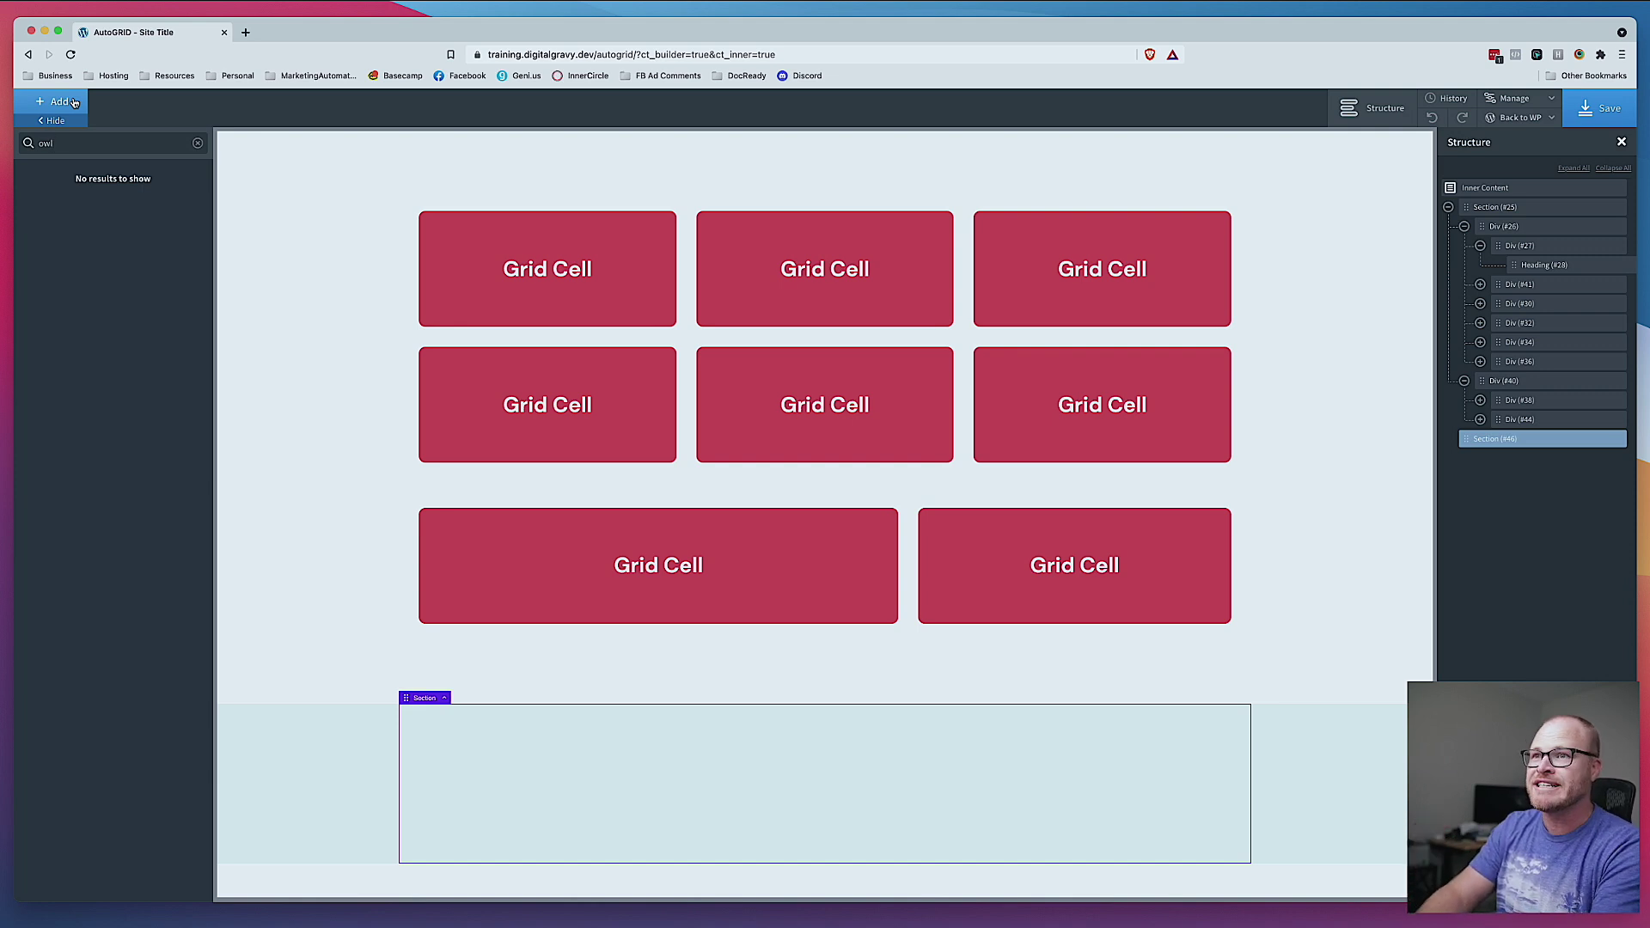
# Step: Assign the owl--xl class to the new empty section
pyautogui.click(75, 102)
pyautogui.click(150, 176)
pyautogui.write('owl--')
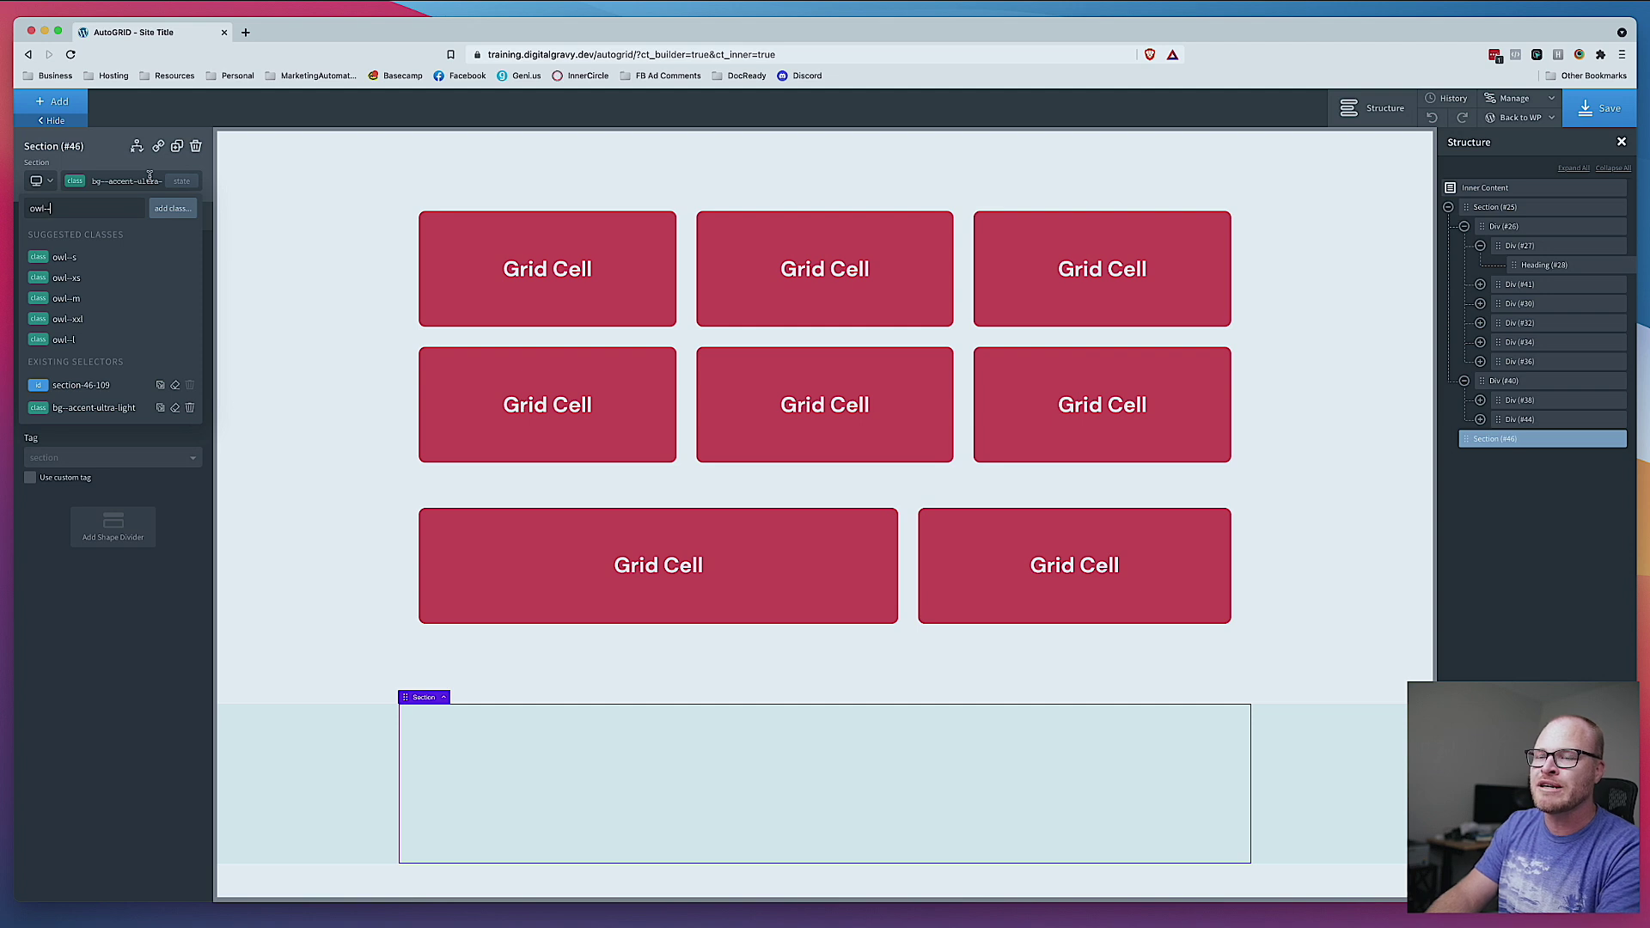
pyautogui.write('xl')
pyautogui.press('Return')
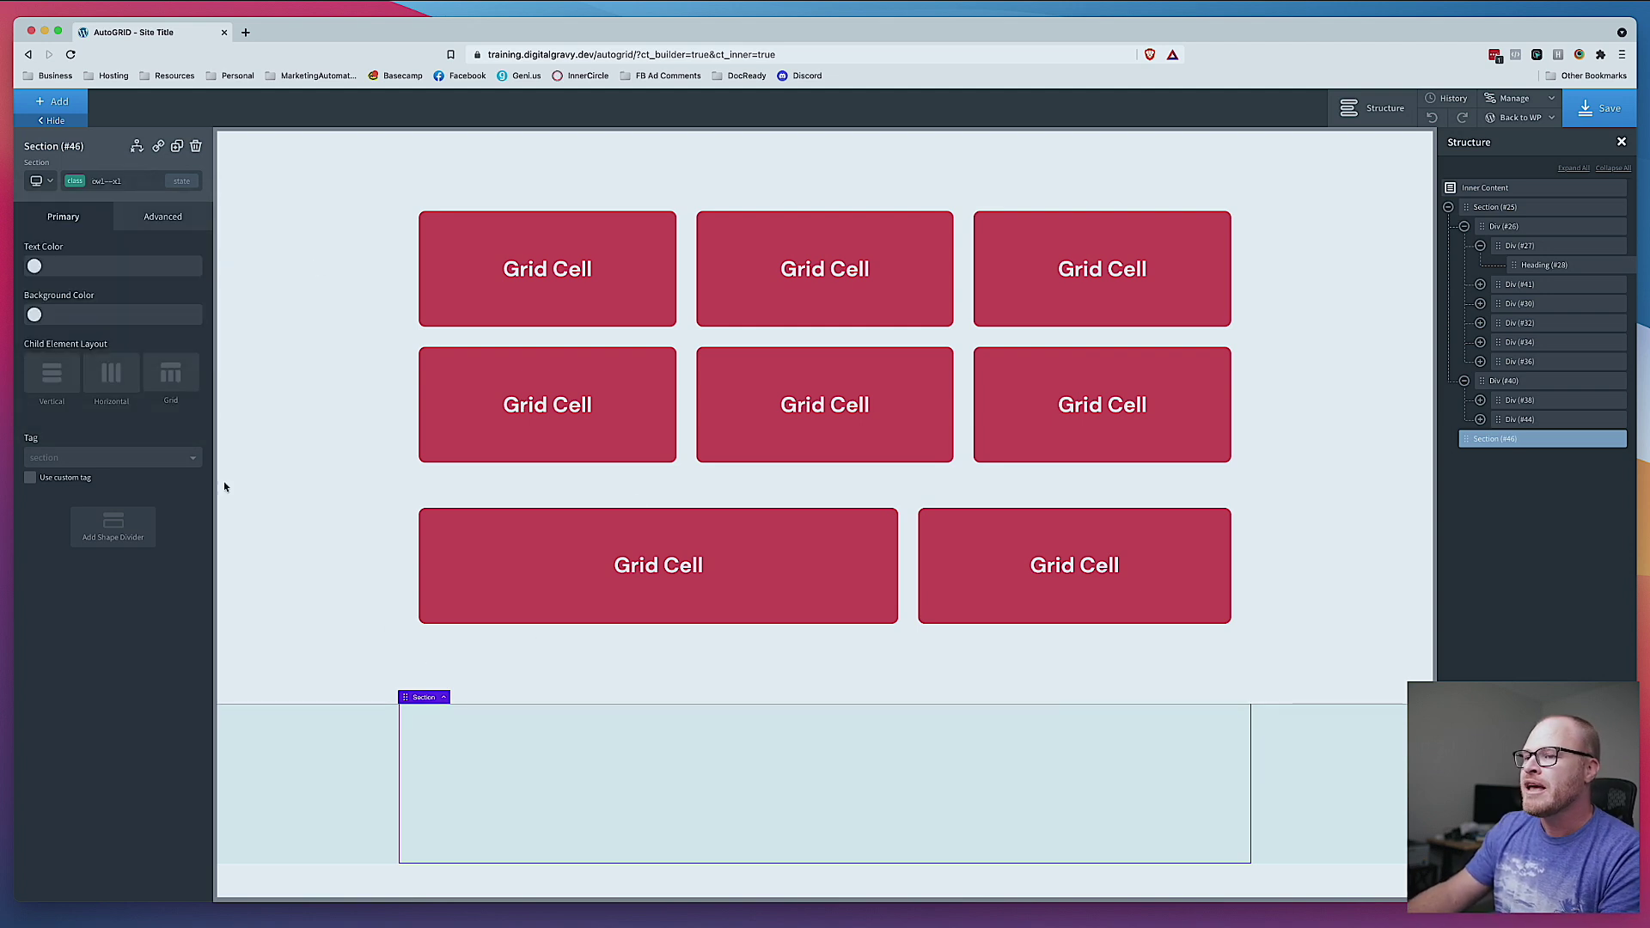
# Step: Add a div to the new section and move a duplicate of a red grid cell from the upper grid into it
pyautogui.click(51, 102)
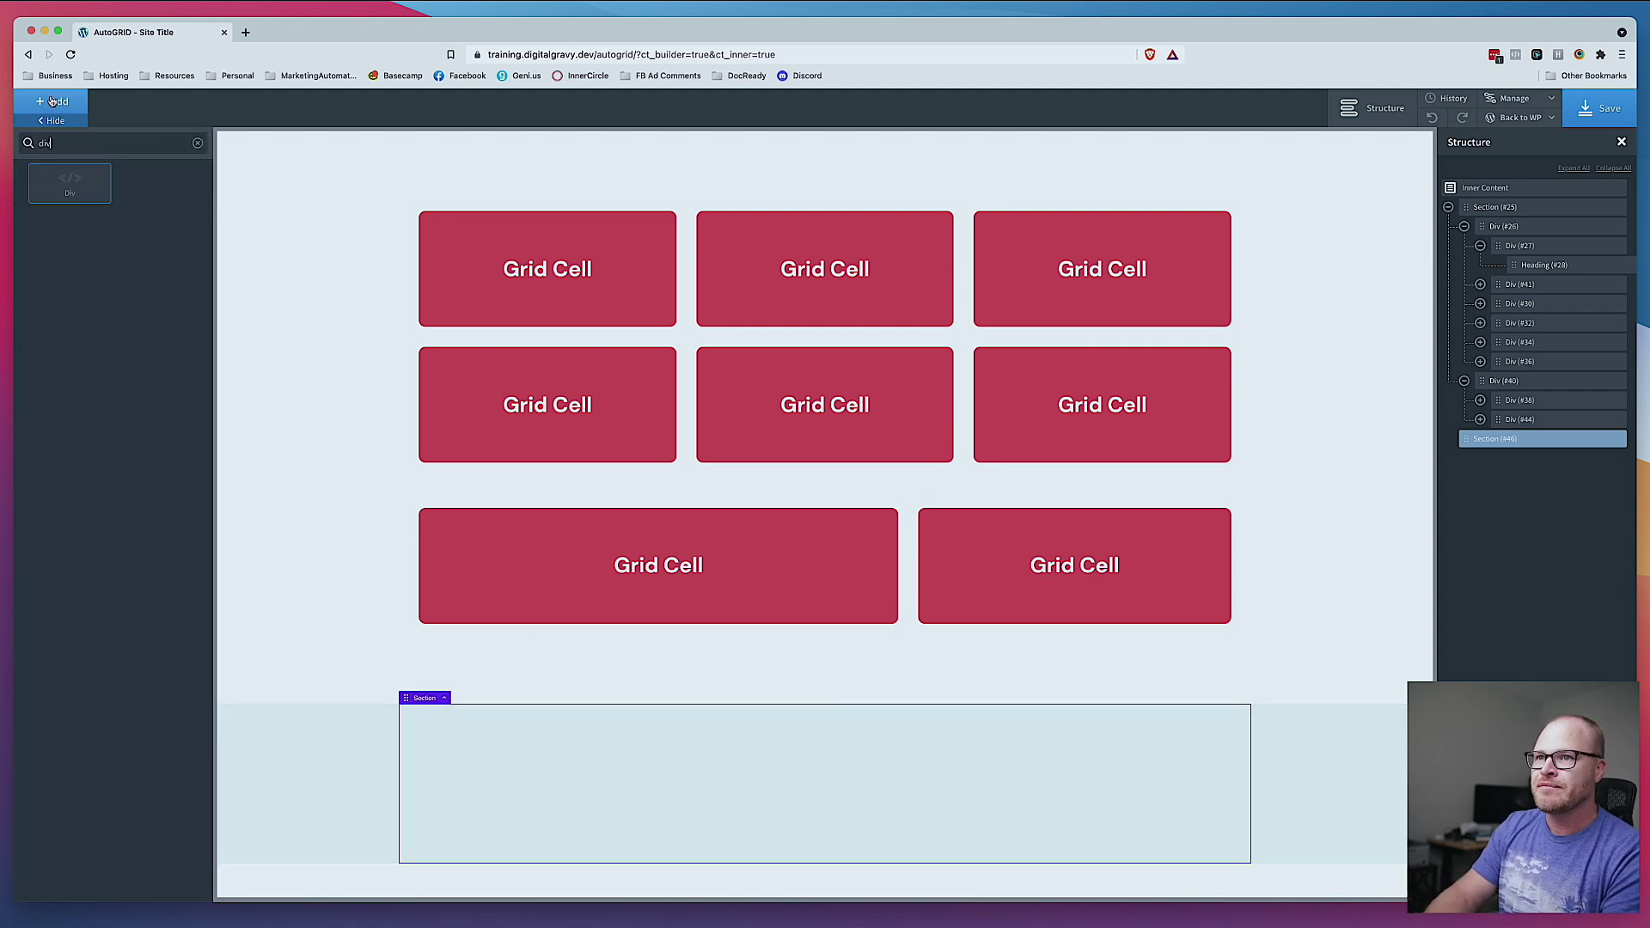
pyautogui.click(156, 230)
pyautogui.click(554, 294)
pyautogui.hotkey('ctrl', 'd')
pyautogui.moveTo(620, 379); pyautogui.dragTo(755, 791)
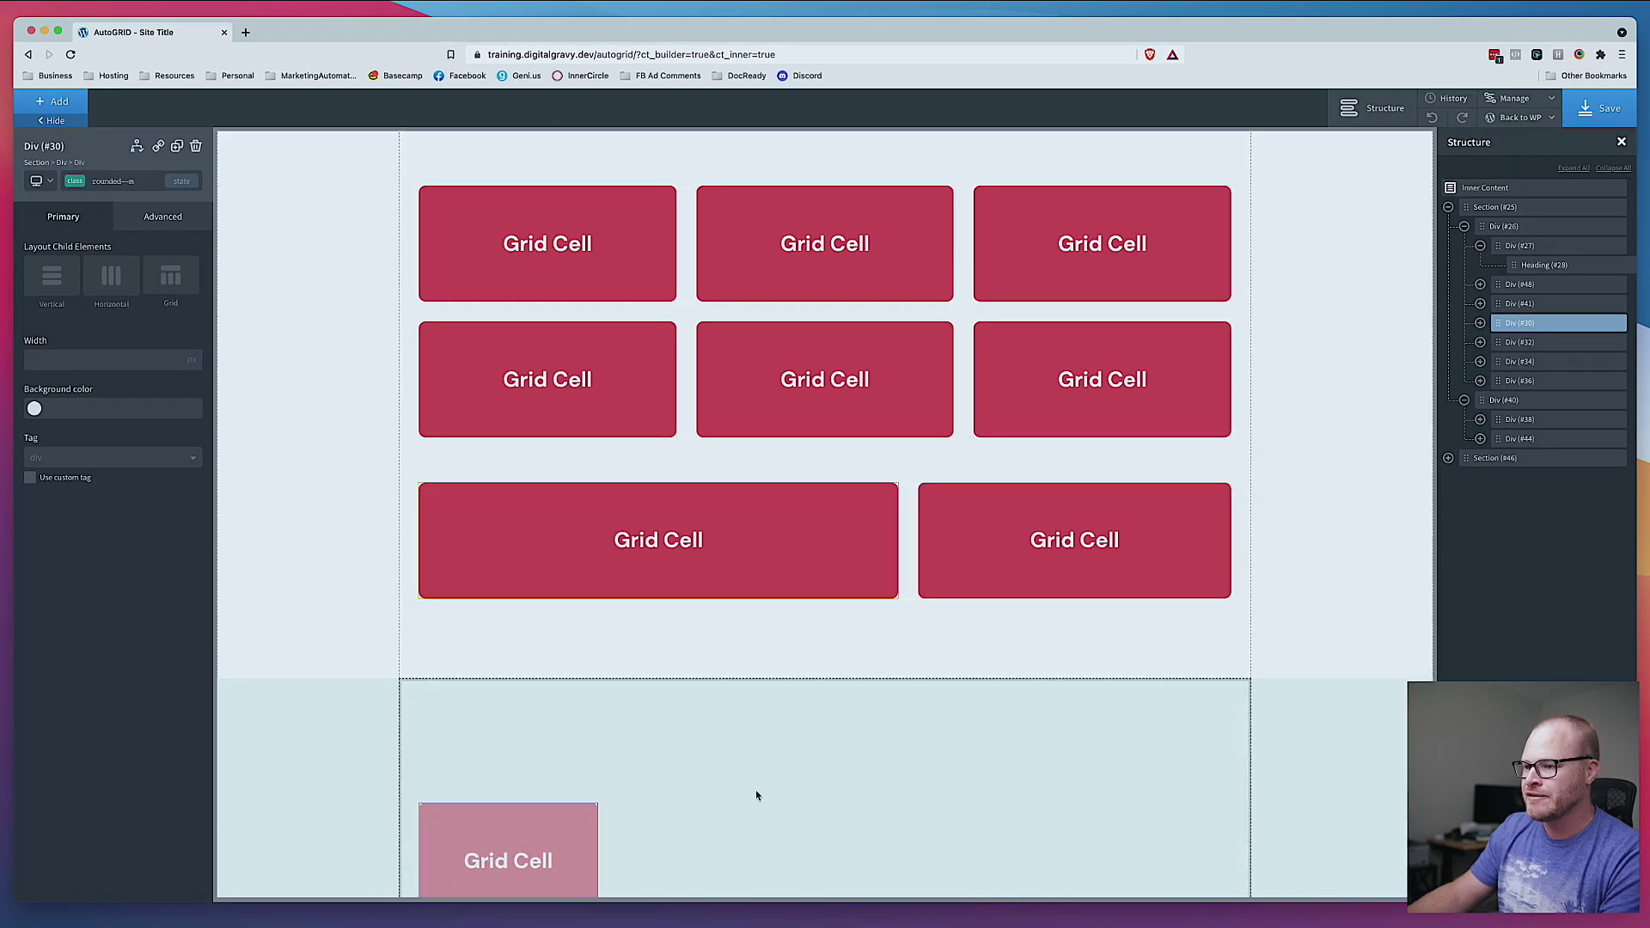
pyautogui.scroll(-3, 755, 791)
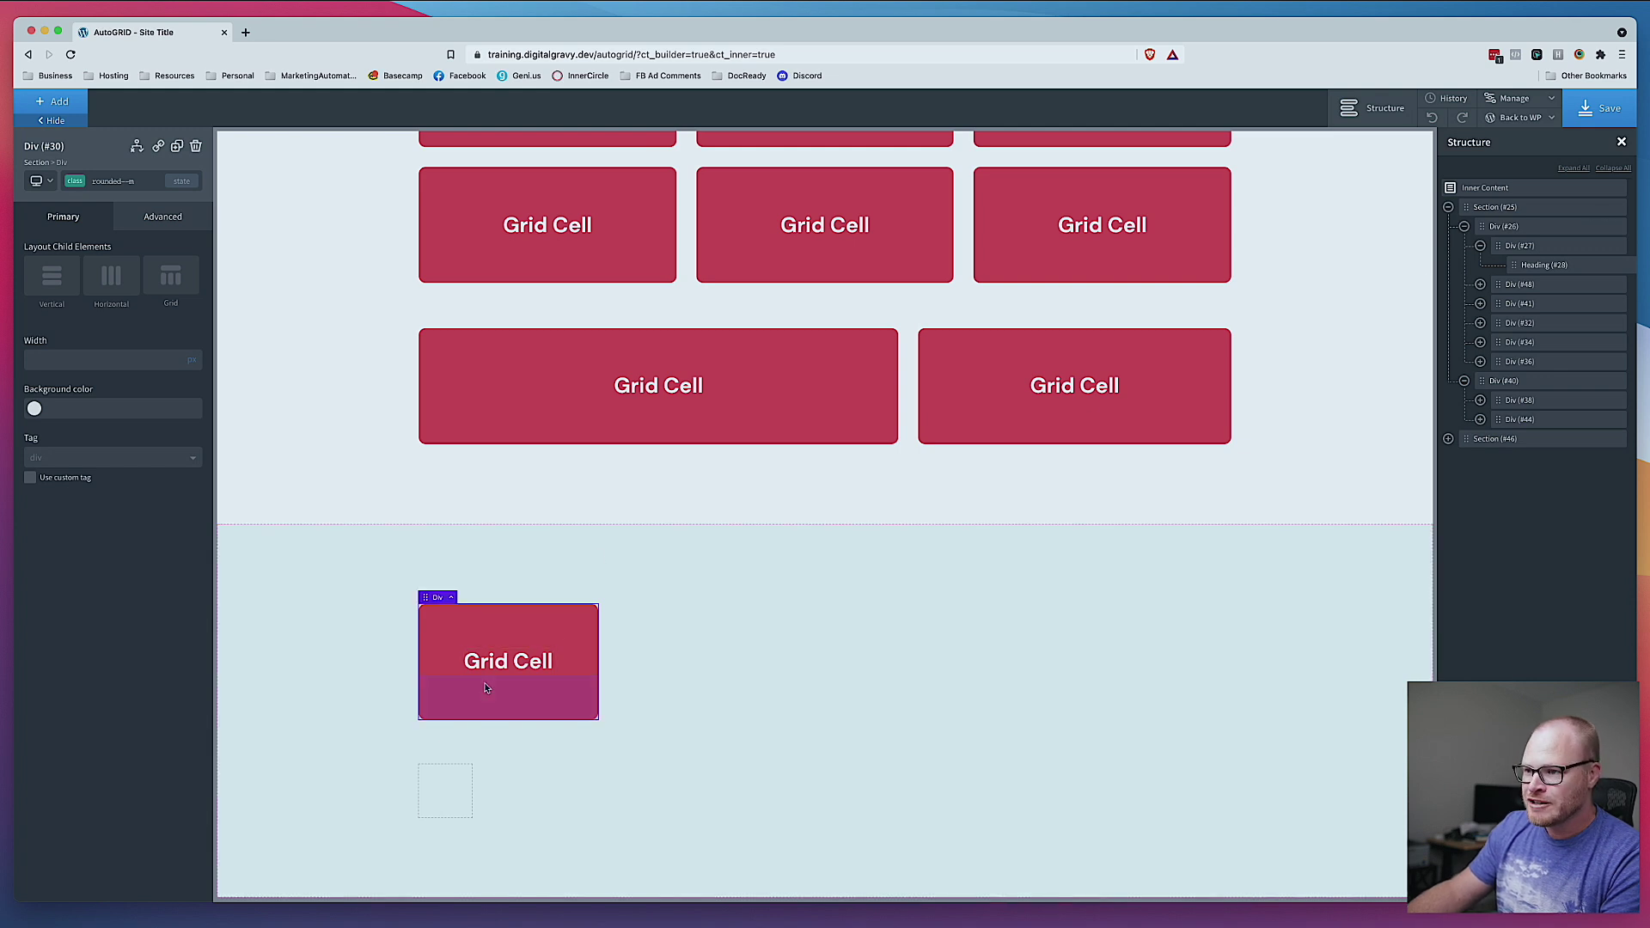
pyautogui.moveTo(436, 604); pyautogui.dragTo(461, 791)
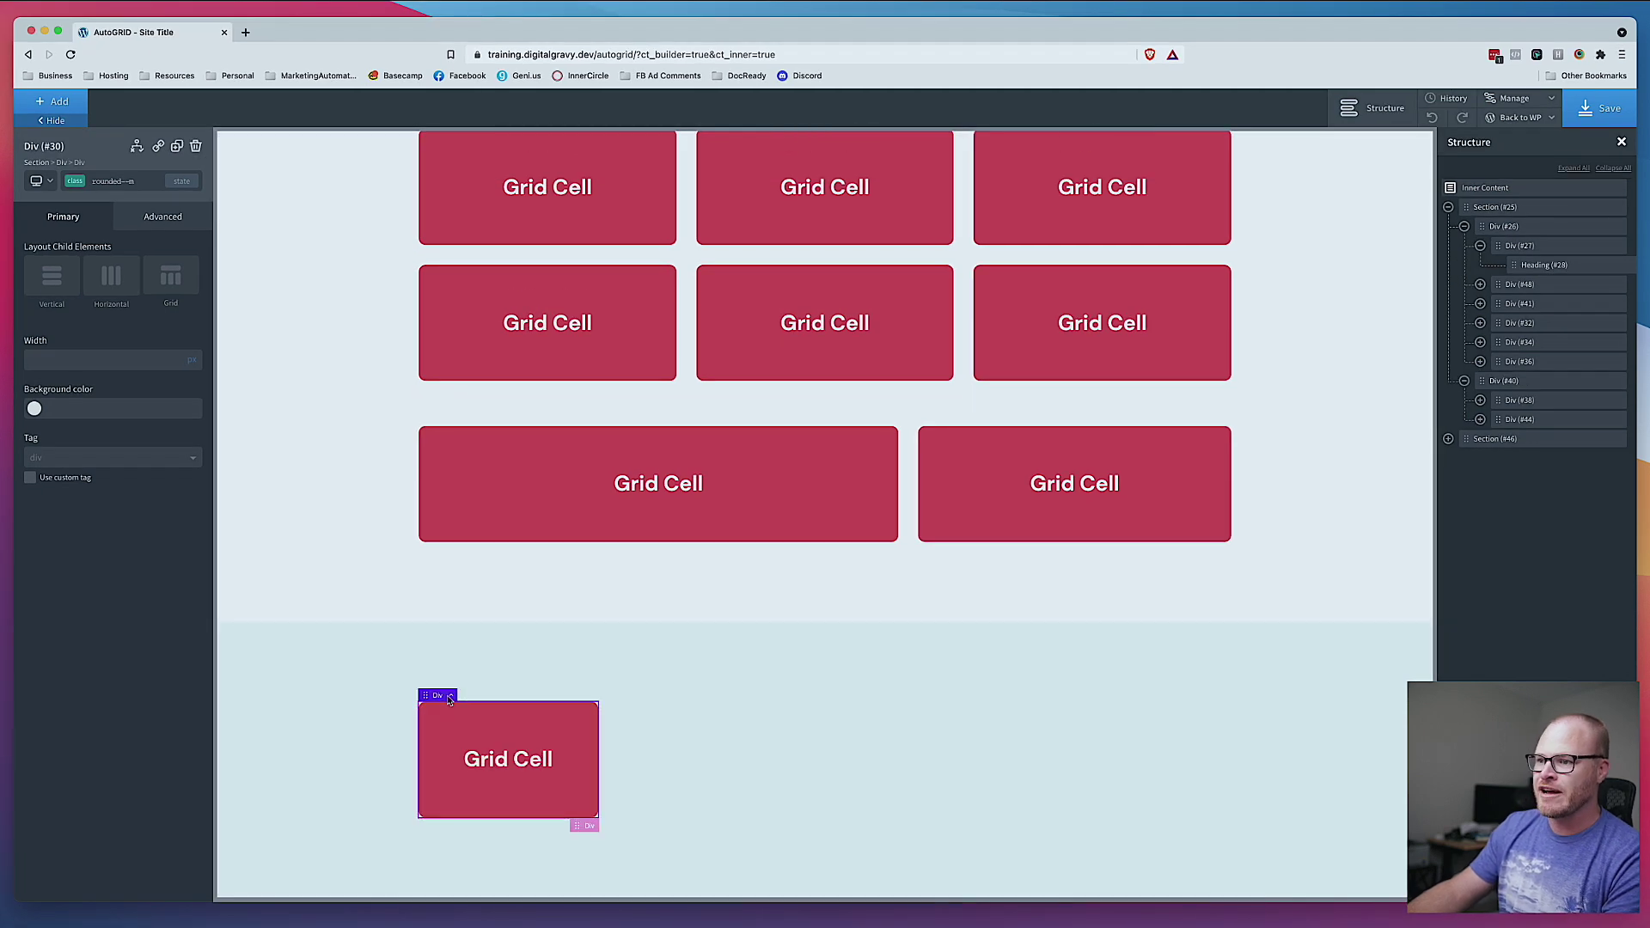
# Step: Assign the grid--auto-2 class to the div that wraps the grid cell in the new section
pyautogui.click(448, 697)
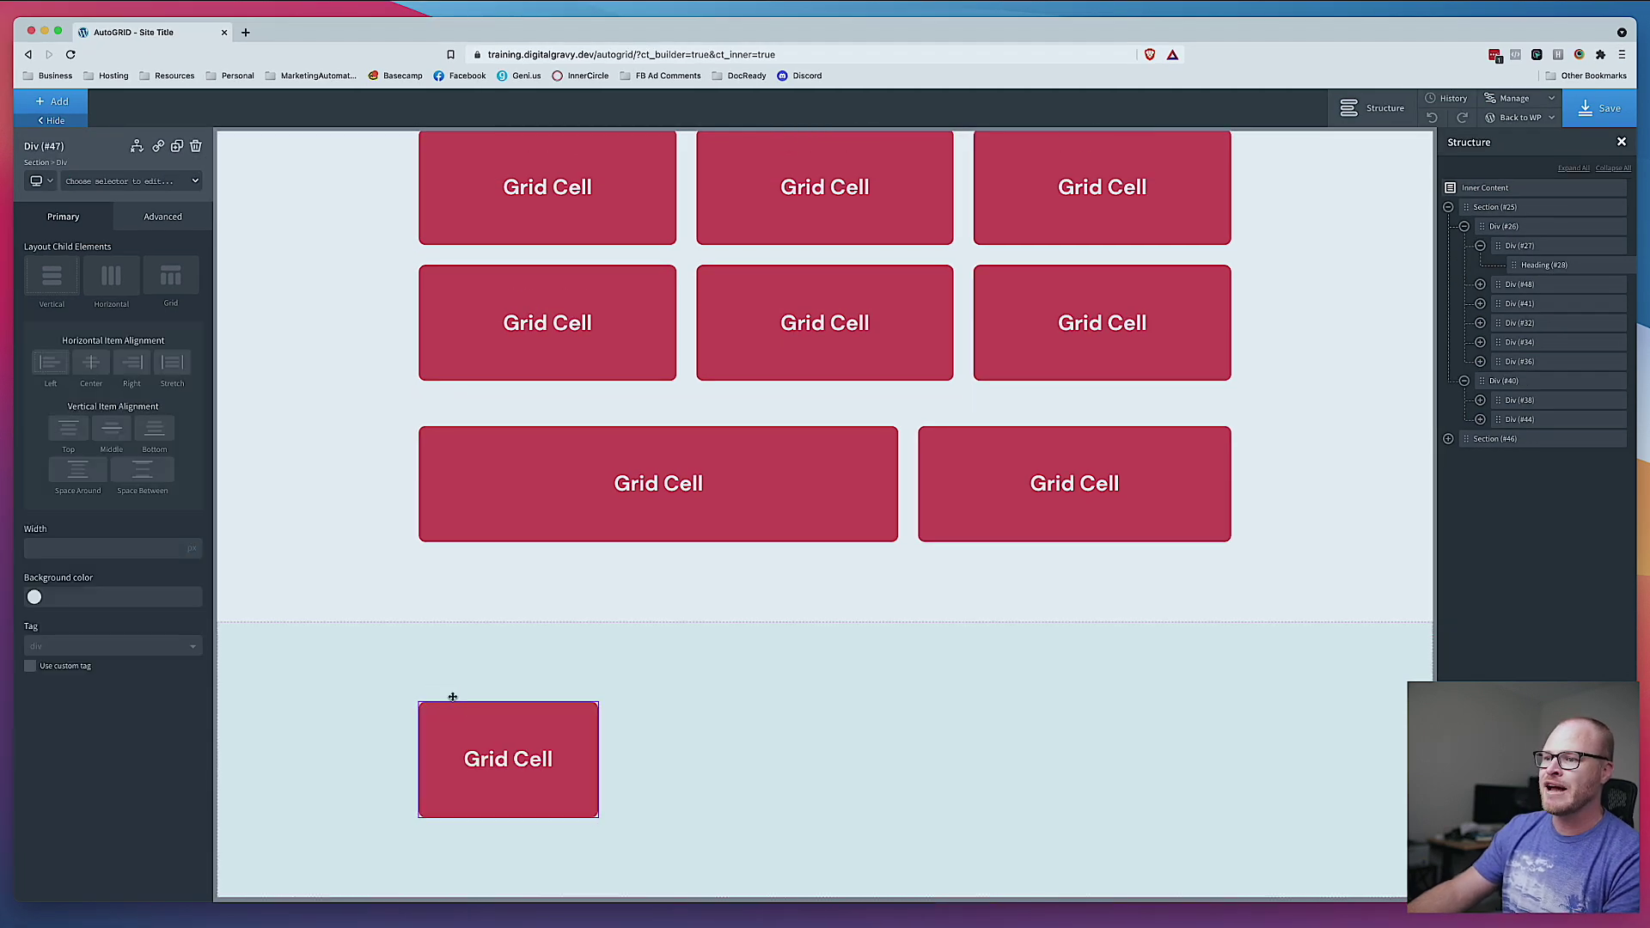
pyautogui.click(900, 624)
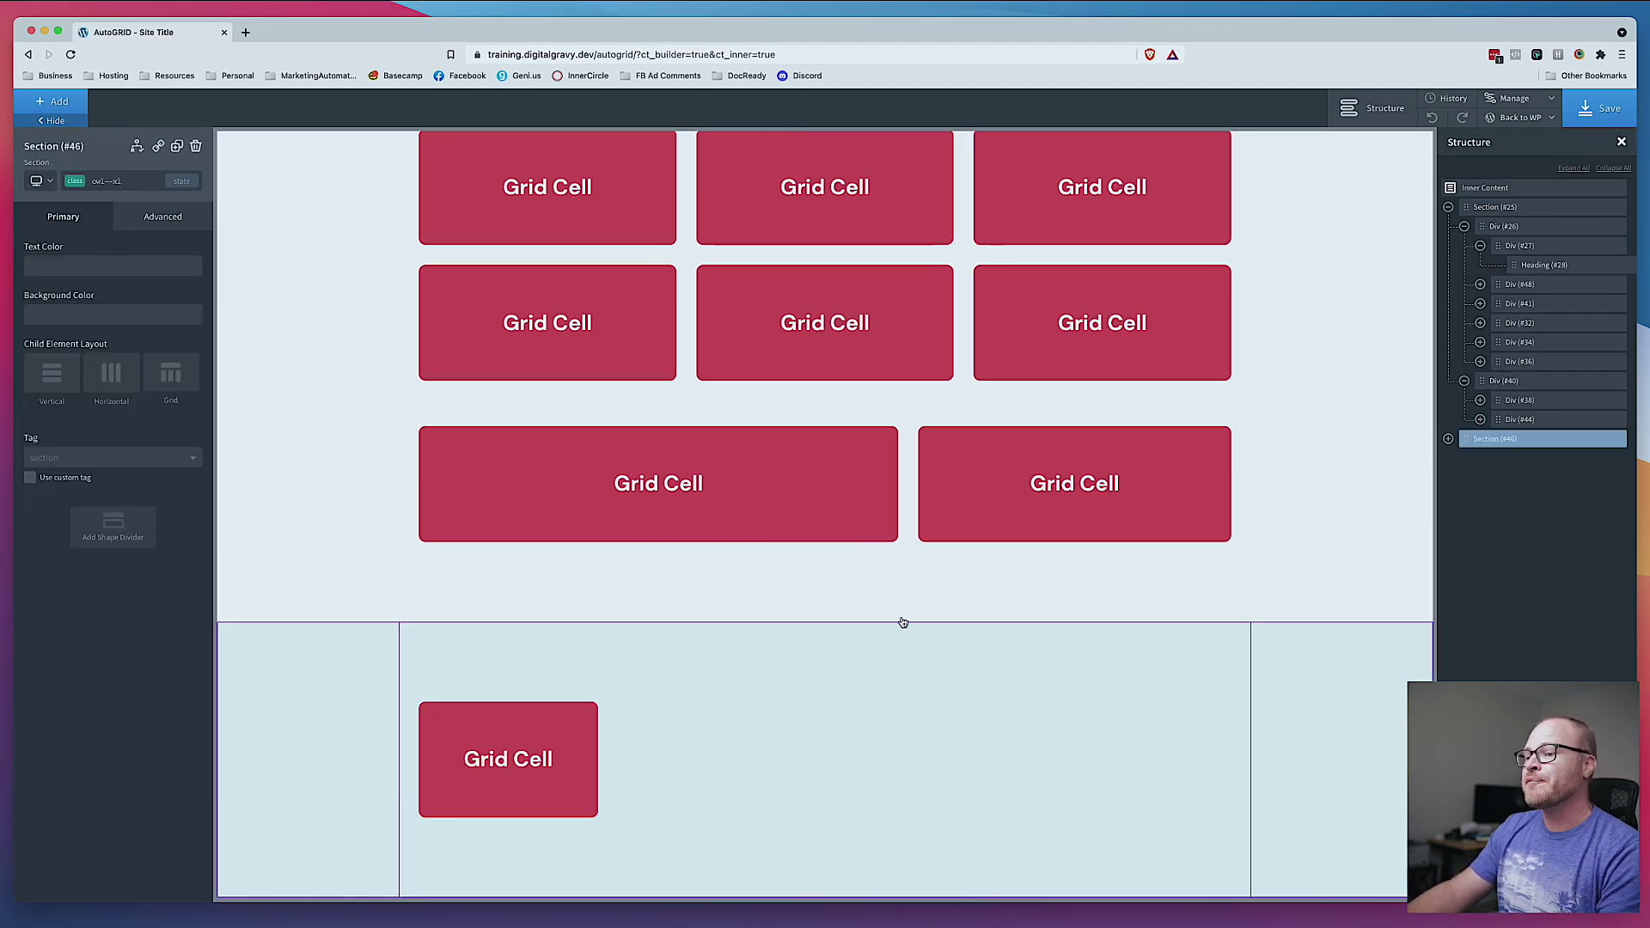
pyautogui.scroll(2, 898, 620)
pyautogui.scroll(-2, 784, 666)
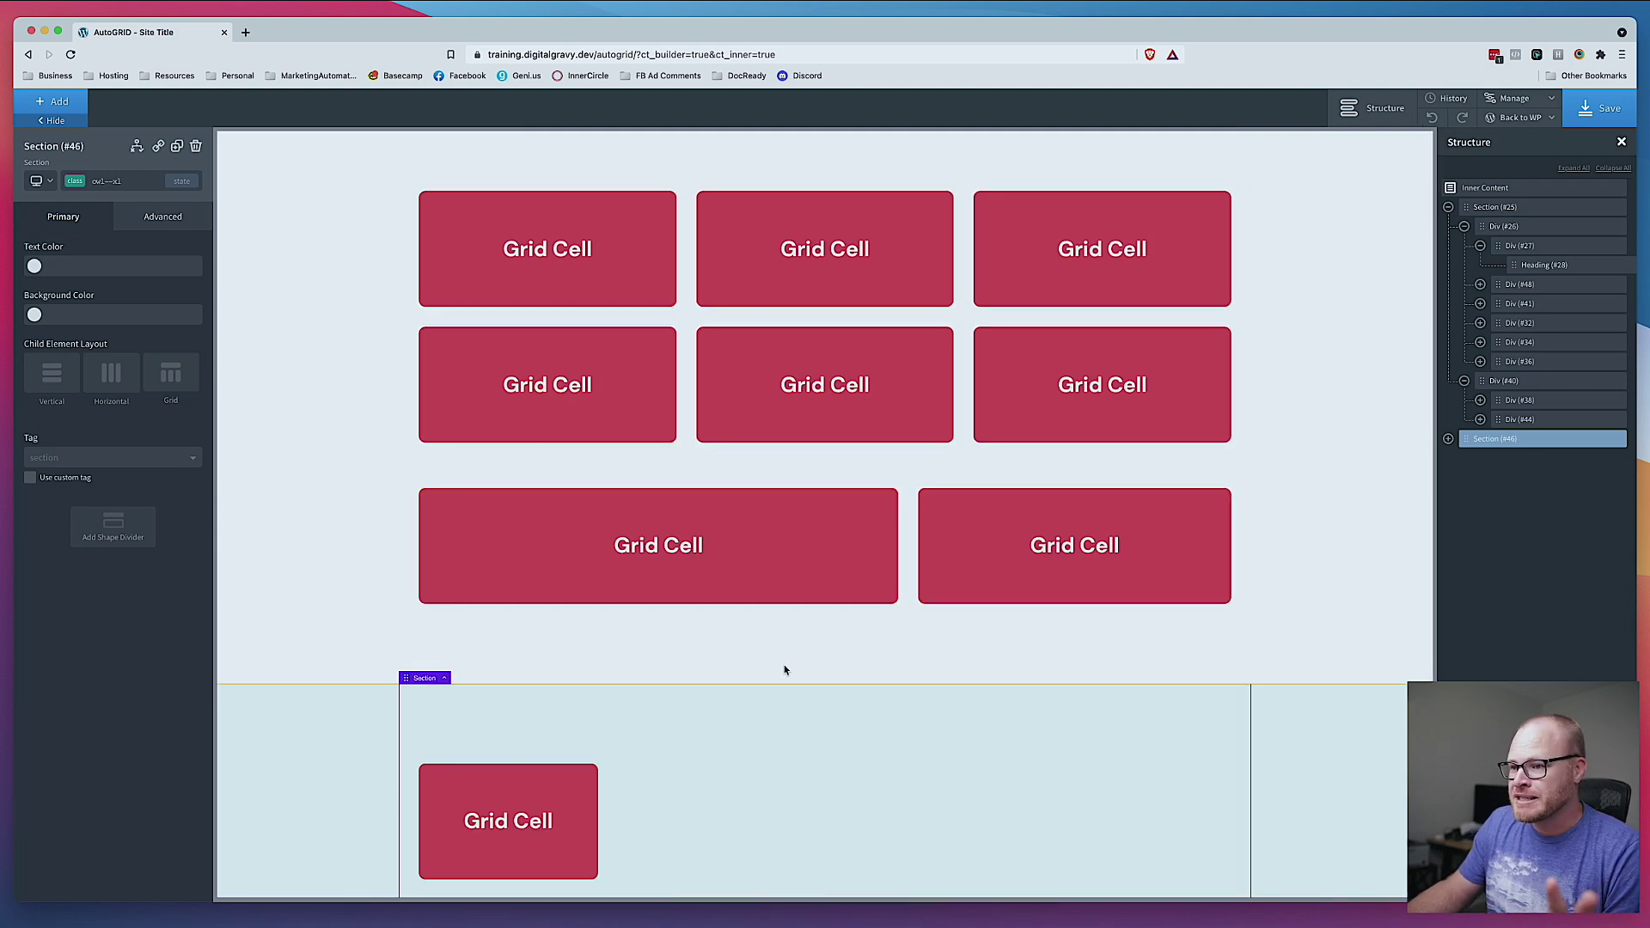
pyautogui.click(508, 758)
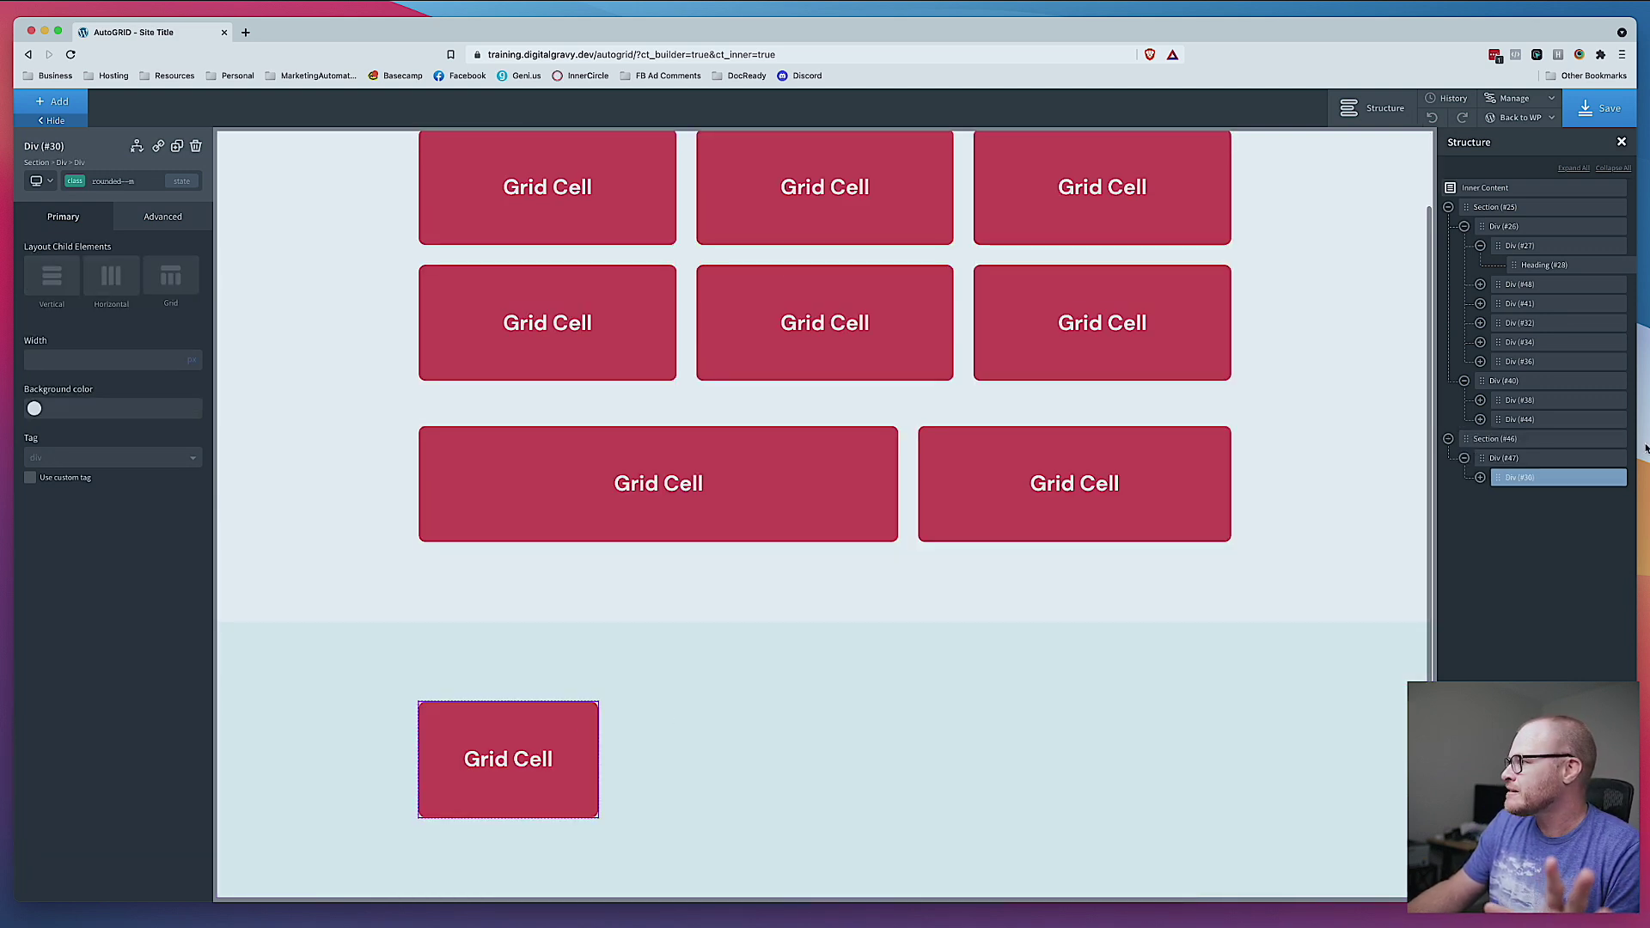
pyautogui.click(1532, 462)
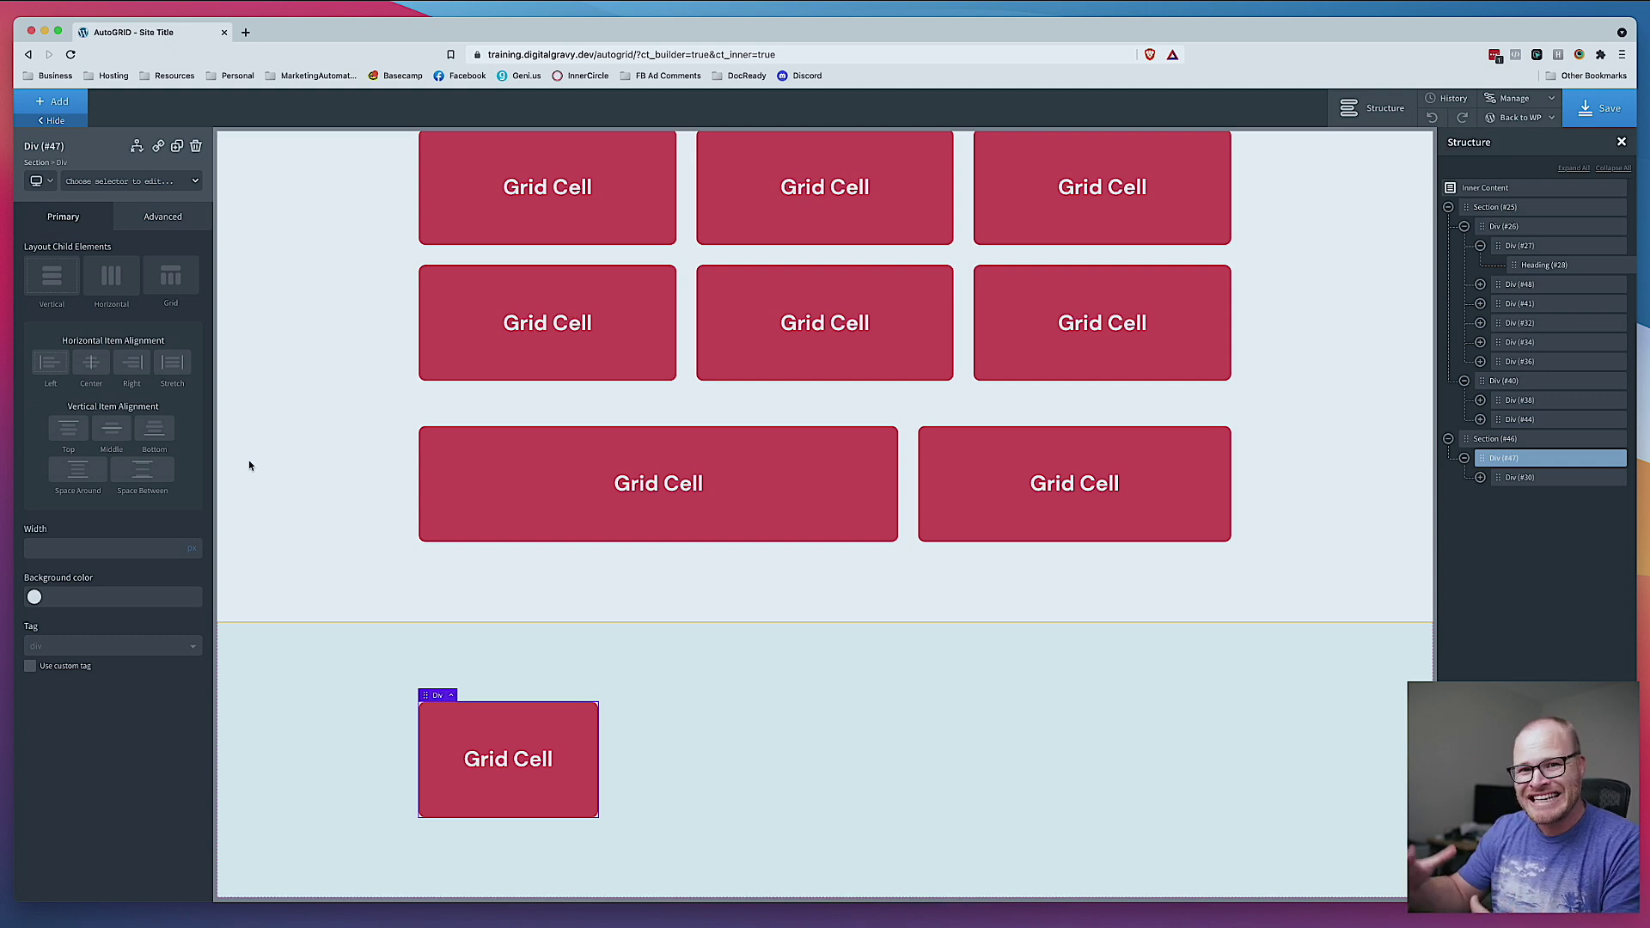
pyautogui.scroll(-1, 478, 846)
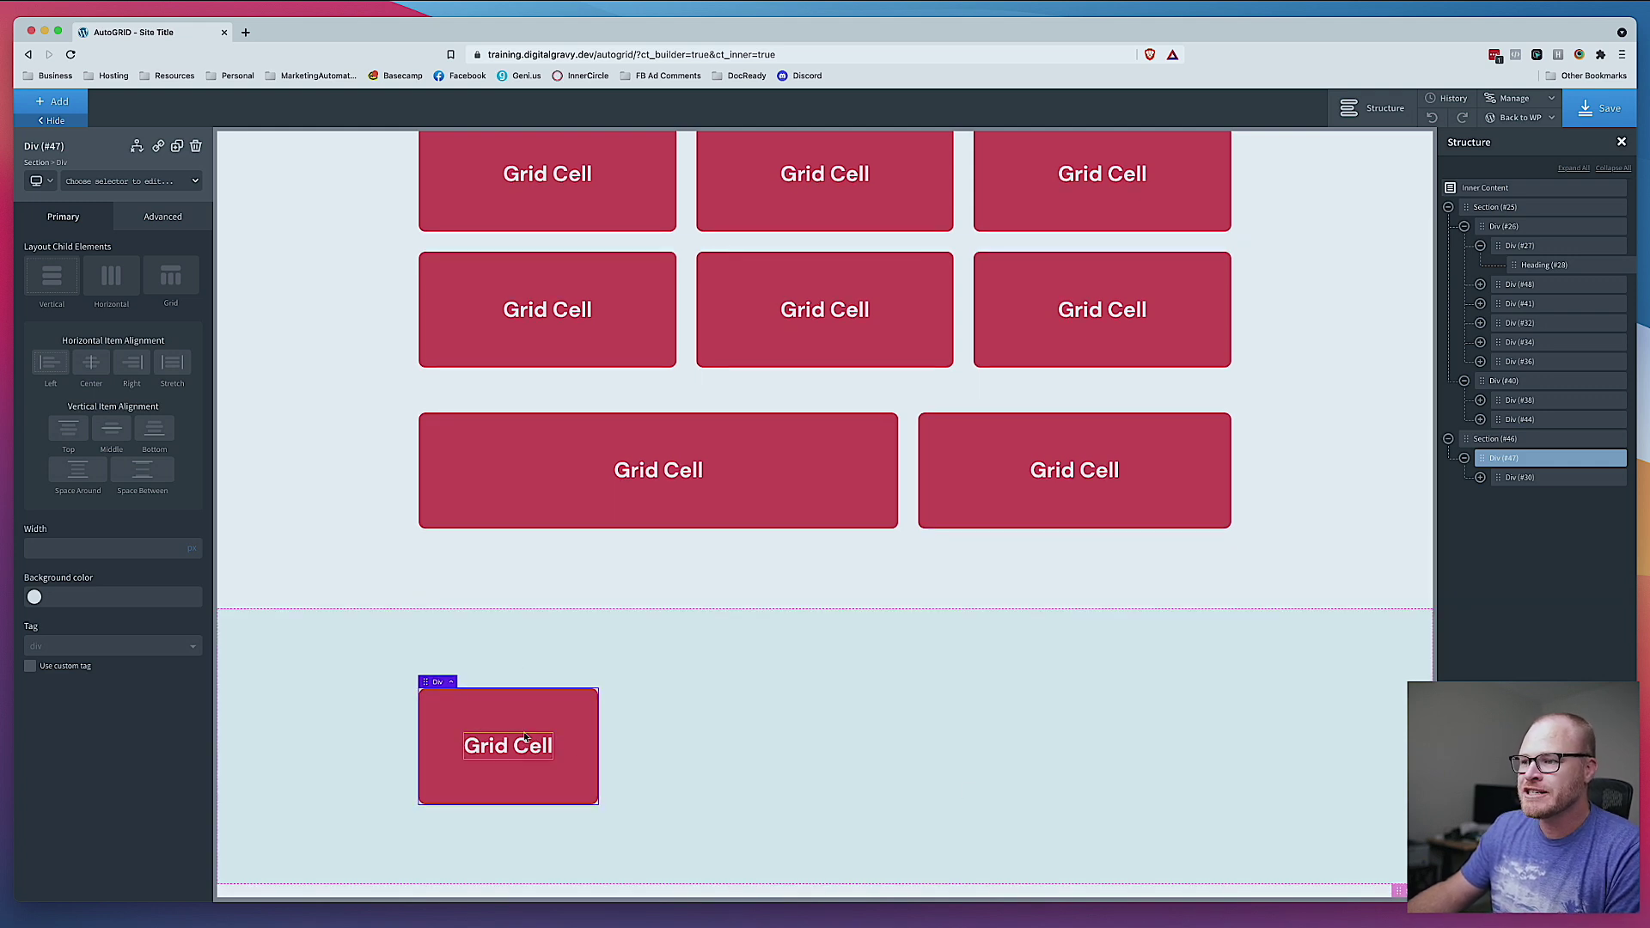
pyautogui.click(144, 182)
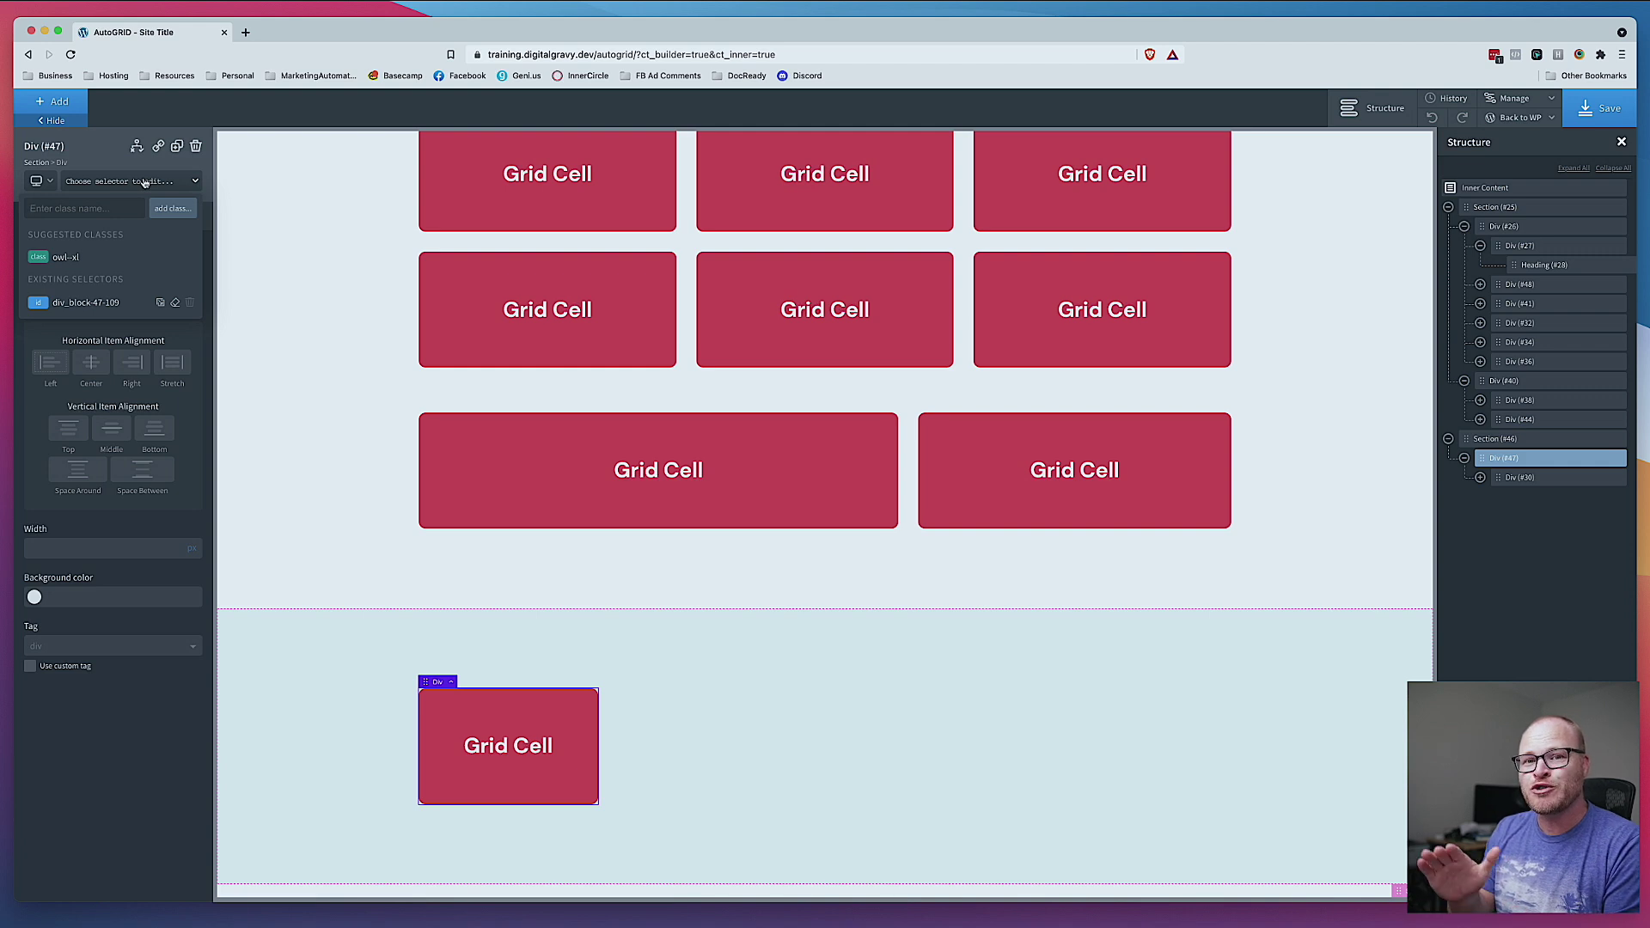
pyautogui.write('grid')
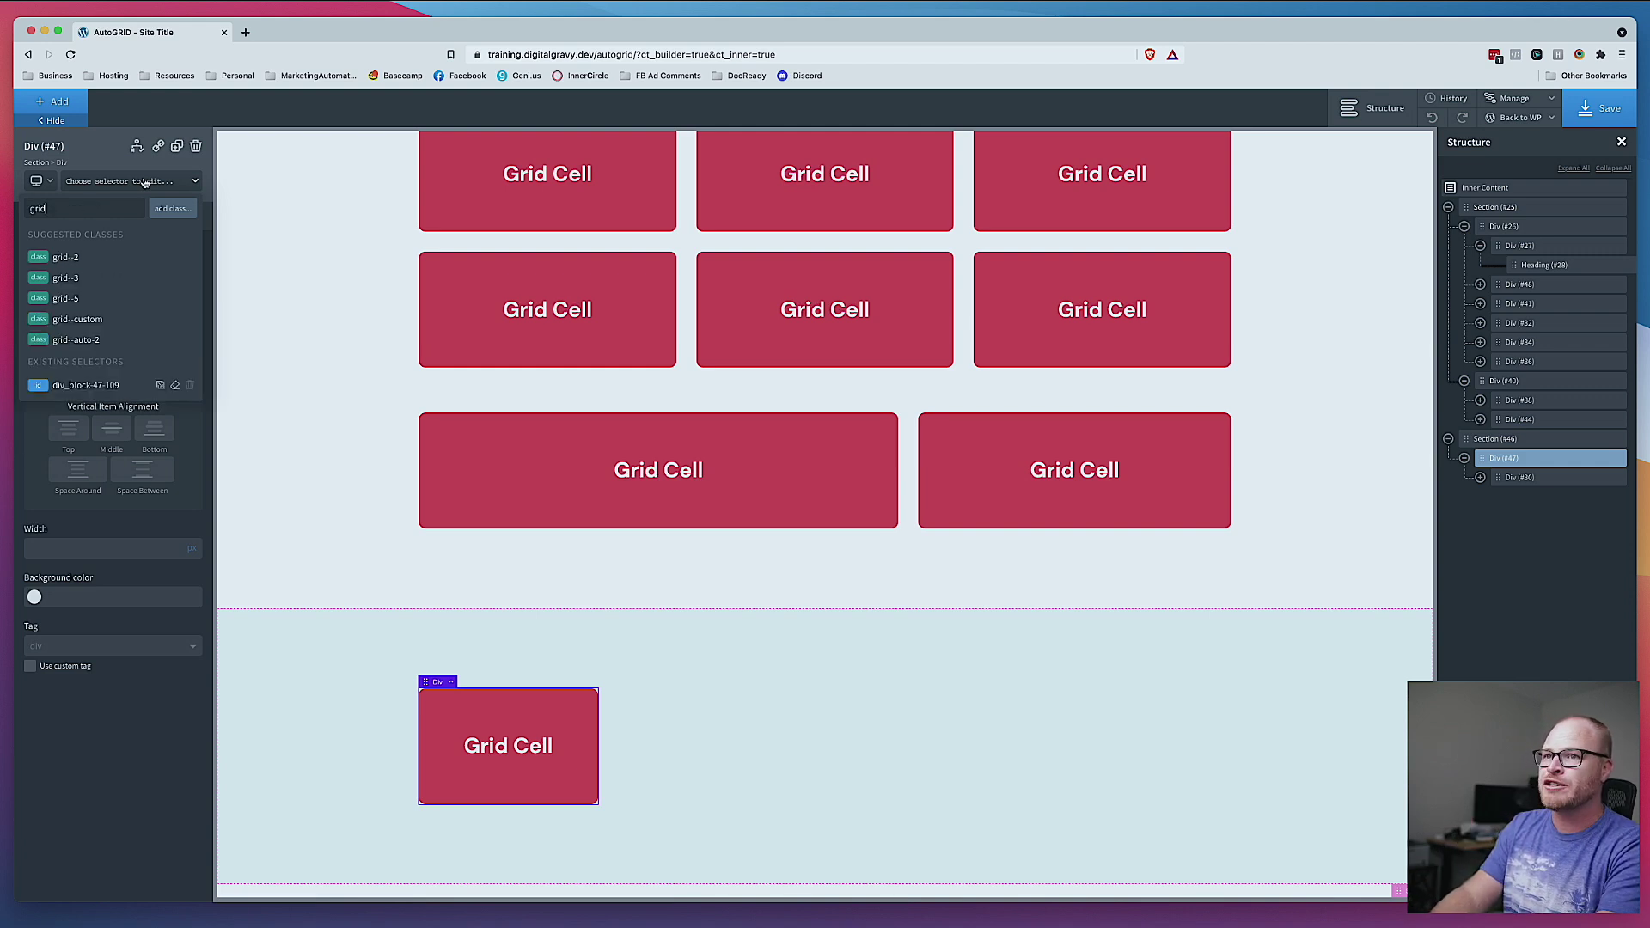
pyautogui.write('--auto-2')
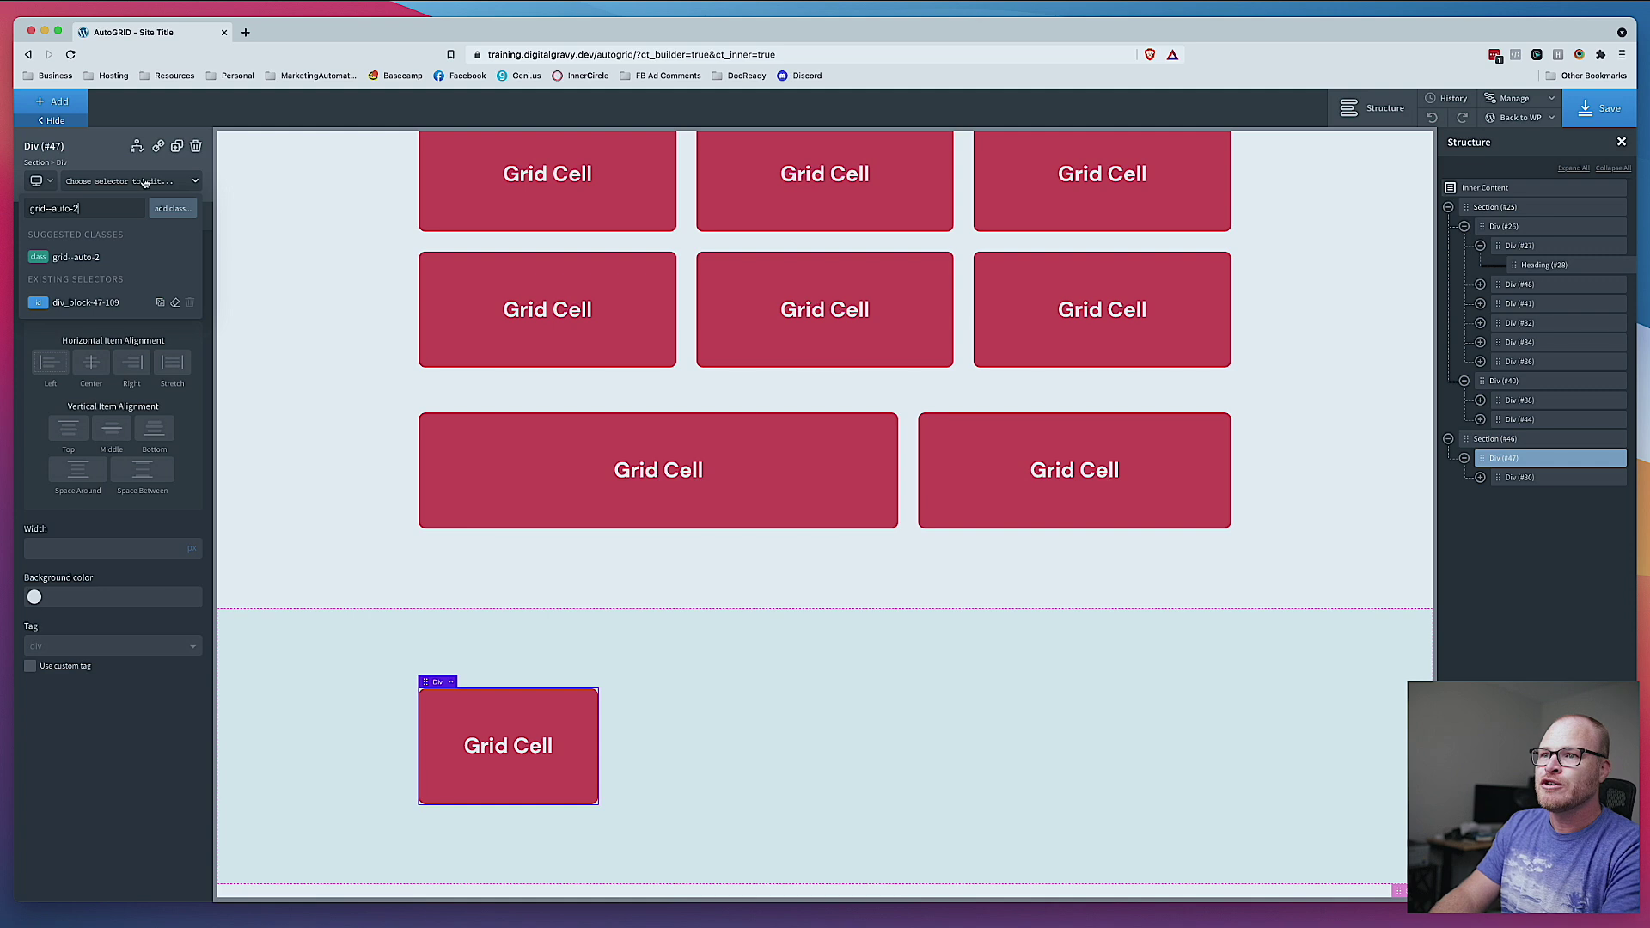
pyautogui.press('Return')
# Step: Duplicate the cell inside the new section's grid and give the wrapping div the gap--m class
pyautogui.click(517, 750)
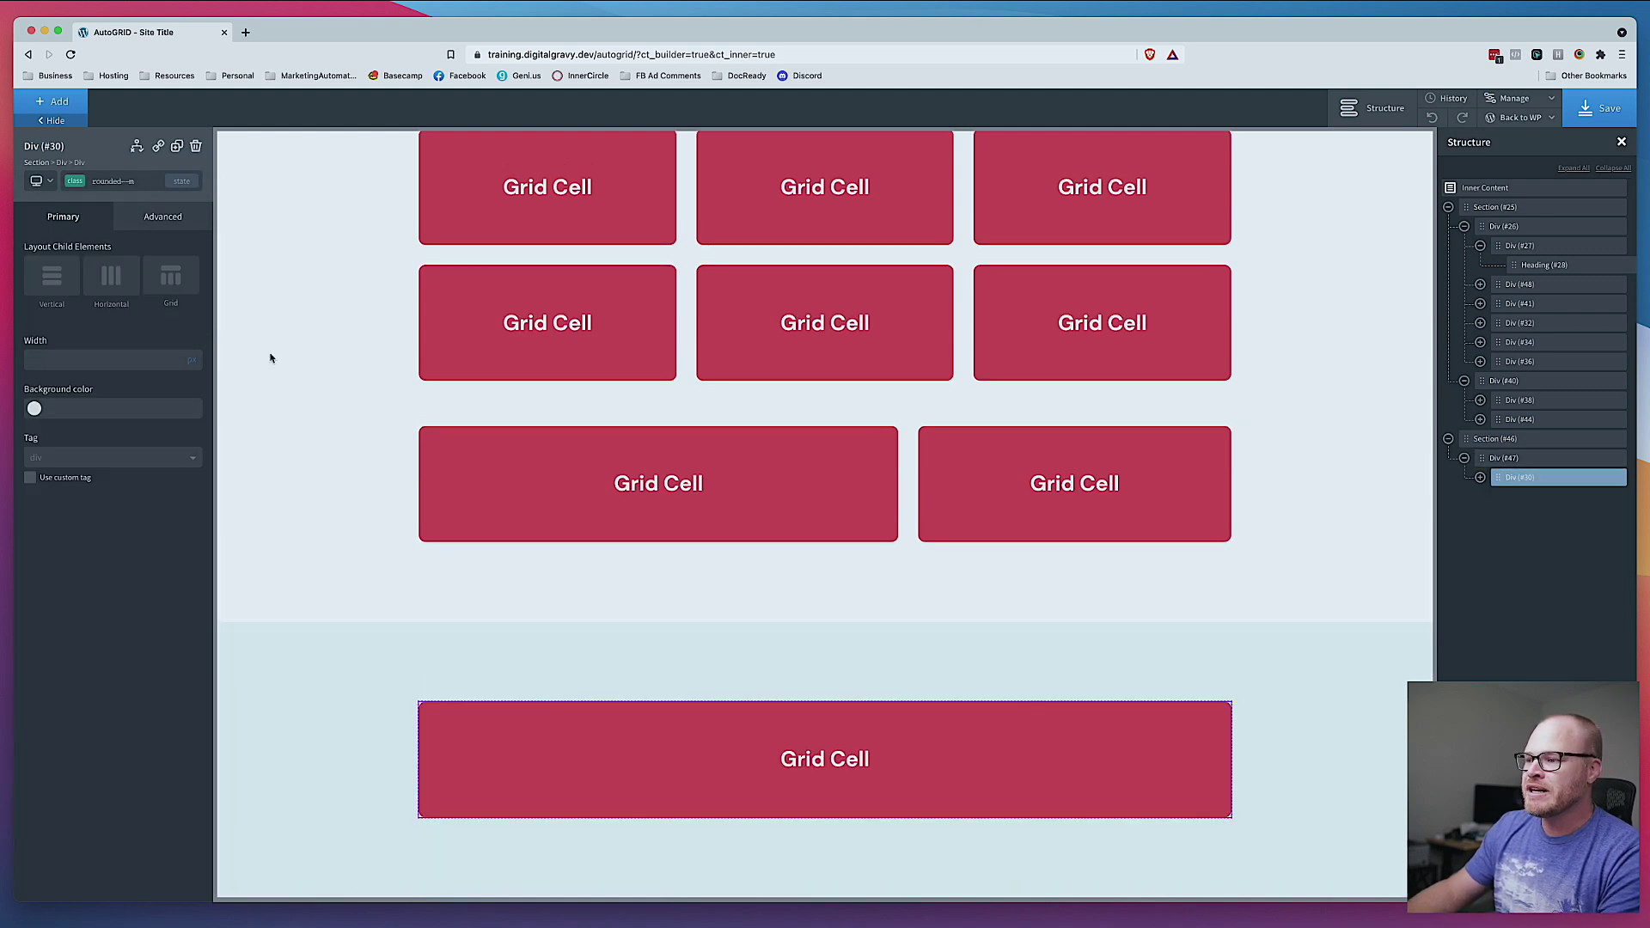
pyautogui.click(176, 147)
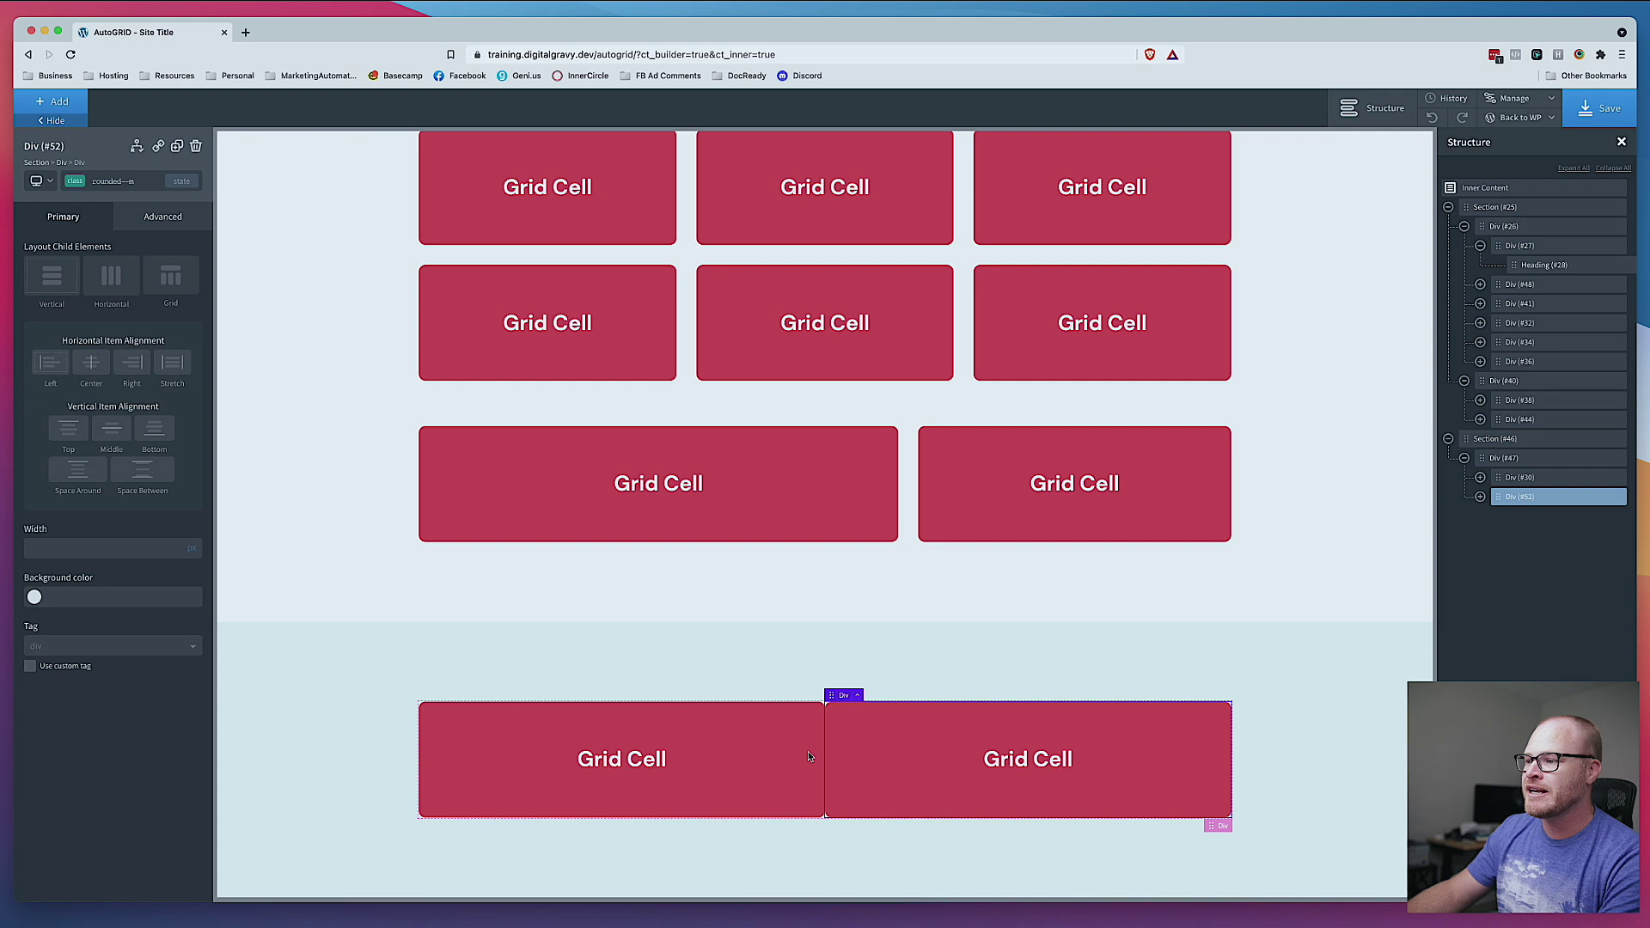
pyautogui.click(856, 695)
pyautogui.click(131, 179)
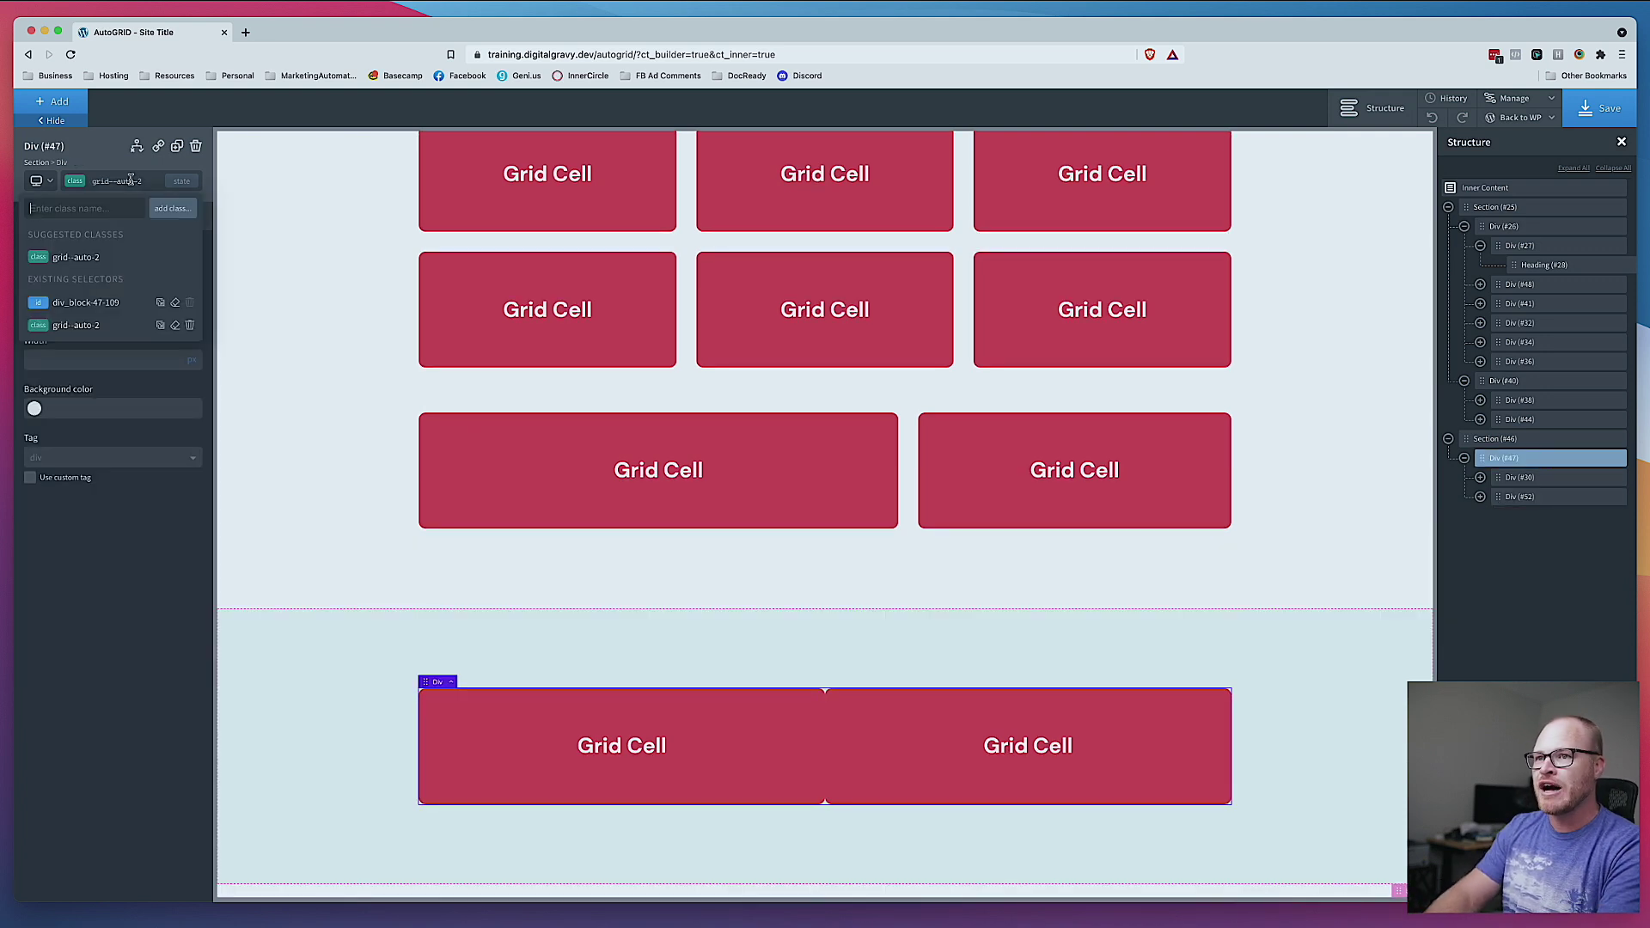
pyautogui.write('gap')
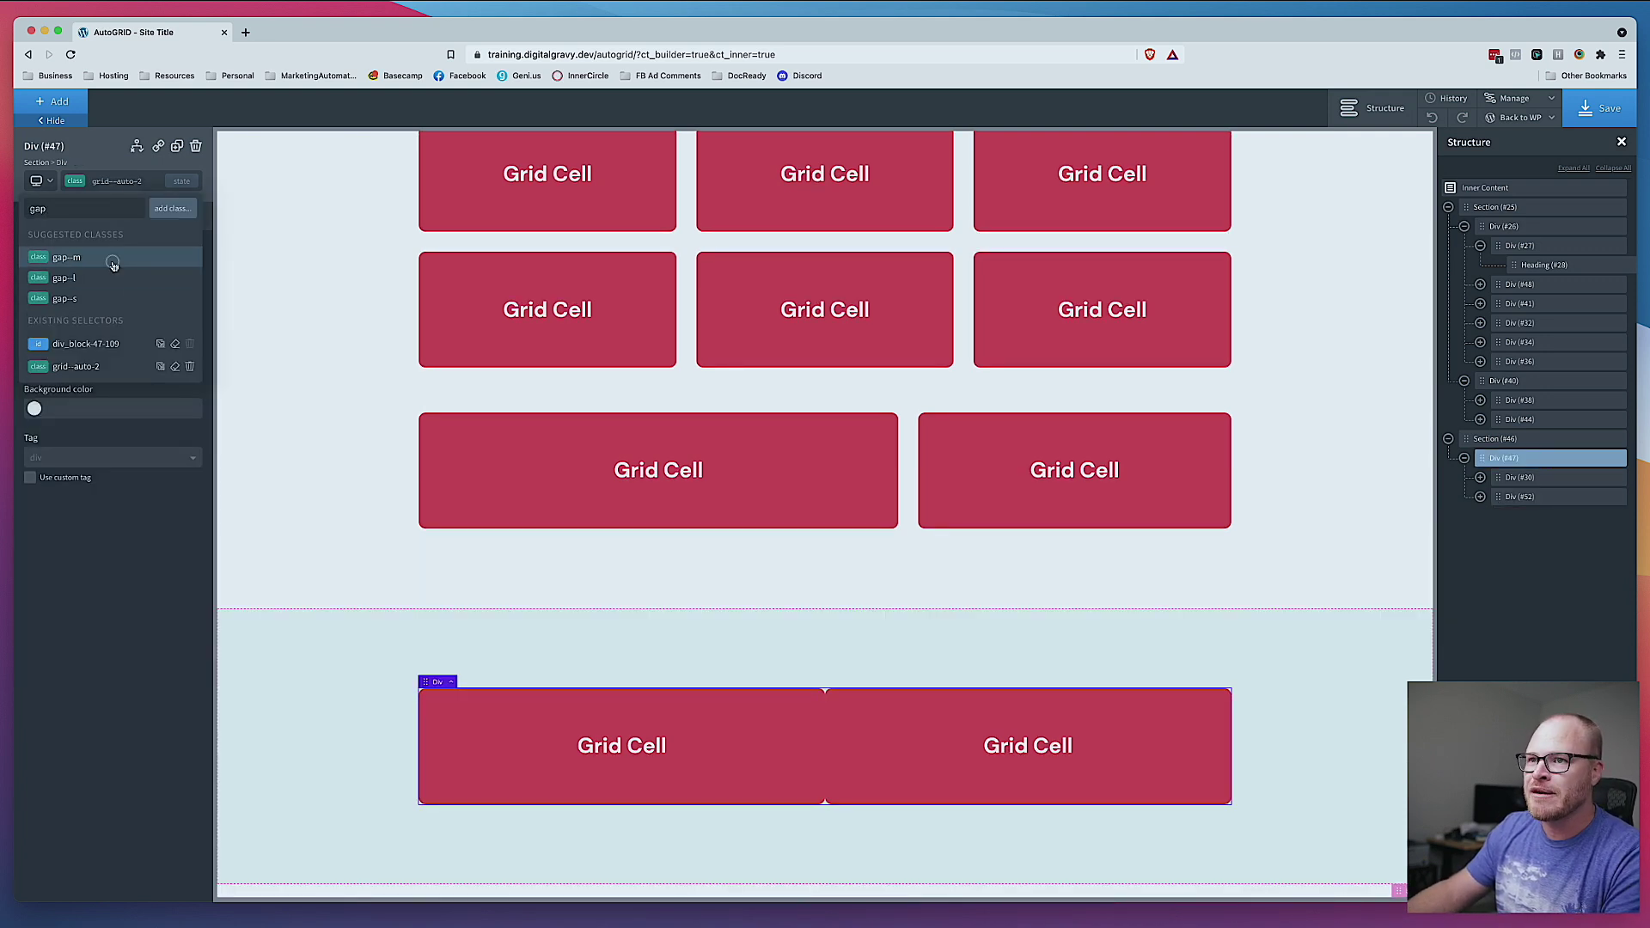
pyautogui.click(112, 266)
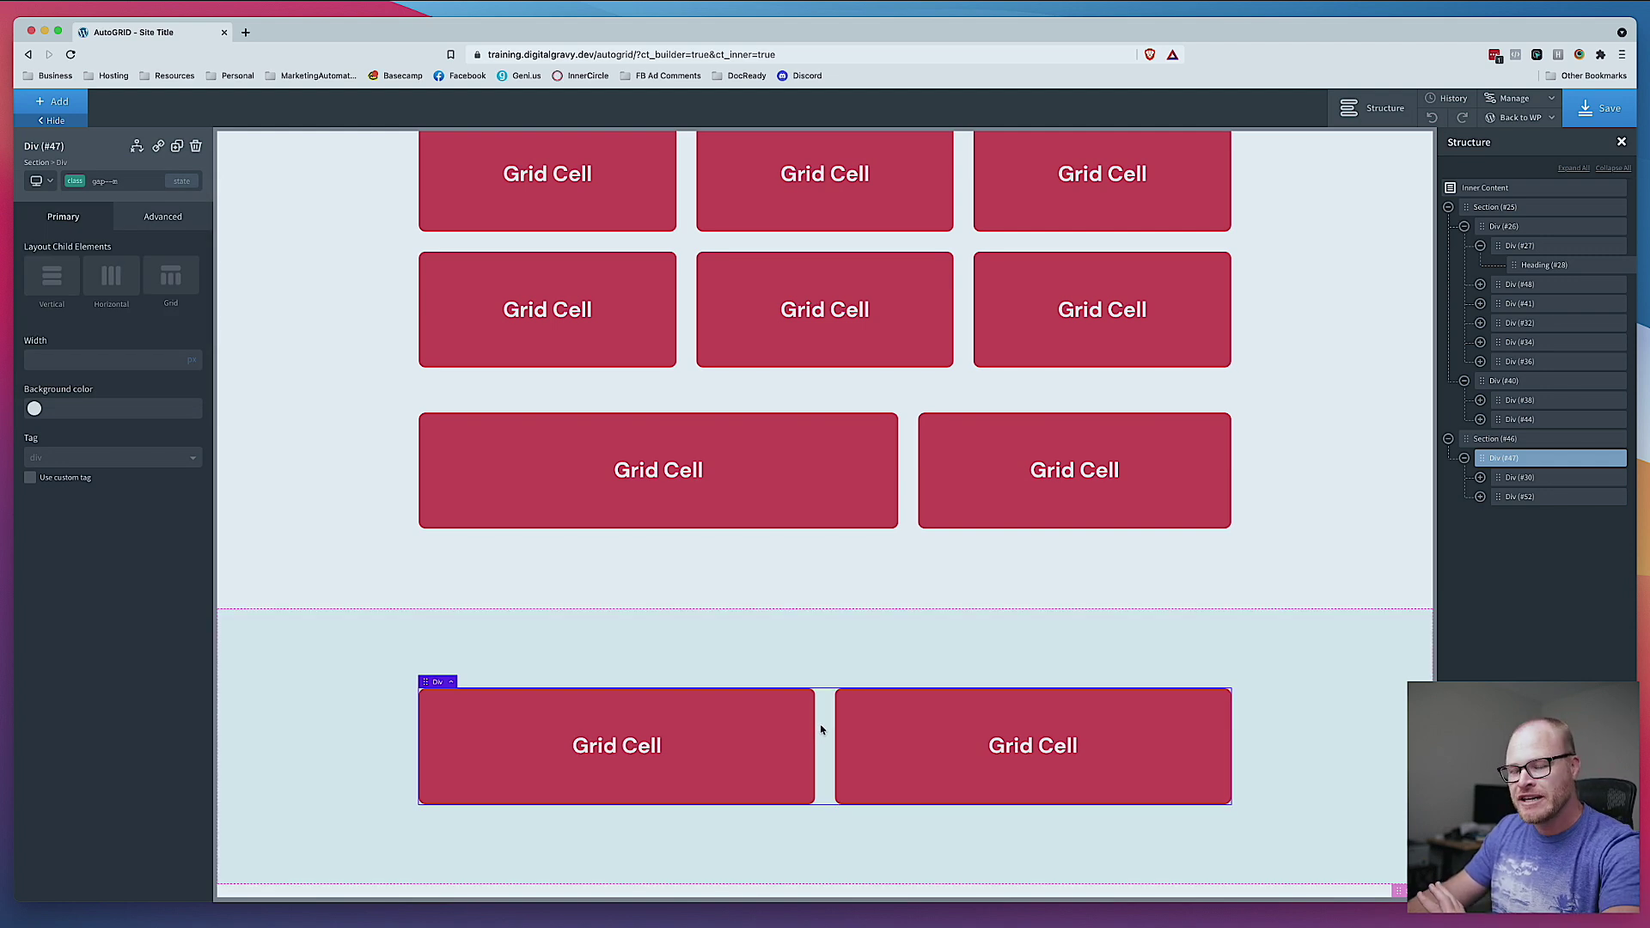
# Step: Duplicate the two-column grid four times within the new section
pyautogui.click(177, 146)
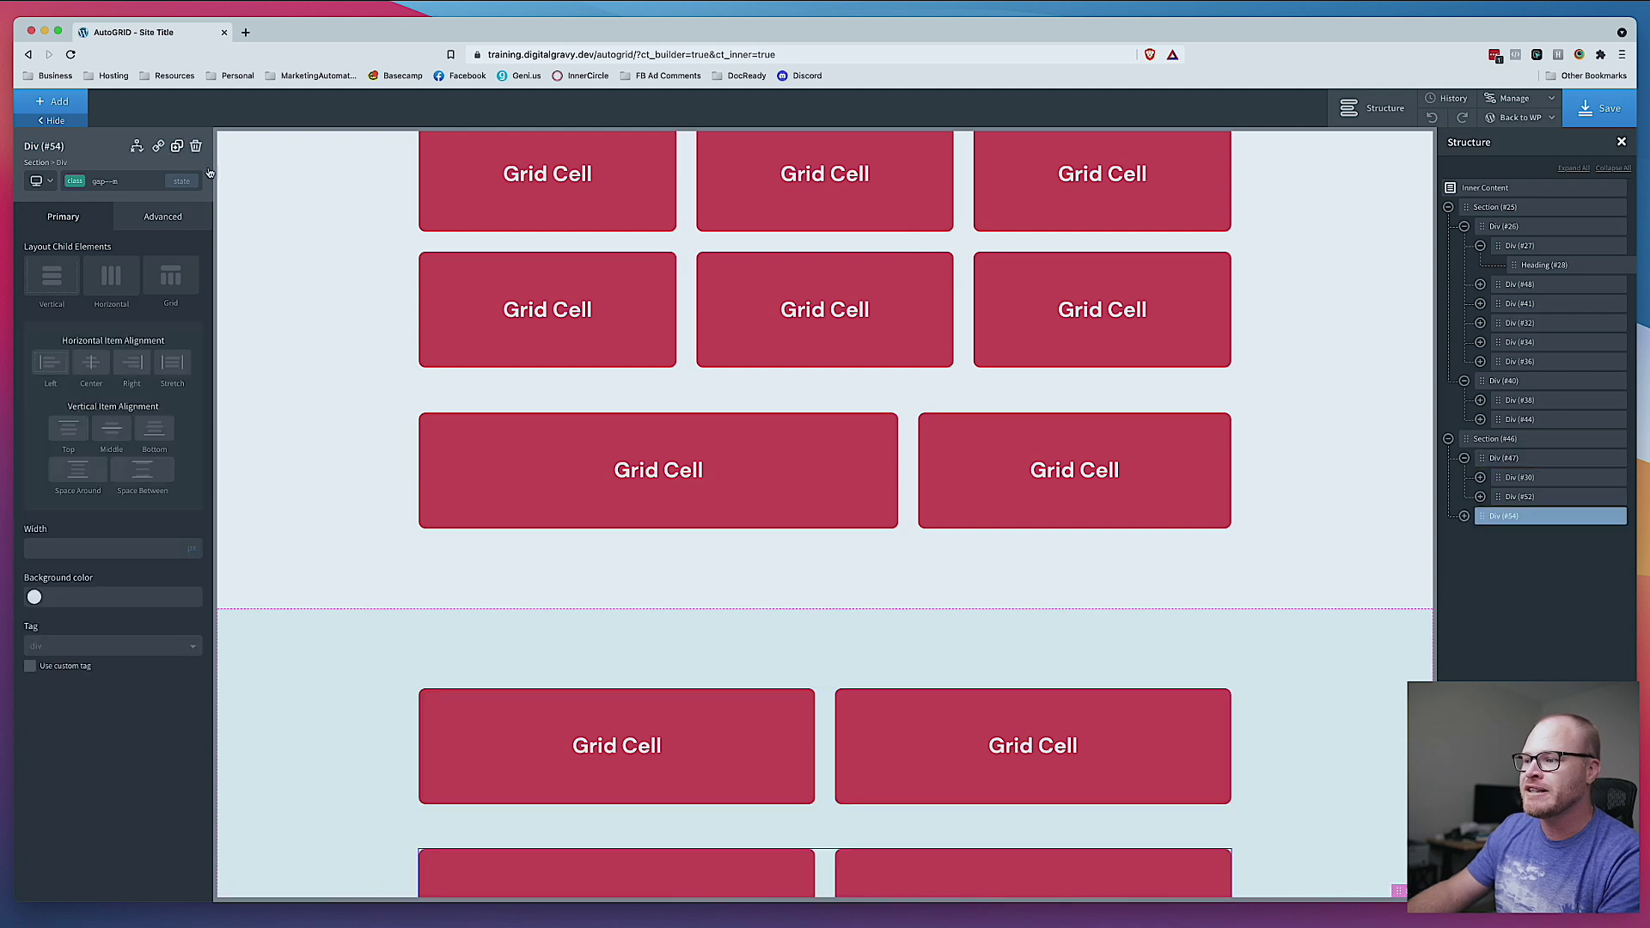
pyautogui.scroll(-2, 638, 587)
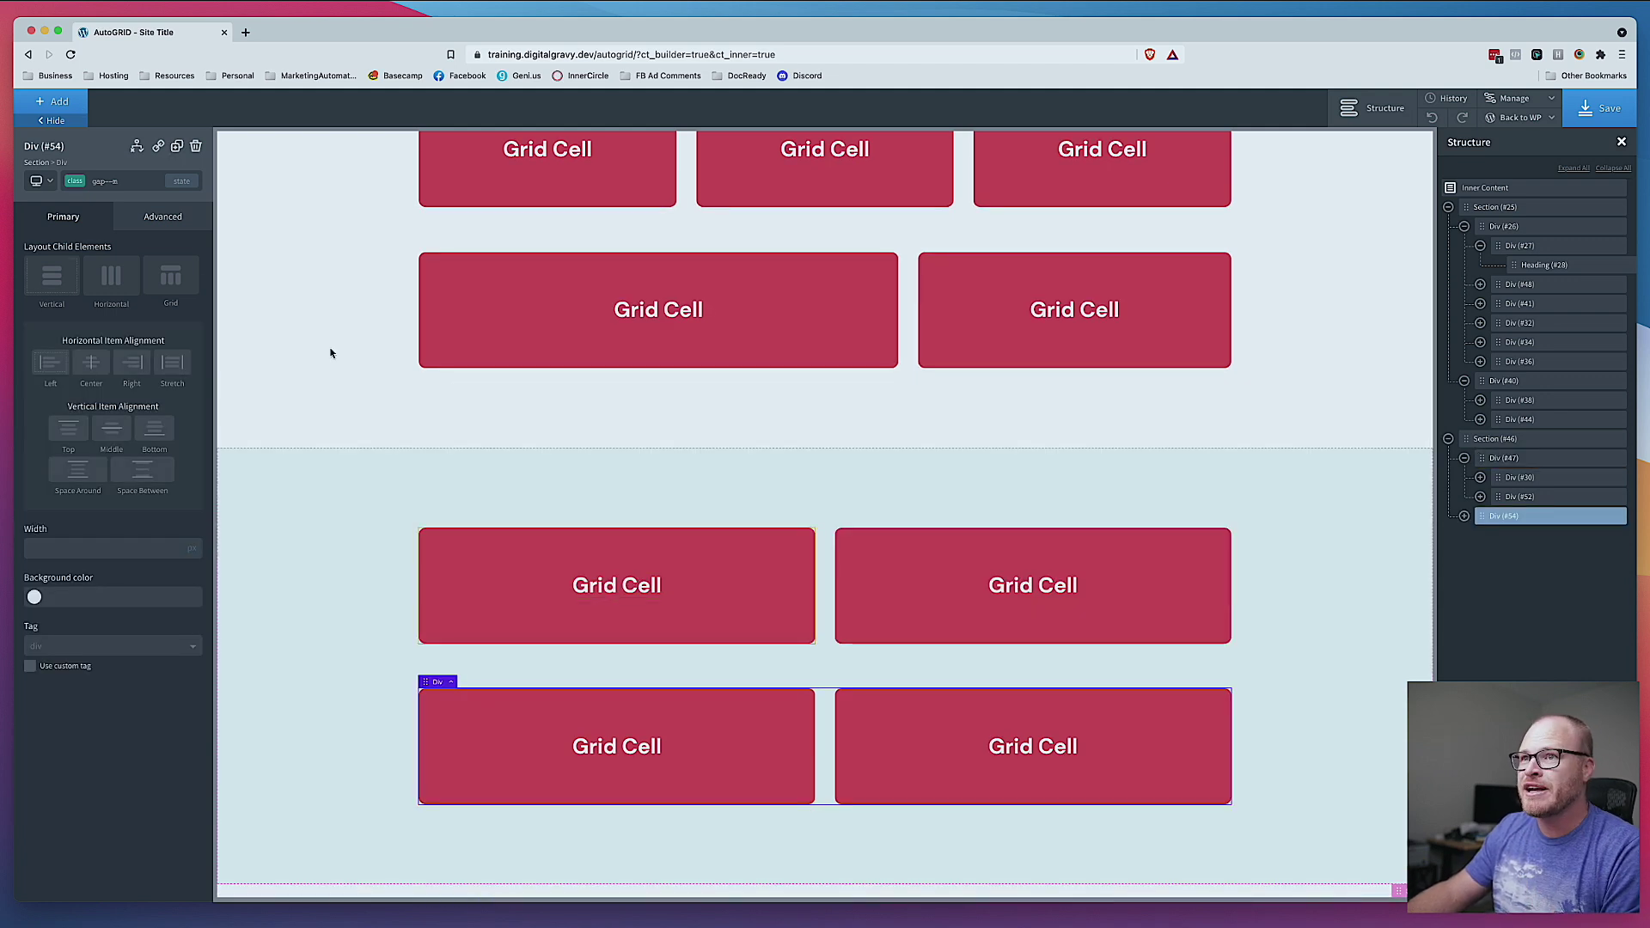
pyautogui.click(177, 146)
pyautogui.scroll(-2, 674, 554)
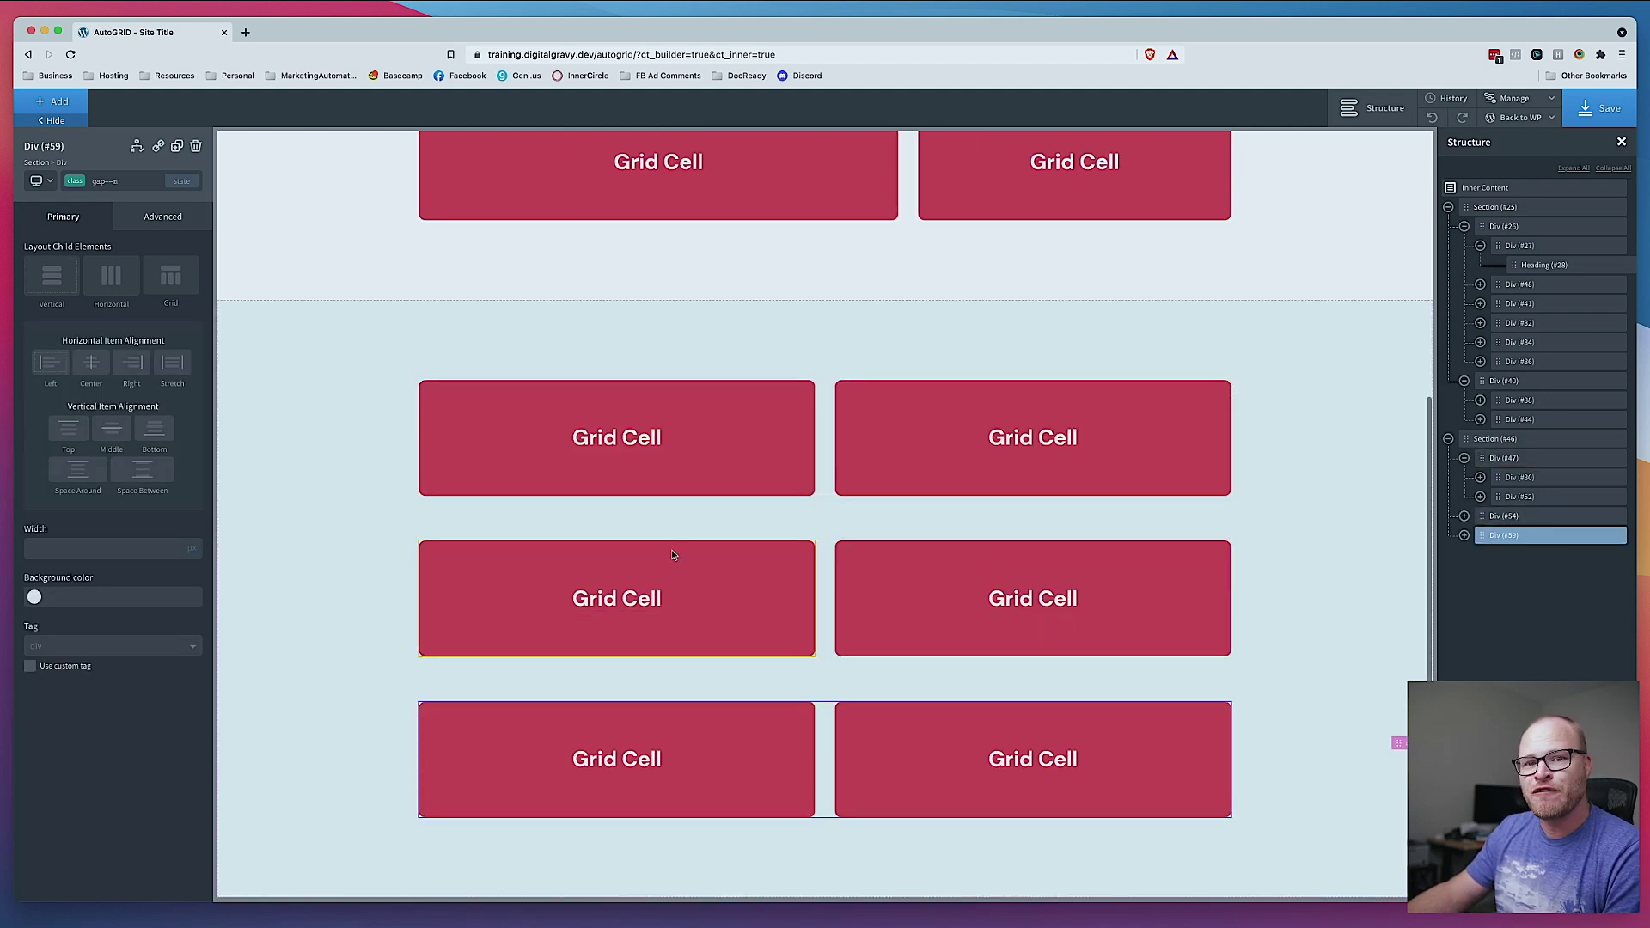
pyautogui.click(177, 146)
pyautogui.scroll(-2, 534, 442)
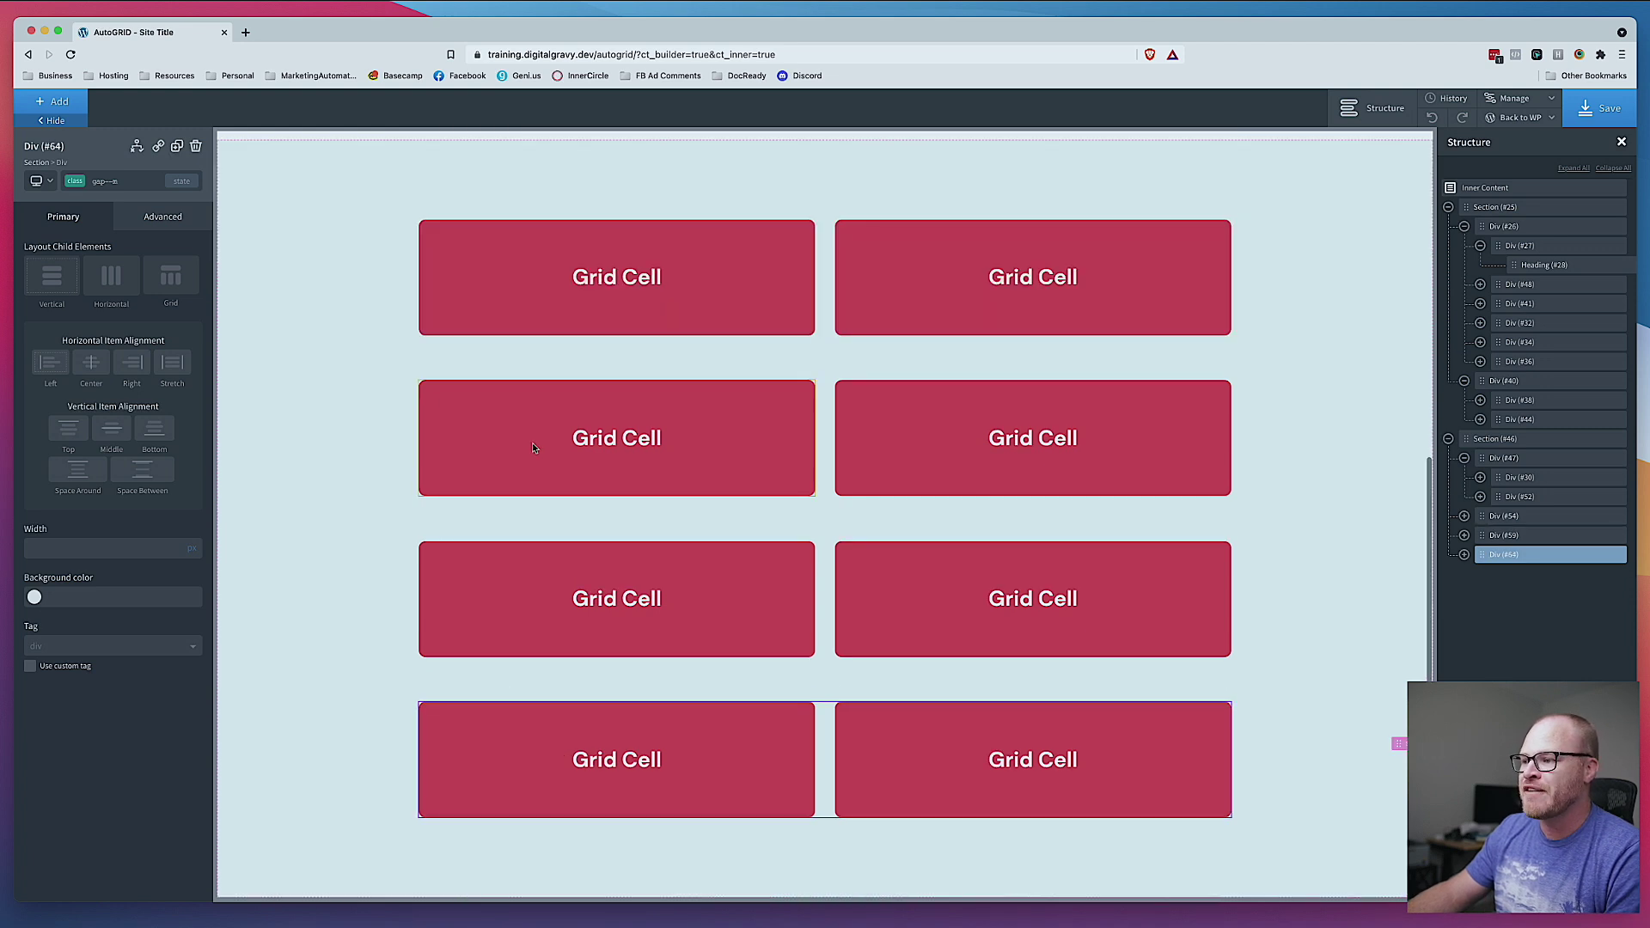
pyautogui.hotkey('ctrl', 'd')
pyautogui.scroll(-2, 427, 439)
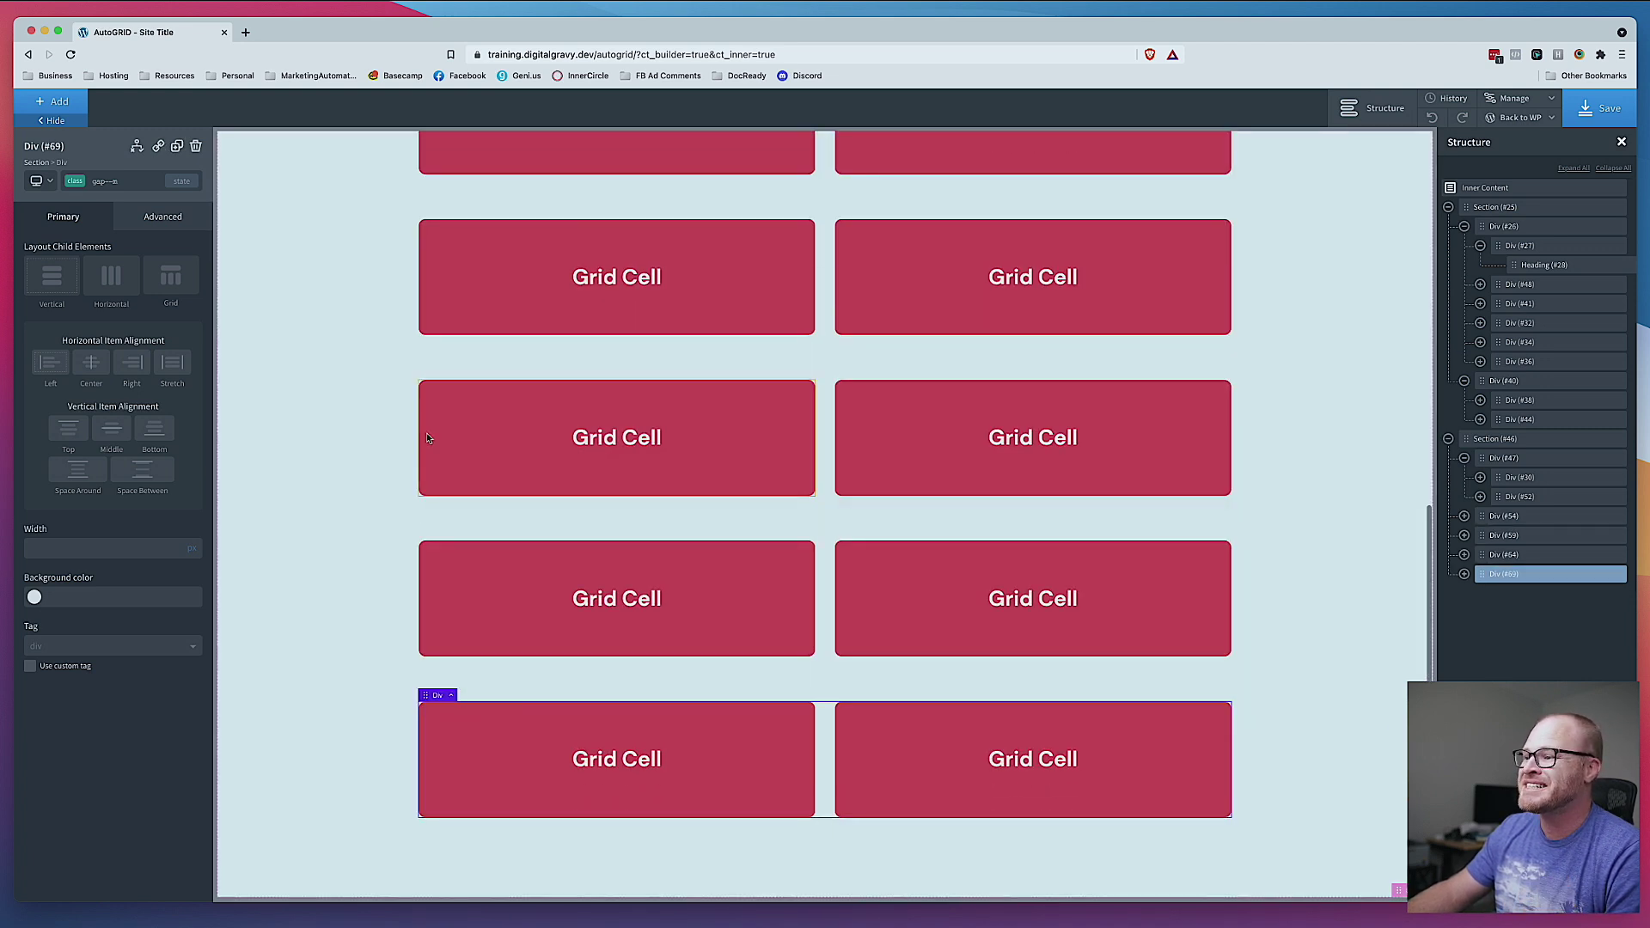
# Step: Duplicate the last grid row once more and delete the extra copy
pyautogui.click(177, 147)
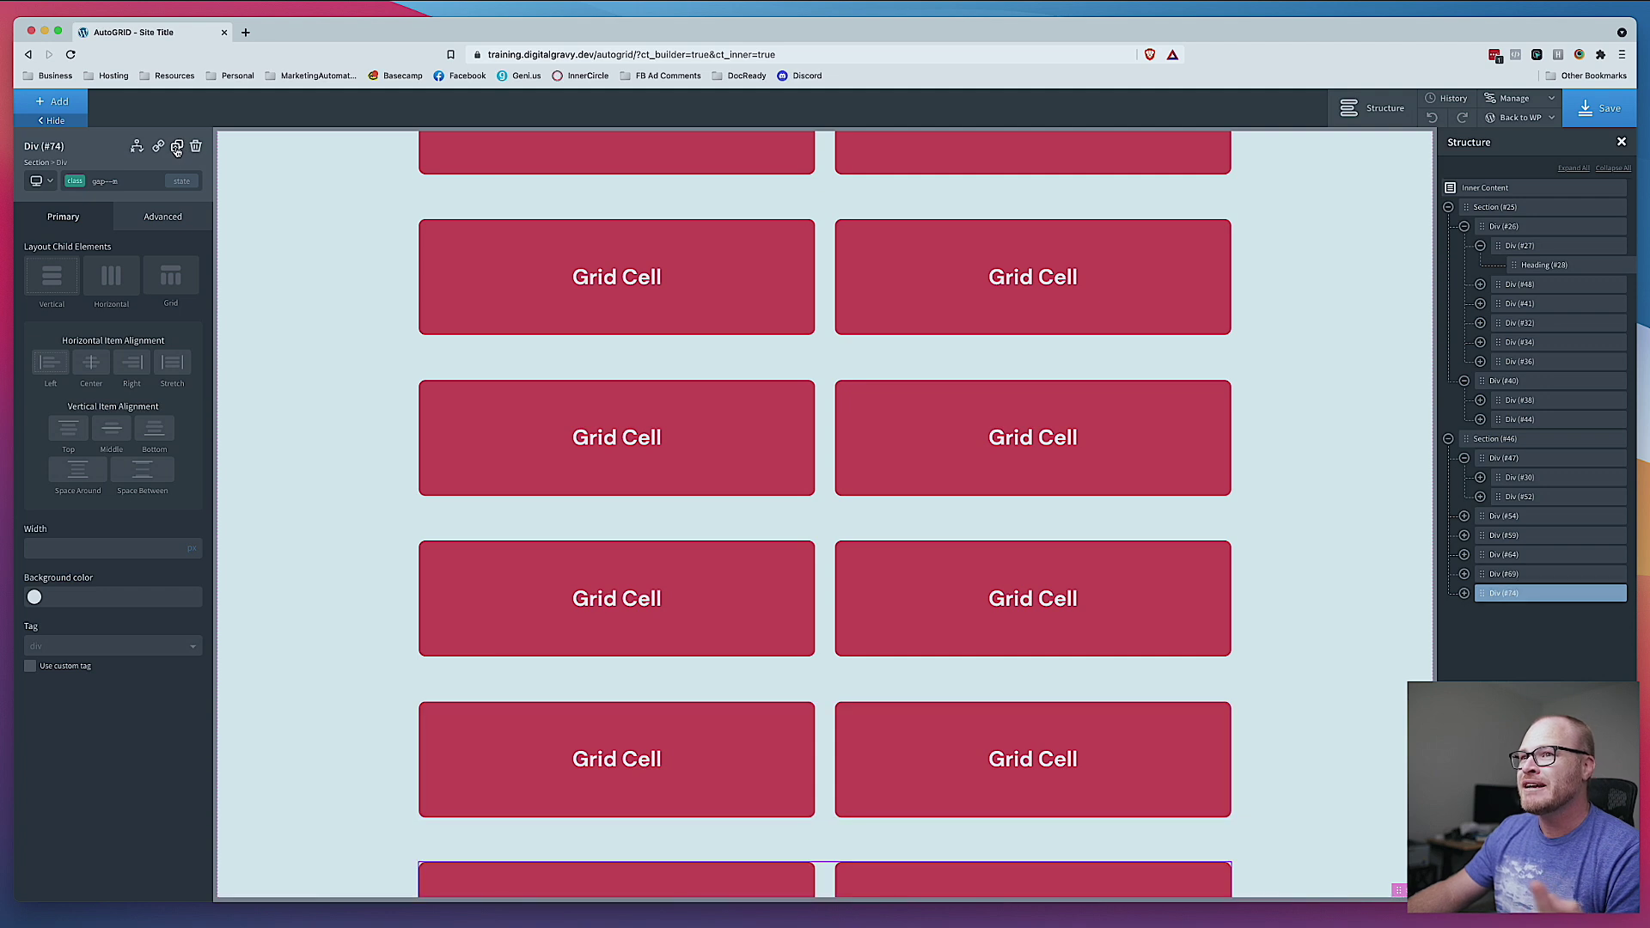
pyautogui.scroll(-2, 625, 518)
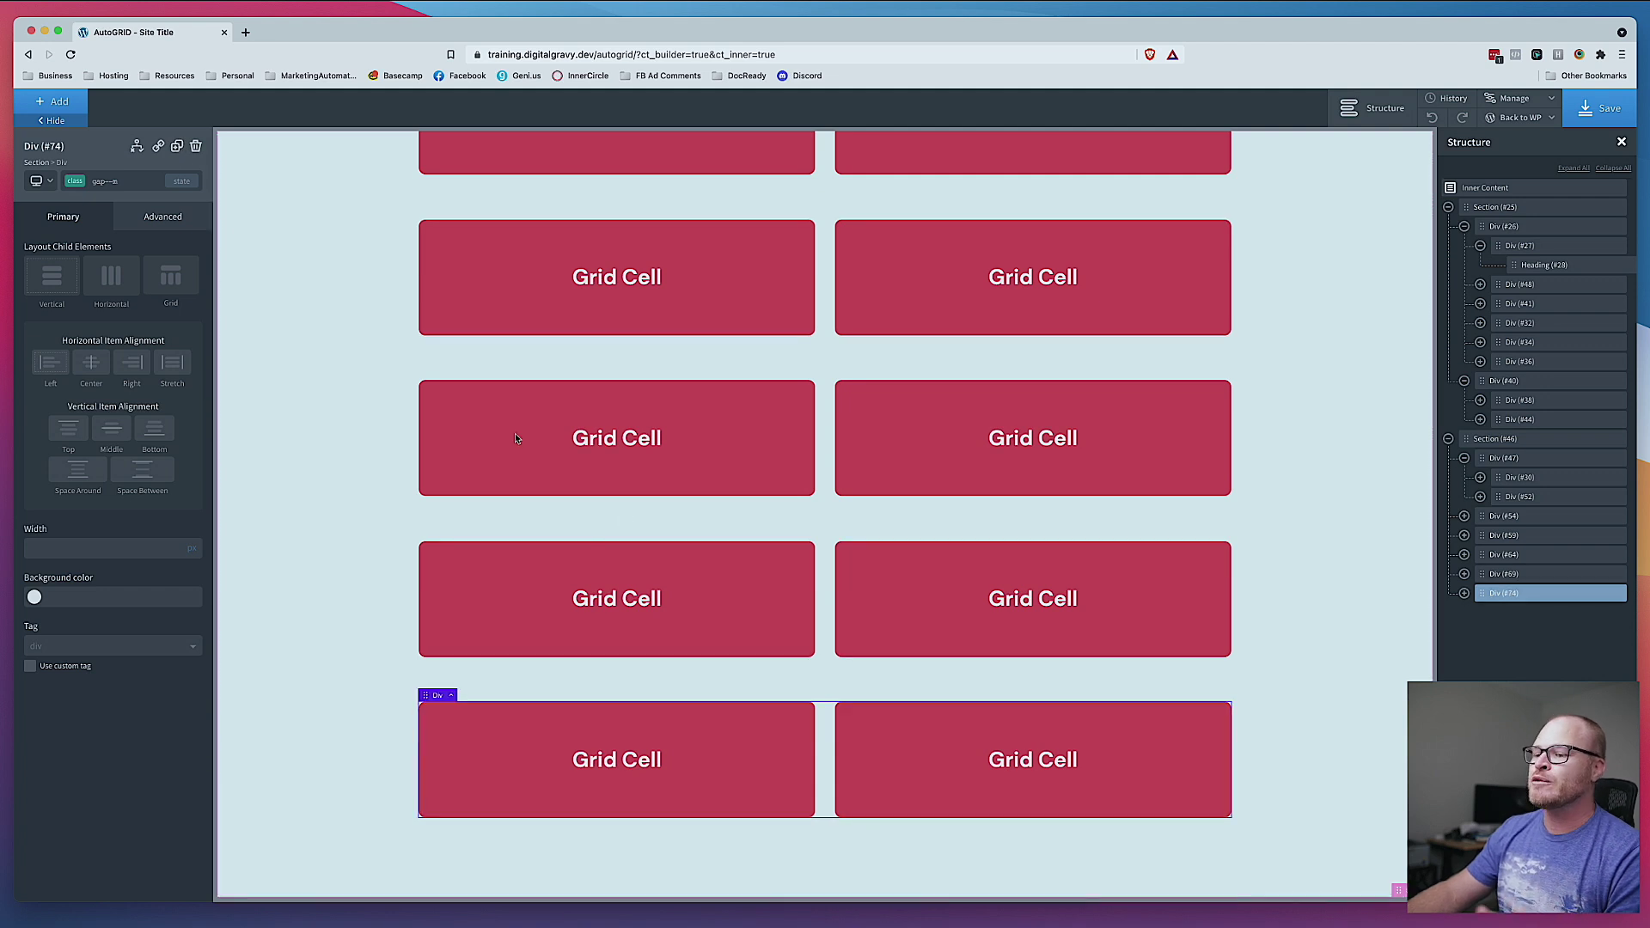
pyautogui.click(196, 146)
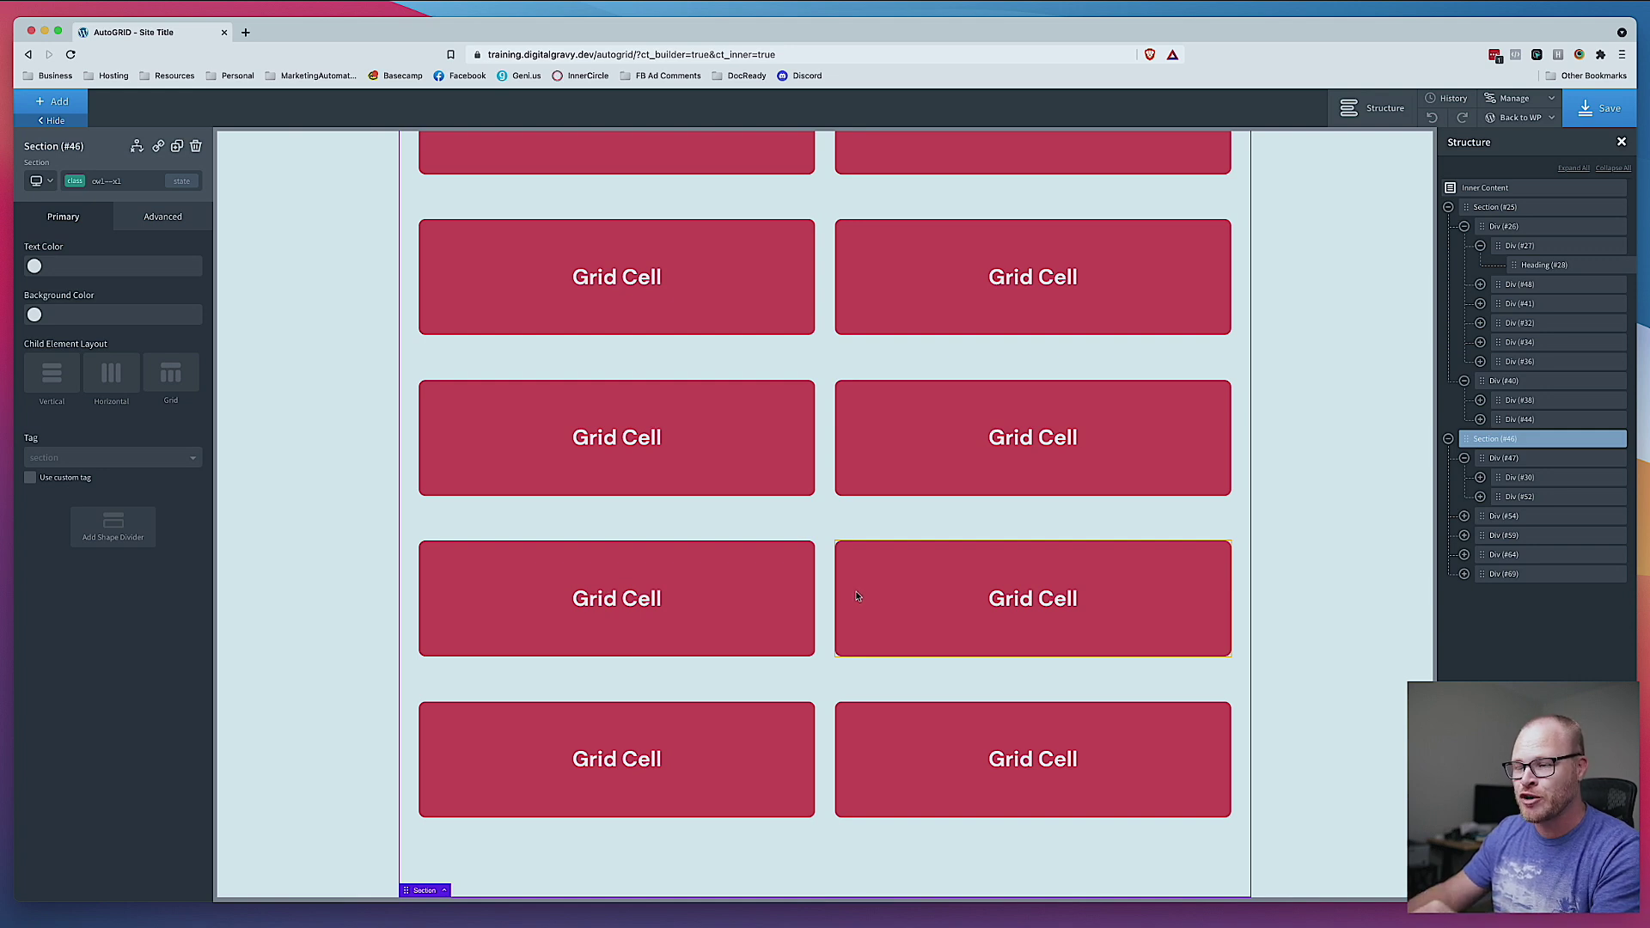
# Step: Replace the grid--auto-2 class on the new section's second grid row with grid--auto-3
pyautogui.scroll(1, 858, 599)
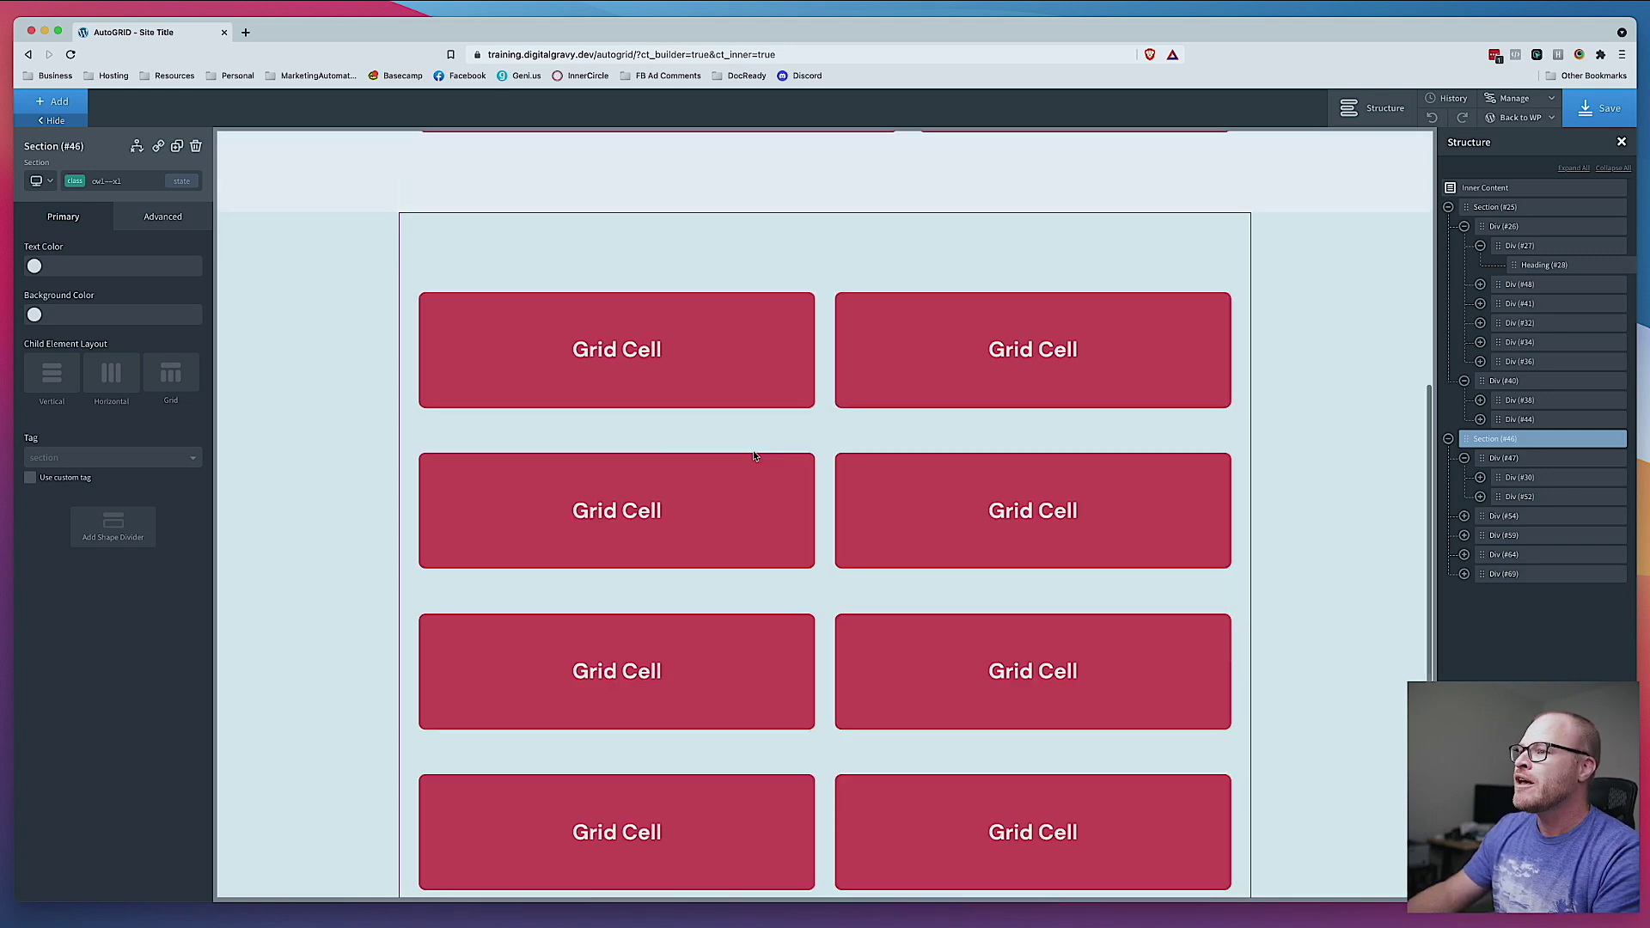
pyautogui.click(827, 535)
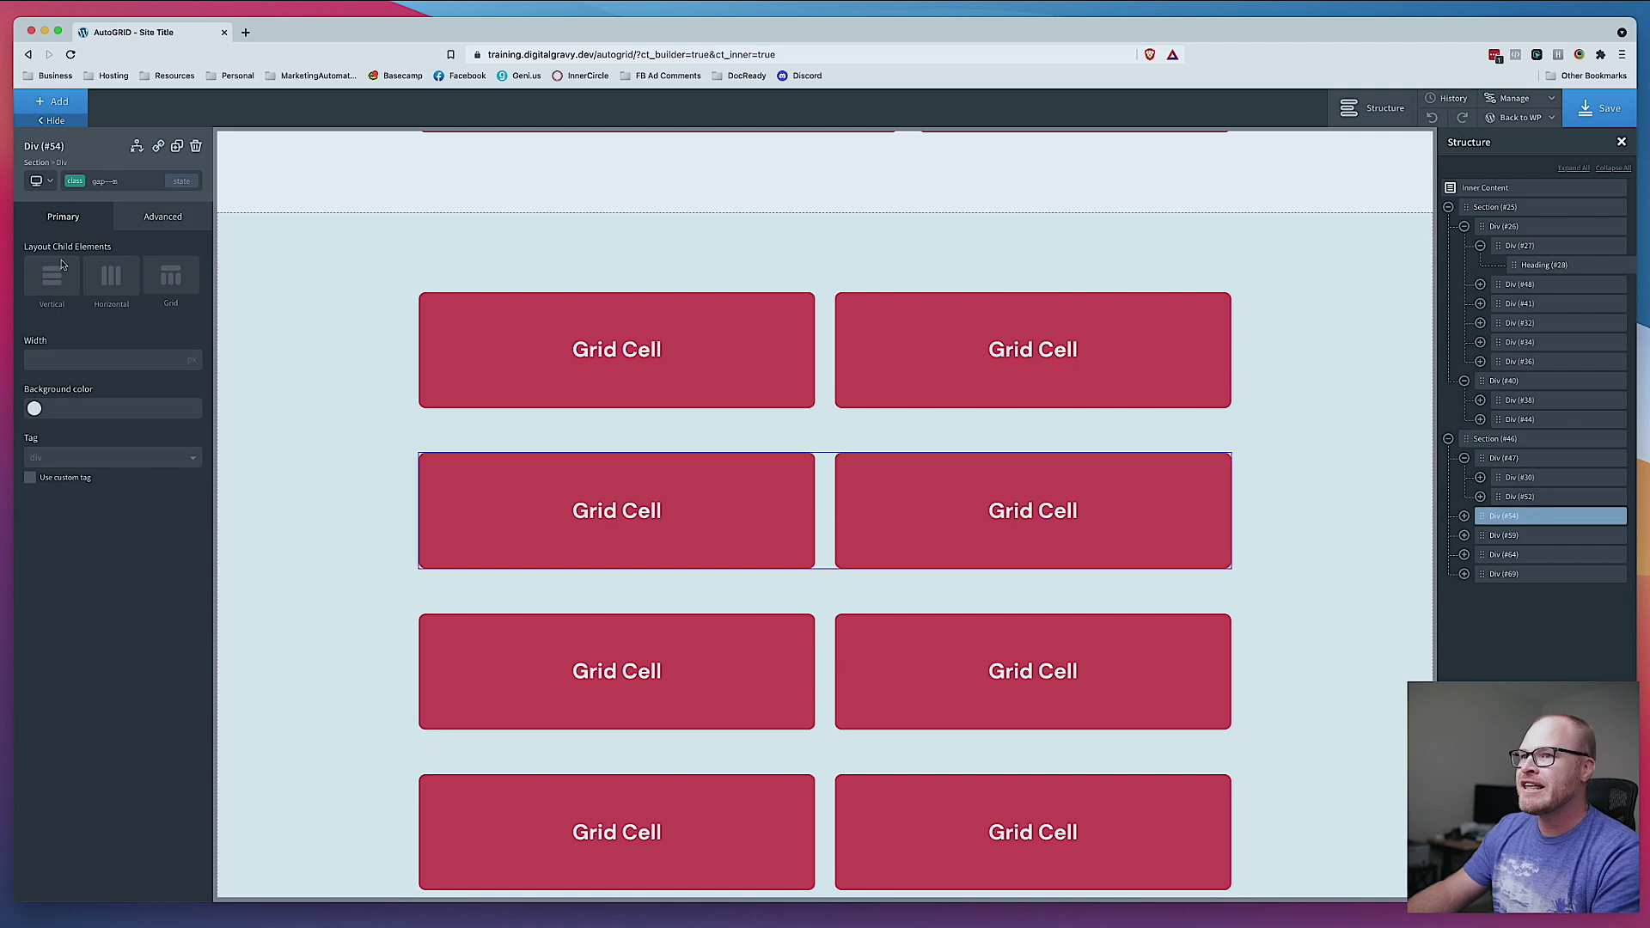
pyautogui.click(125, 183)
pyautogui.click(190, 257)
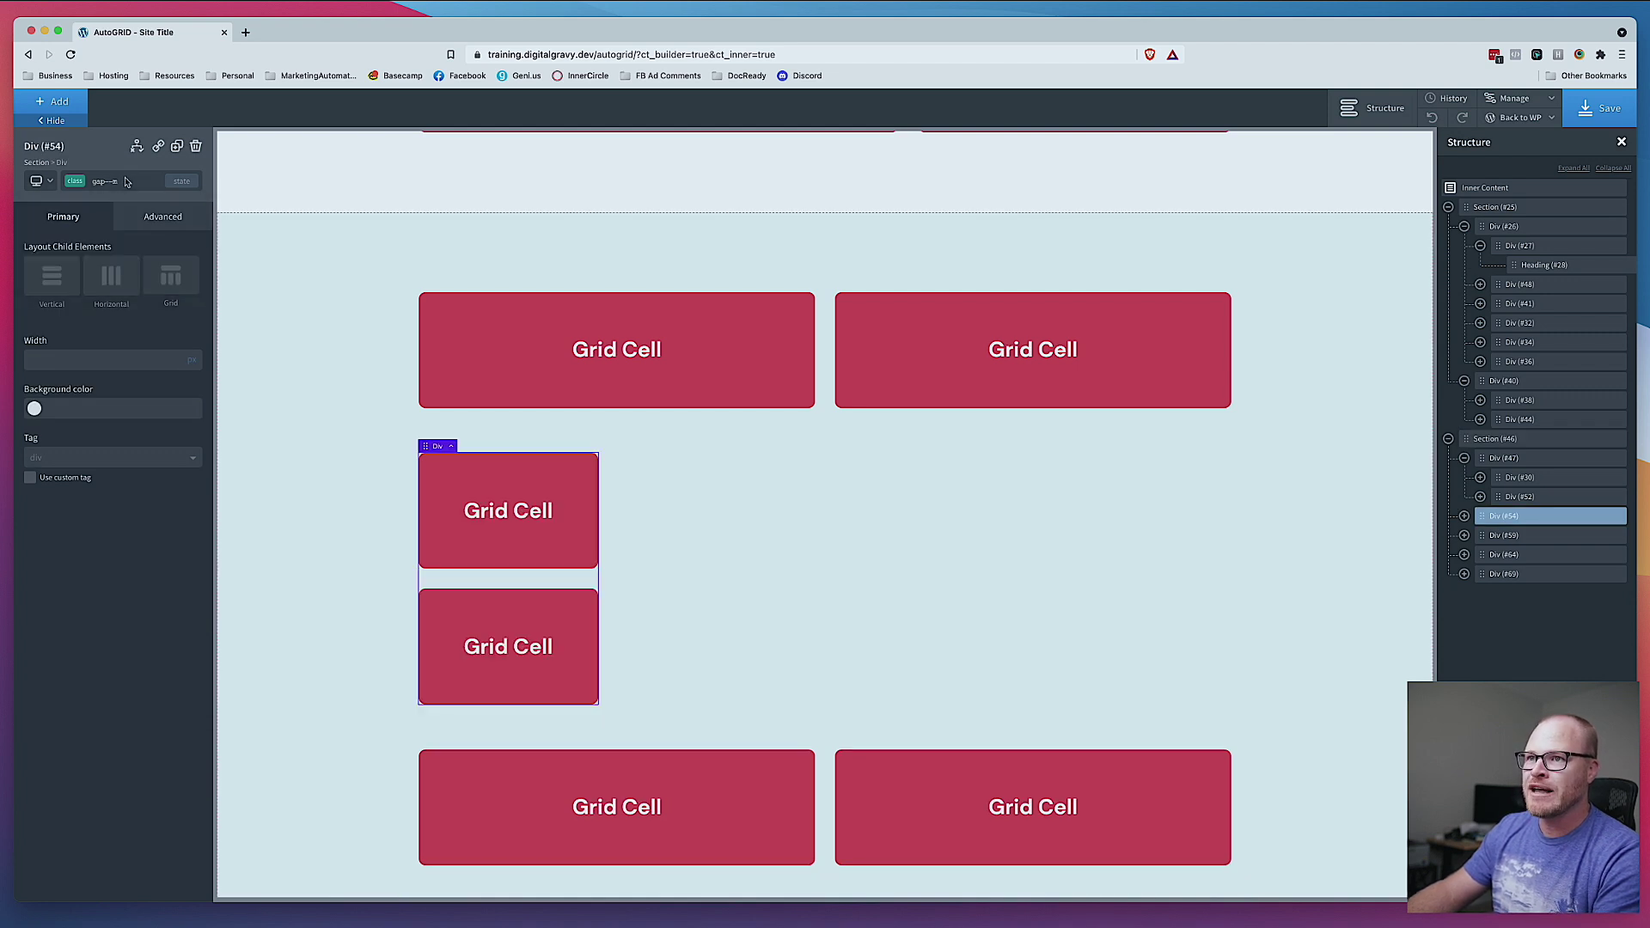
pyautogui.click(125, 178)
pyautogui.write('grid--auto-3')
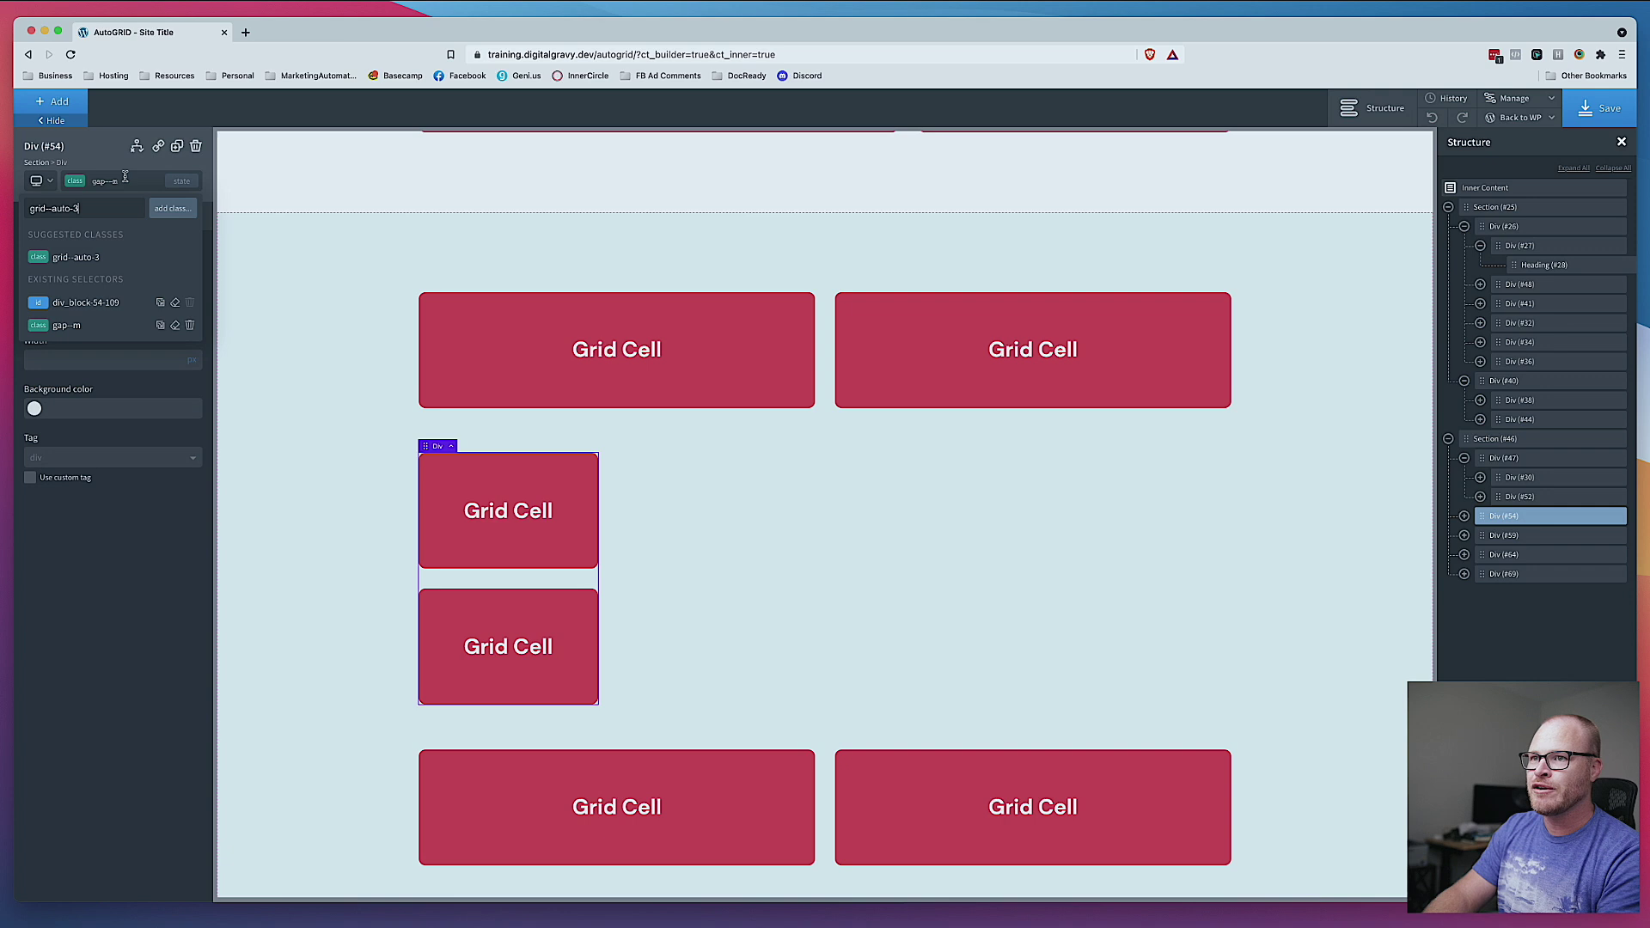
pyautogui.press('Return')
# Step: Duplicate the second grid row's last cell to fill its third column
pyautogui.scroll(-2, 988, 567)
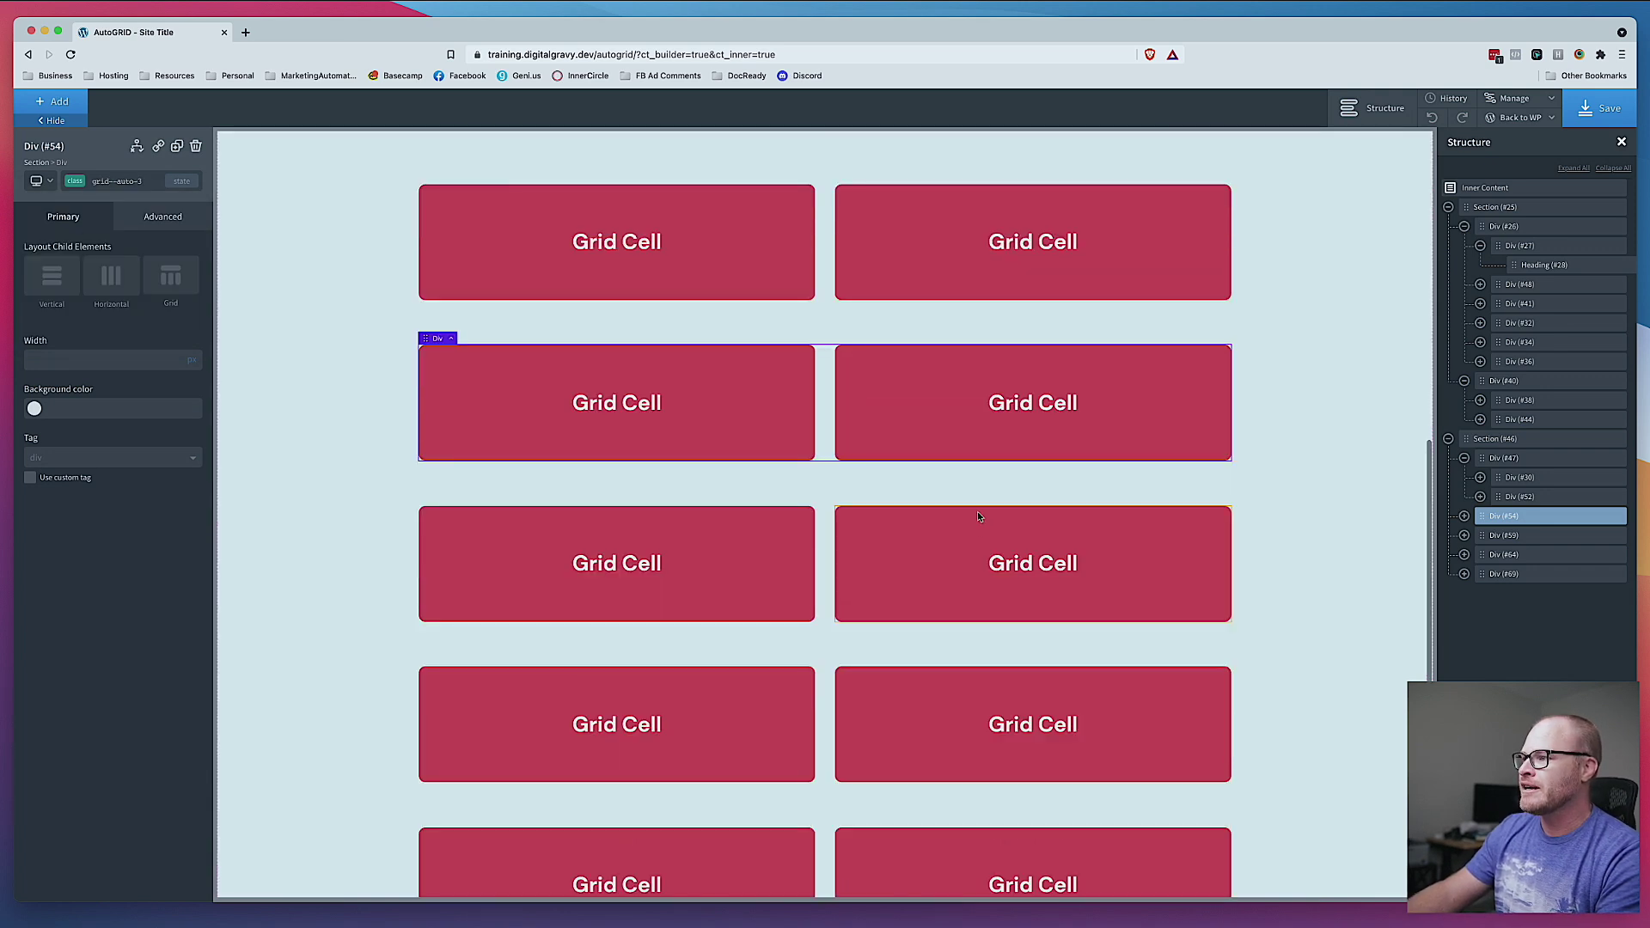
pyautogui.click(963, 438)
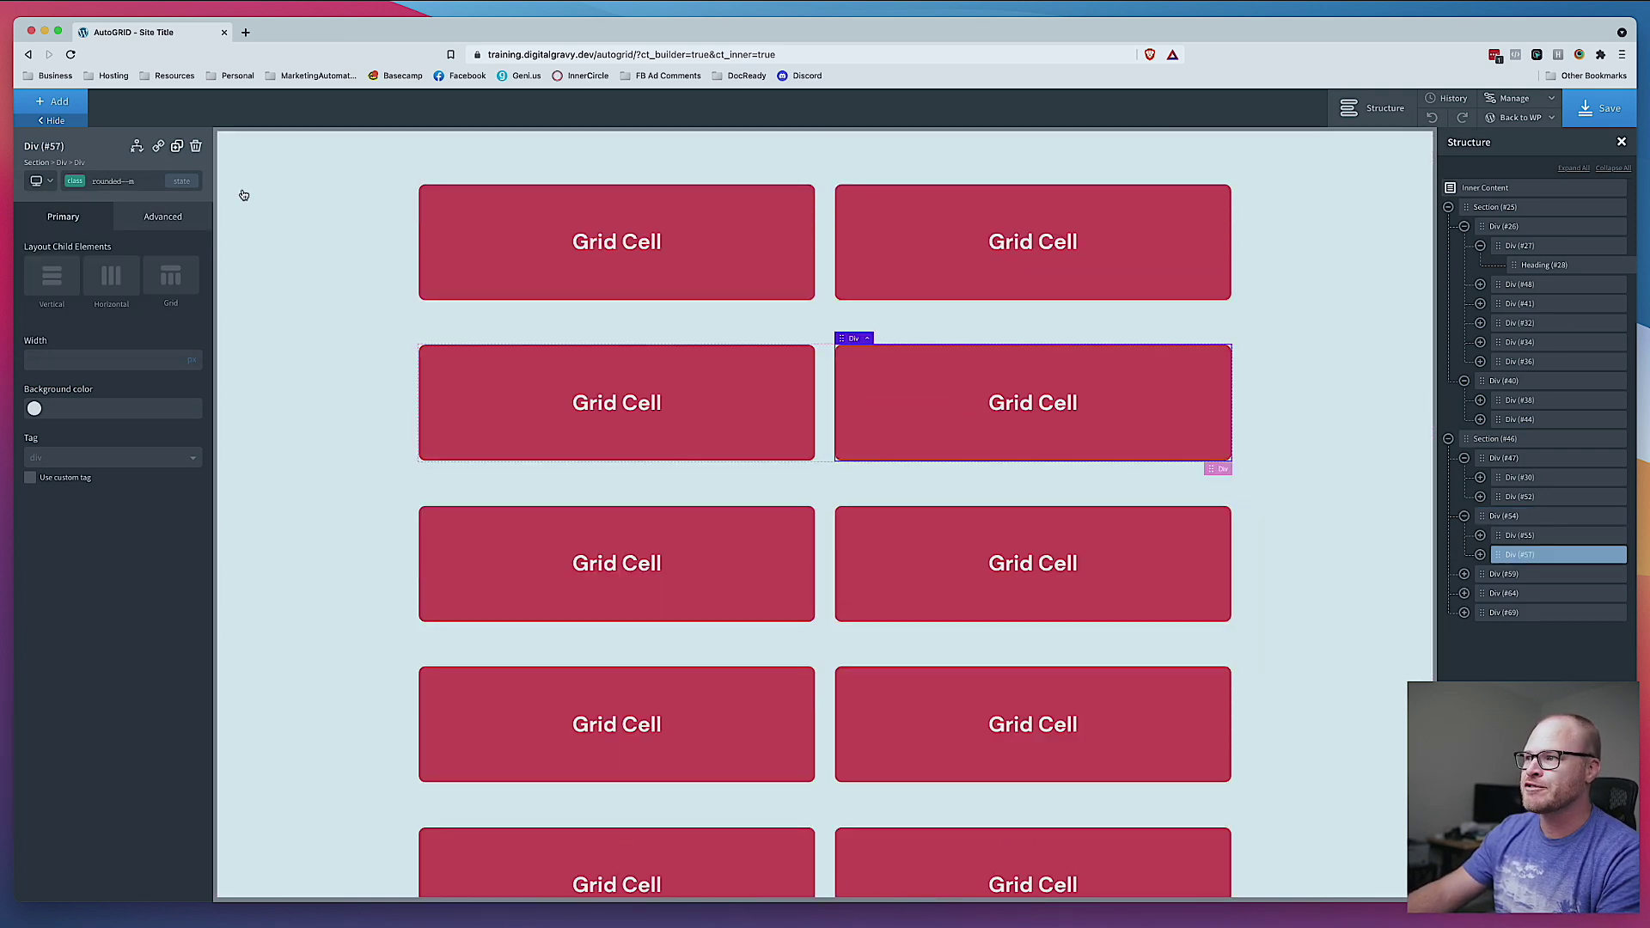
pyautogui.click(176, 146)
# Step: Replace the grid--auto-2 class on the new section's third grid row with grid--auto-4
pyautogui.click(823, 555)
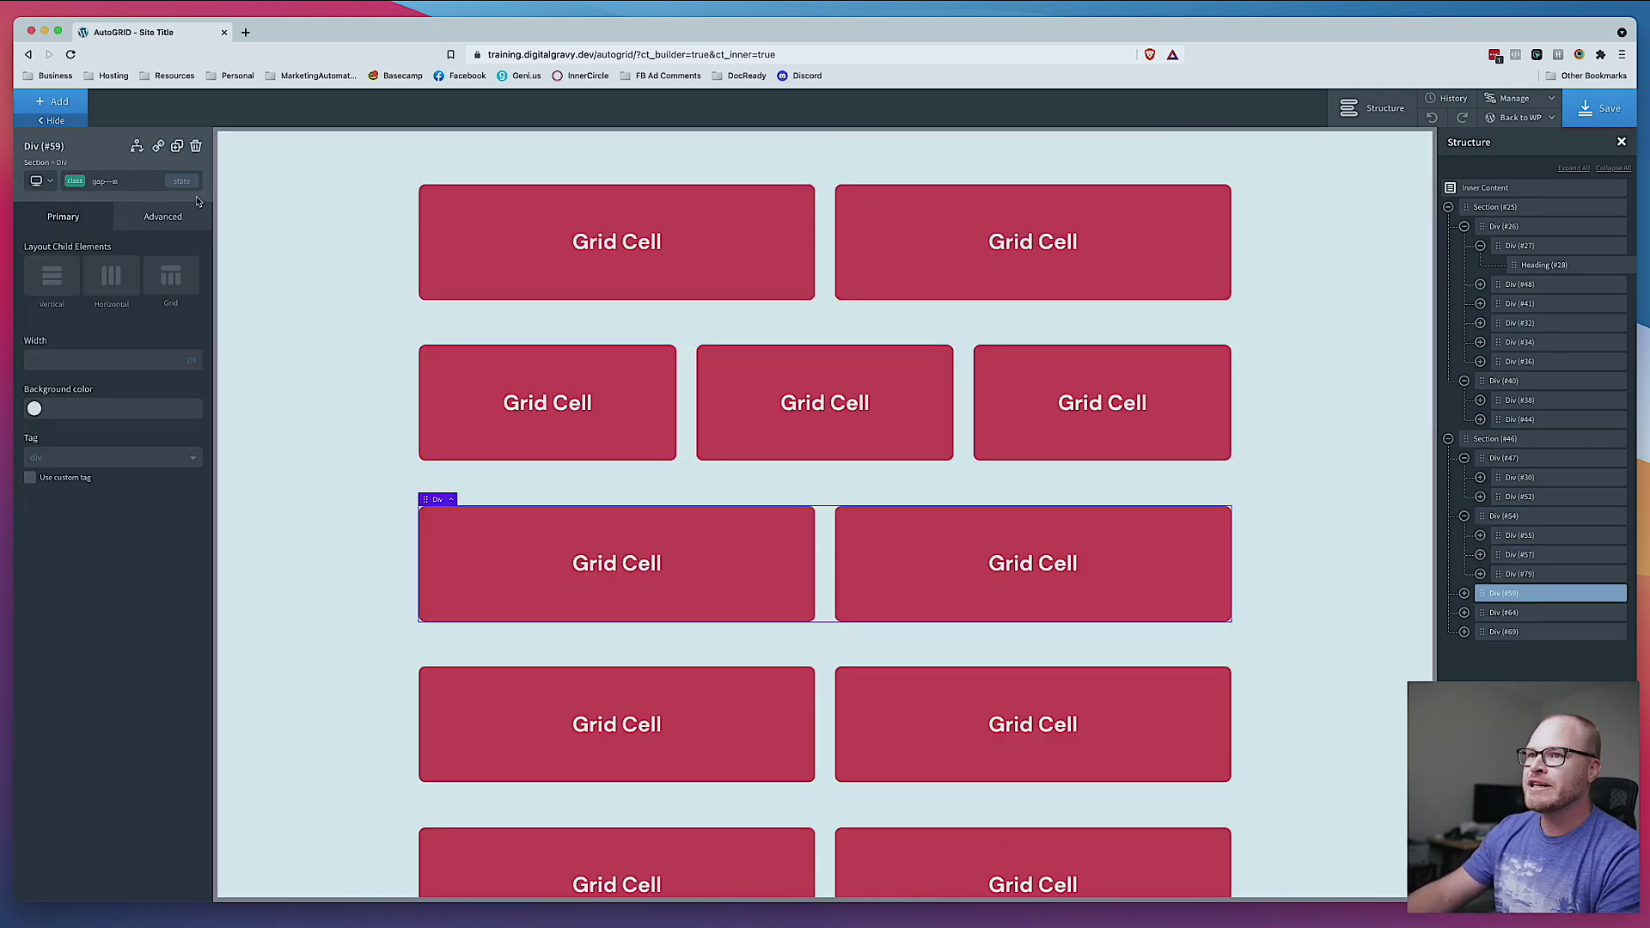
pyautogui.click(146, 184)
pyautogui.click(190, 327)
pyautogui.click(132, 183)
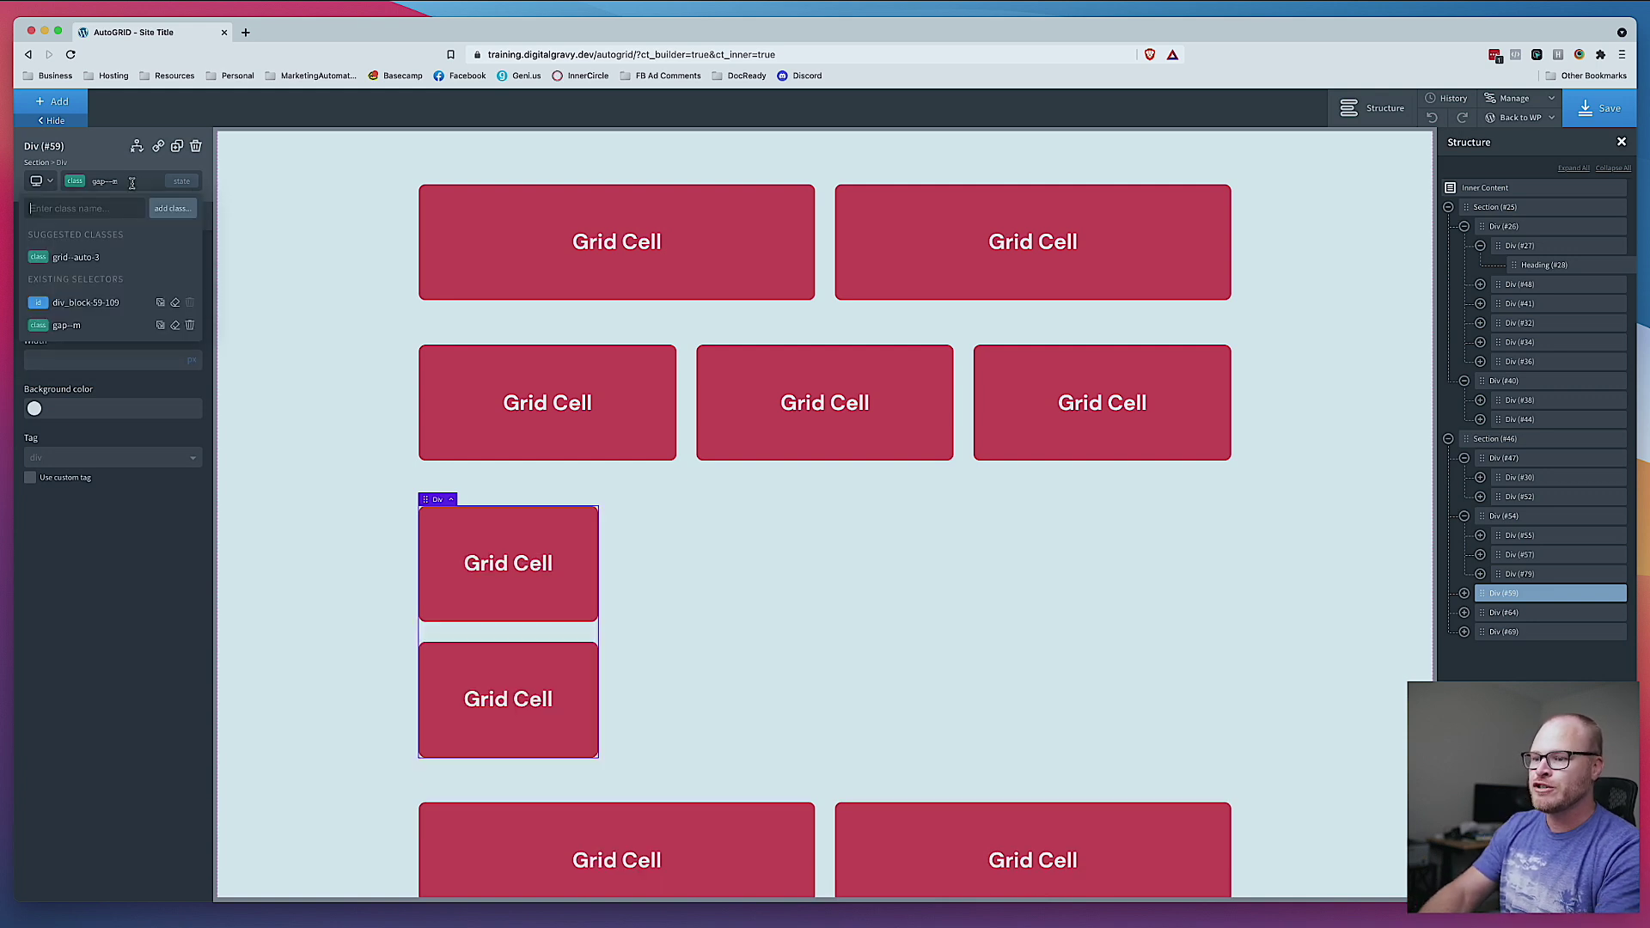
pyautogui.write('grid--auto-4')
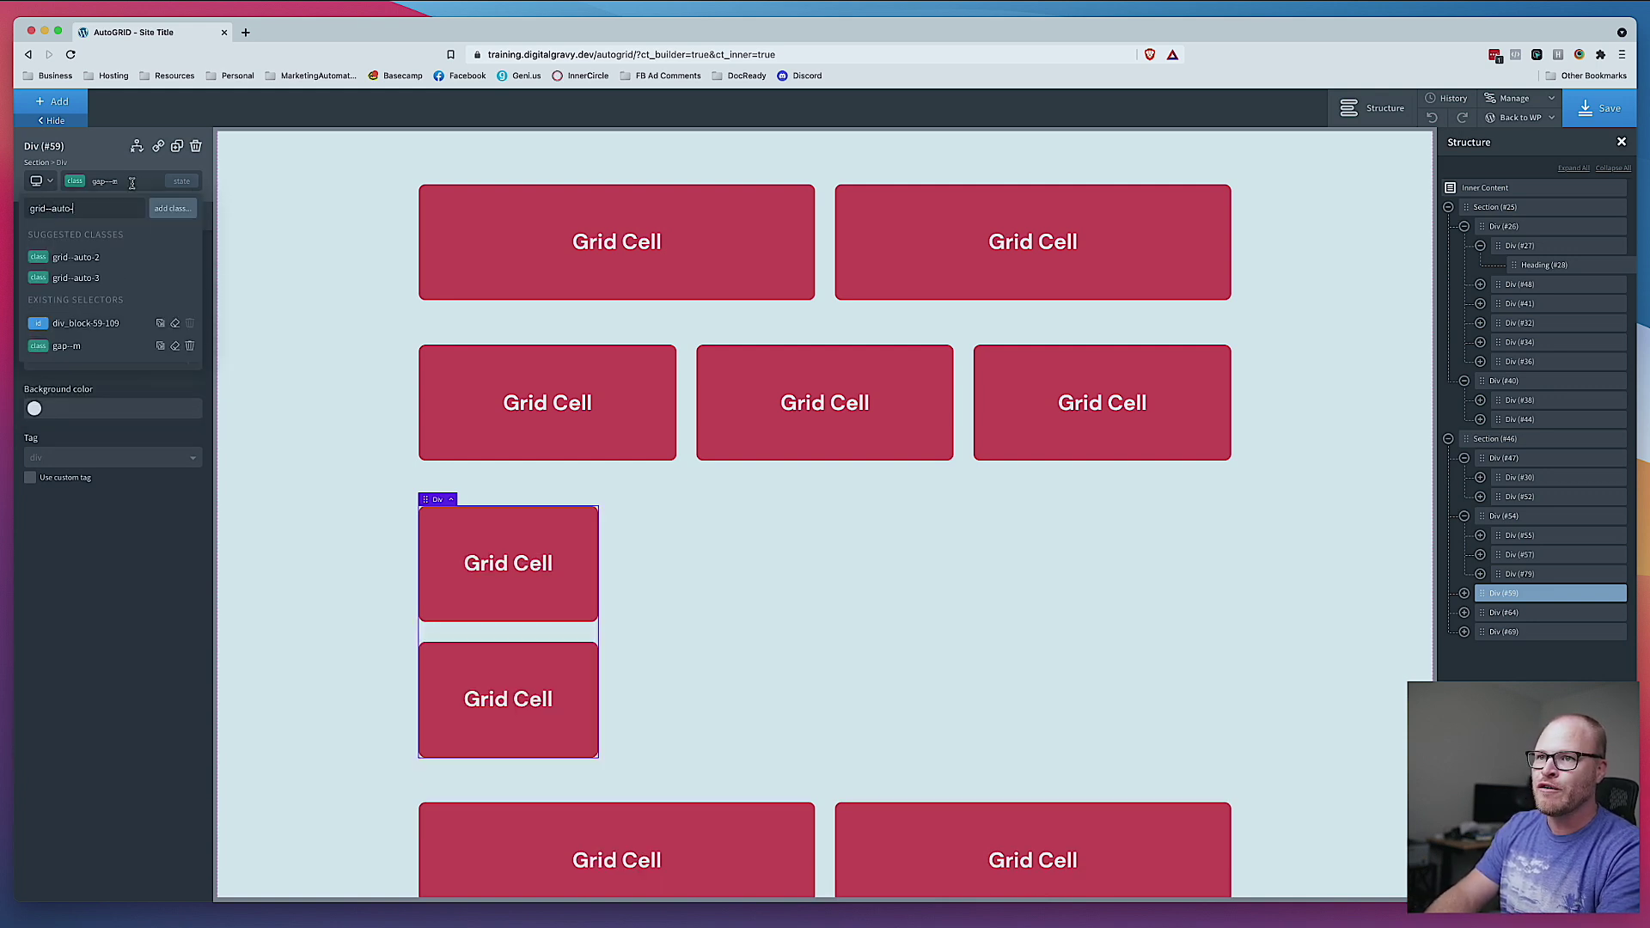
pyautogui.press('Return')
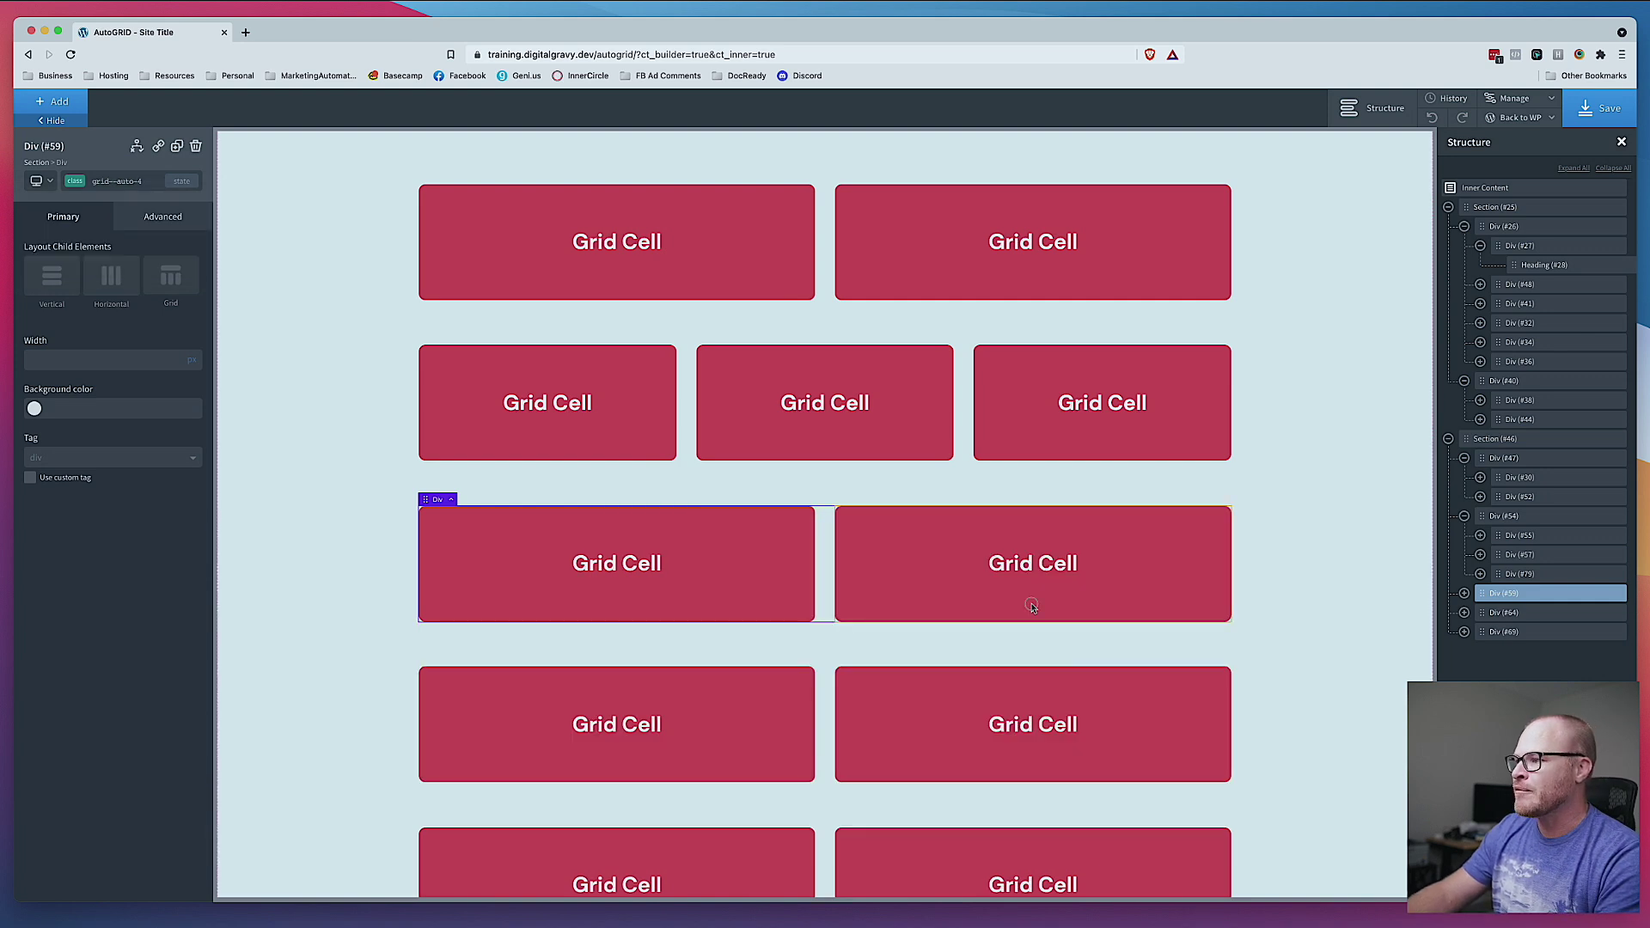
# Step: Duplicate the third grid row's last cell twice to fill its four columns
pyautogui.click(901, 581)
pyautogui.click(176, 148)
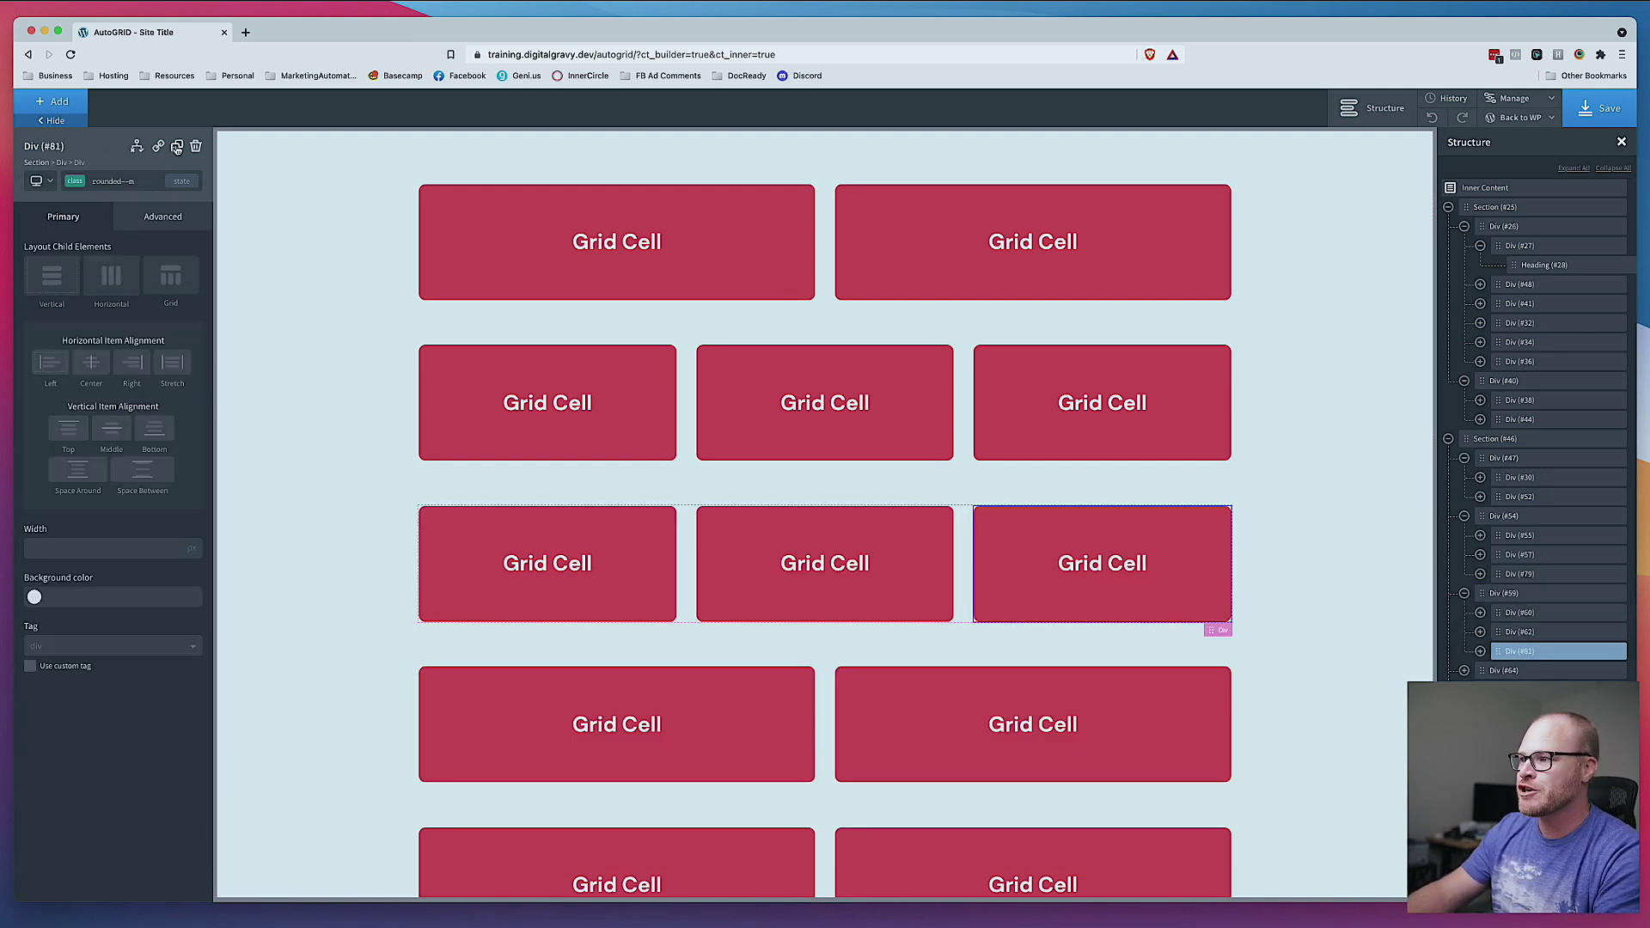
pyautogui.click(176, 147)
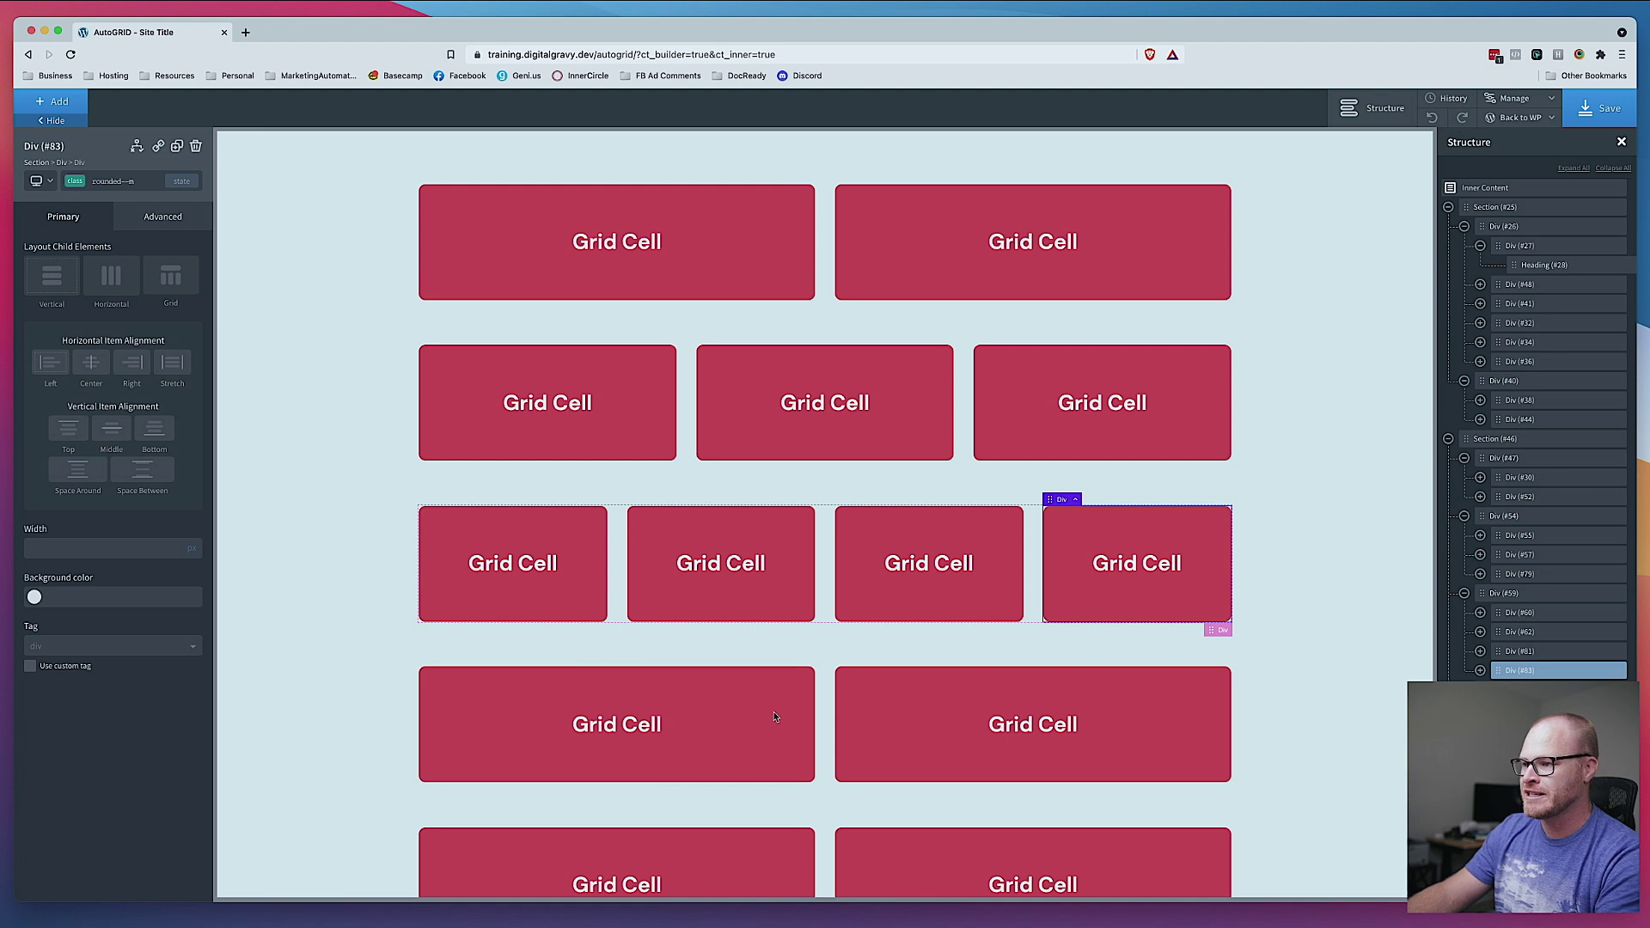
# Step: Duplicate the fourth grid row's last cell three times and replace that row's grid--auto-2 class with grid--auto-5
pyautogui.click(892, 715)
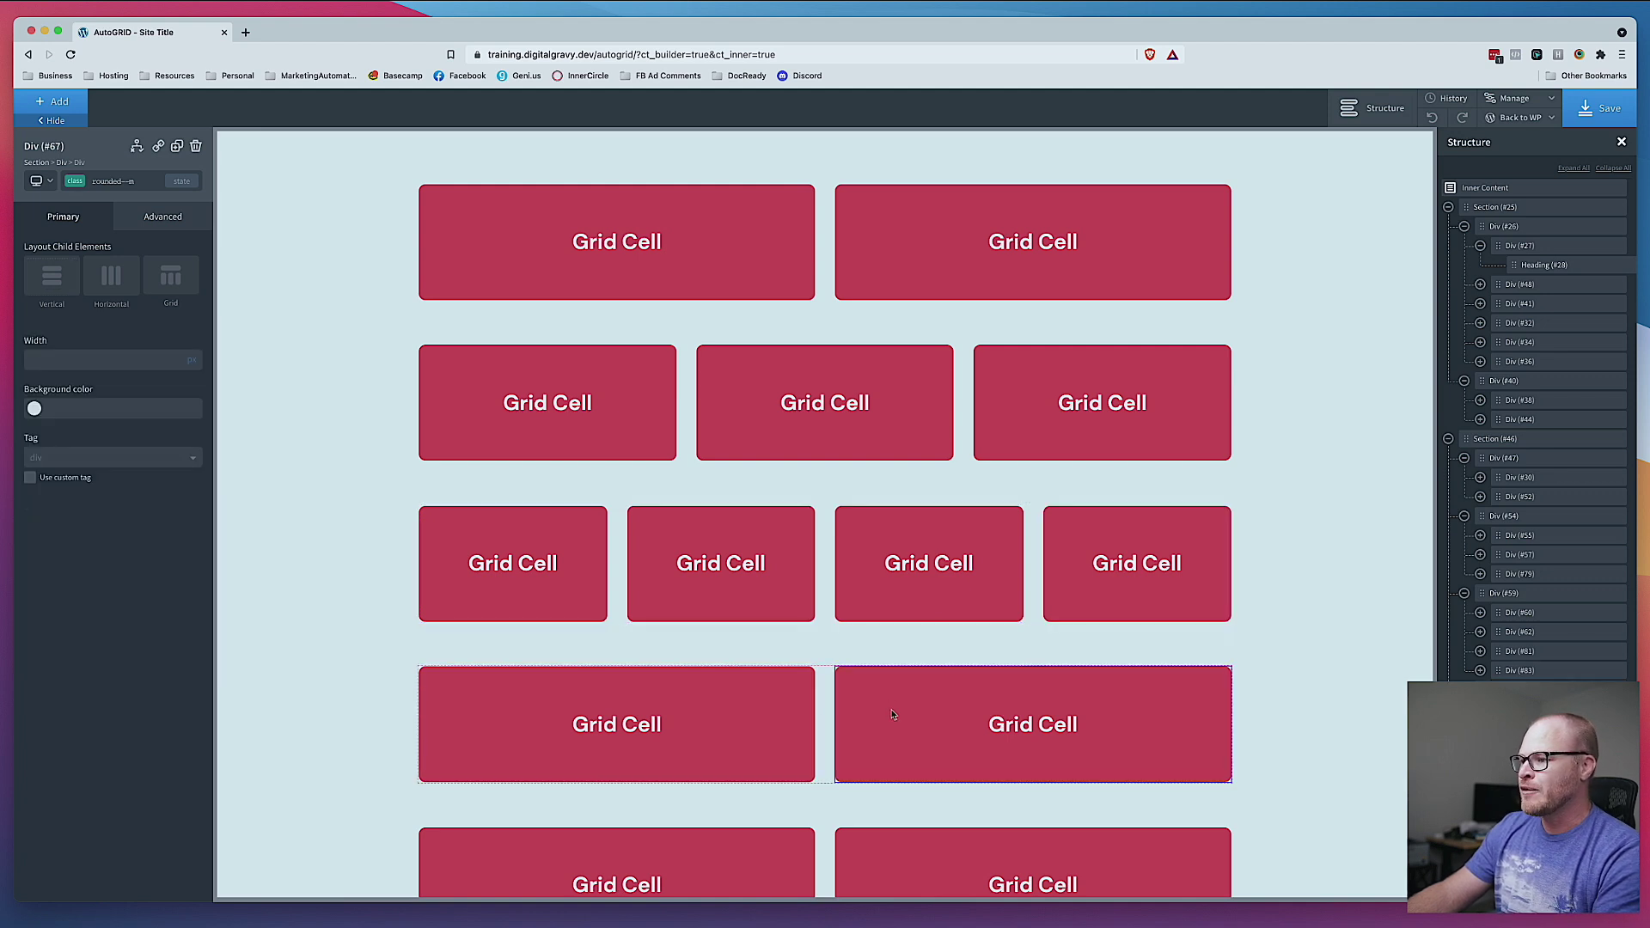
pyautogui.click(177, 146)
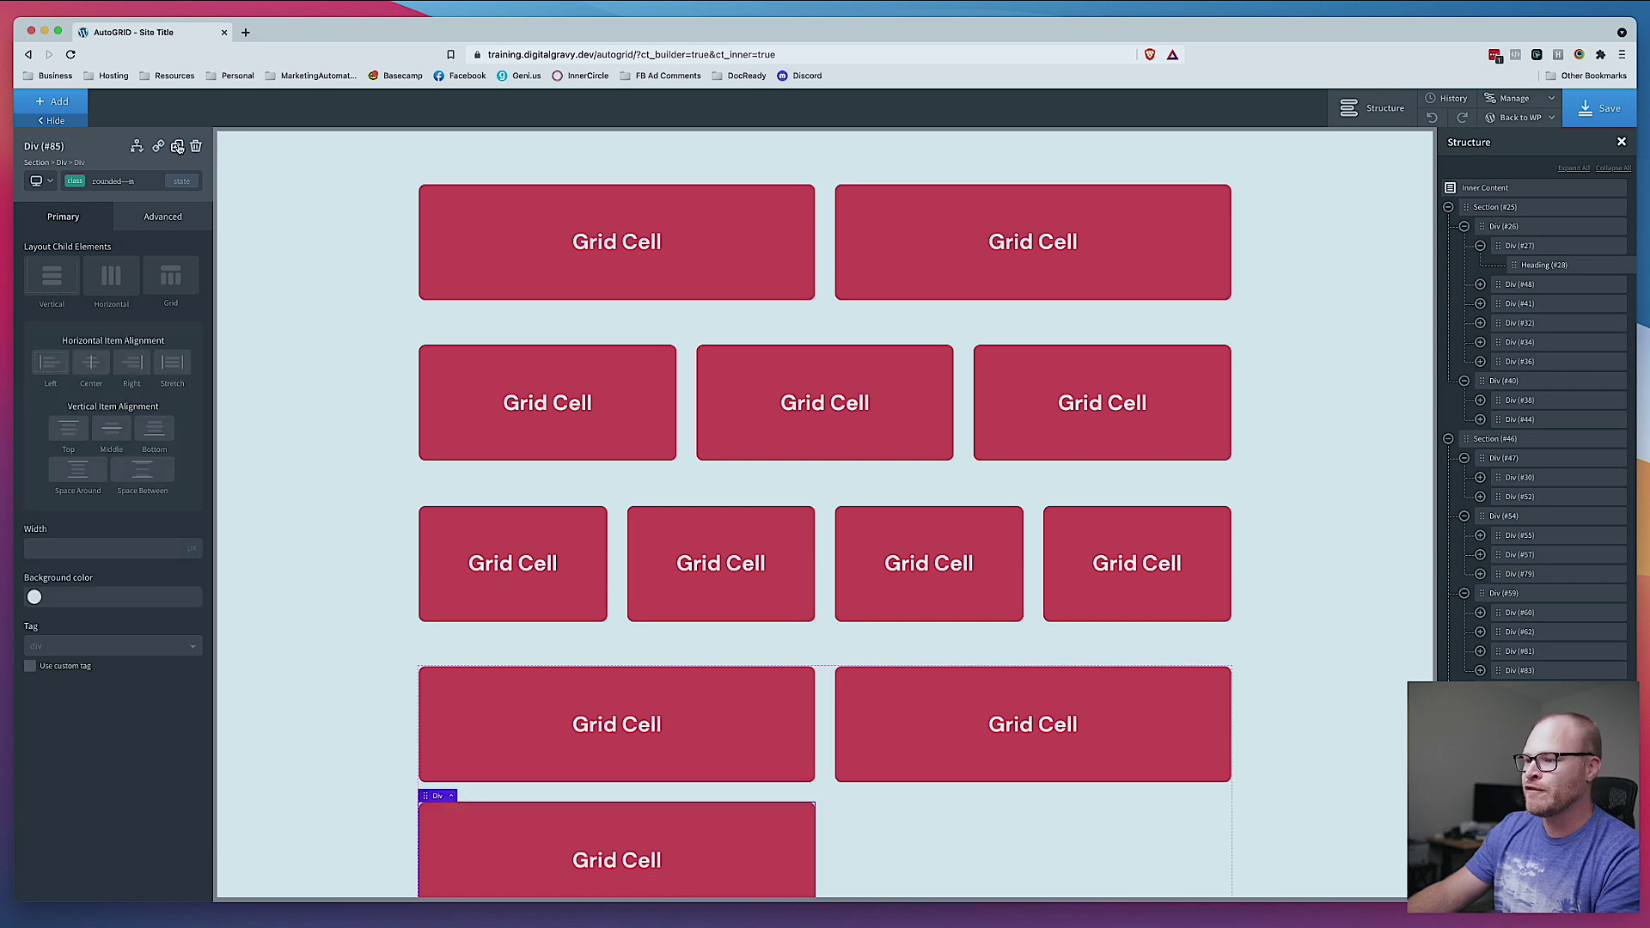
pyautogui.click(824, 791)
pyautogui.click(120, 181)
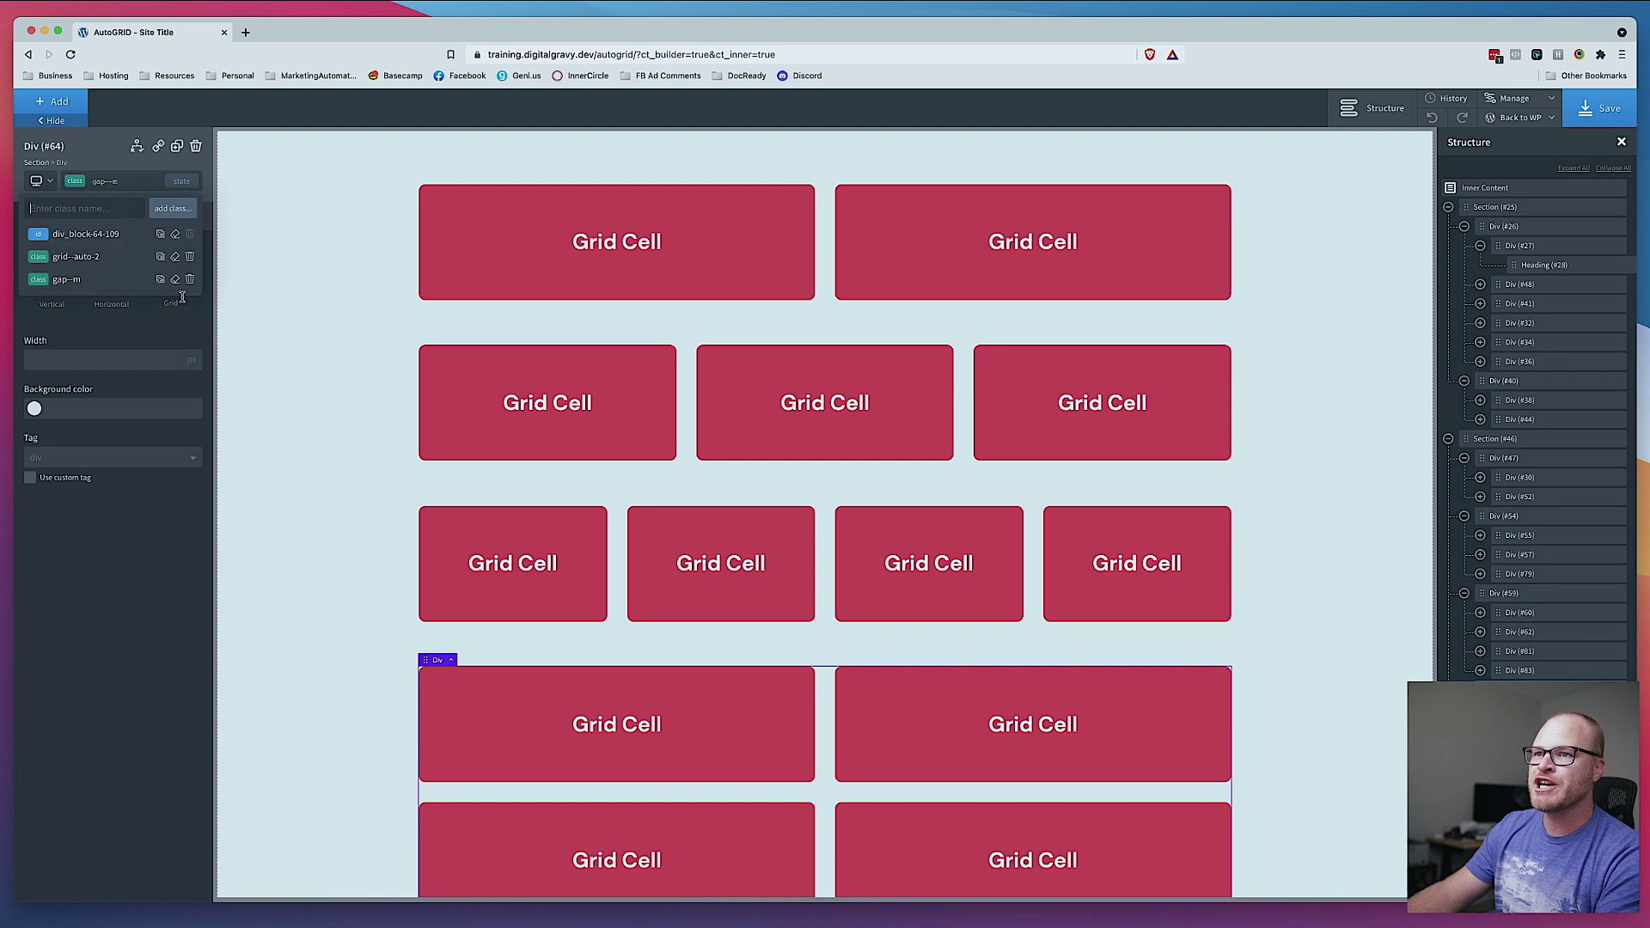
pyautogui.click(190, 256)
pyautogui.click(127, 181)
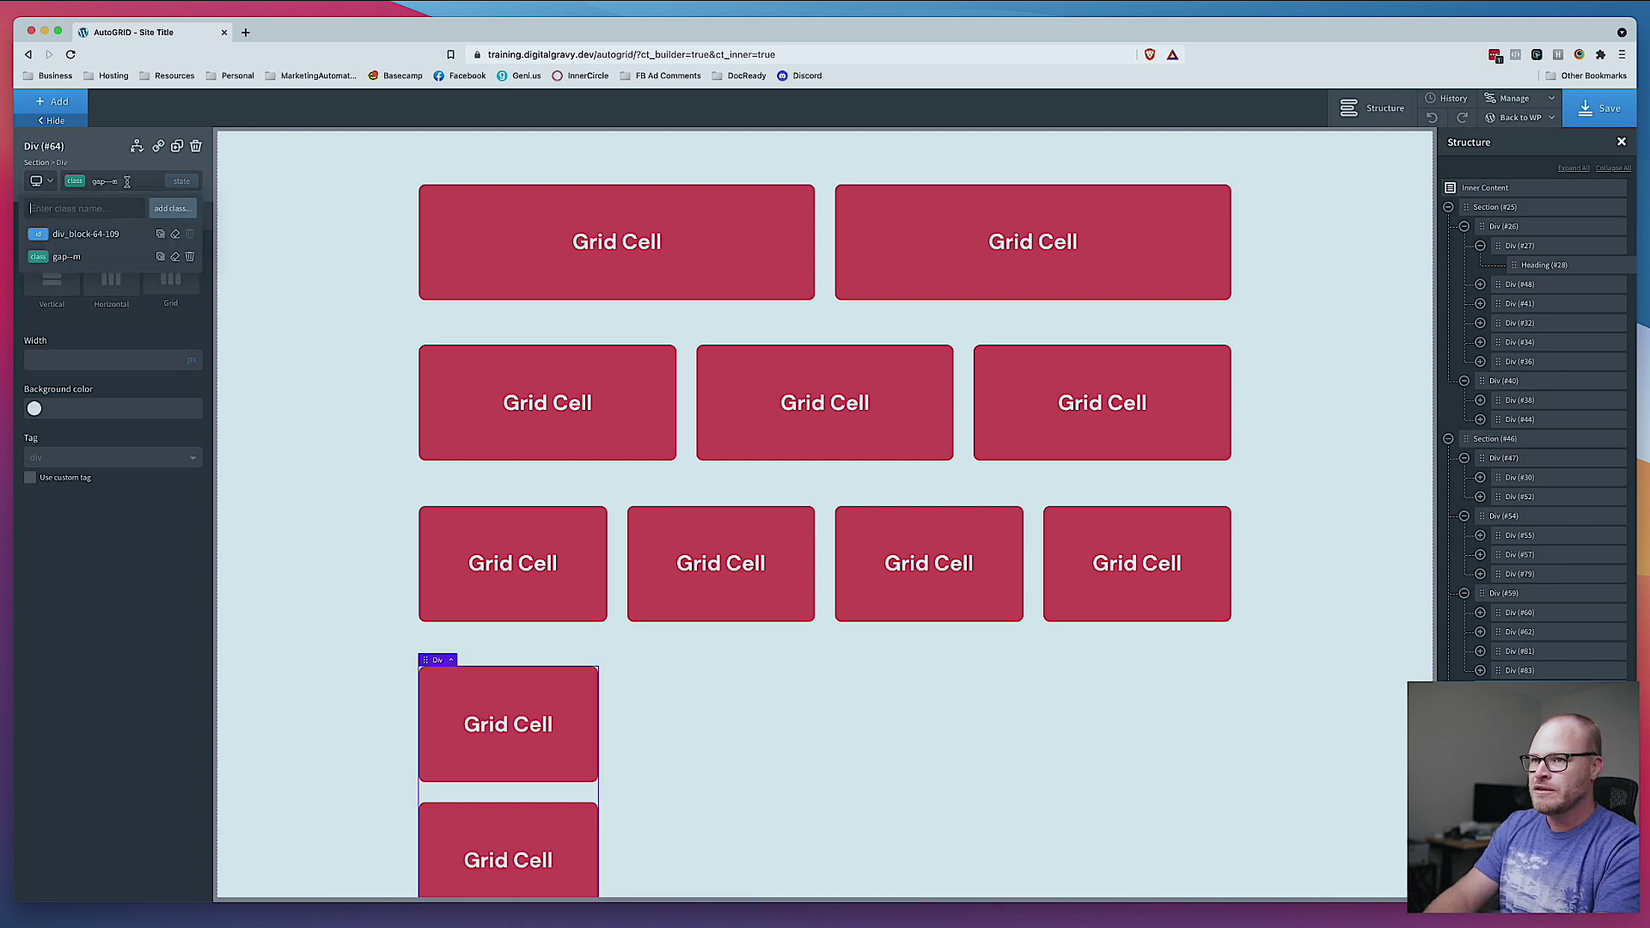
pyautogui.write('grid--auto-5')
pyautogui.press('Return')
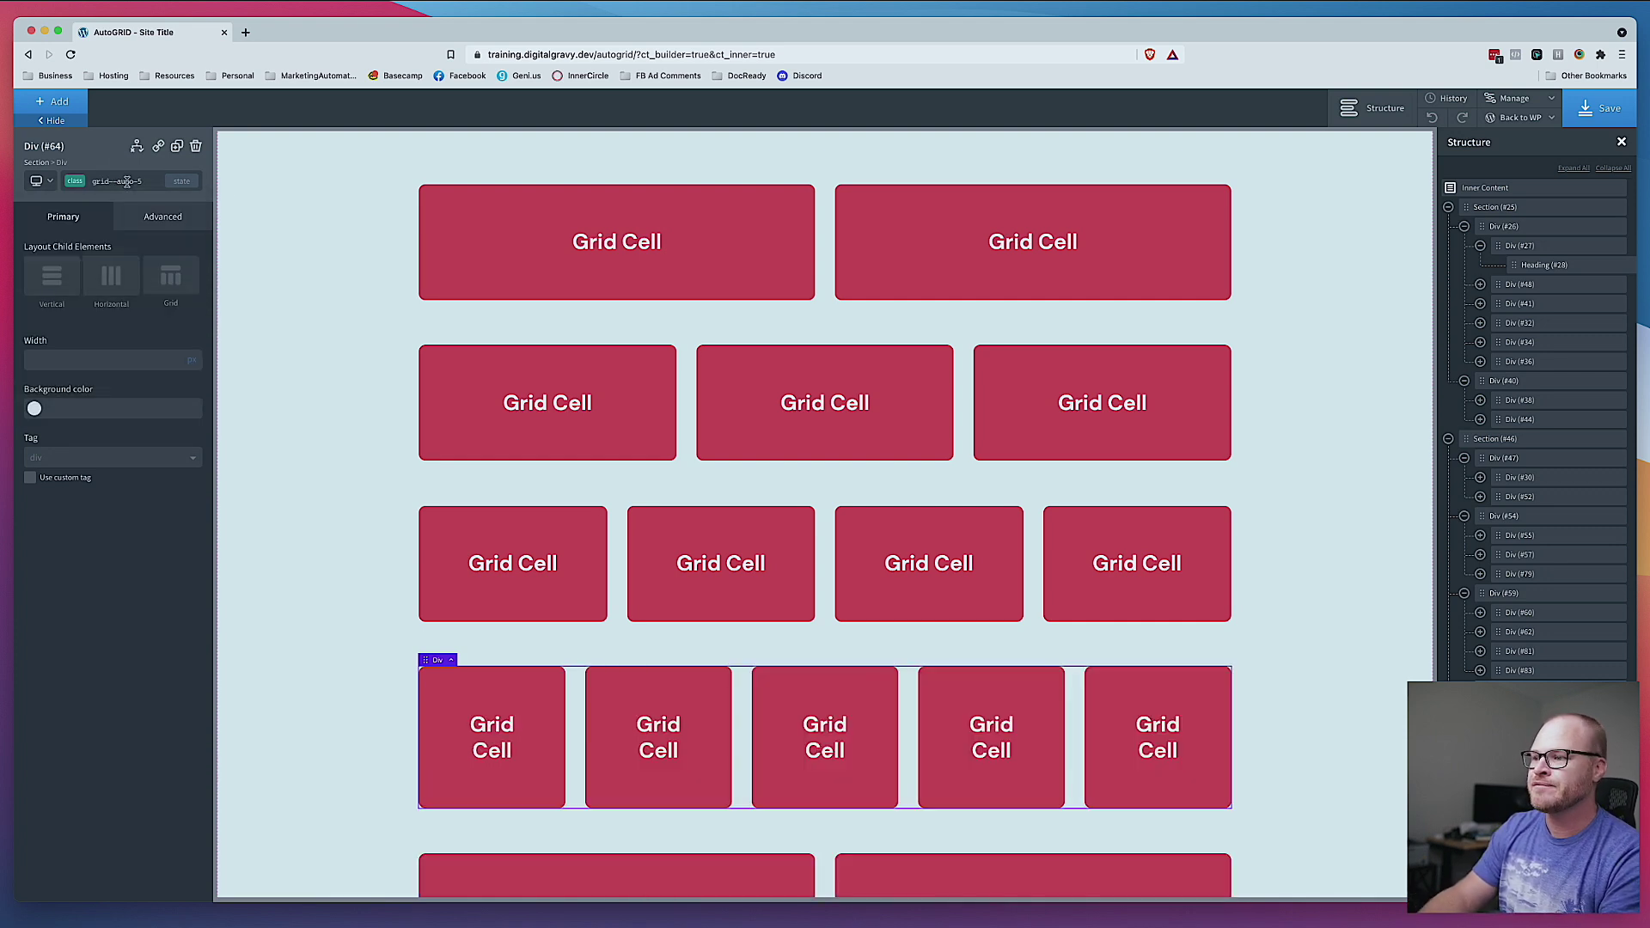
# Step: Duplicate the last cell of the section's bottom grid row four times to make six cells
pyautogui.scroll(-3, 653, 507)
pyautogui.click(895, 657)
pyautogui.scroll(1, 894, 650)
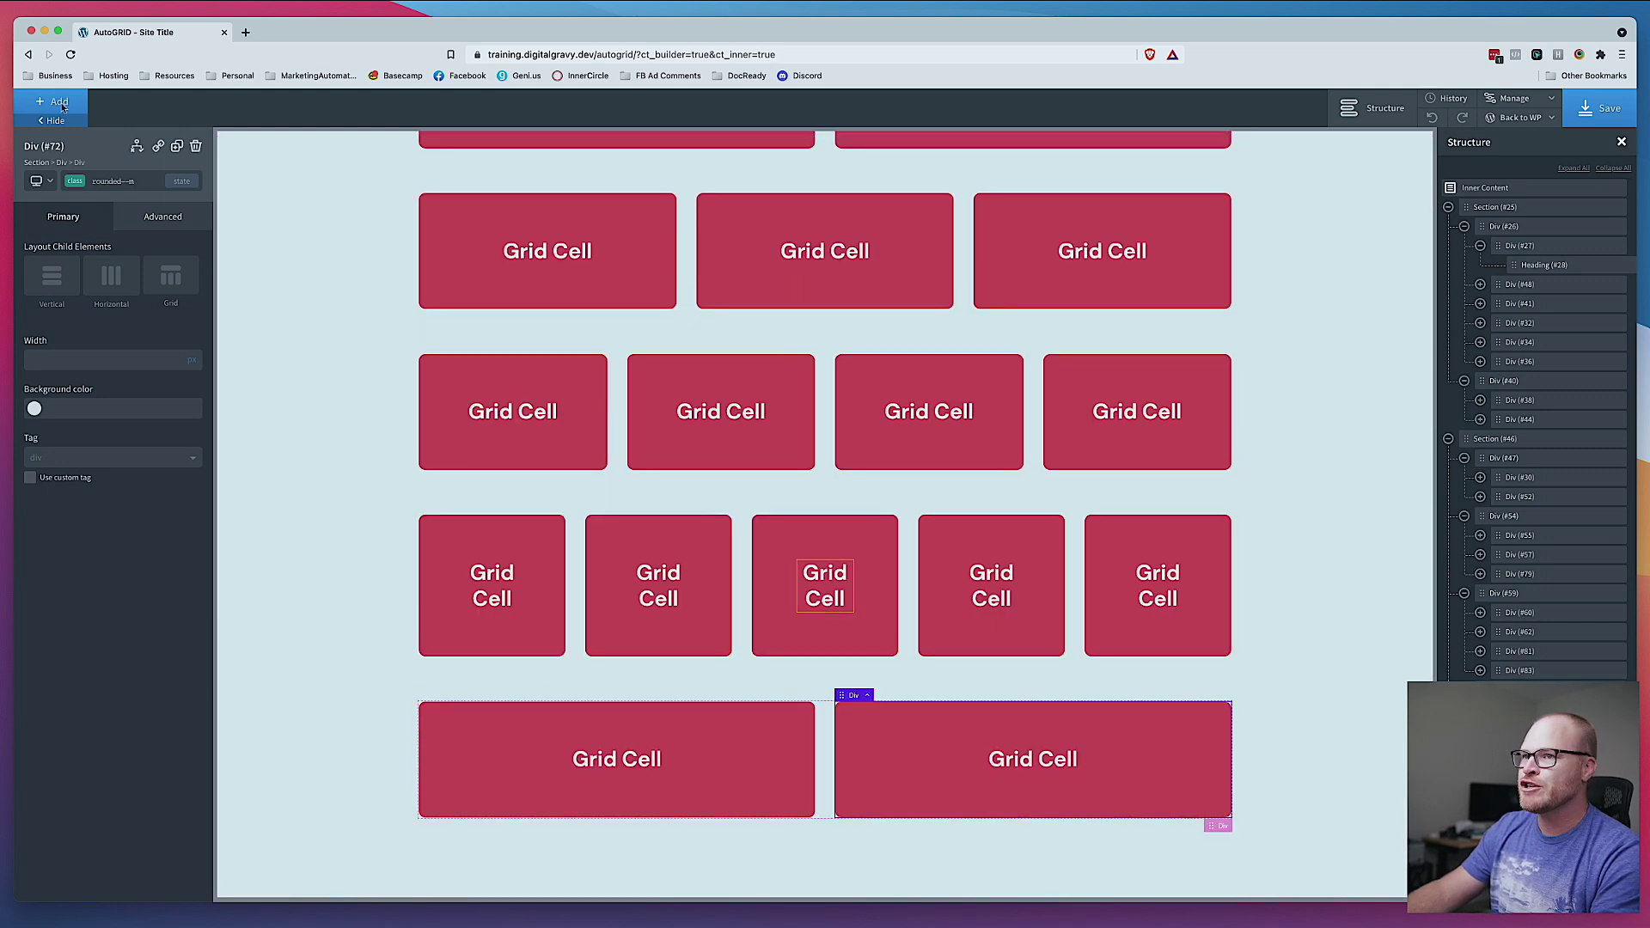
pyautogui.click(177, 148)
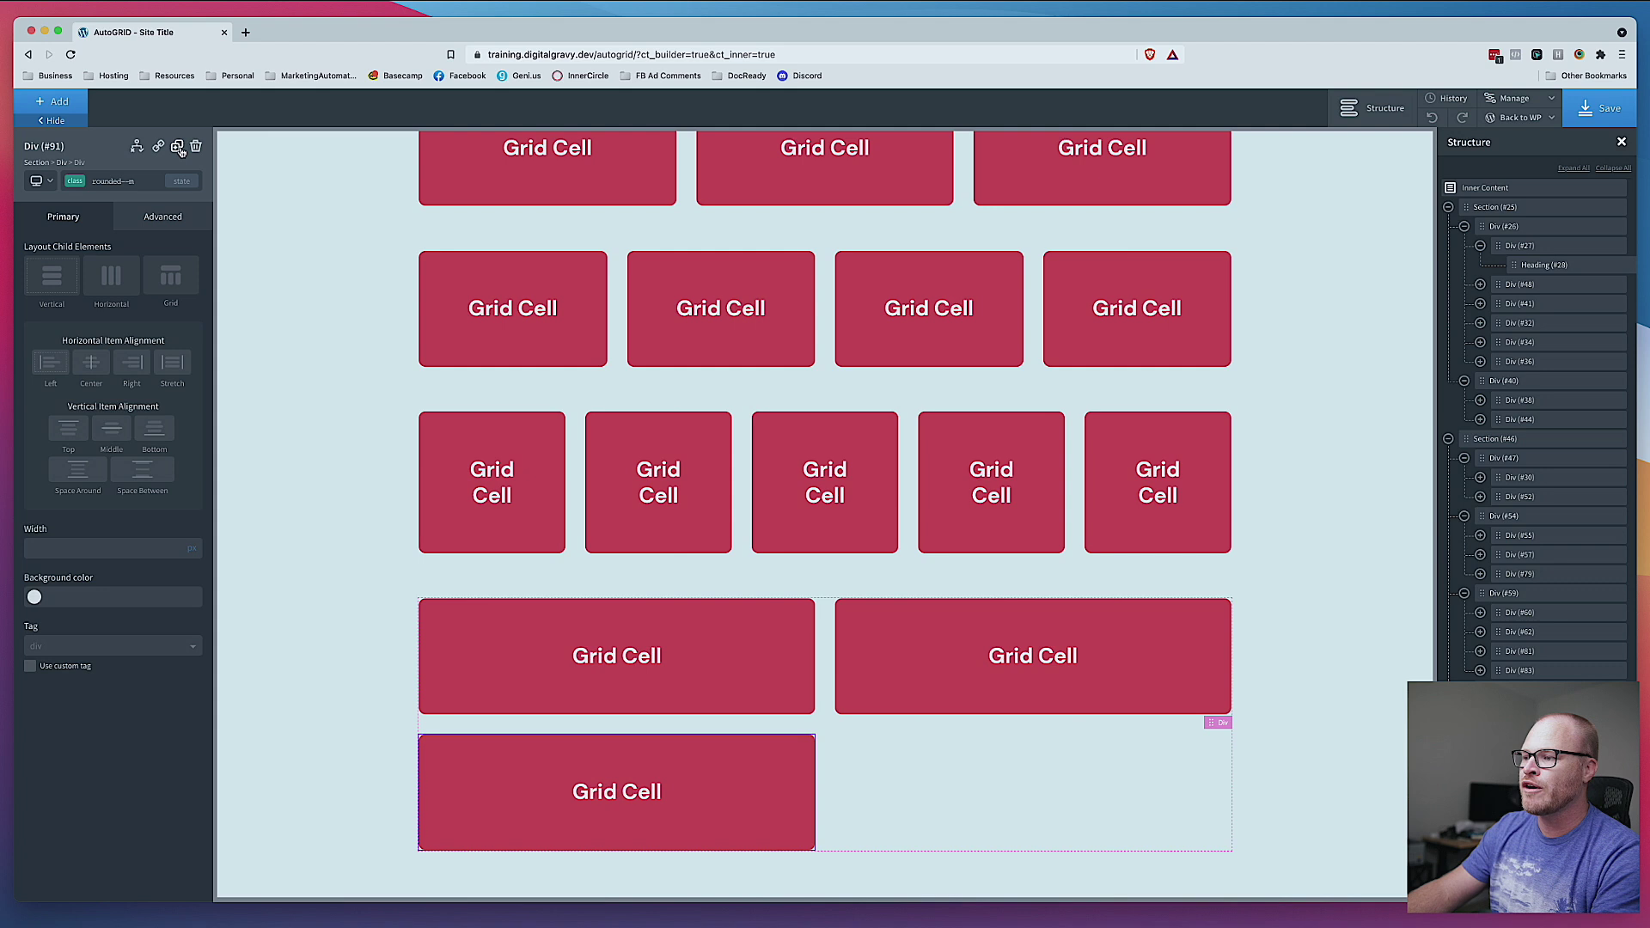
pyautogui.click(177, 148)
pyautogui.click(178, 147)
pyautogui.click(178, 148)
pyautogui.scroll(-2, 670, 481)
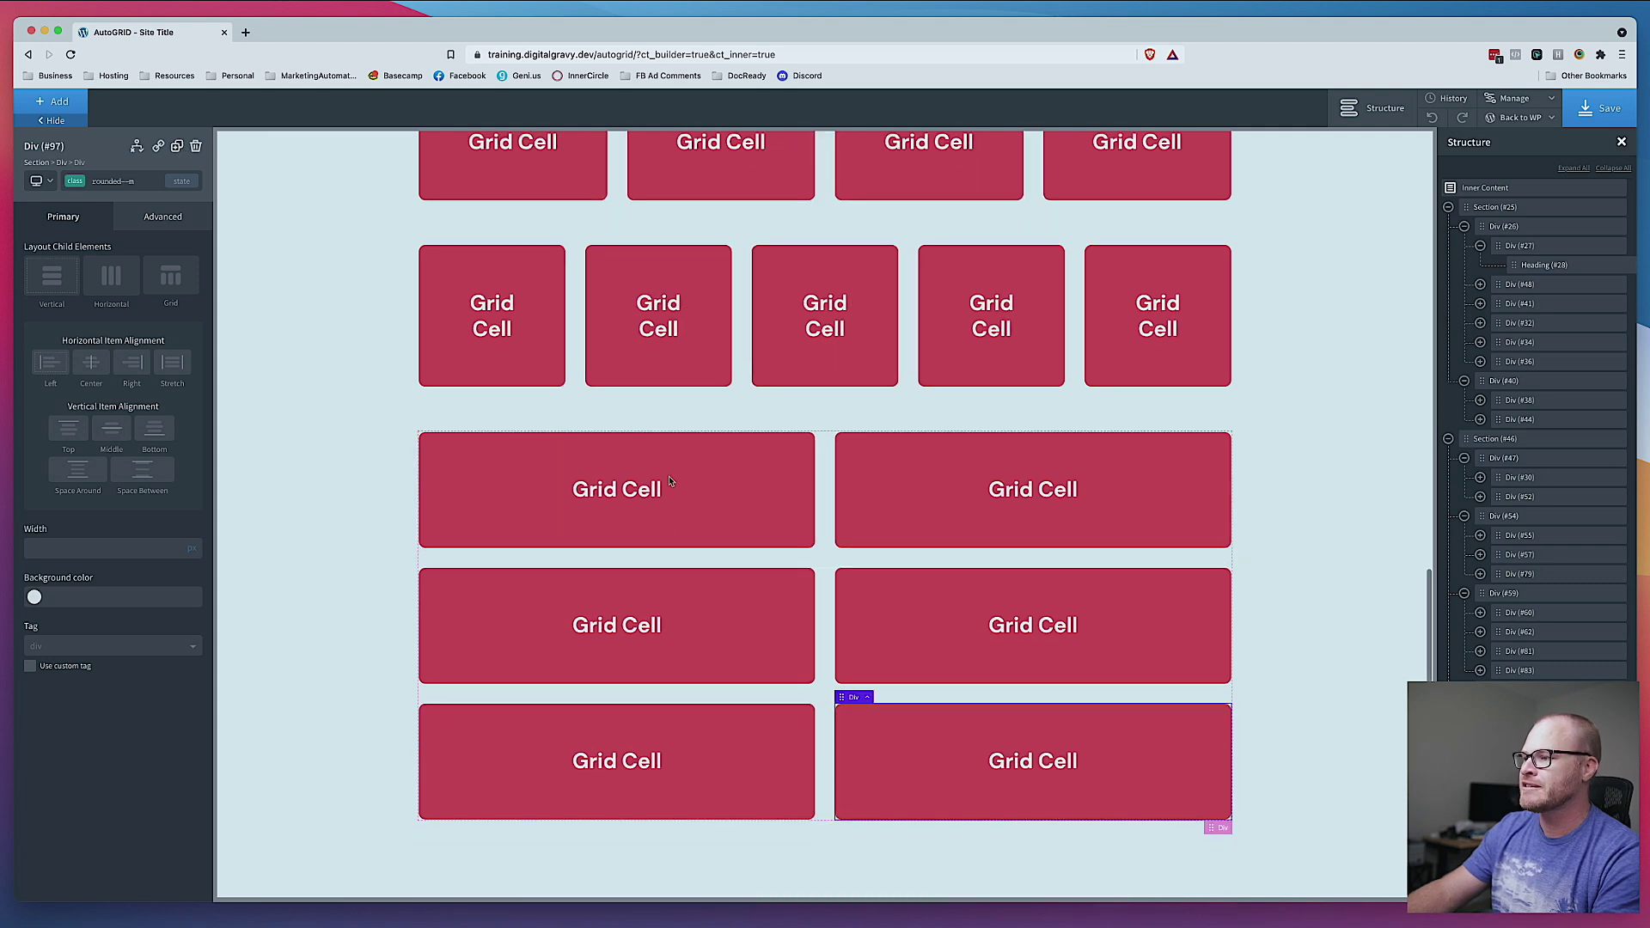
# Step: Replace the grid--auto-2 class on the bottom grid row with grid--auto-6
pyautogui.click(826, 566)
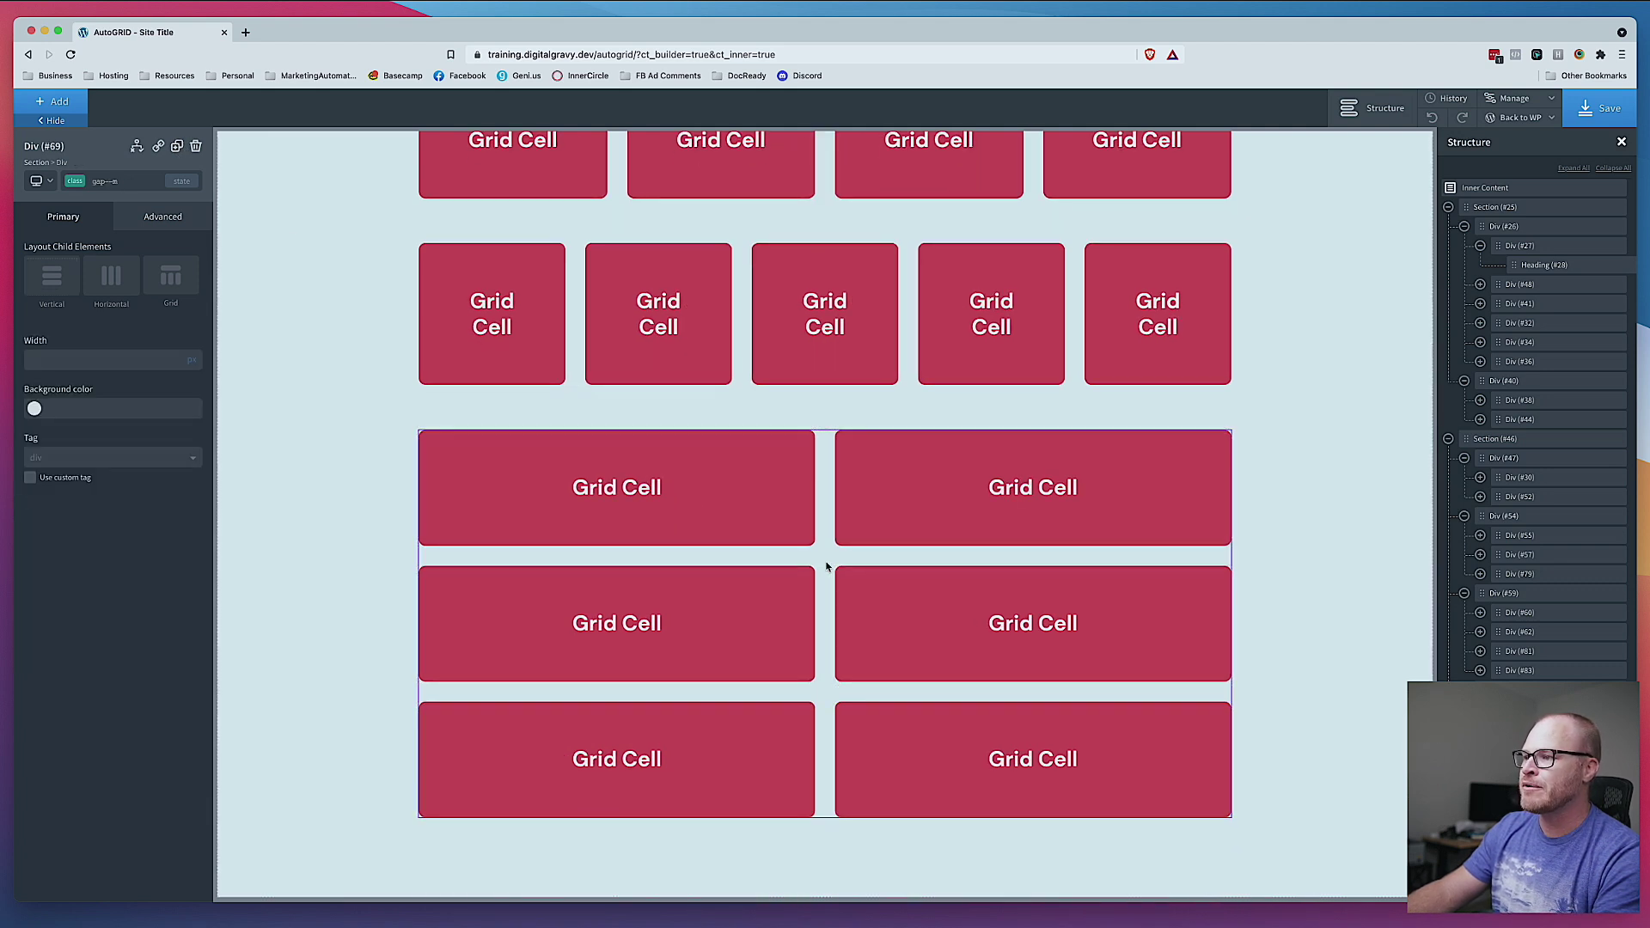
pyautogui.click(149, 182)
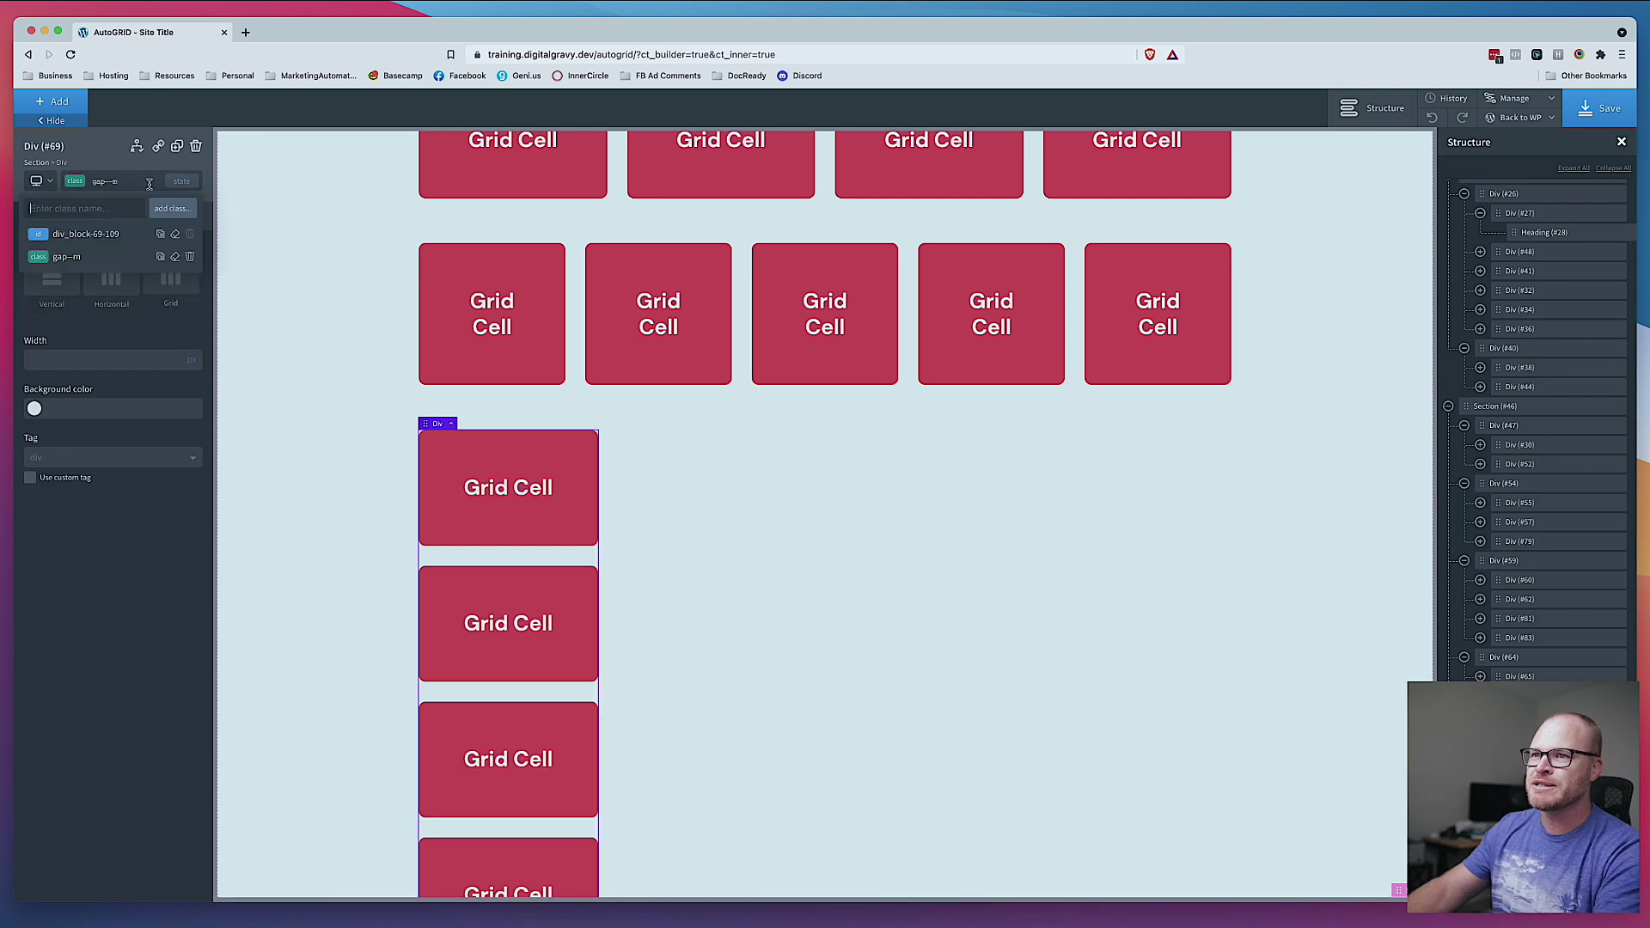
pyautogui.write('grid--auto-')
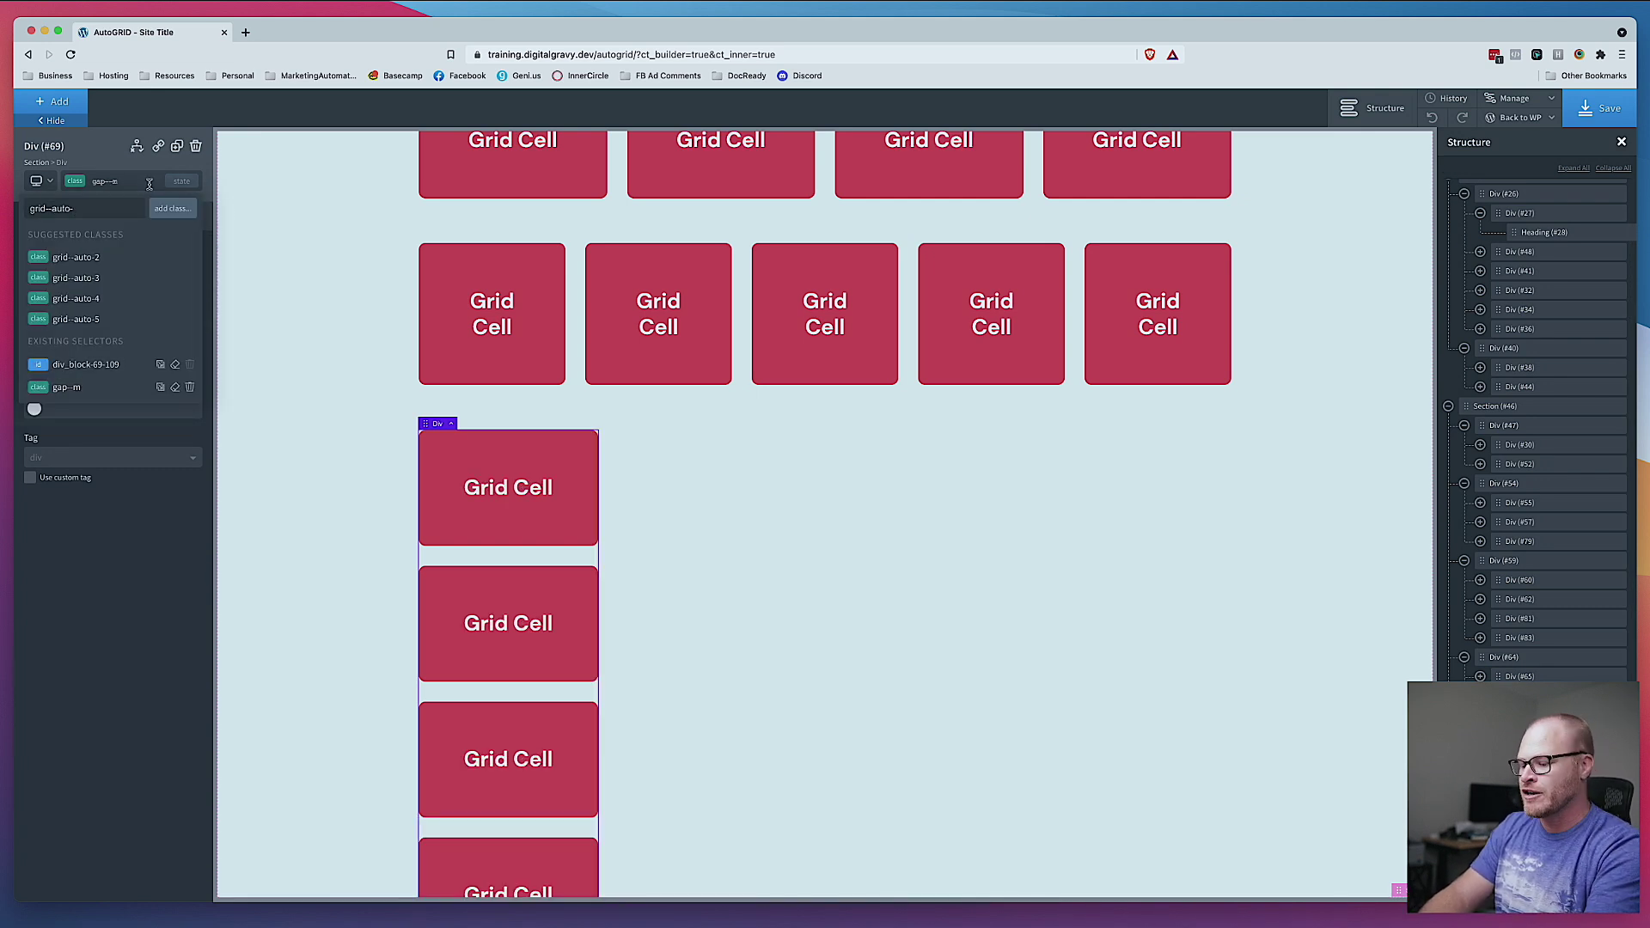
pyautogui.write('6')
pyautogui.press('Return')
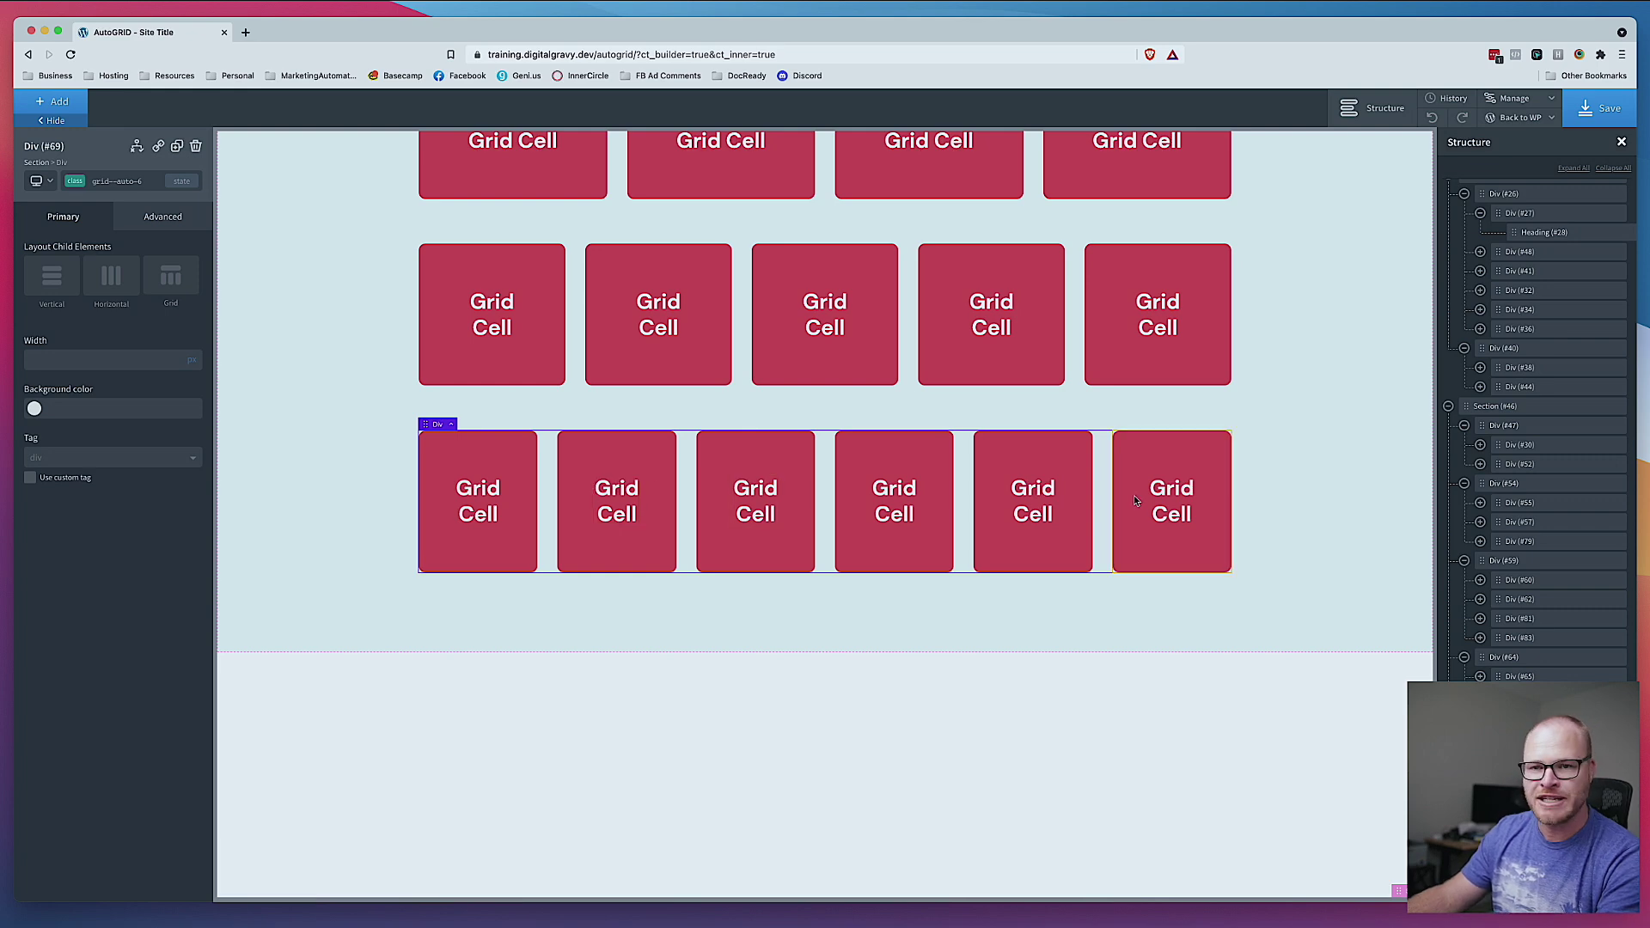
# Step: Save the page and open its front end in a new browser tab
pyautogui.scroll(5, 1337, 462)
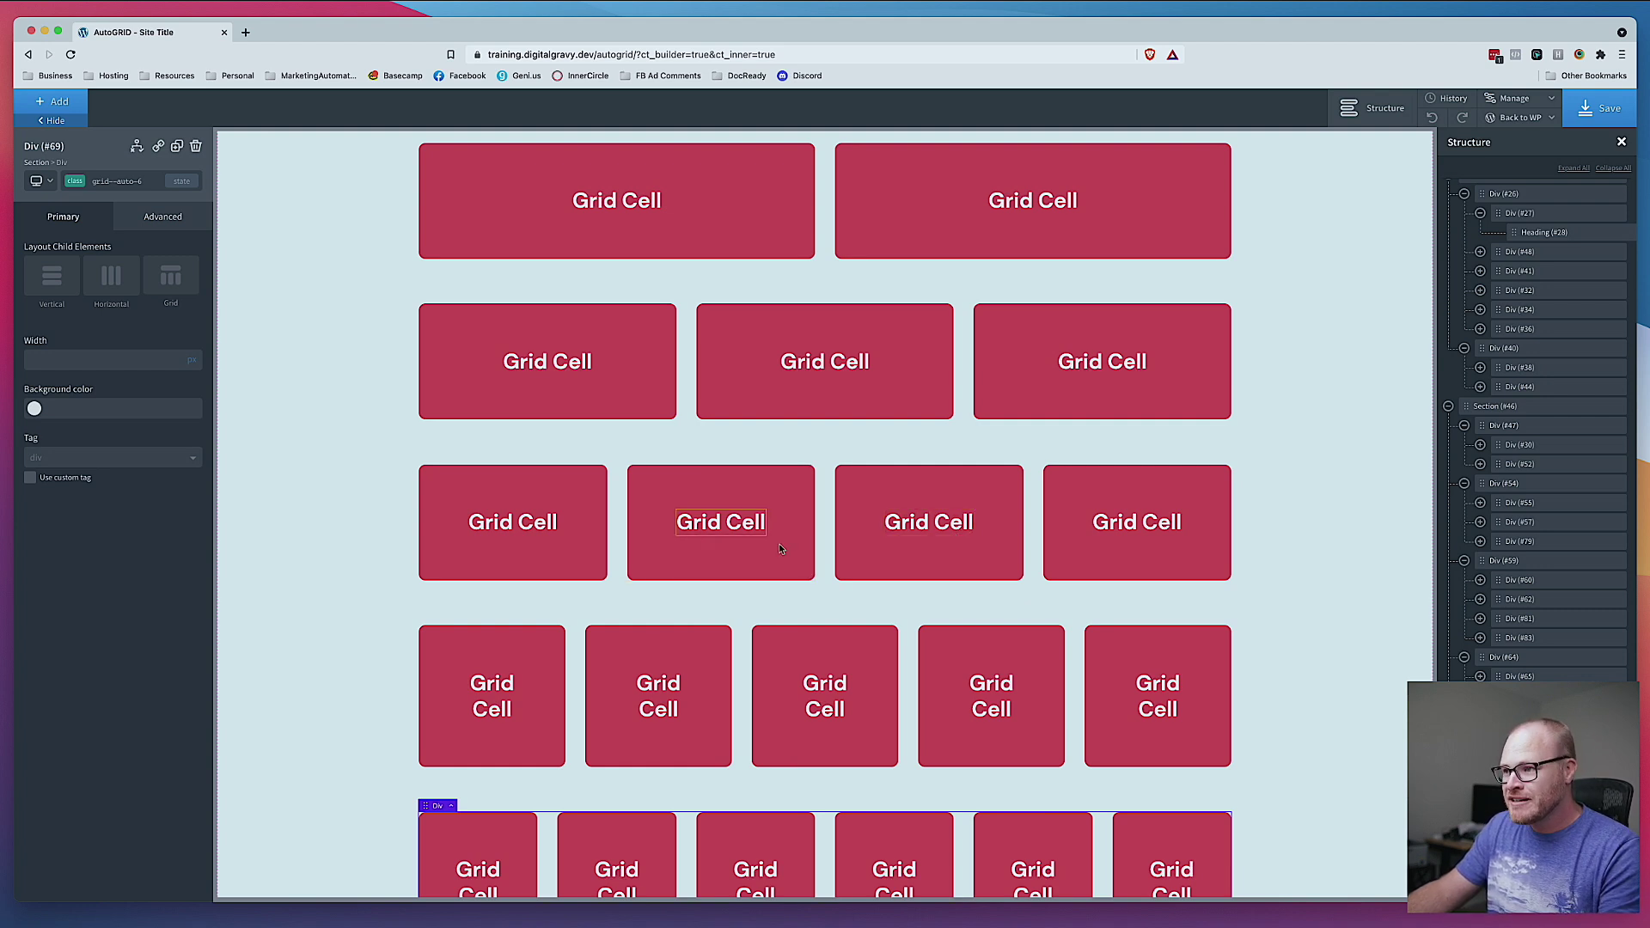
pyautogui.click(317, 538)
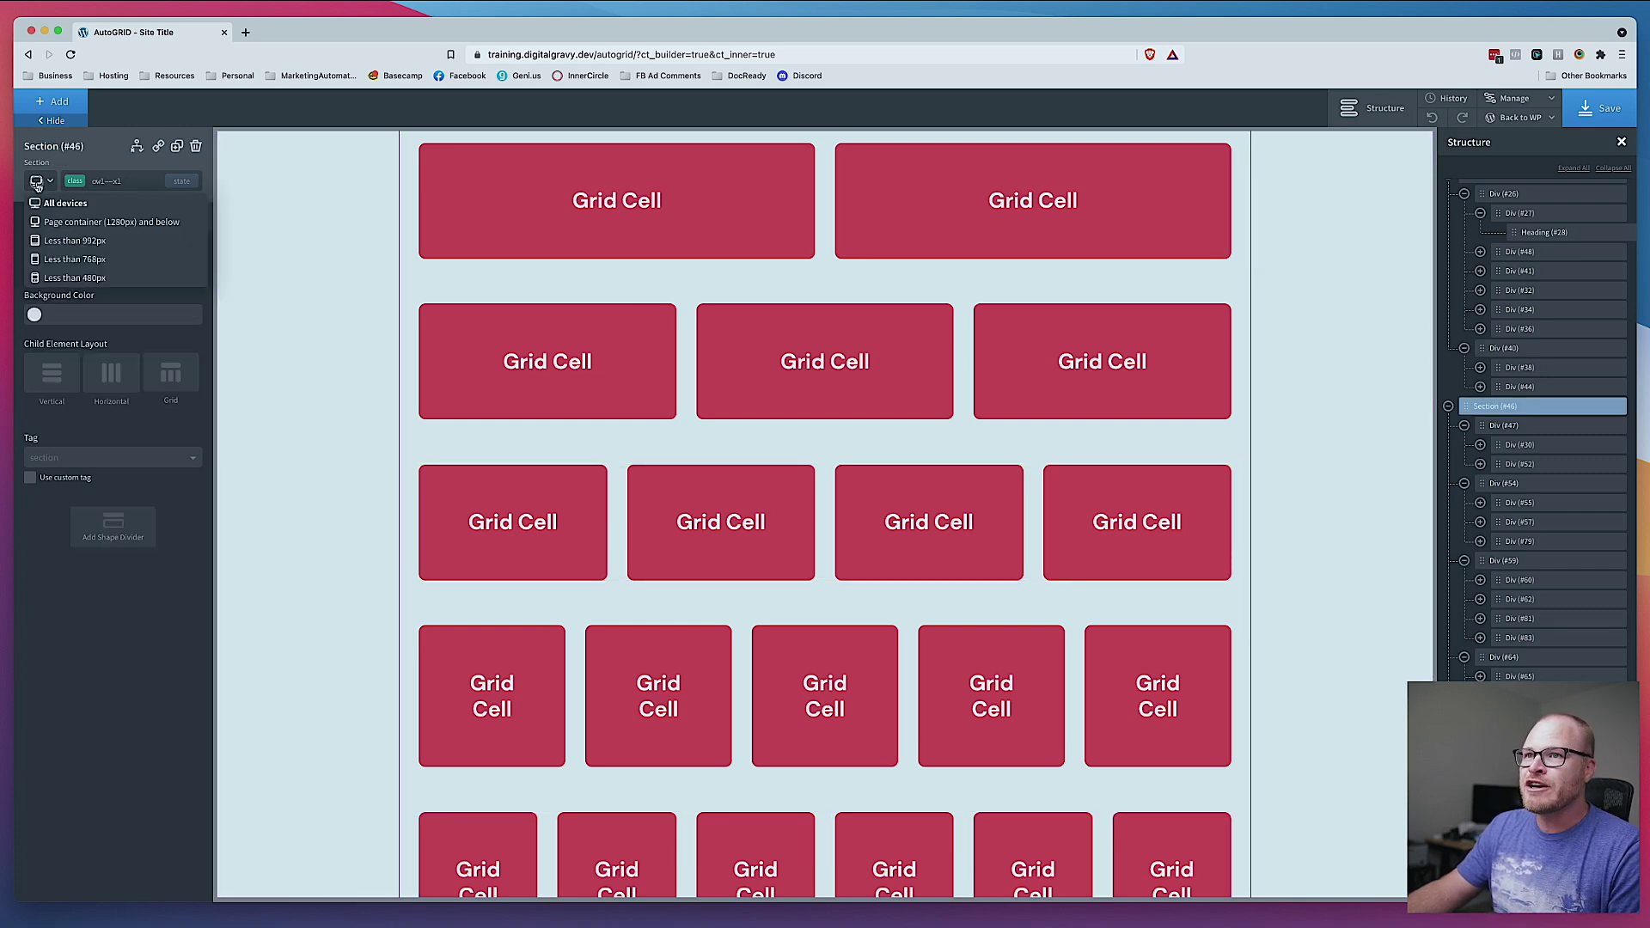
pyautogui.click(1585, 116)
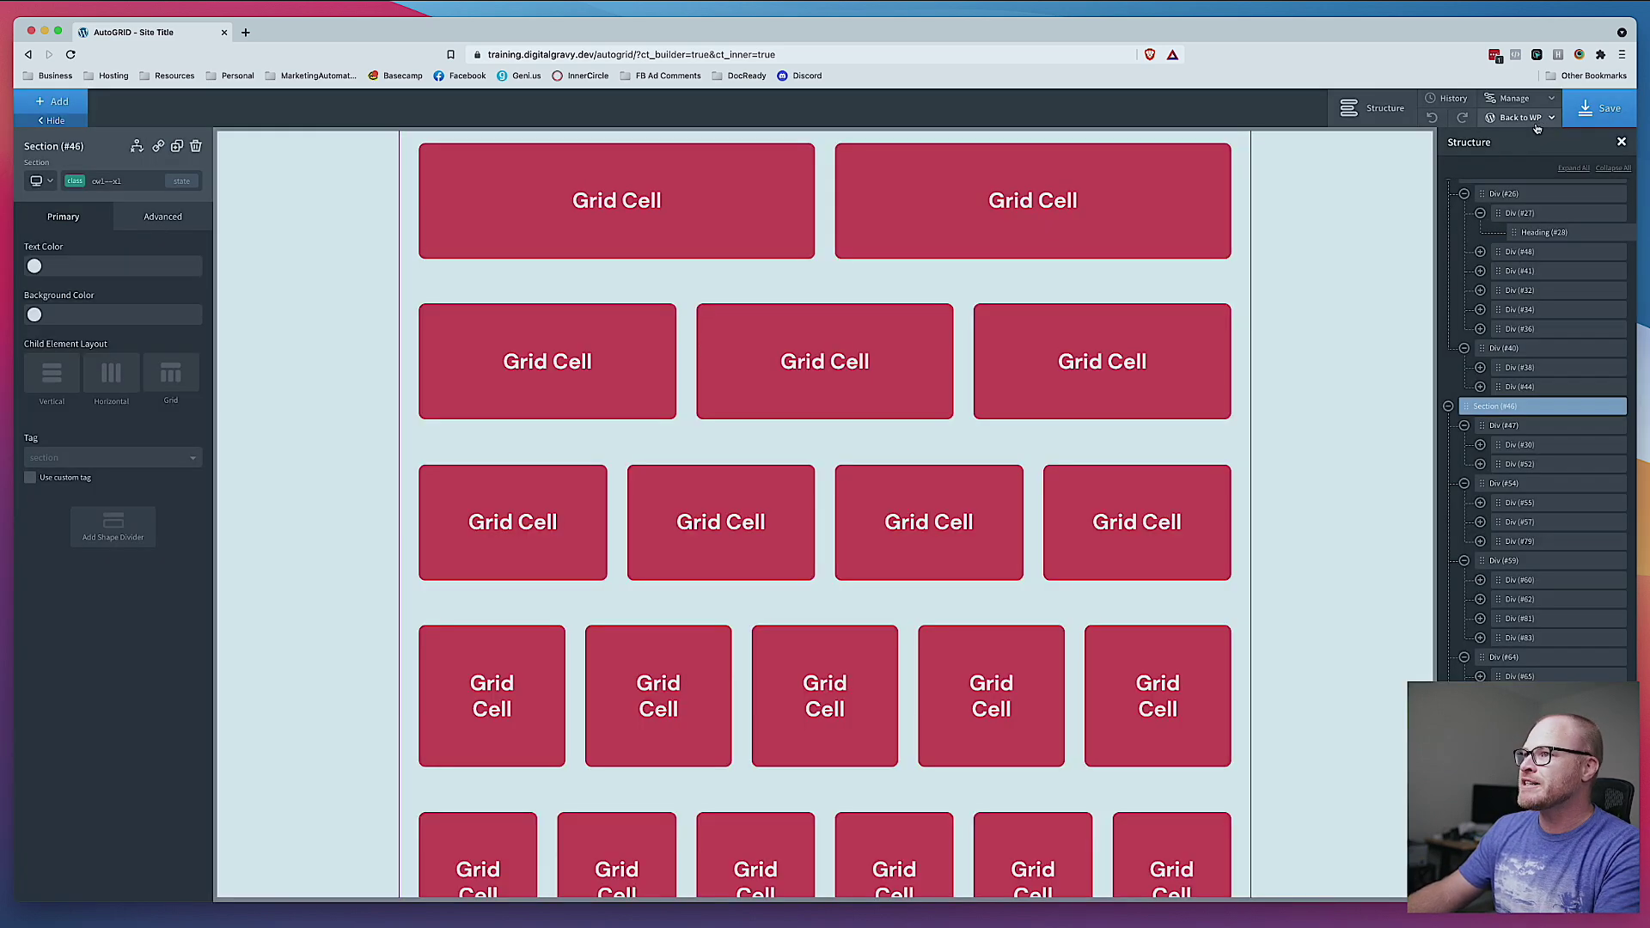
pyautogui.moveTo(1519, 117)
pyautogui.click(1502, 162)
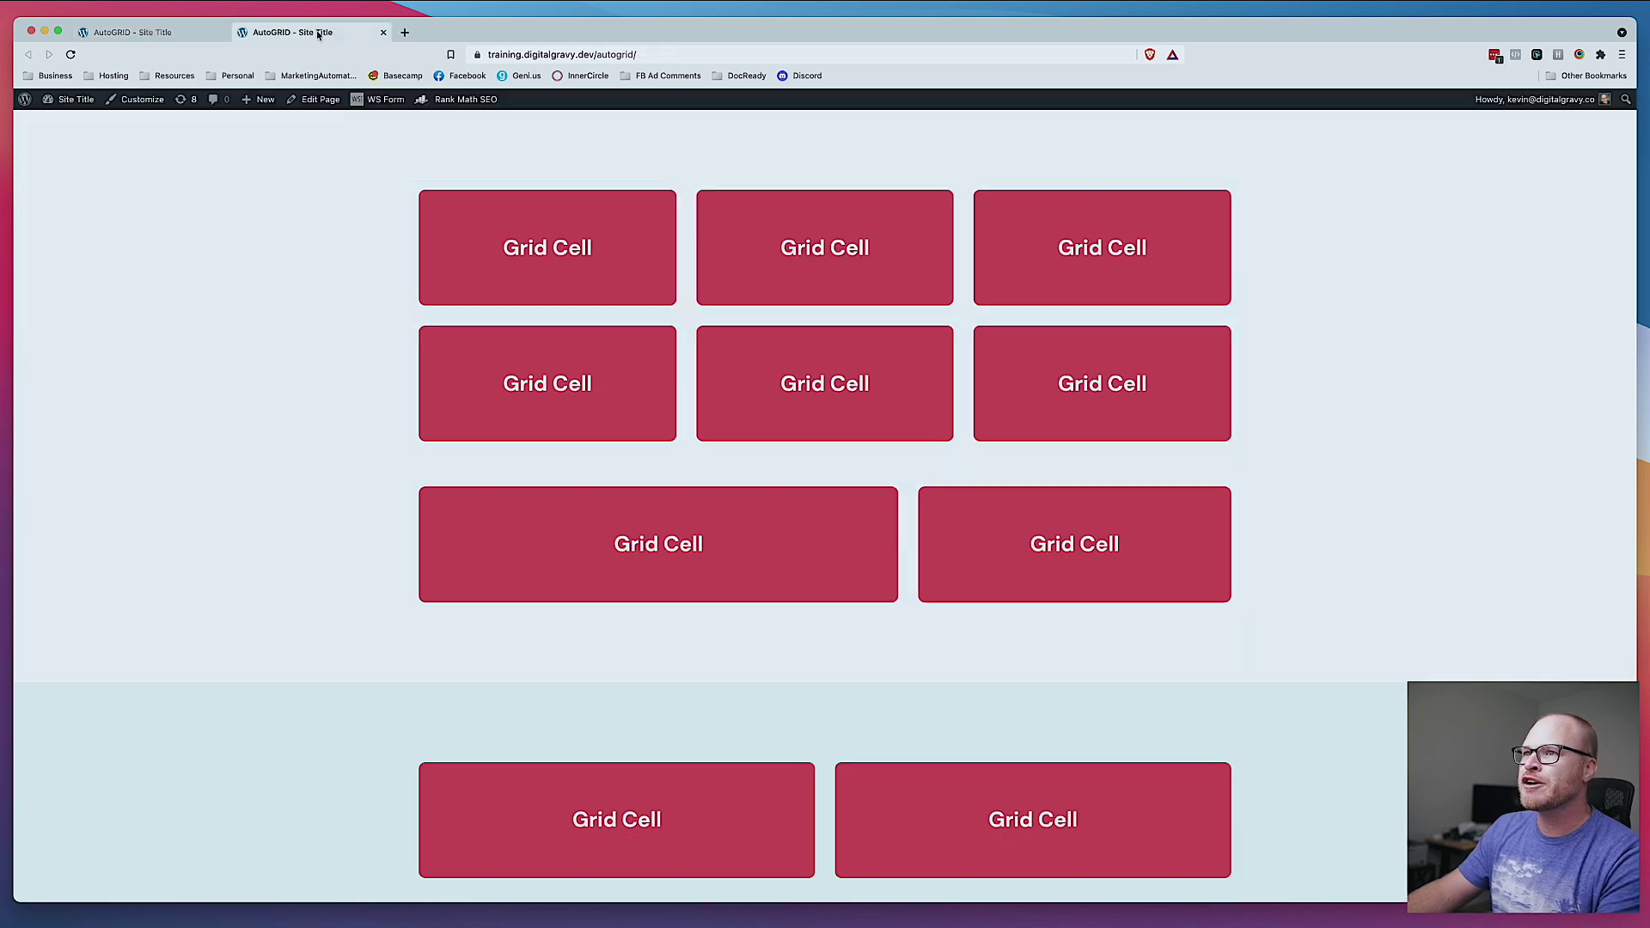
# Step: Review all the grids on the live page at full desktop width
pyautogui.scroll(-3, 664, 335)
pyautogui.scroll(3, 679, 331)
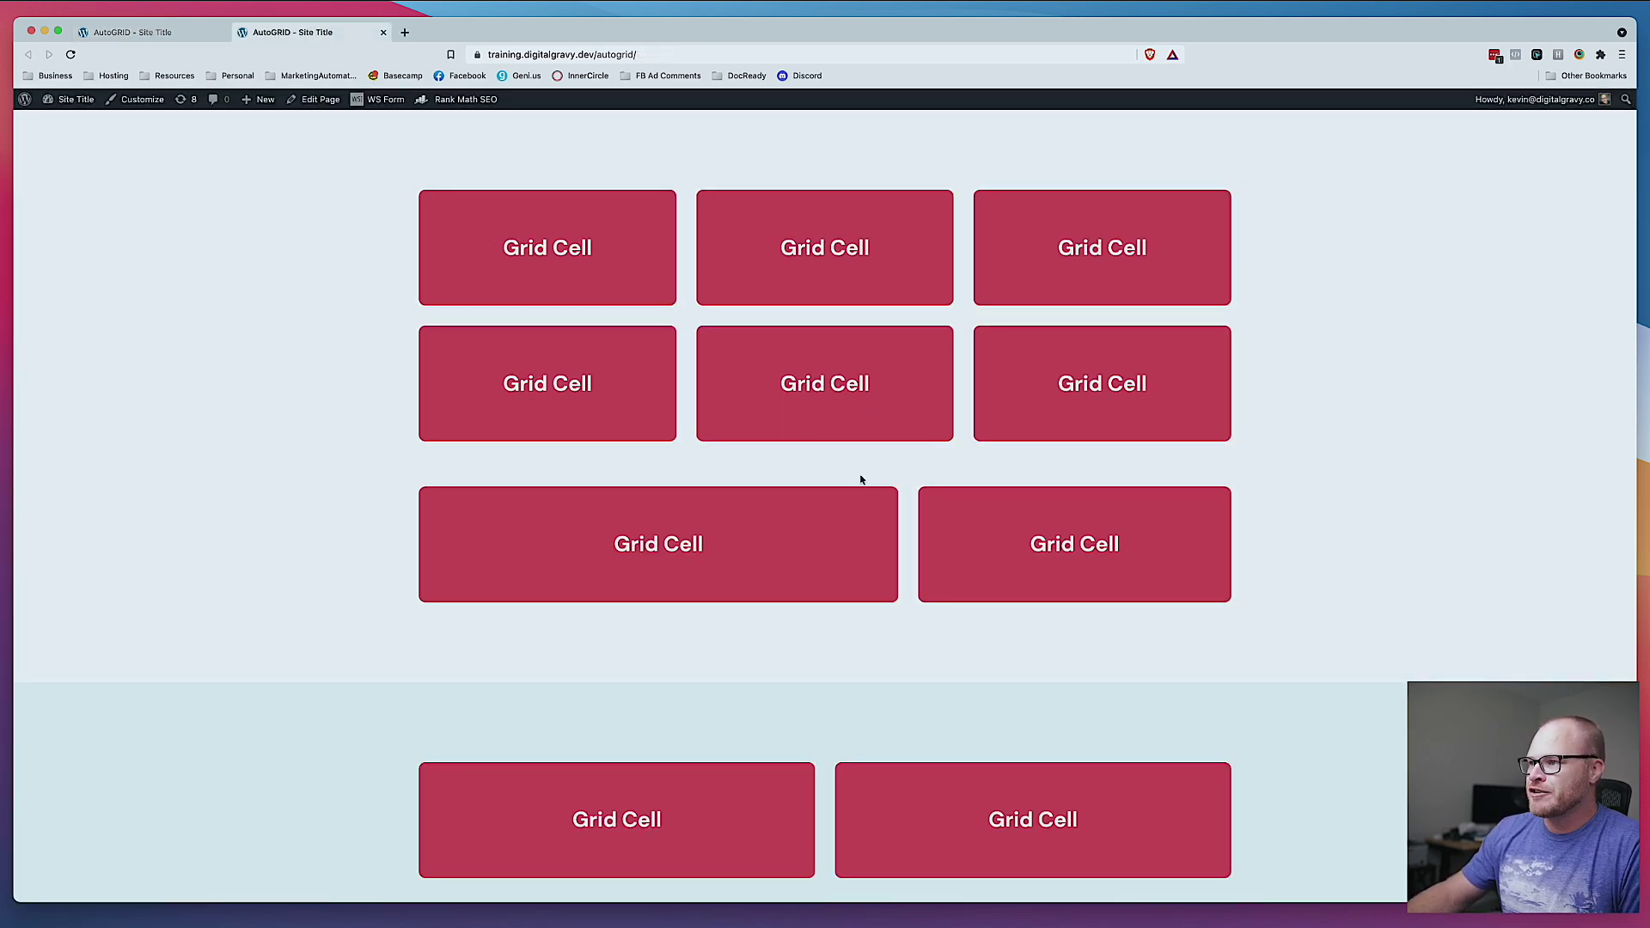
pyautogui.scroll(-9, 850, 479)
pyautogui.scroll(-3, 862, 475)
pyautogui.scroll(5, 862, 475)
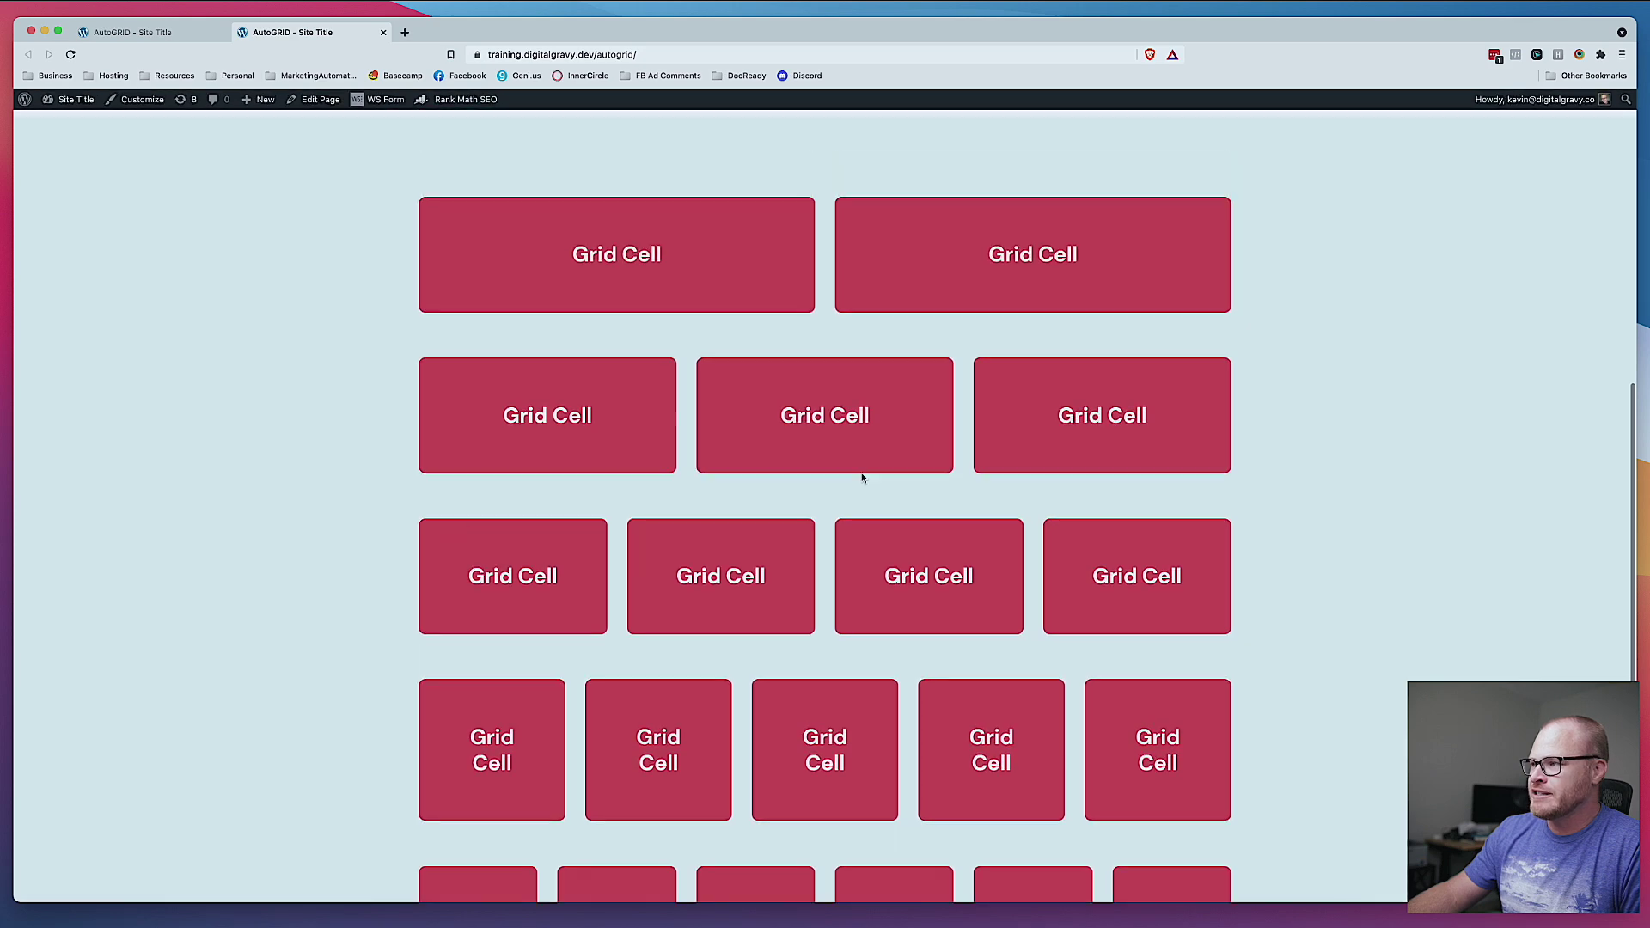
# Step: Narrow the browser window to tablet width and examine how each auto grid reflows its columns
pyautogui.moveTo(1635, 379); pyautogui.dragTo(705, 386)
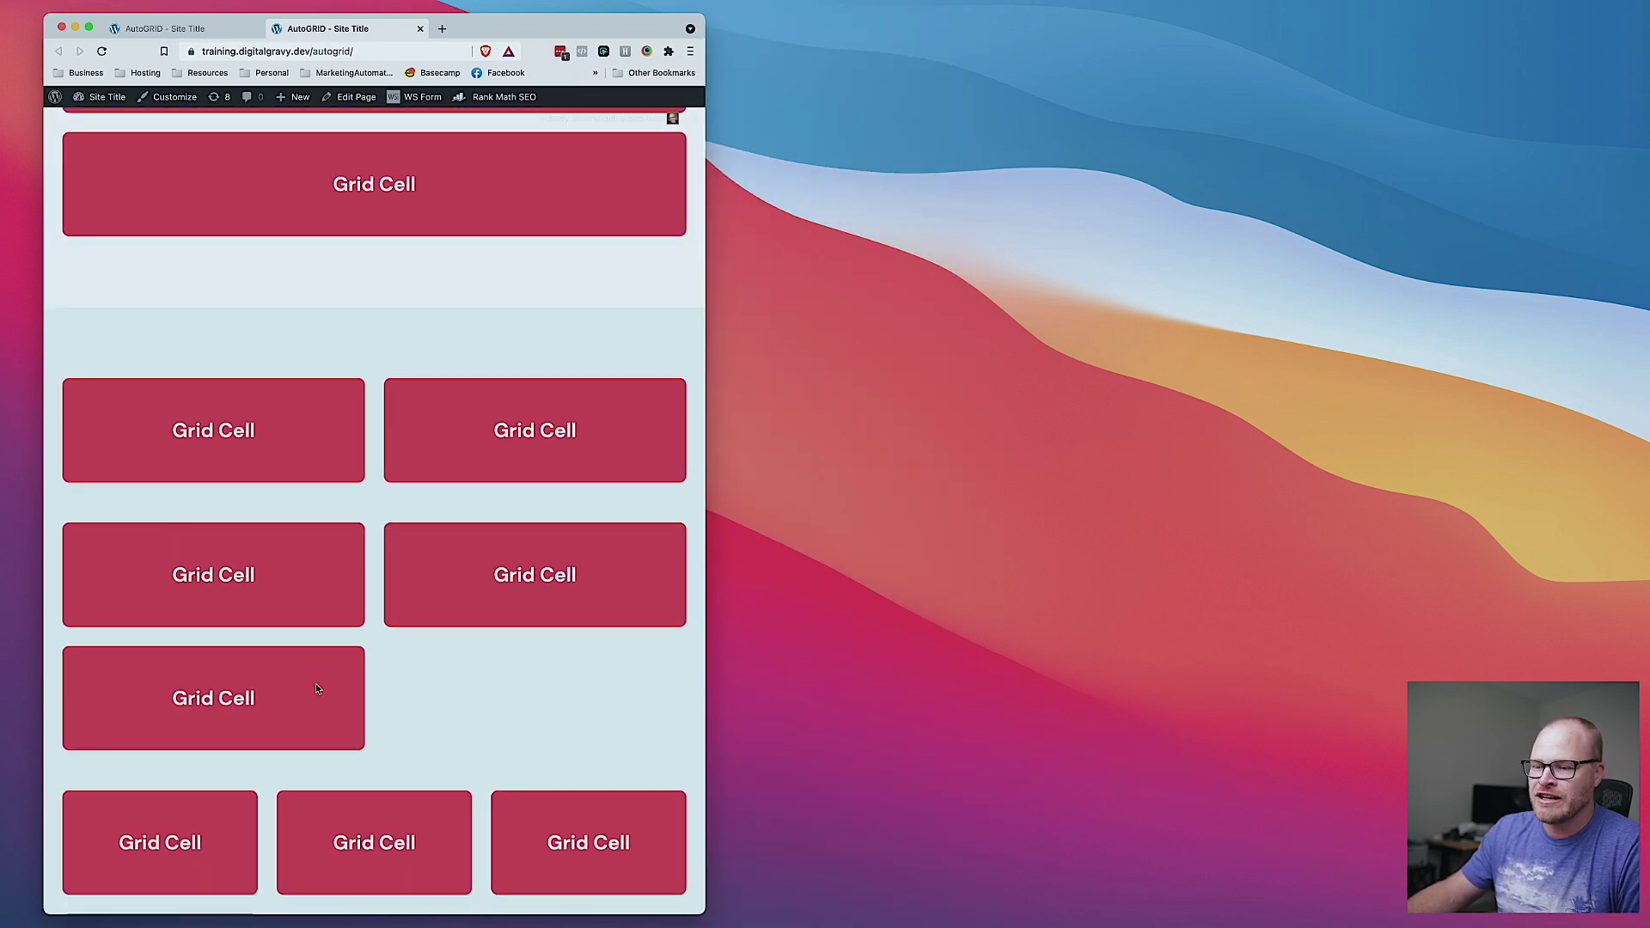
pyautogui.scroll(-3, 545, 300)
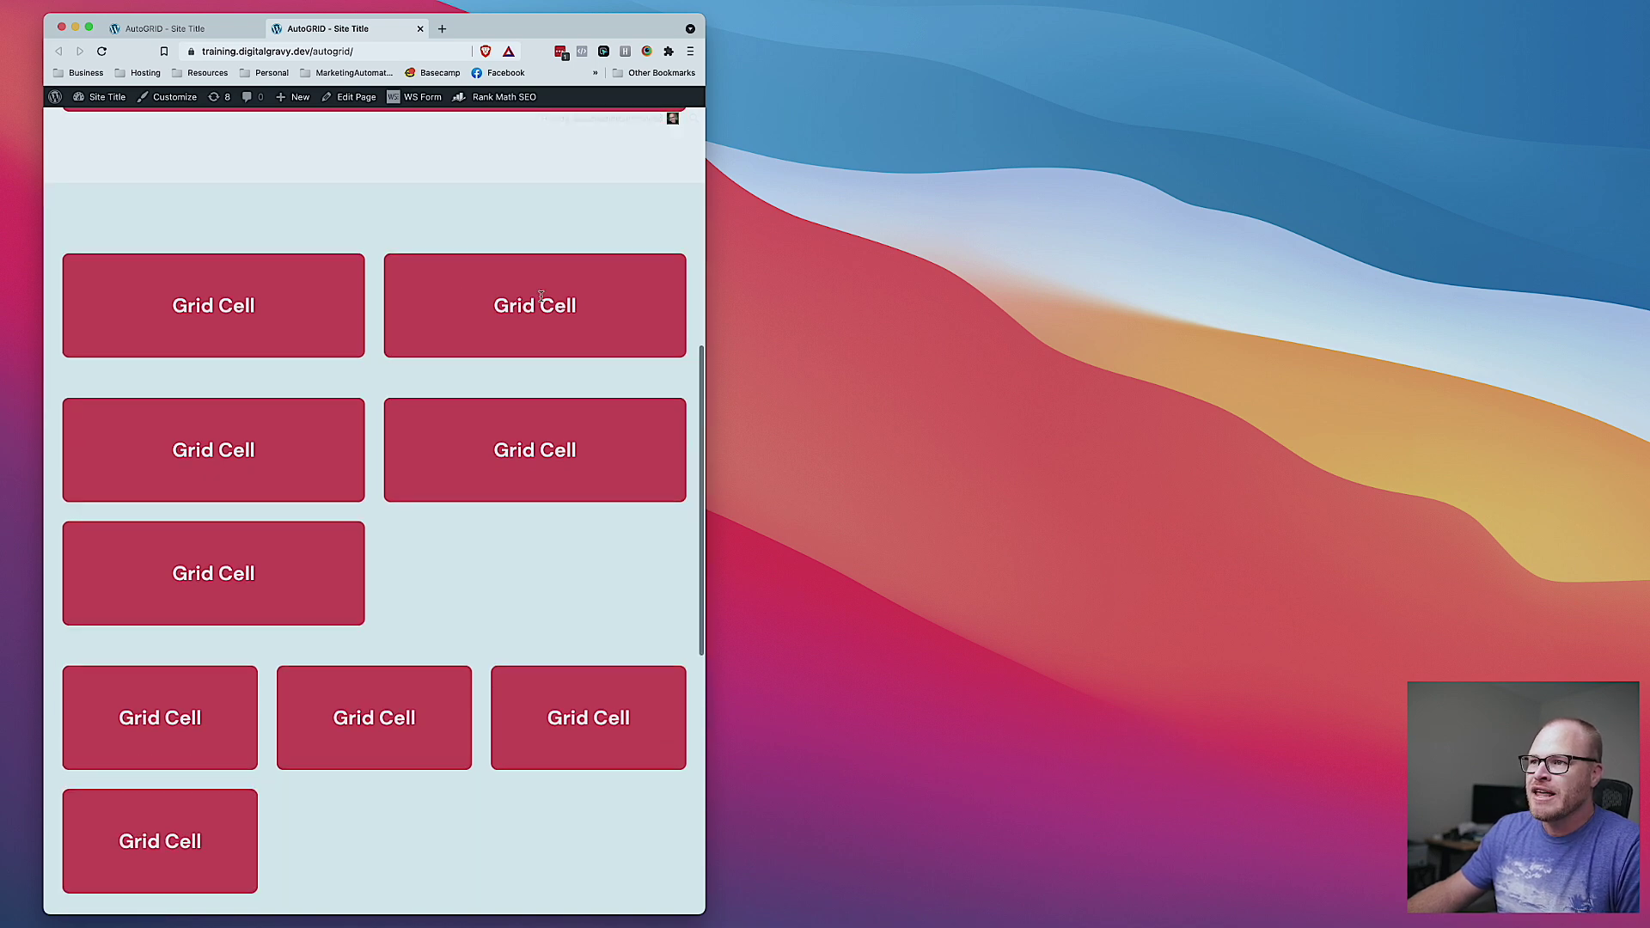
pyautogui.scroll(-5, 545, 301)
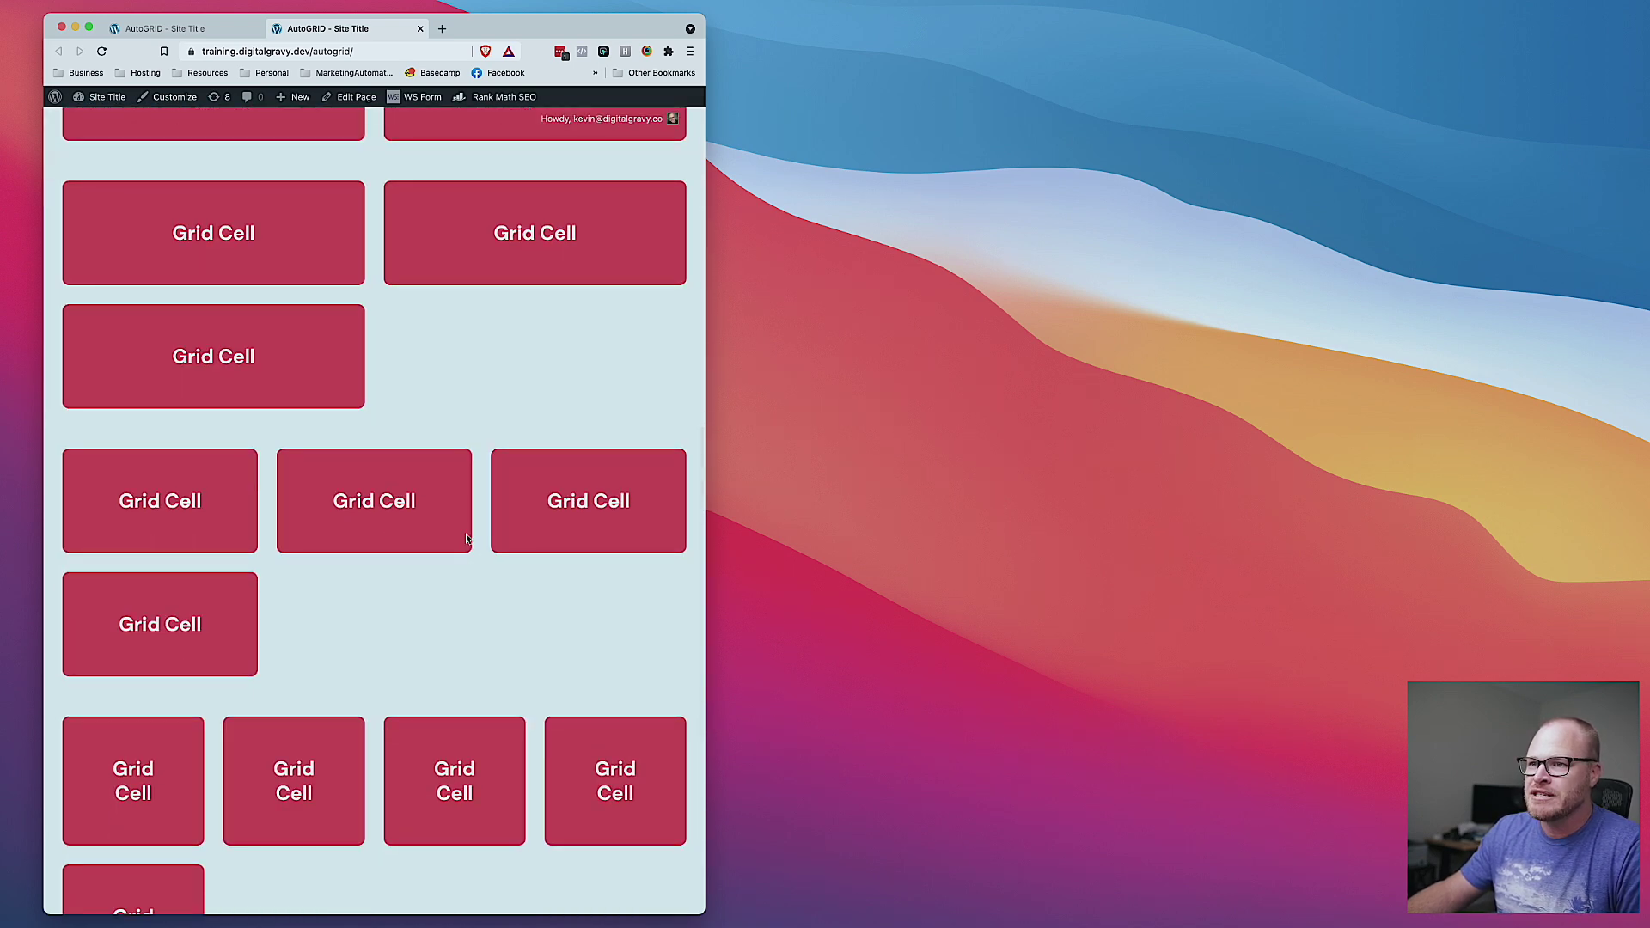
pyautogui.scroll(-2, 519, 539)
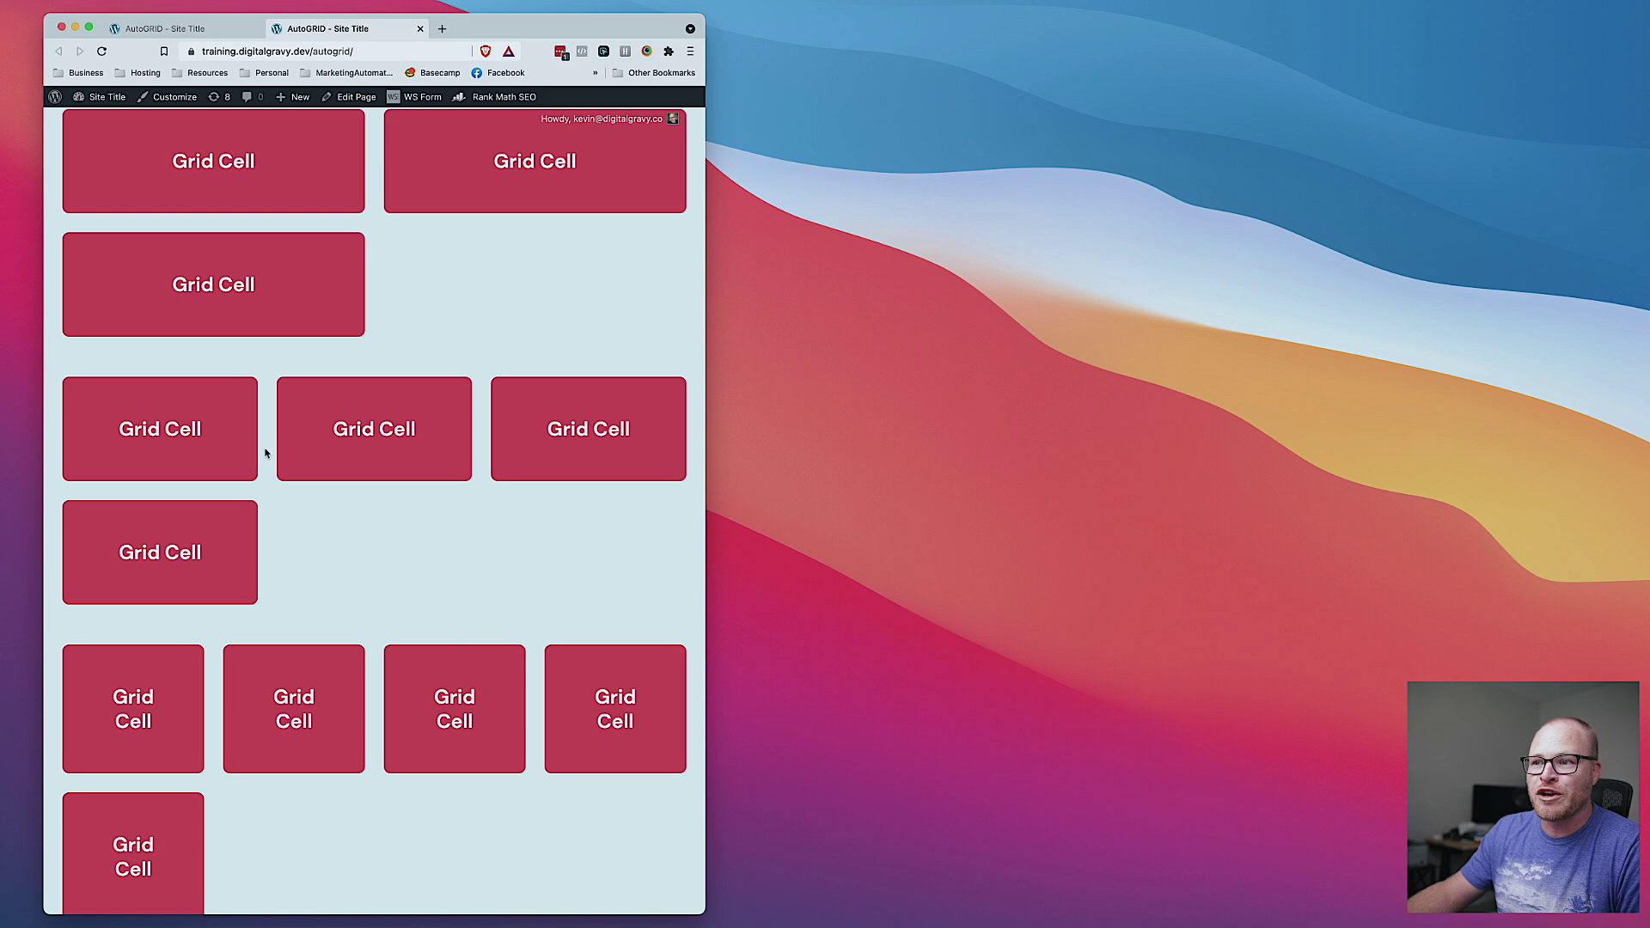
pyautogui.scroll(-5, 283, 460)
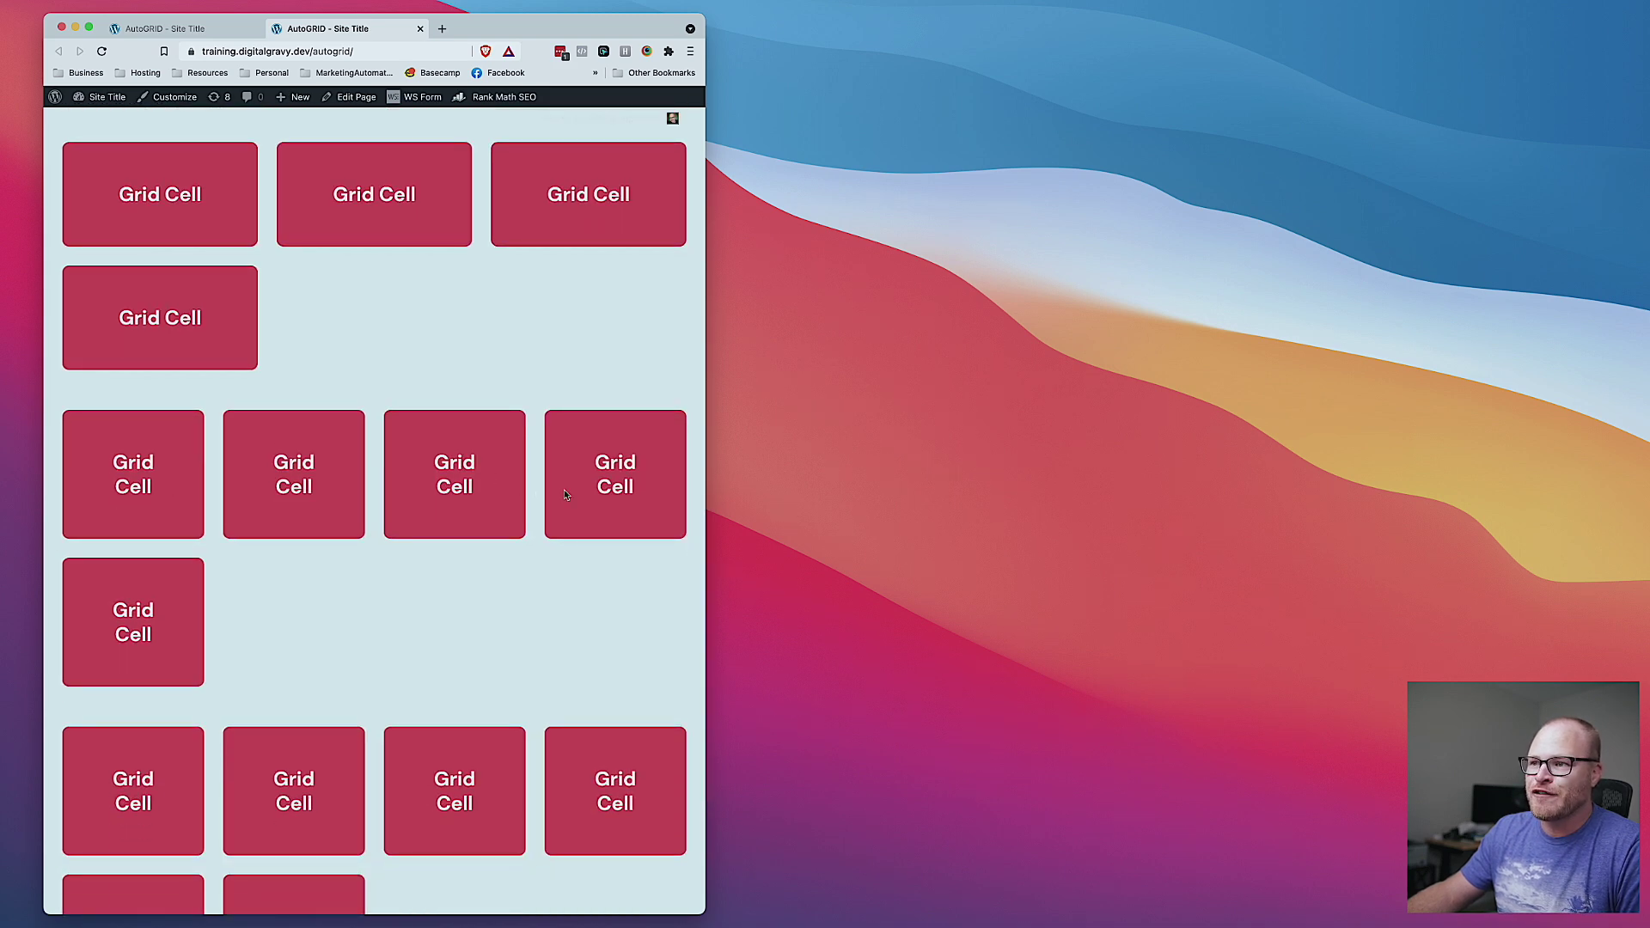
pyautogui.scroll(-4, 257, 559)
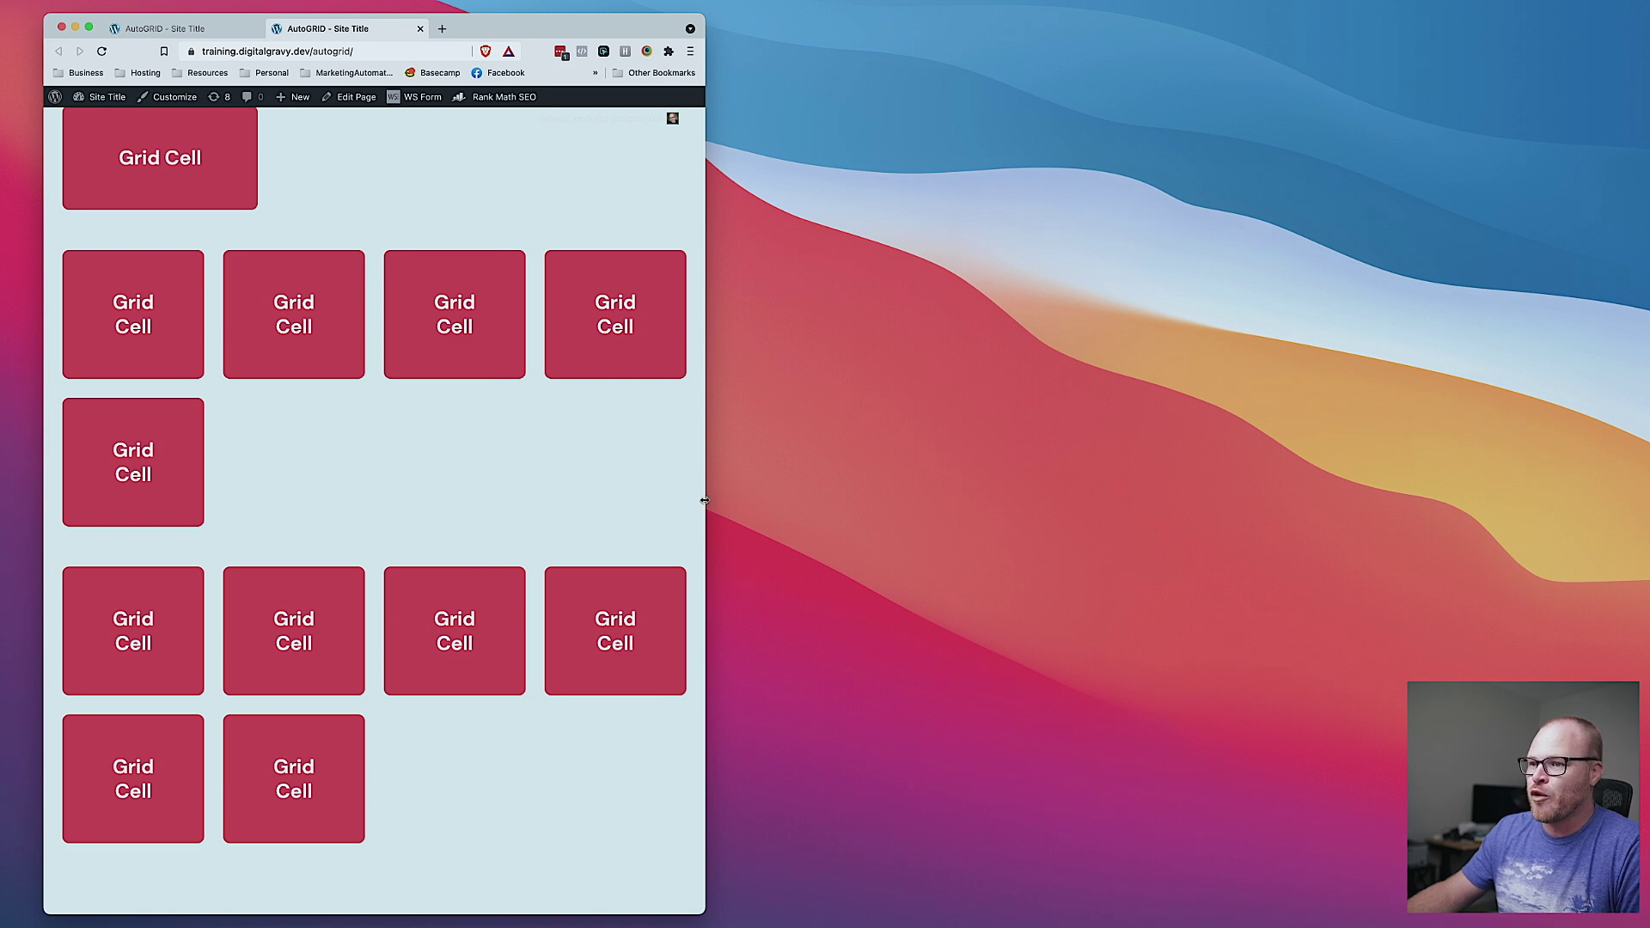
# Step: Narrow the browser window to phone width and examine how the auto grids stack
pyautogui.moveTo(705, 500); pyautogui.dragTo(382, 485)
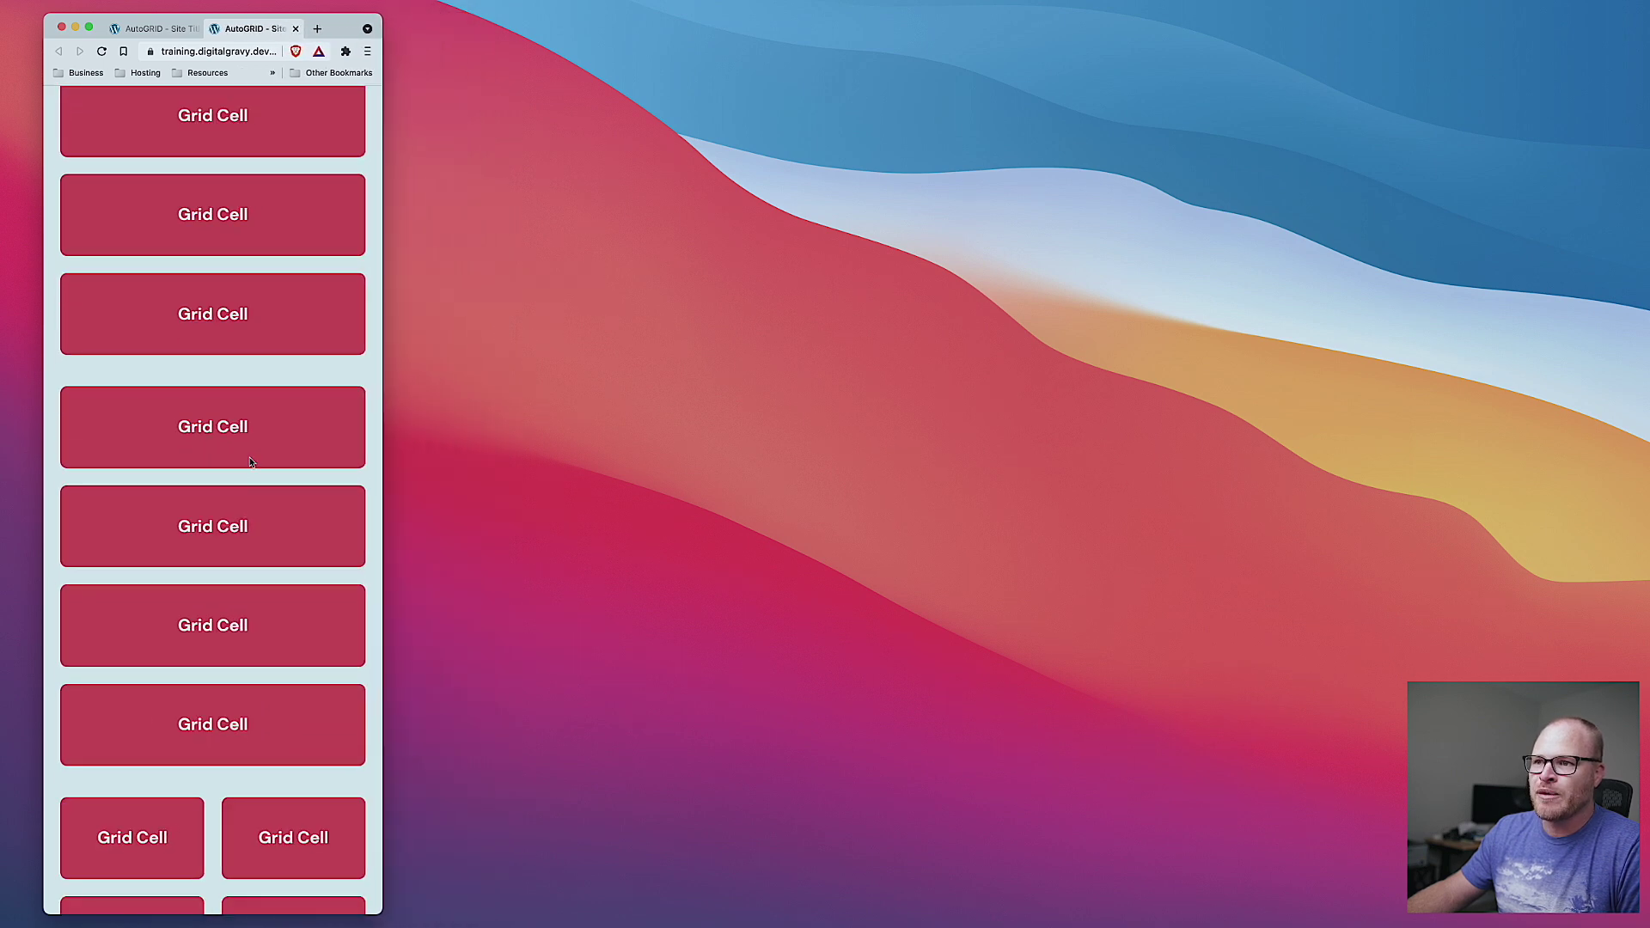
pyautogui.scroll(-6, 250, 462)
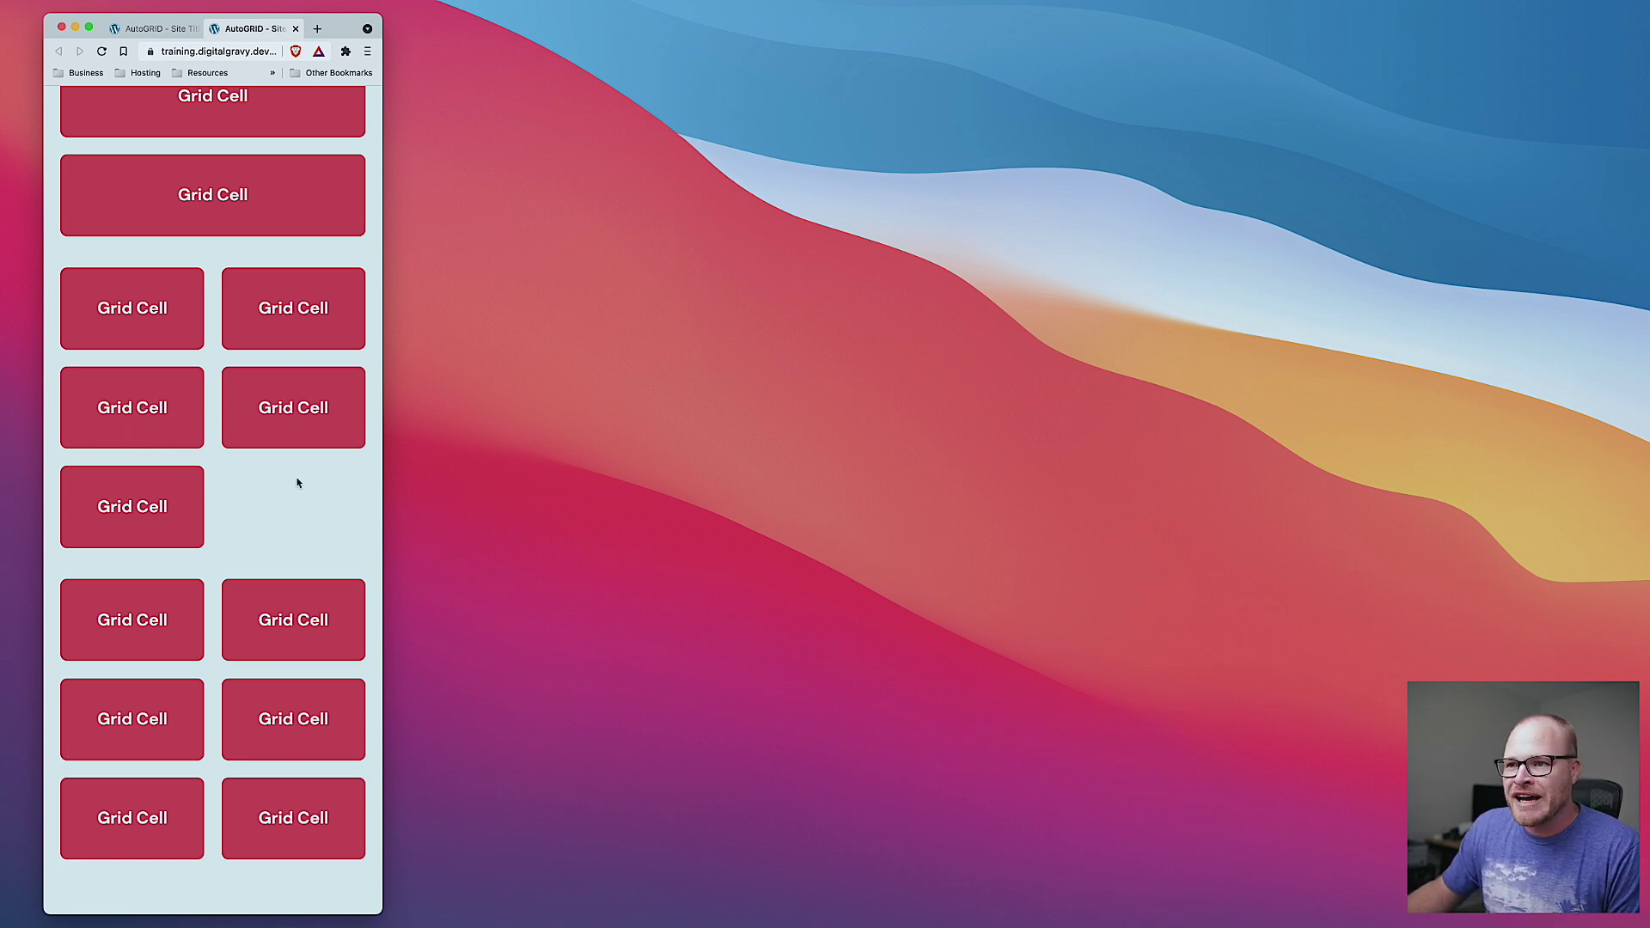
pyautogui.scroll(8, 294, 484)
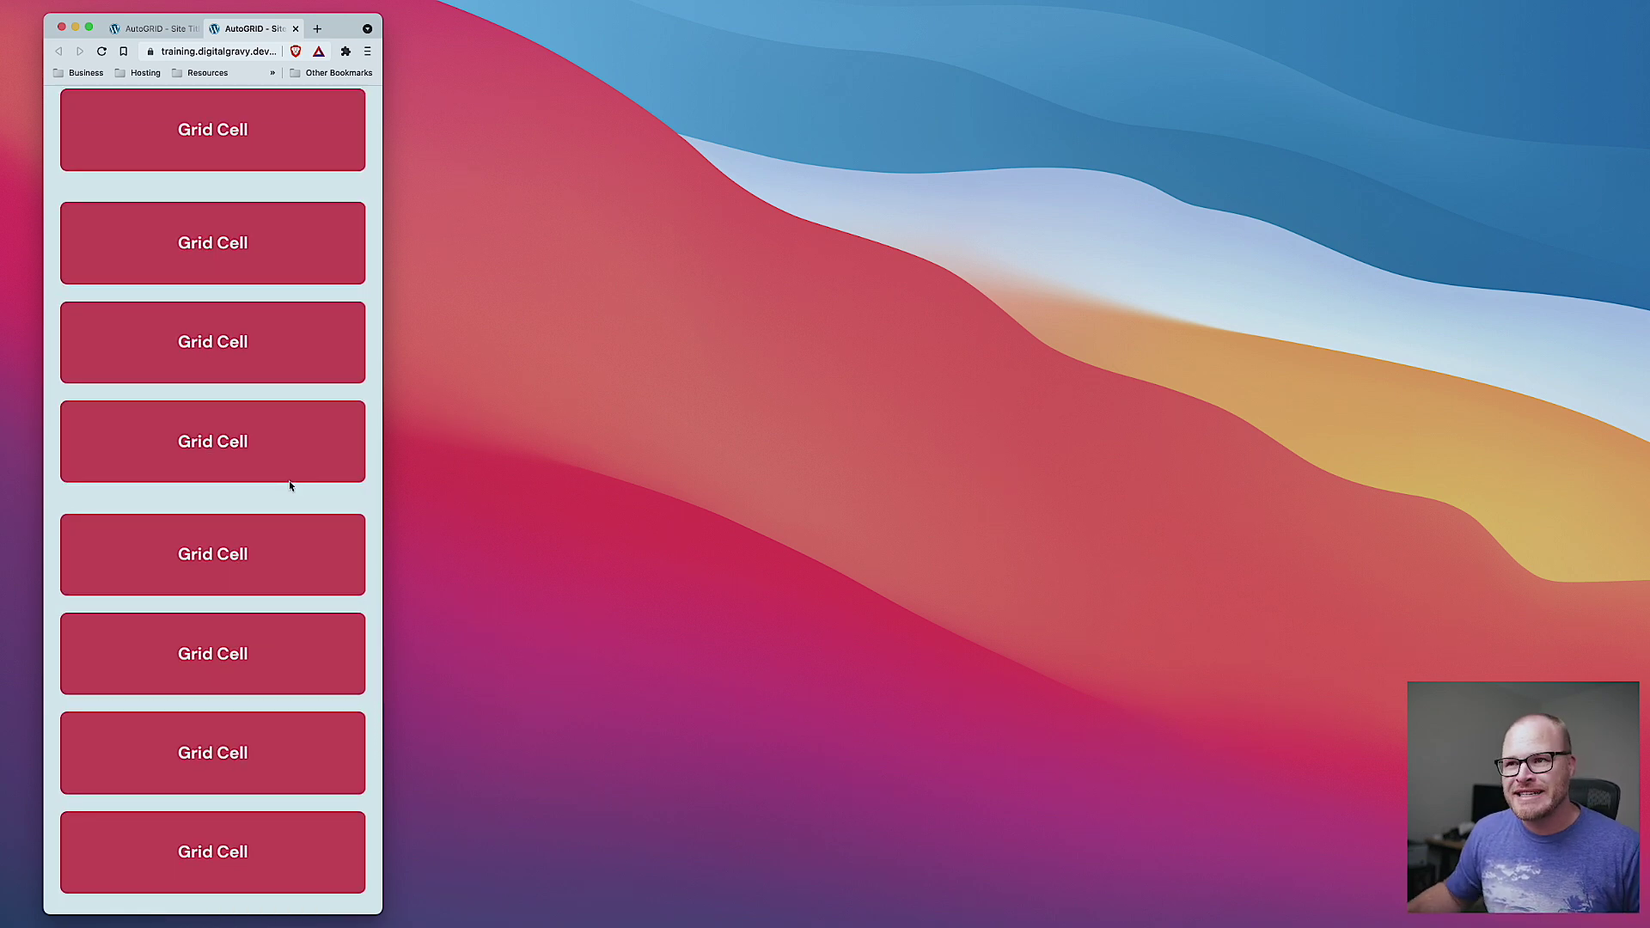
pyautogui.scroll(3, 288, 484)
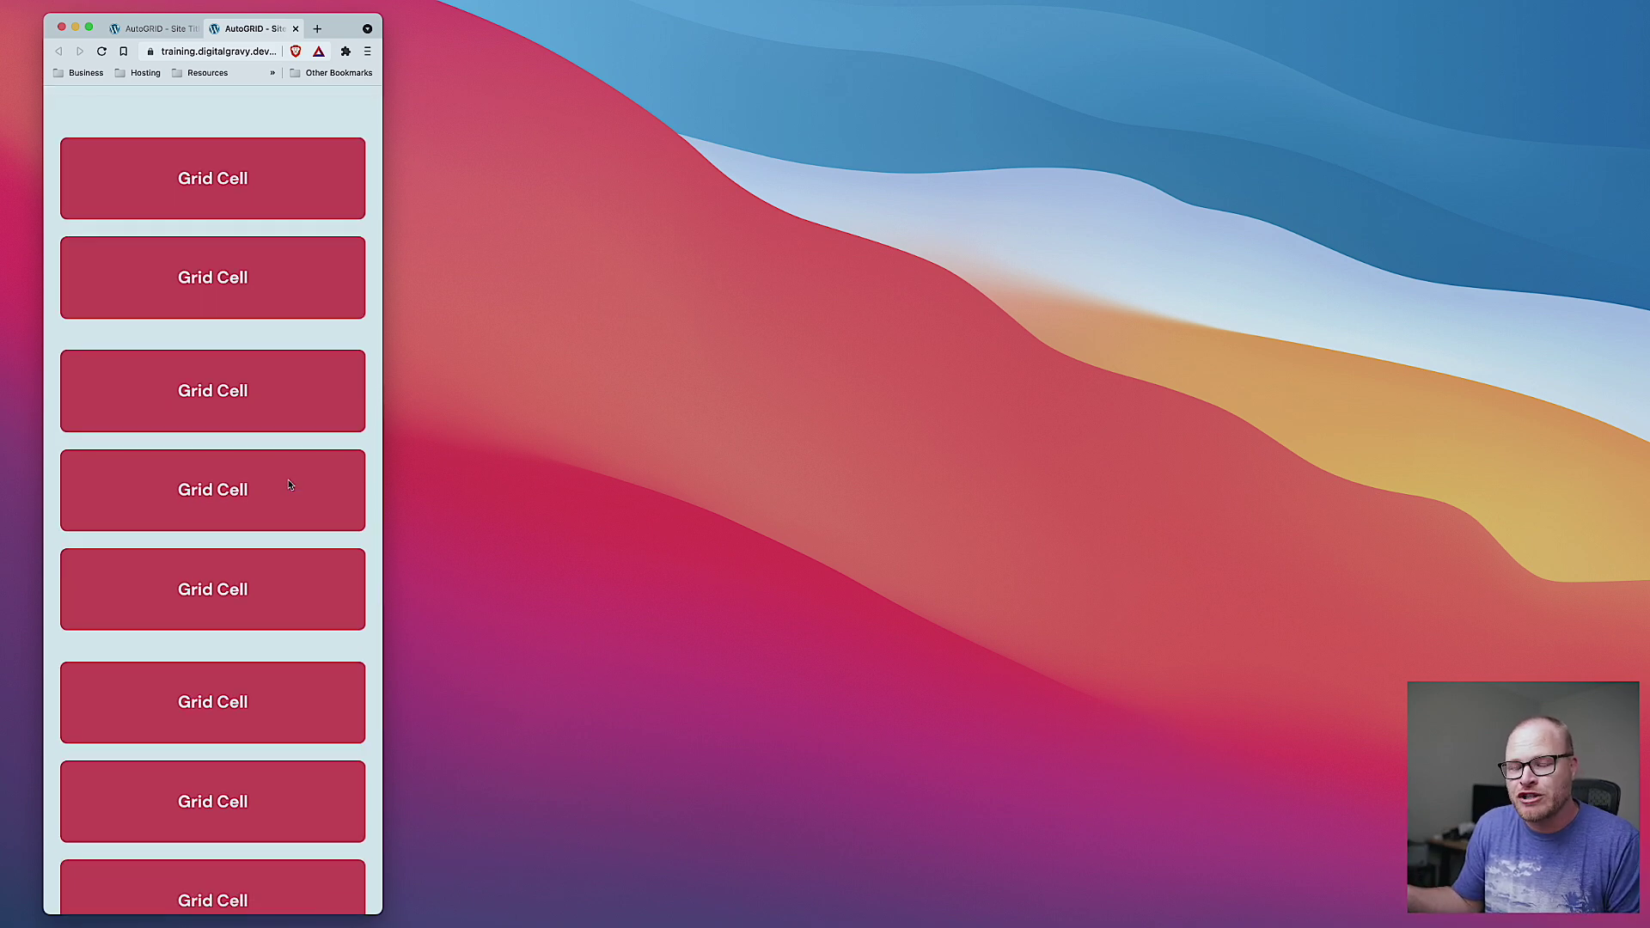
pyautogui.scroll(-3, 375, 434)
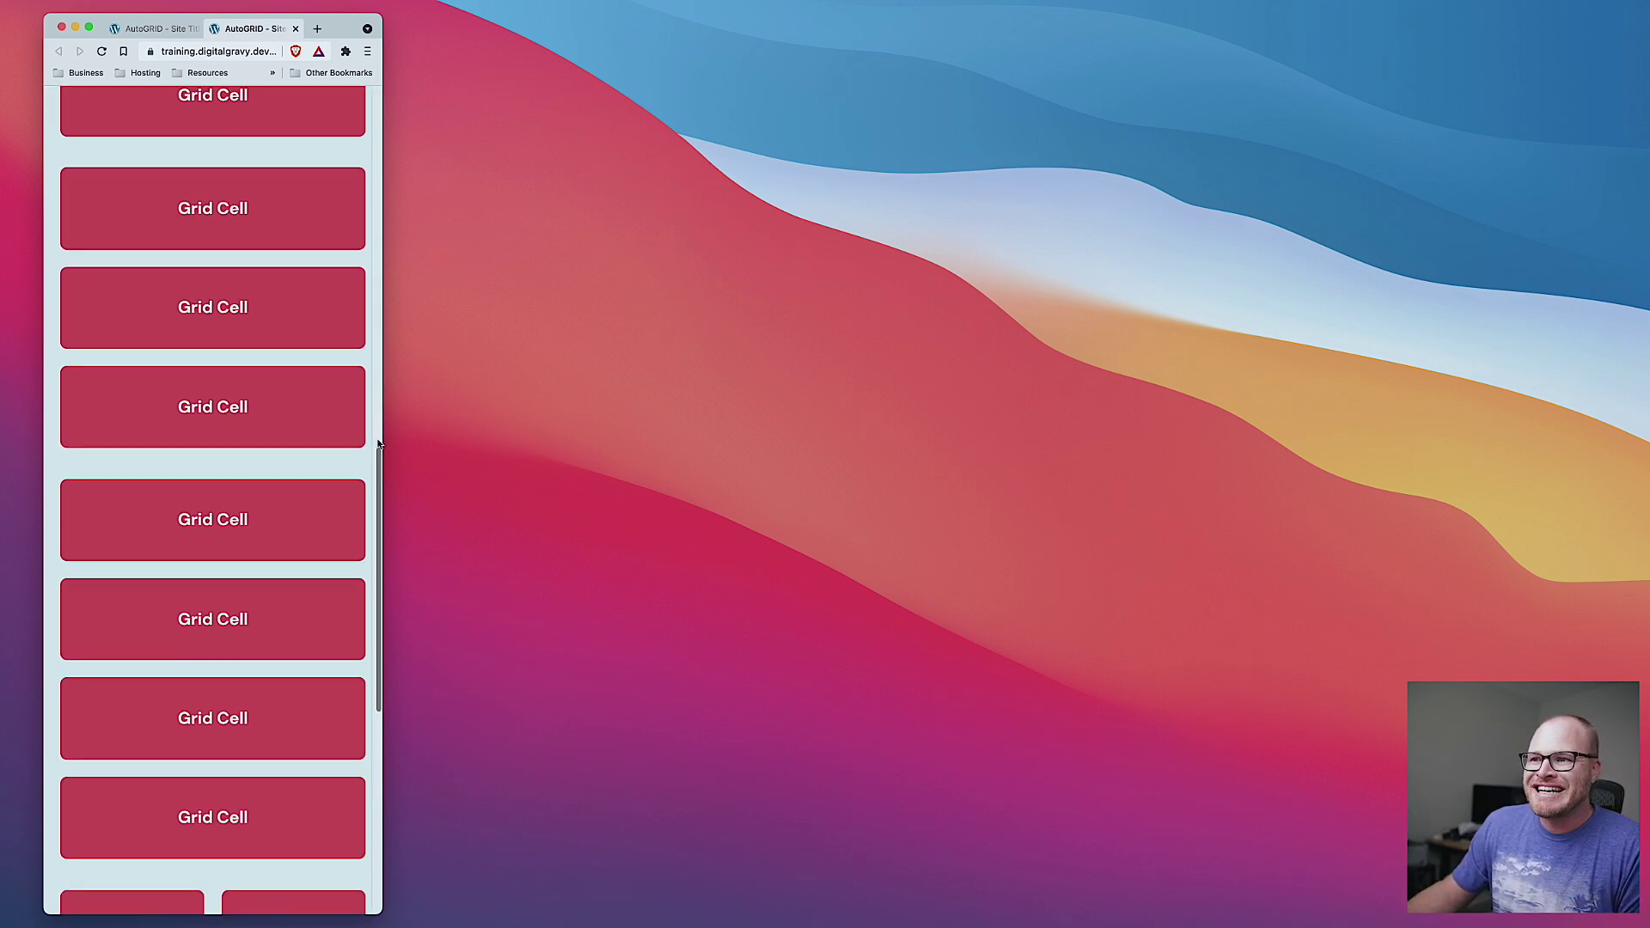
# Step: Widen the browser window back to full desktop width and return to the page builder tab
pyautogui.moveTo(380, 431); pyautogui.dragTo(1463, 481)
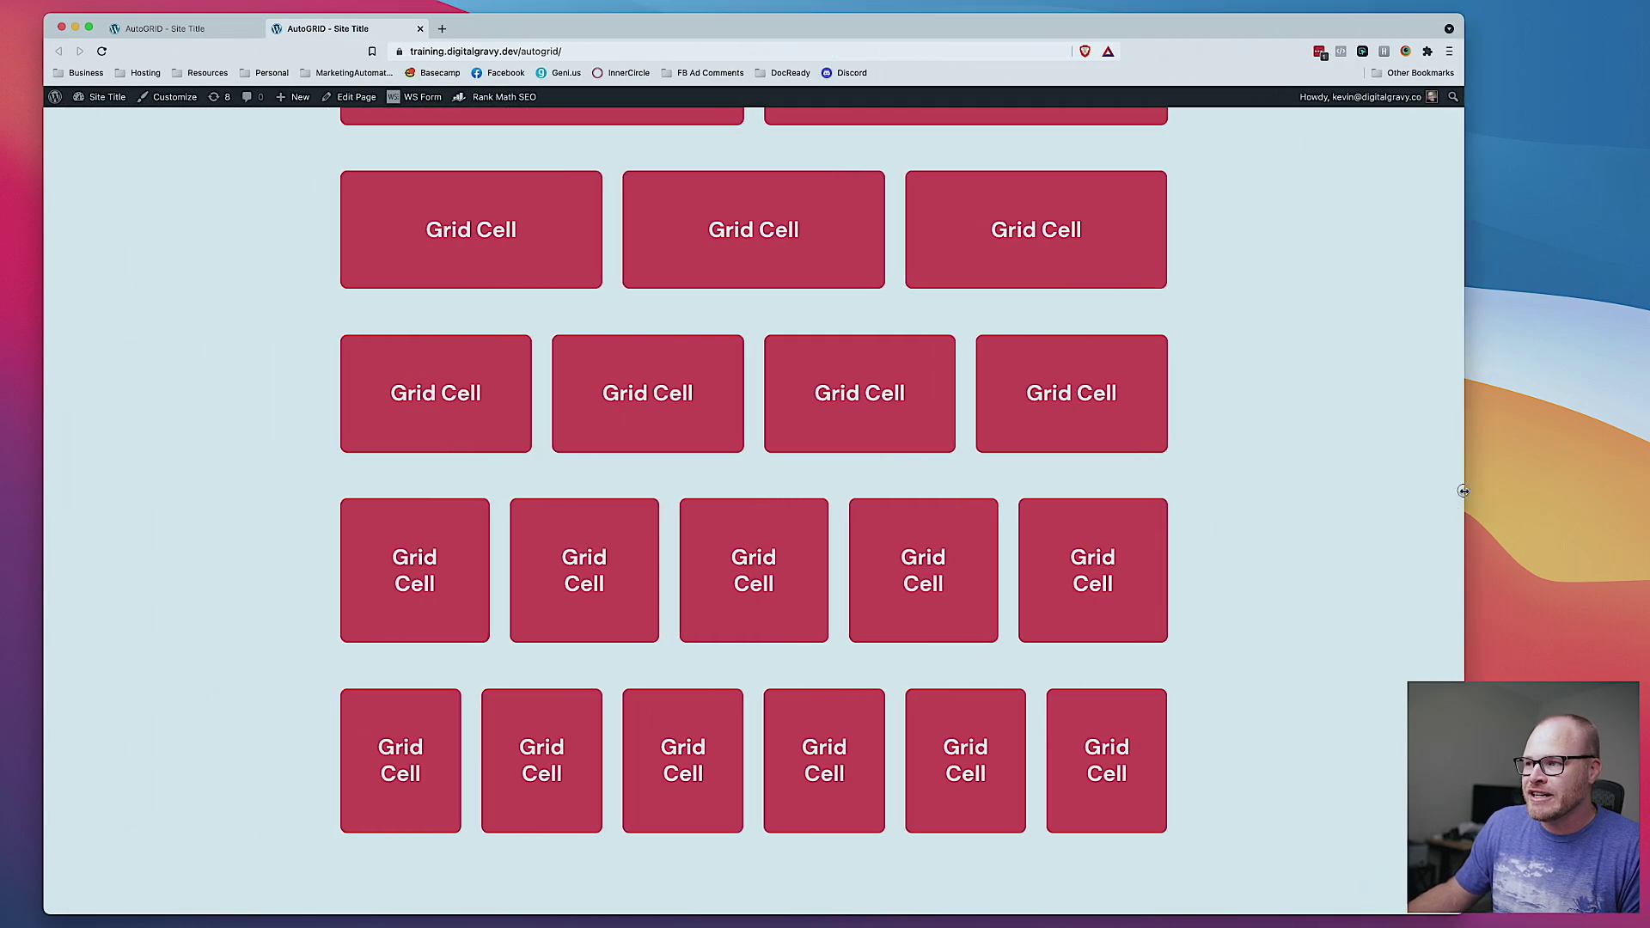
pyautogui.click(185, 30)
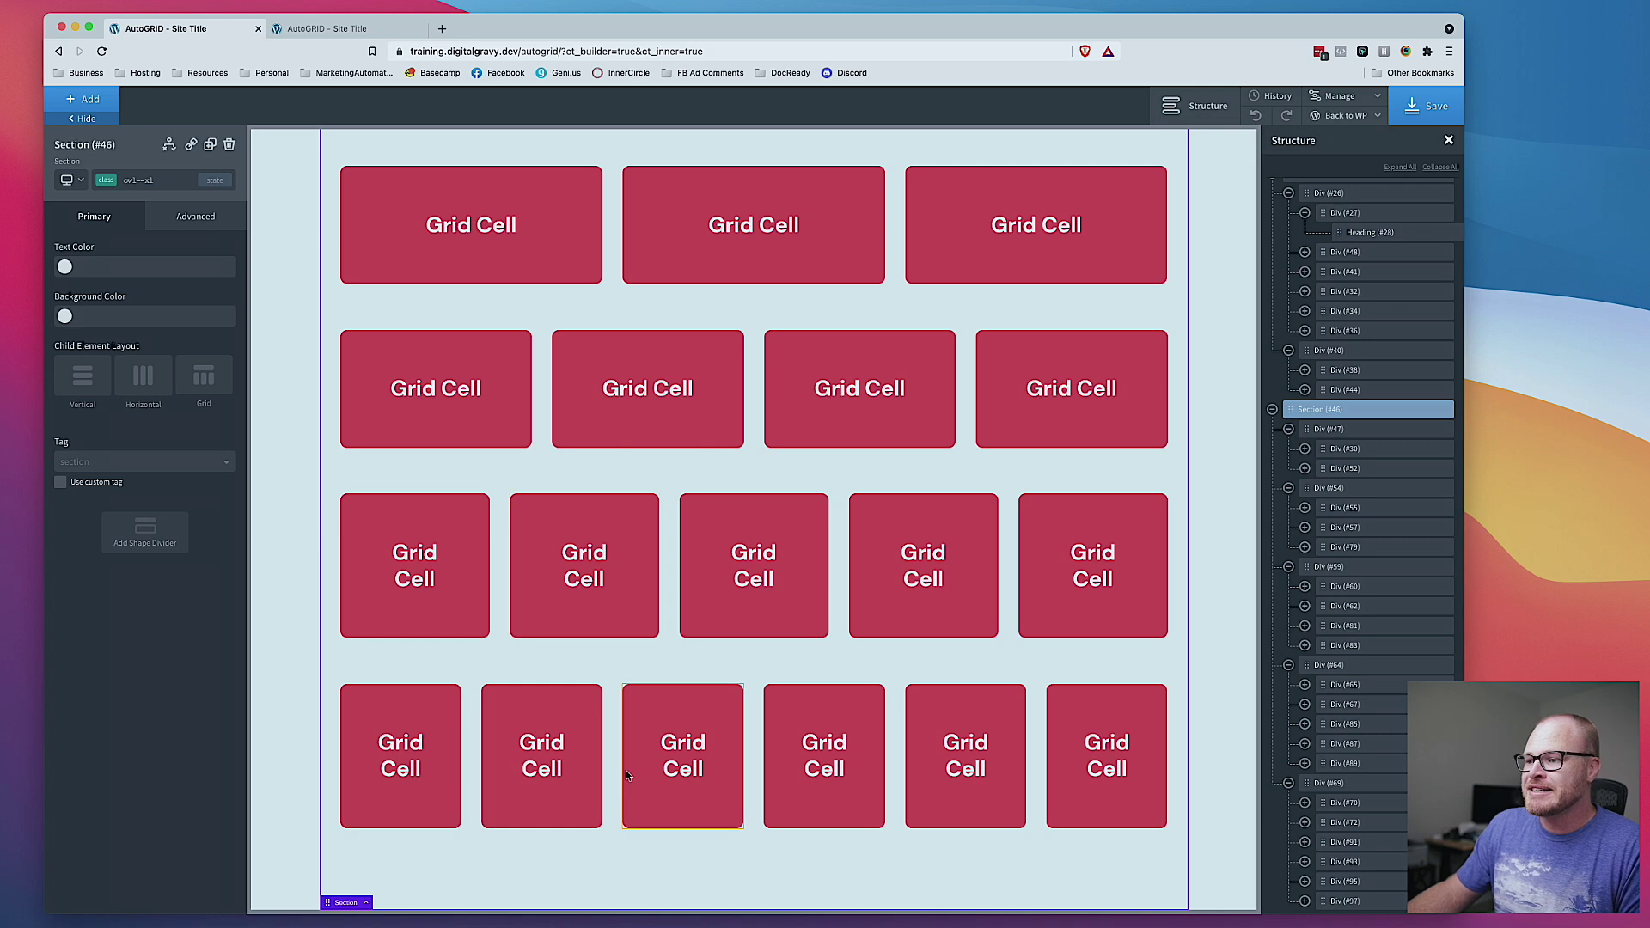
pyautogui.scroll(5, 638, 737)
pyautogui.scroll(-5, 638, 738)
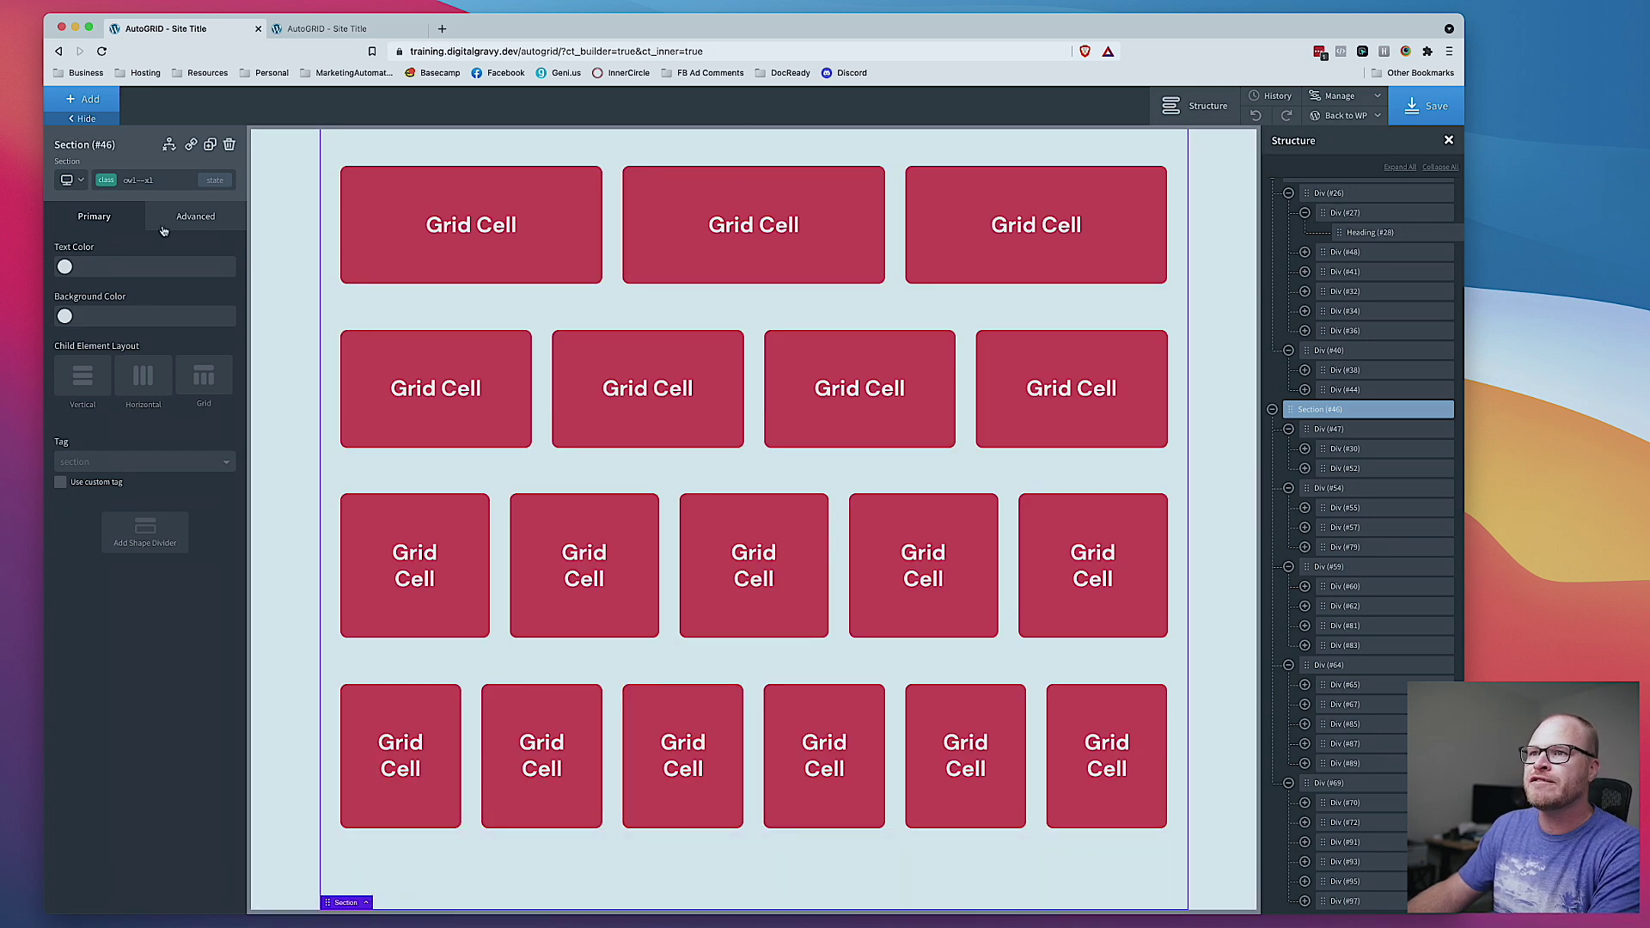
# Step: Add a div to the section below the six-column grid and give it the class grid--1-2
pyautogui.click(103, 104)
pyautogui.click(189, 230)
pyautogui.click(157, 183)
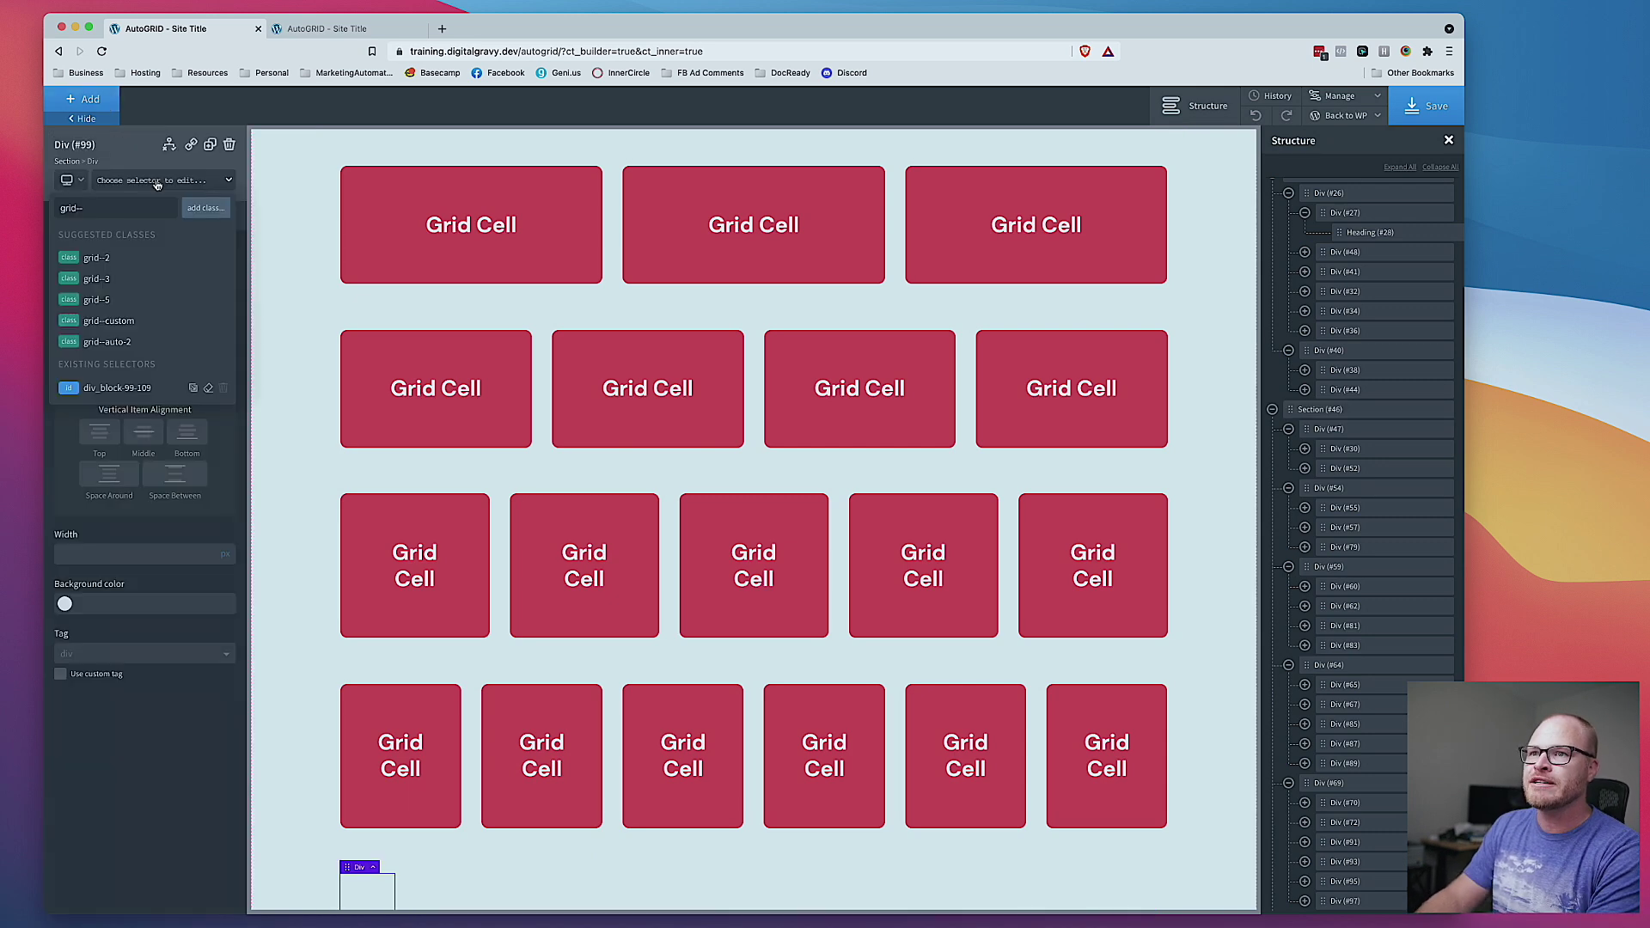
pyautogui.write('grid--1-2')
pyautogui.press('Return')
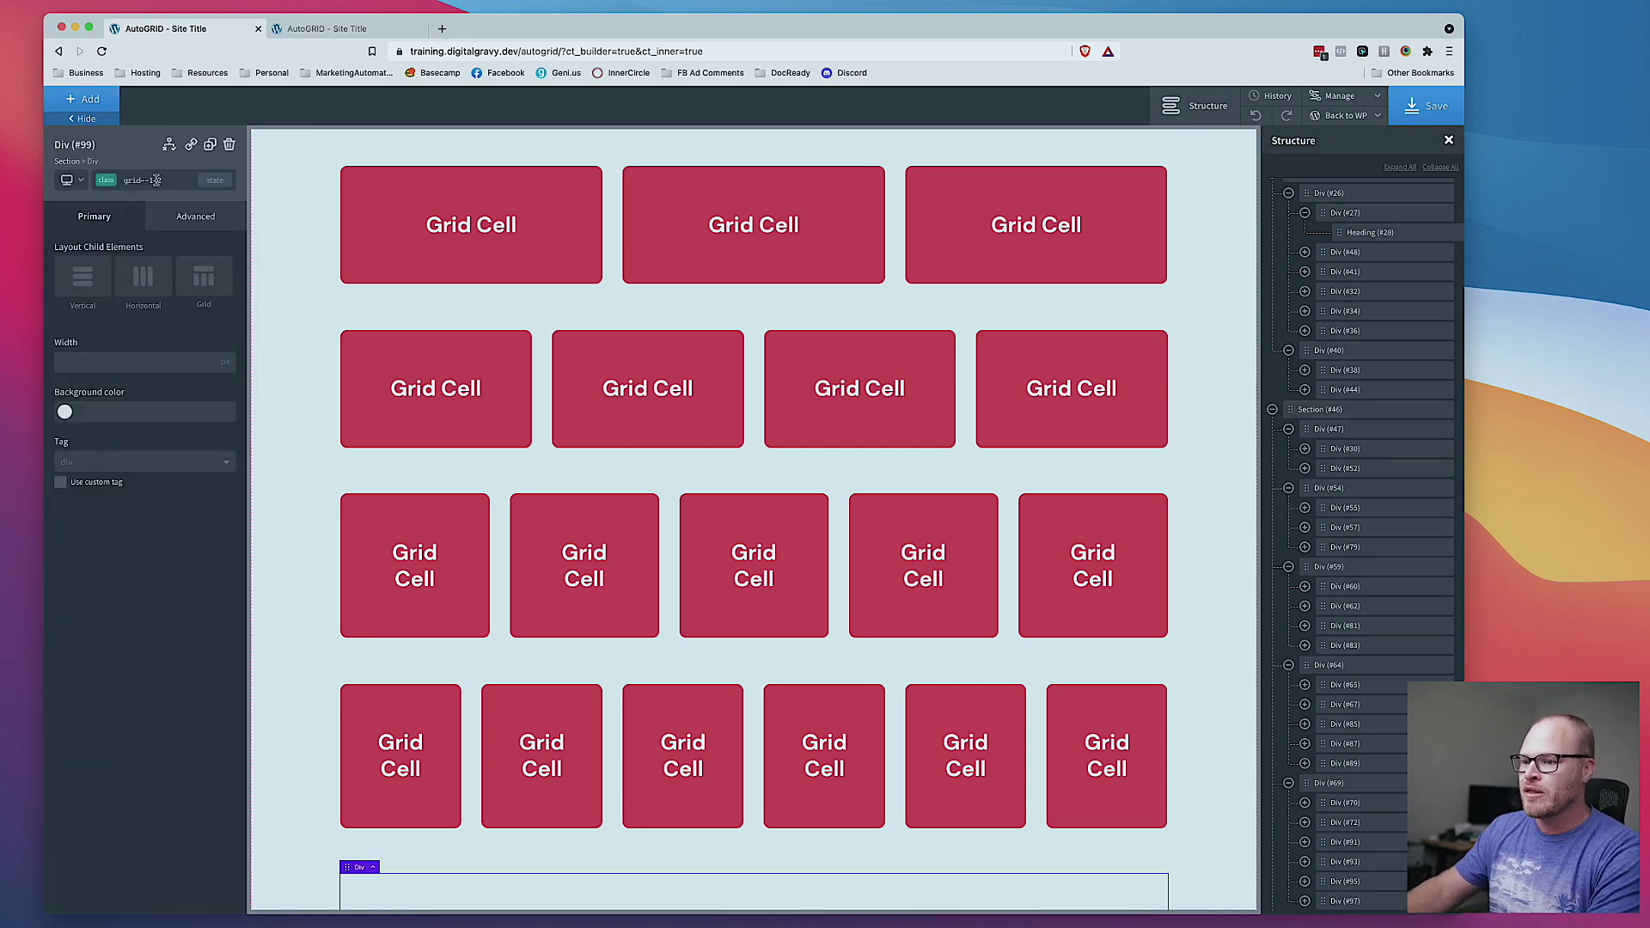
# Step: Duplicate a cell of the six-column grid, move a grid cell into the empty grid--1-2 div, and duplicate it there
pyautogui.scroll(-2, 460, 667)
pyautogui.click(418, 617)
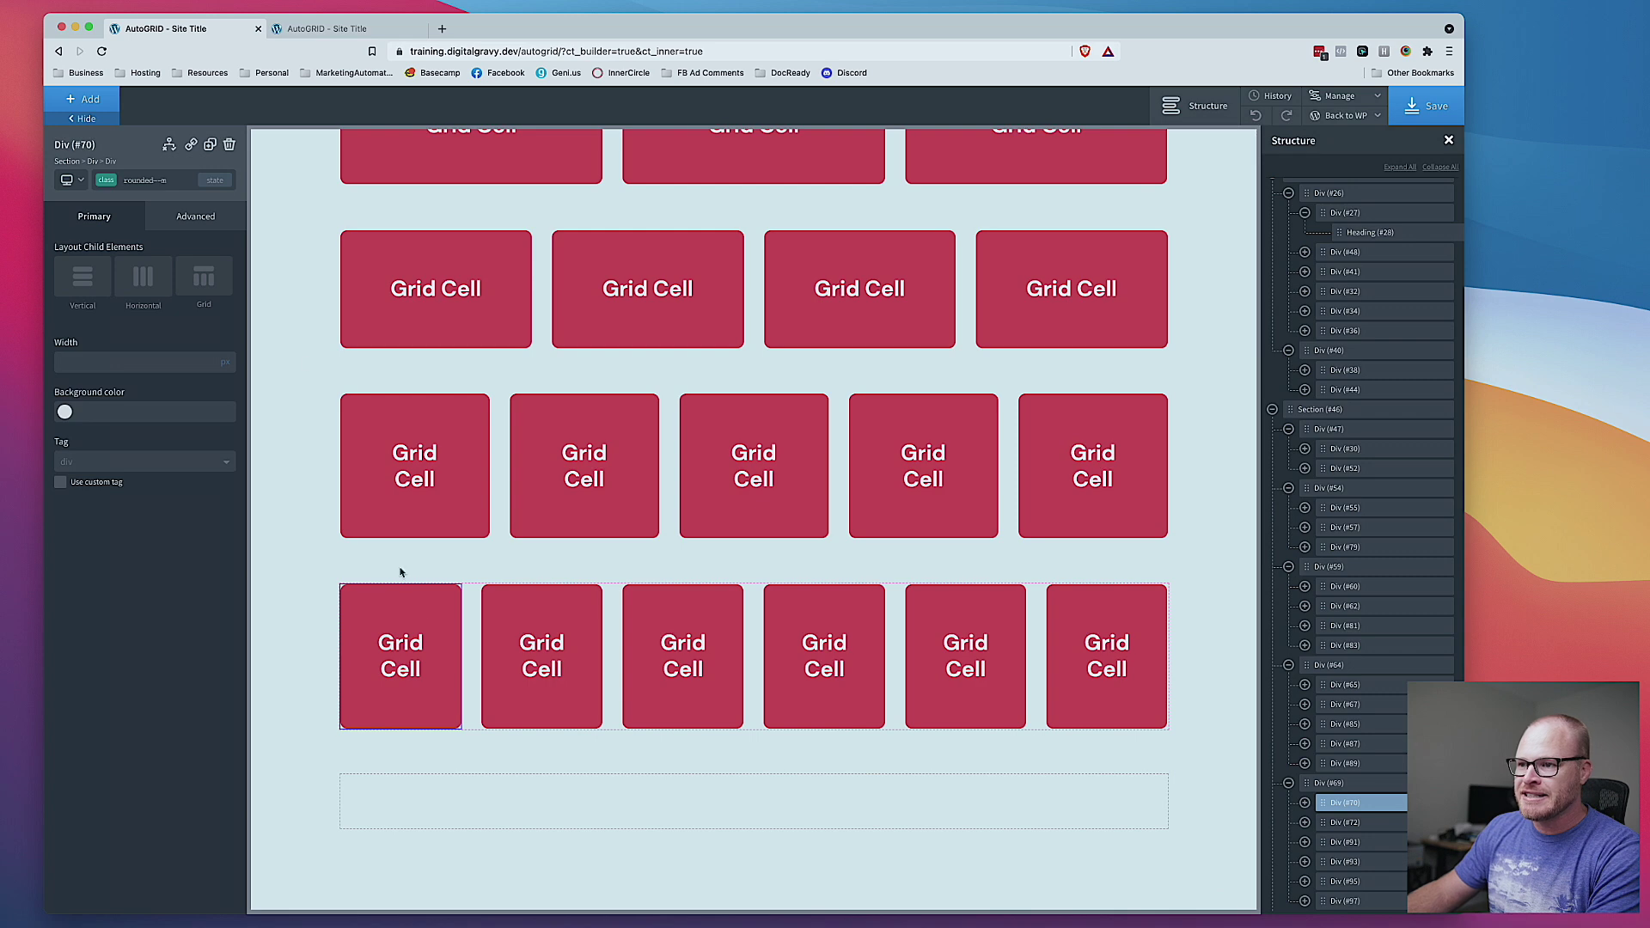
pyautogui.click(210, 144)
pyautogui.scroll(-3, 513, 808)
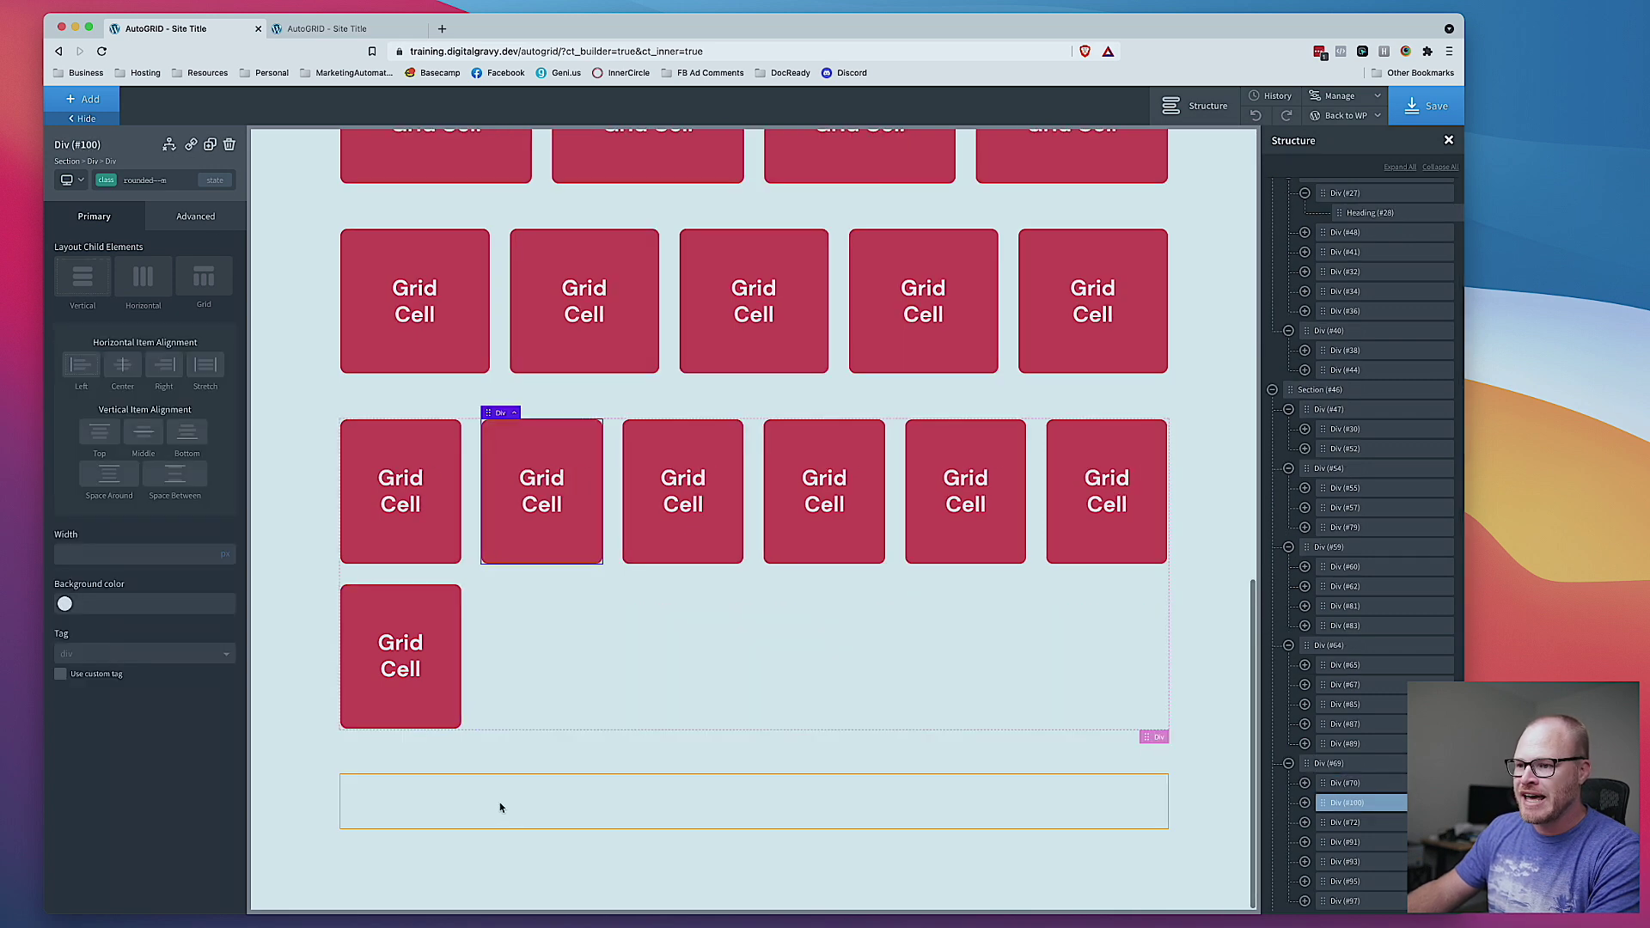
pyautogui.moveTo(448, 652); pyautogui.dragTo(499, 839)
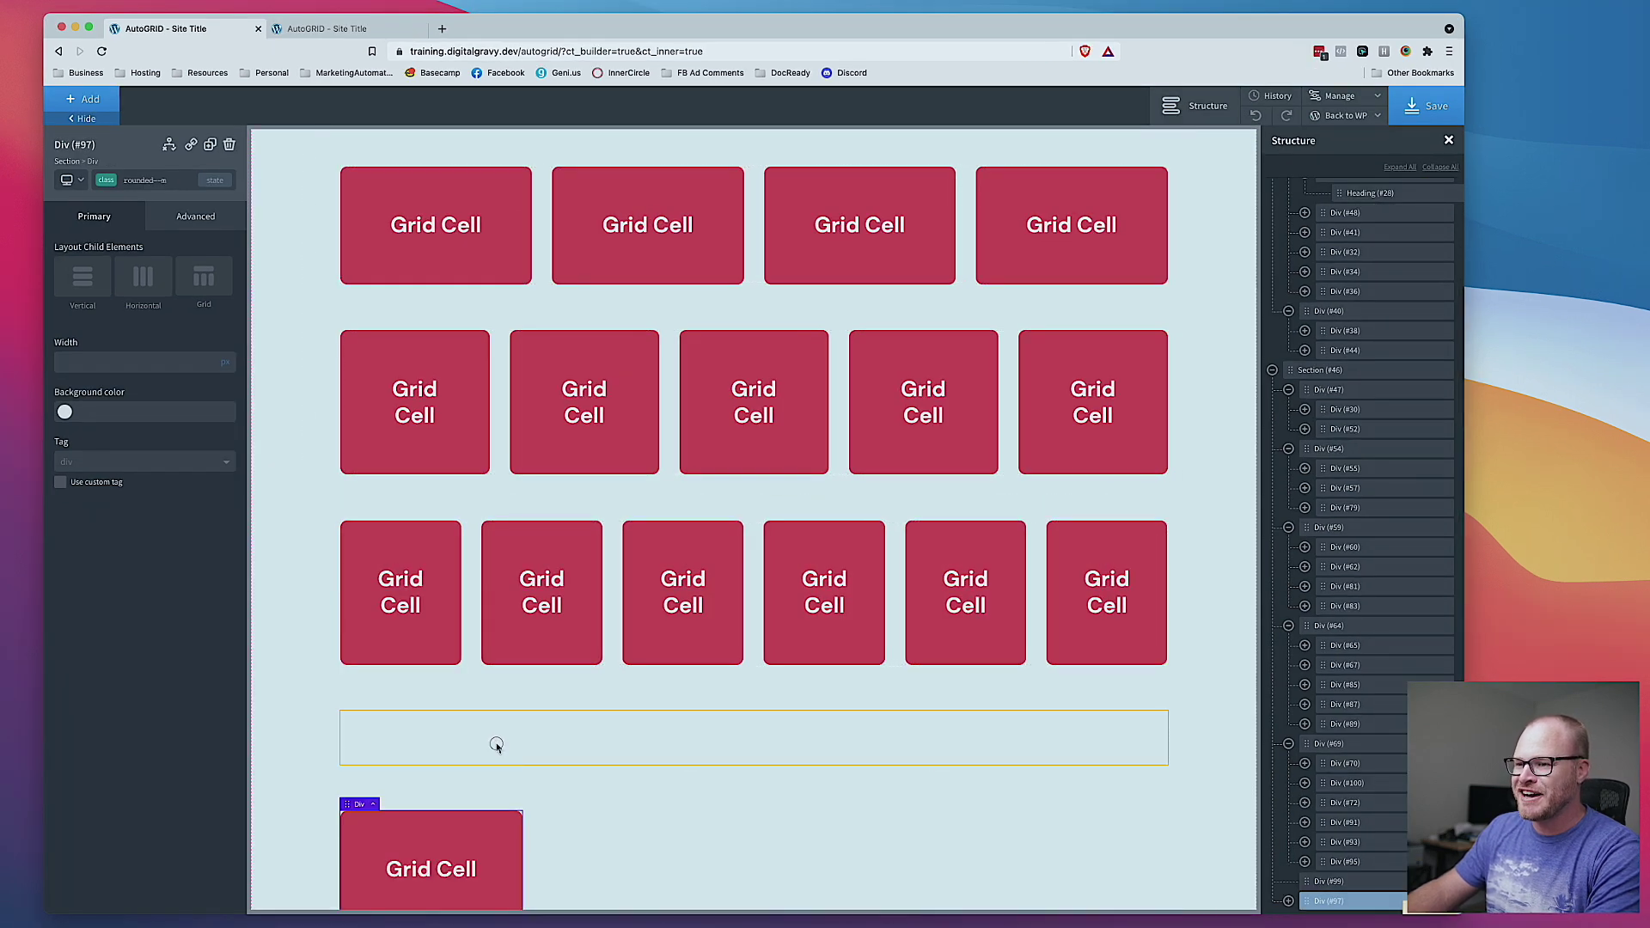
pyautogui.moveTo(353, 810); pyautogui.dragTo(634, 811)
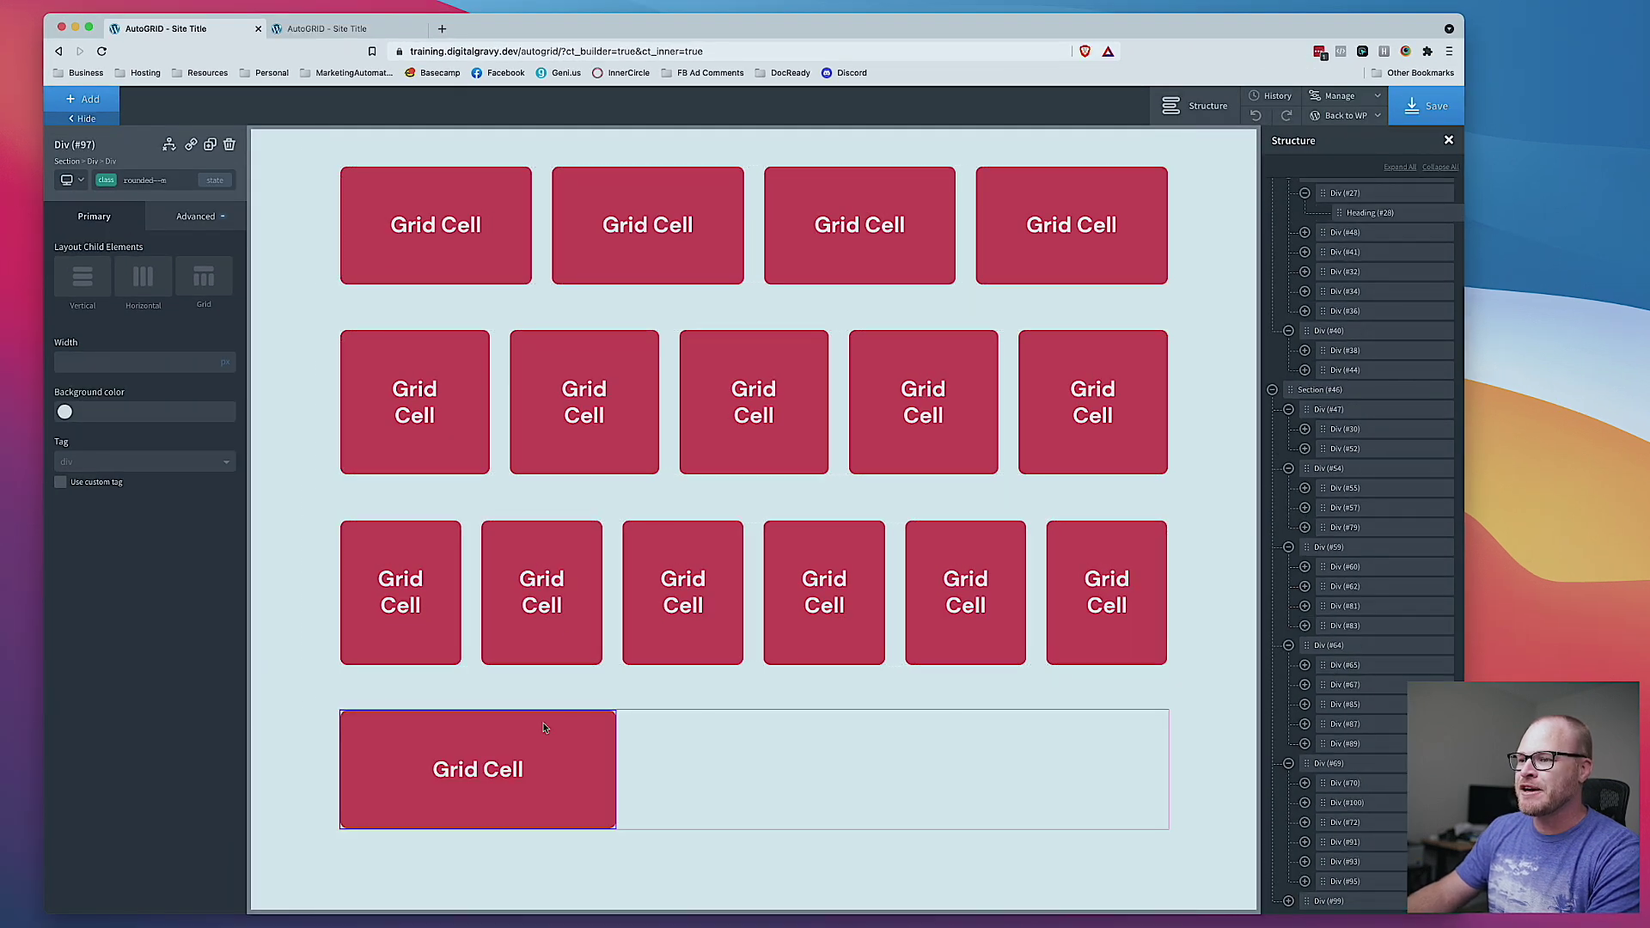
pyautogui.click(209, 145)
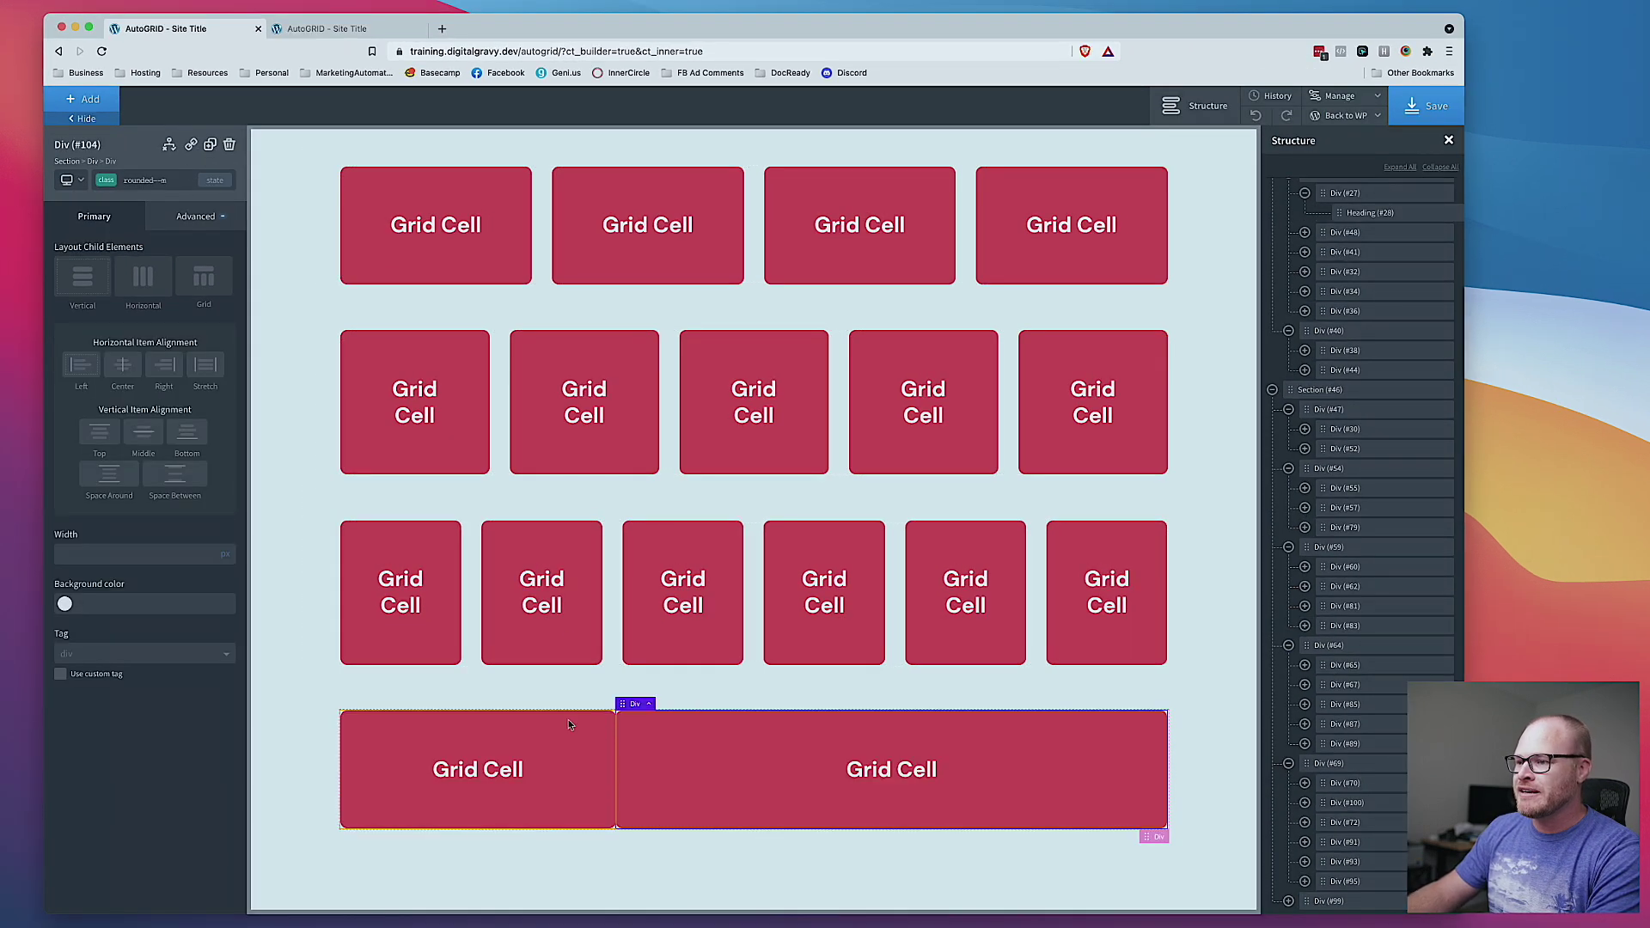
# Step: Add the class gap--m to the grid--1-2 div
pyautogui.click(631, 700)
pyautogui.click(172, 181)
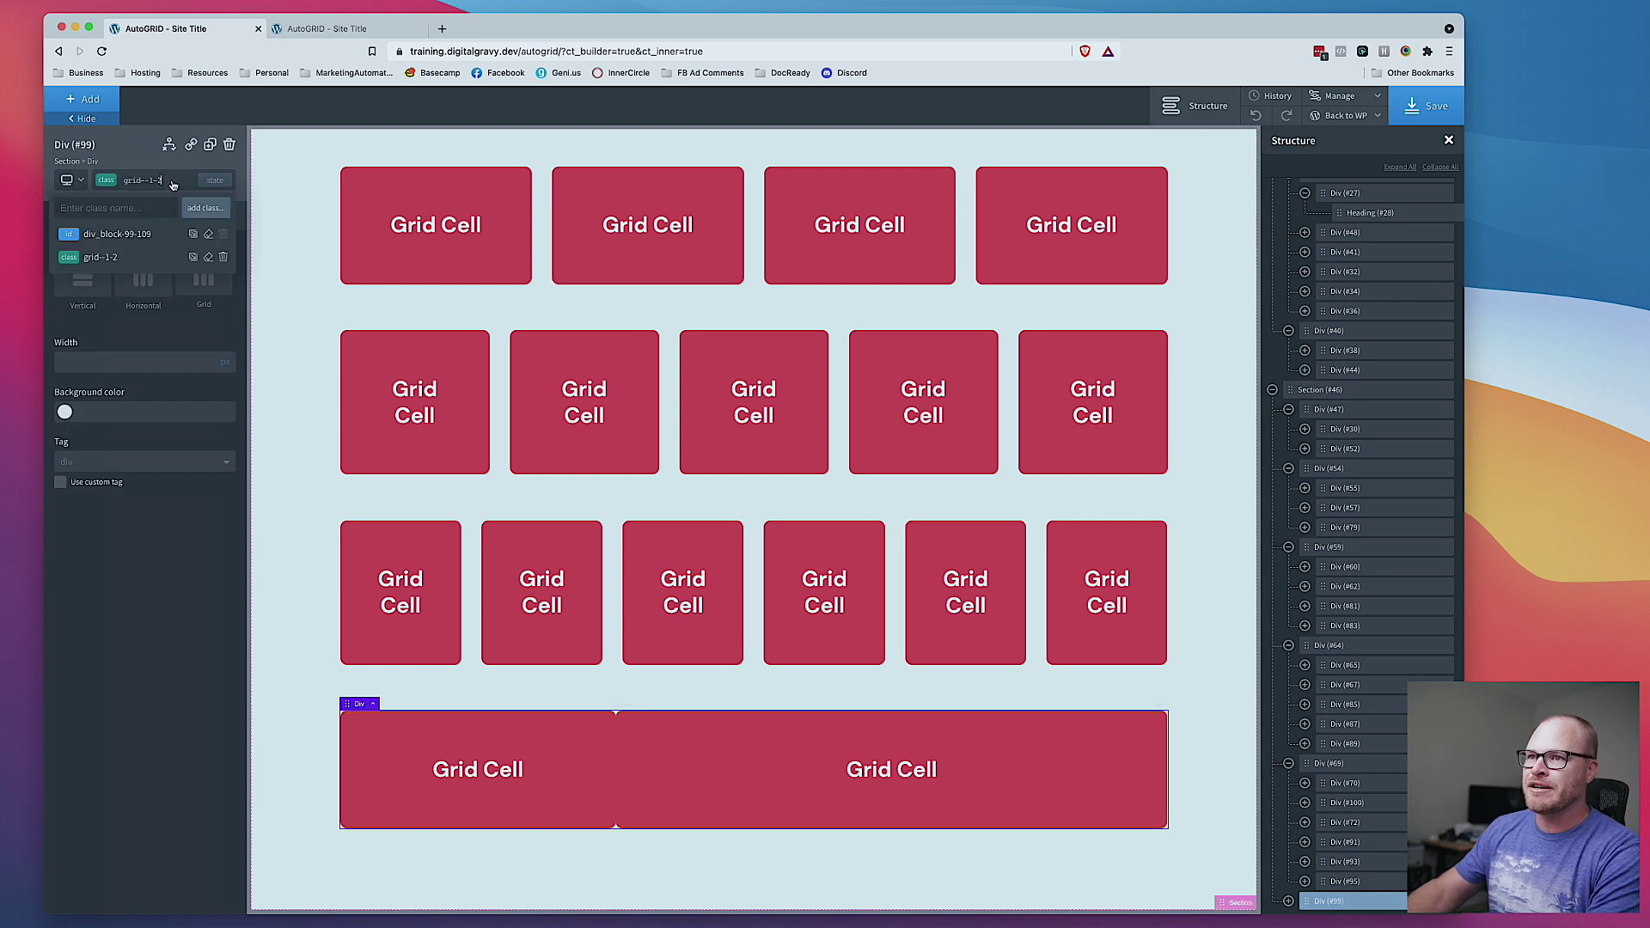
pyautogui.write('gap')
pyautogui.click(143, 256)
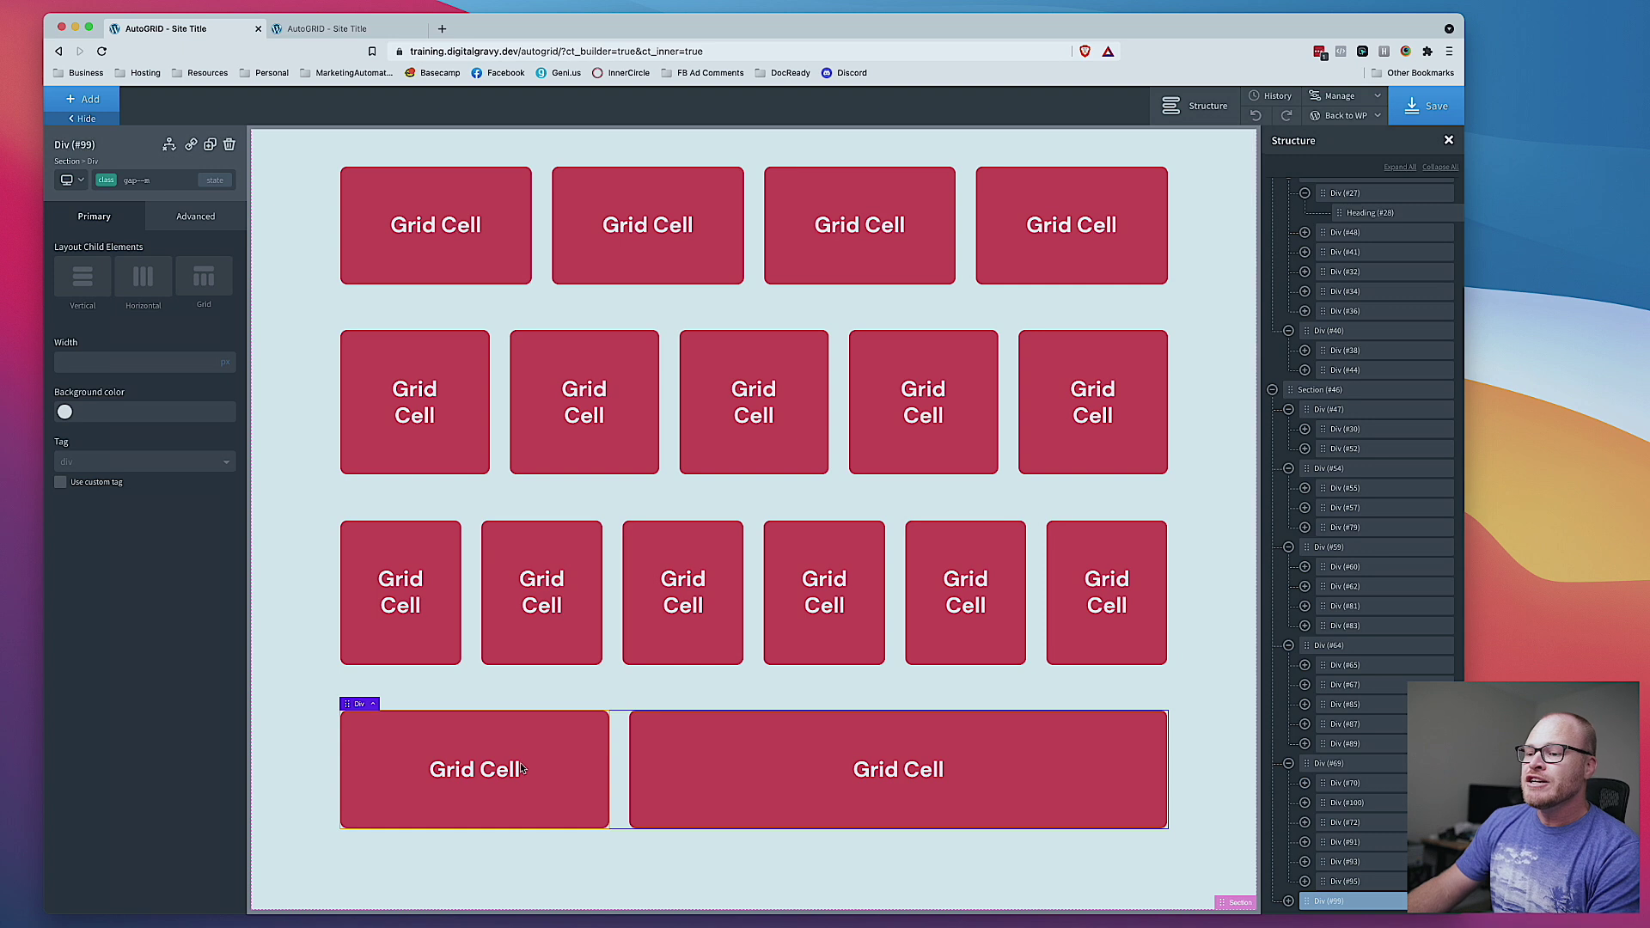
pyautogui.click(183, 179)
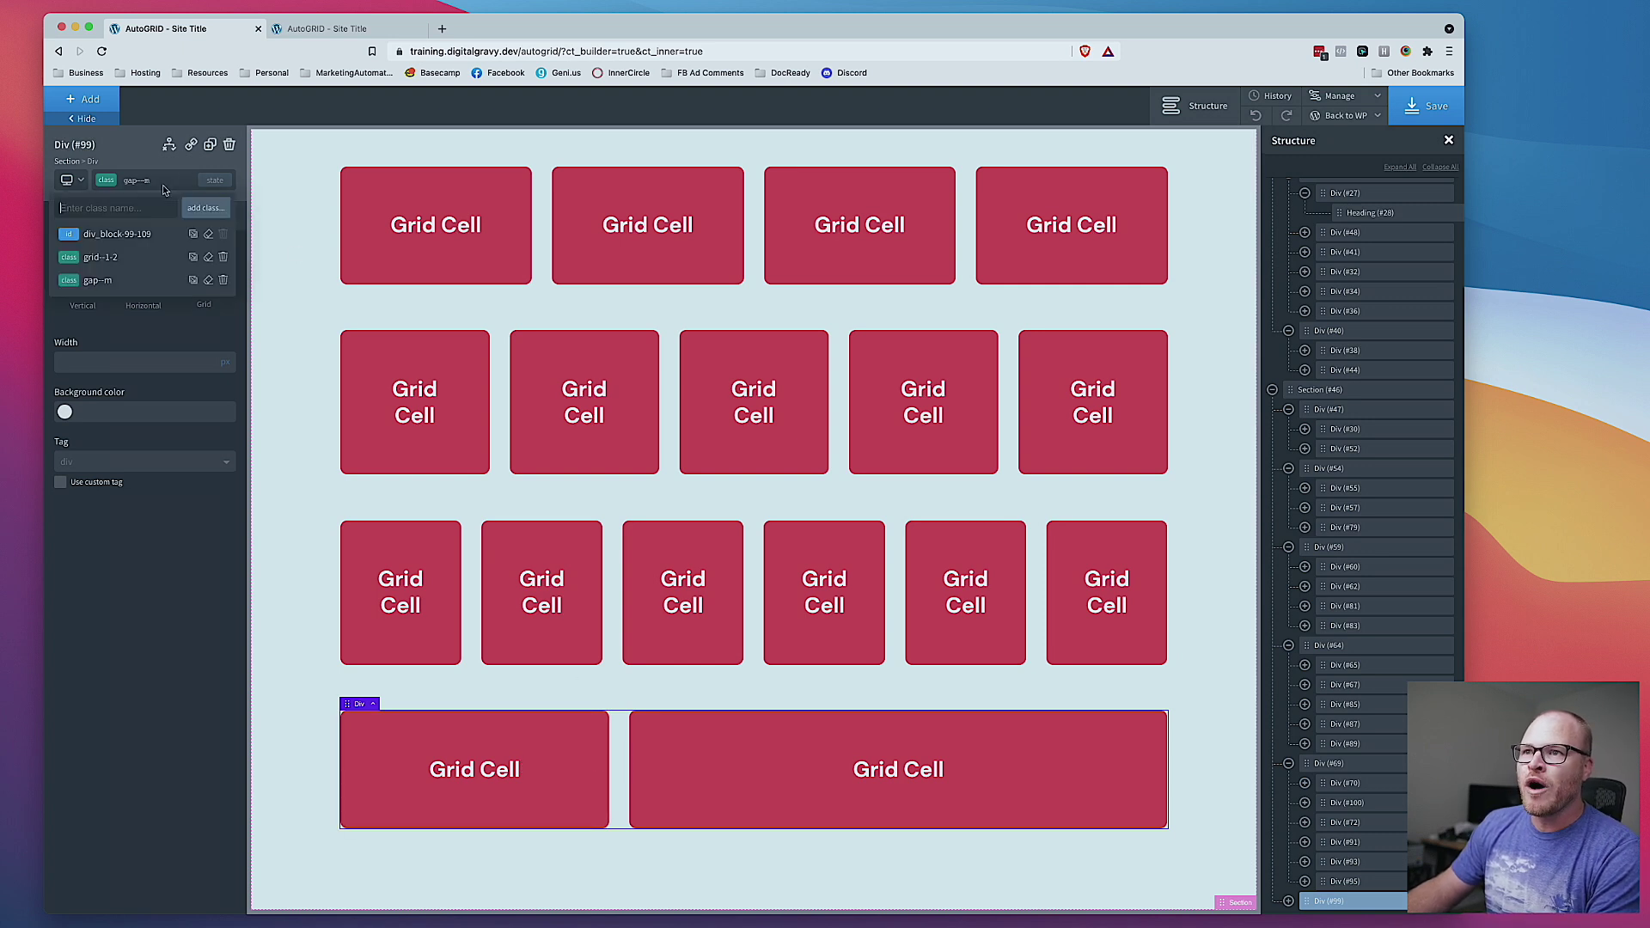
pyautogui.press('BackSpace')
pyautogui.write('s')
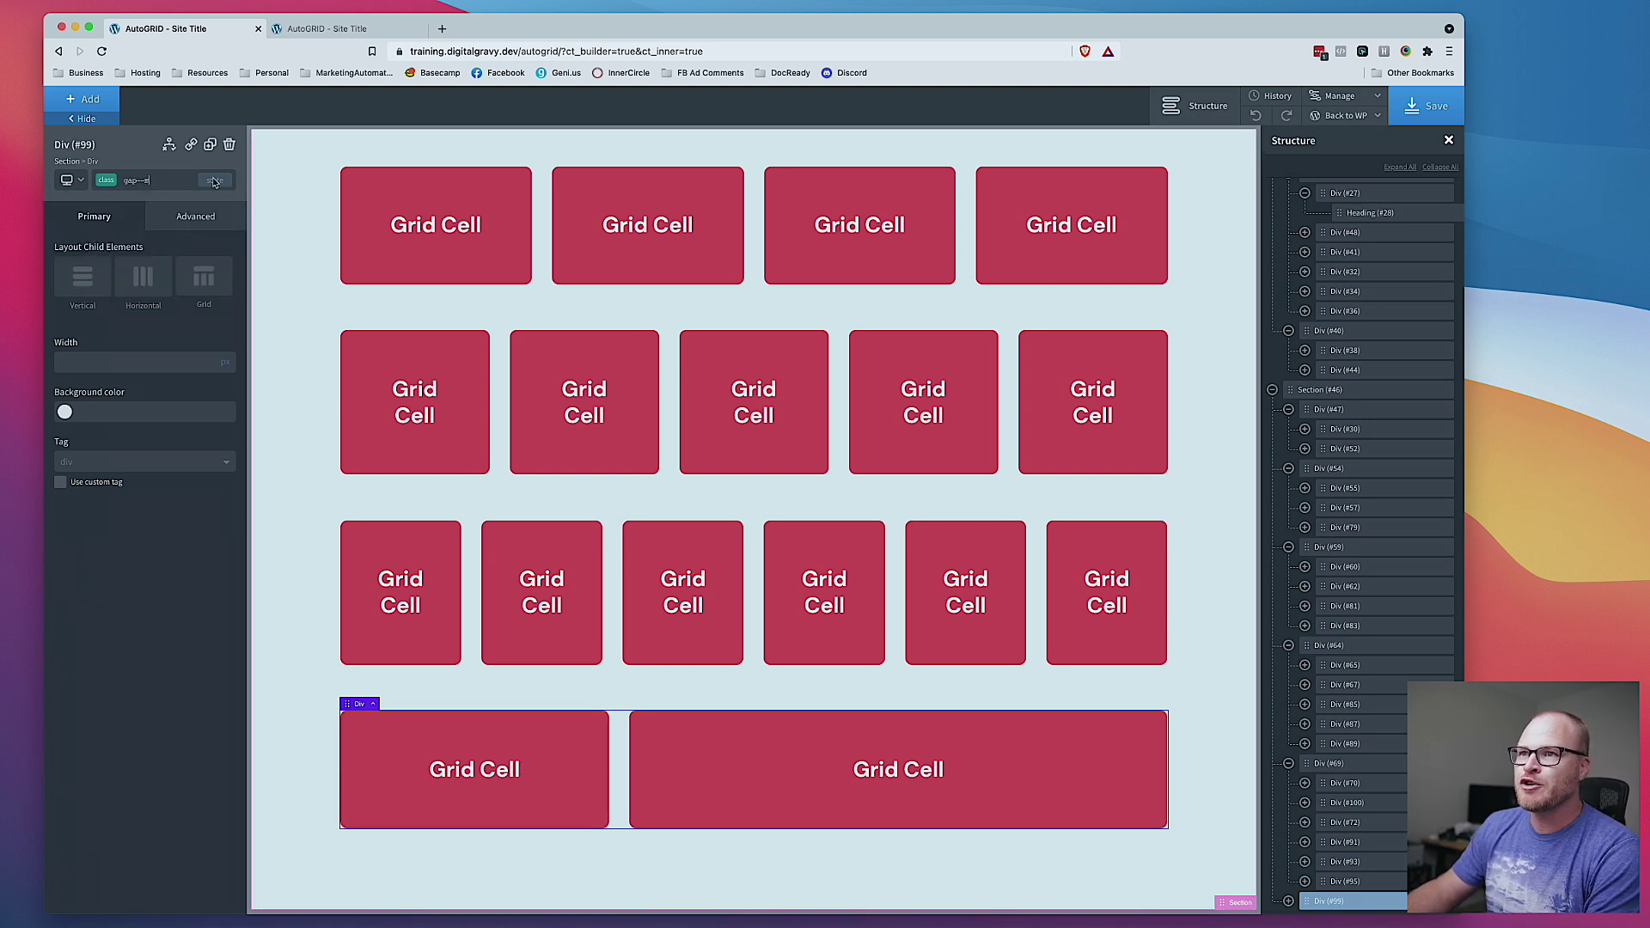
# Step: Duplicate the grid--1-2 div and replace the copy's grid class with grid--1-3
pyautogui.click(209, 144)
pyautogui.scroll(-2, 677, 713)
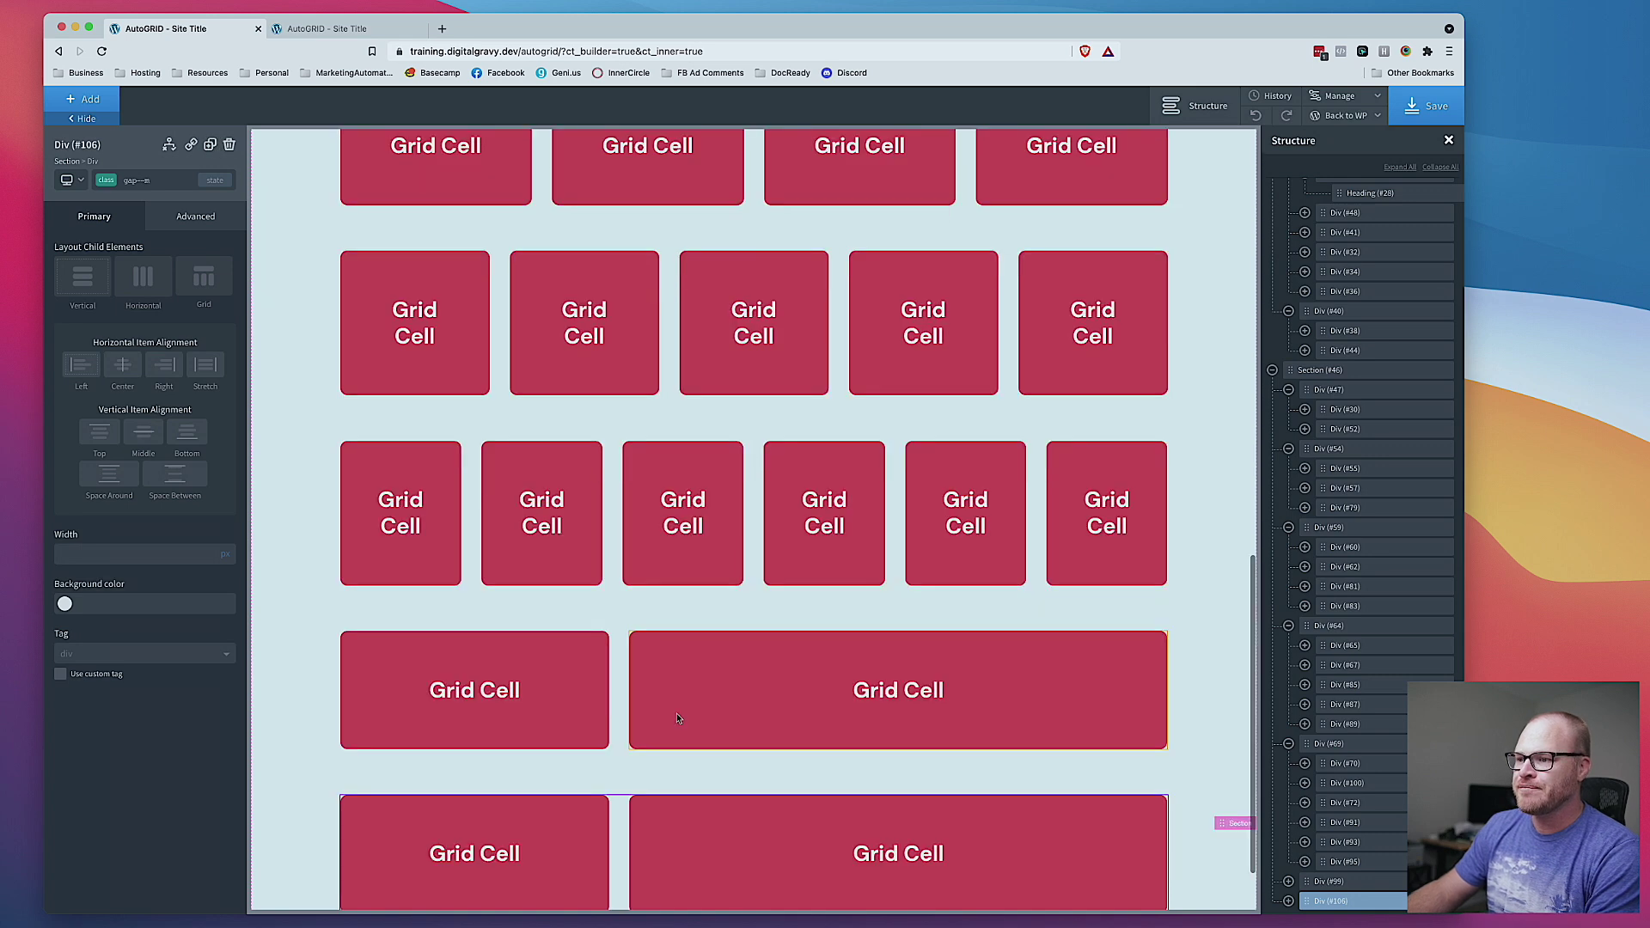
pyautogui.scroll(-2, 677, 718)
pyautogui.click(162, 172)
pyautogui.click(207, 256)
pyautogui.click(167, 185)
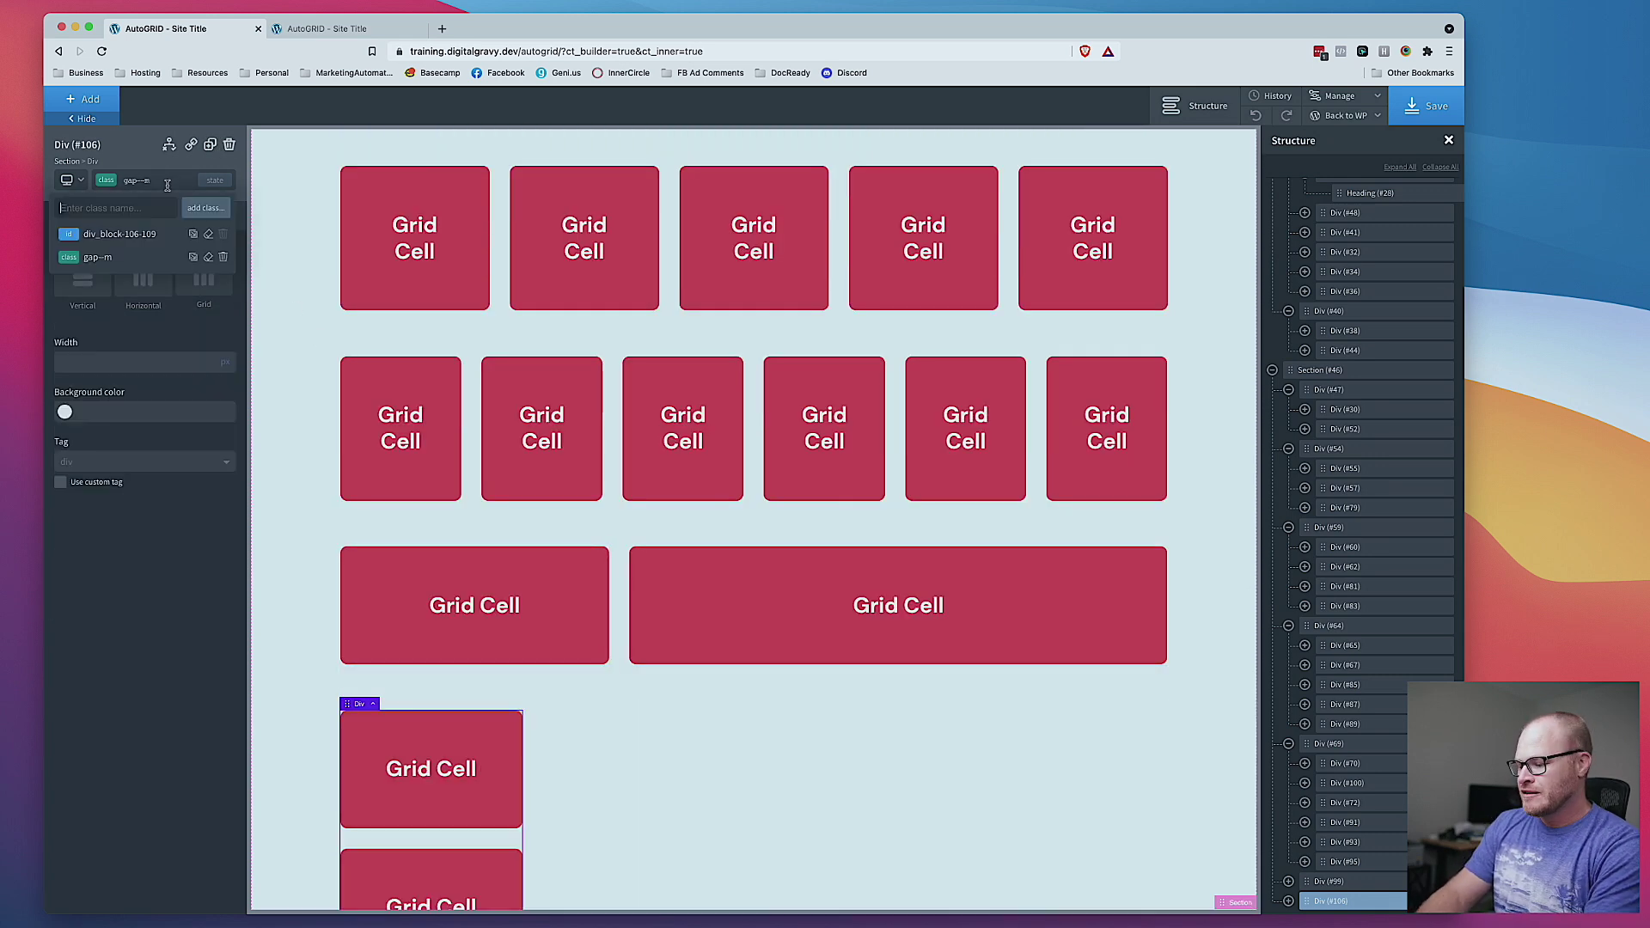
pyautogui.write('grid--1-23')
pyautogui.press('BackSpace')
pyautogui.press('BackSpace')
pyautogui.write('3')
pyautogui.press('Return')
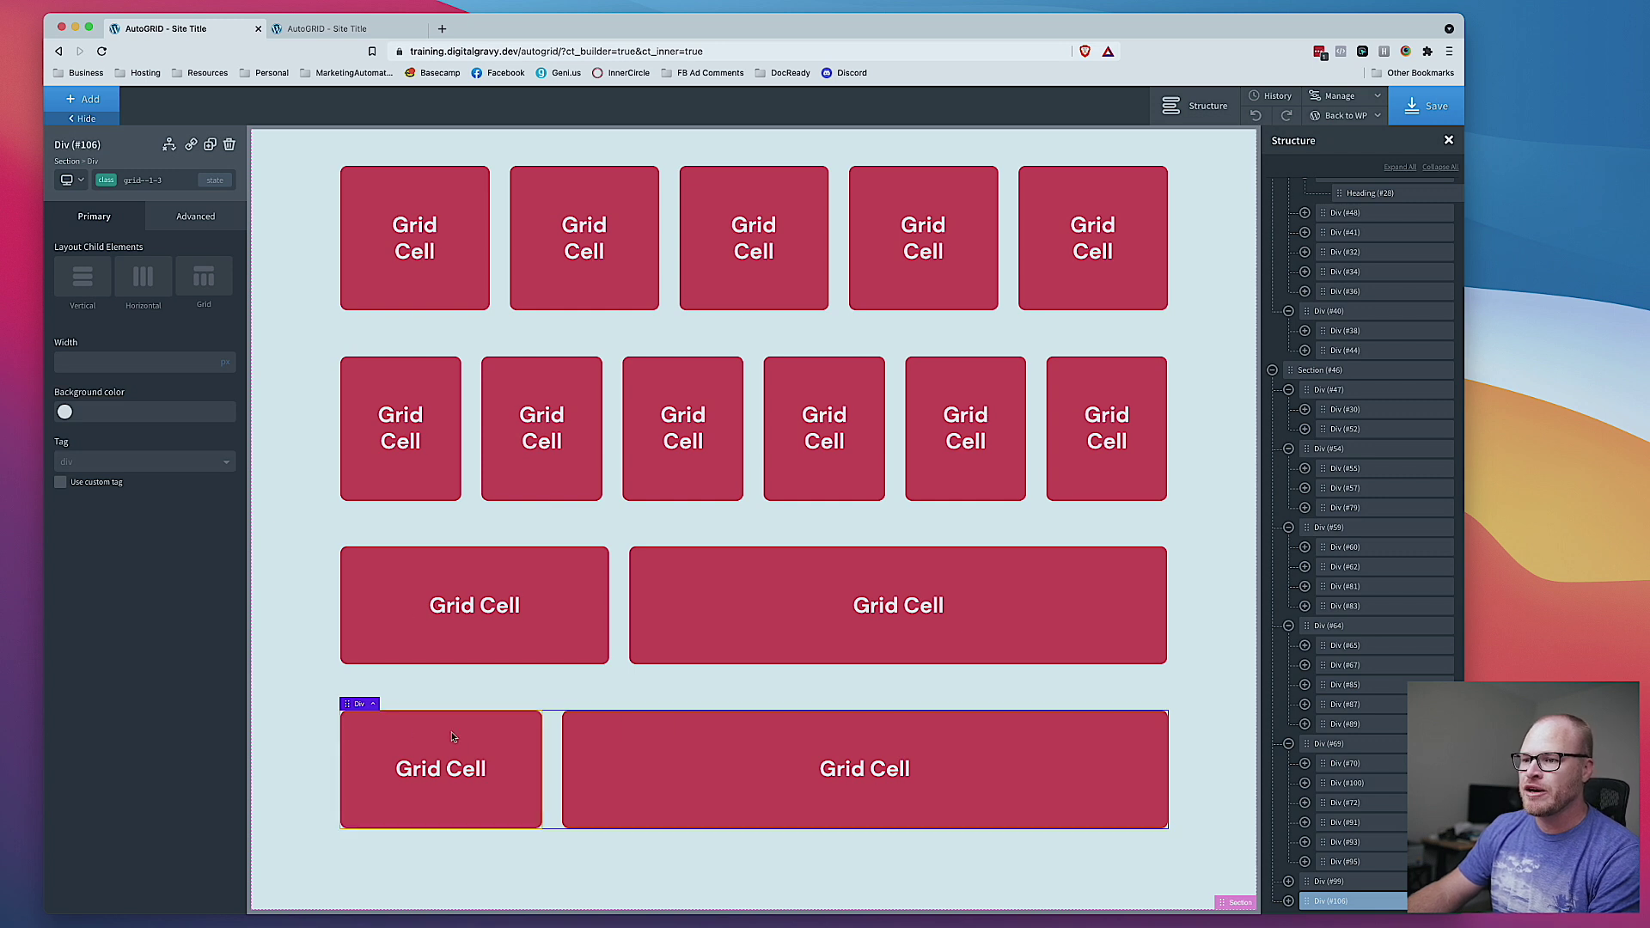
# Step: Duplicate the grid--1-3 div and replace the copy's grid class with grid--2-1
pyautogui.click(209, 145)
pyautogui.scroll(-2, 541, 493)
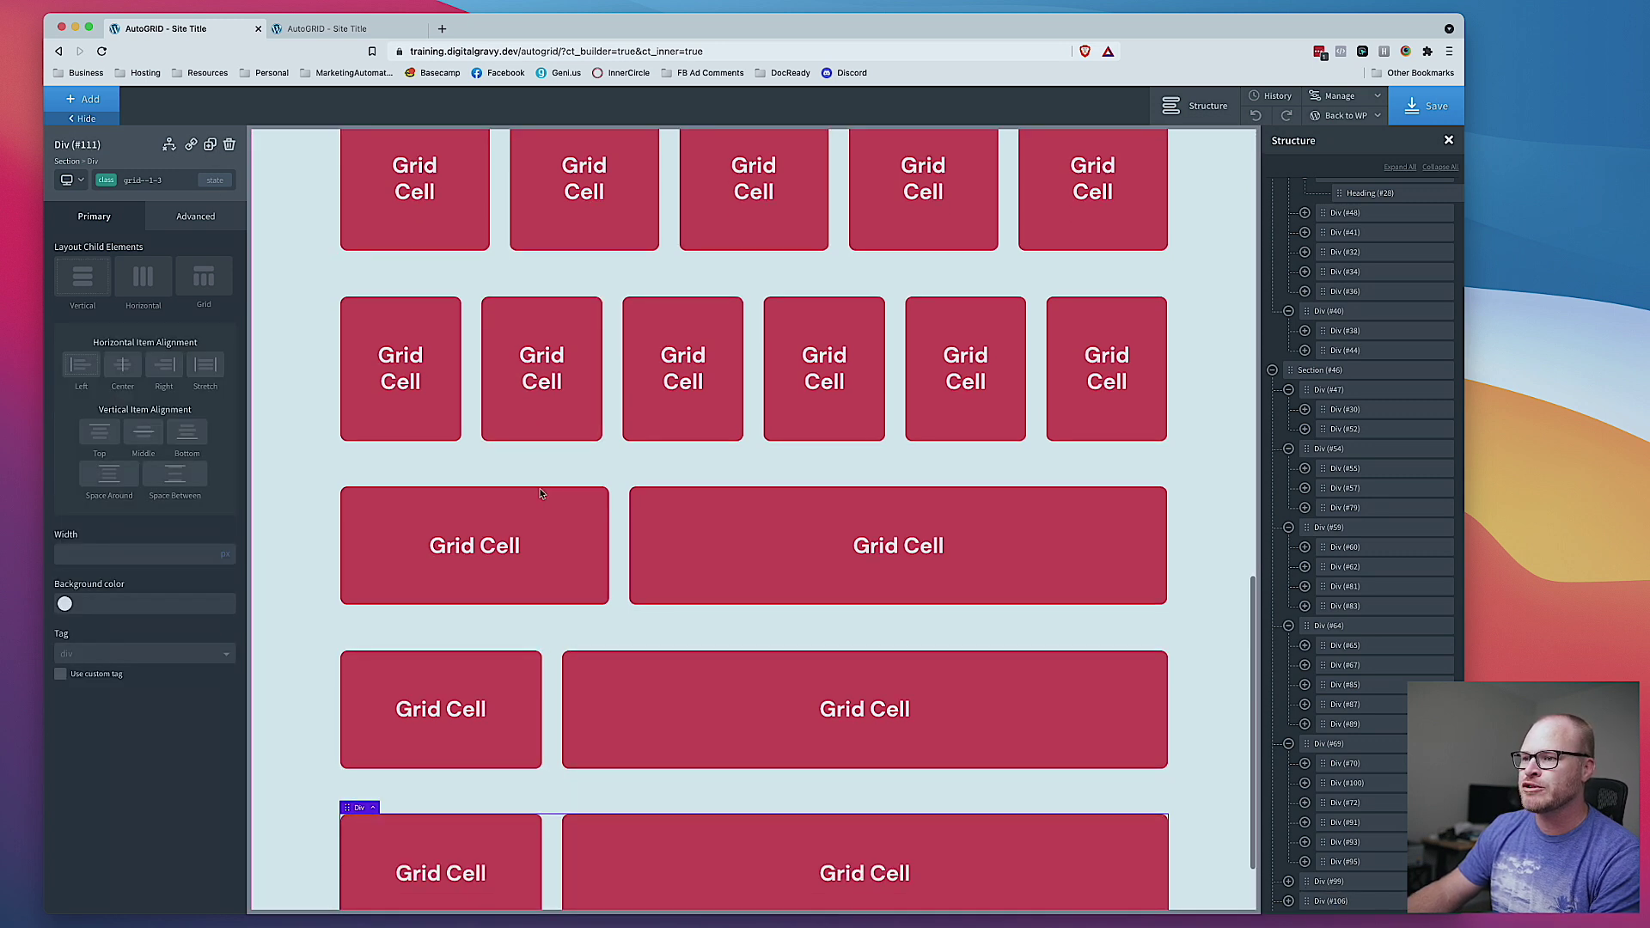
pyautogui.scroll(-3, 541, 493)
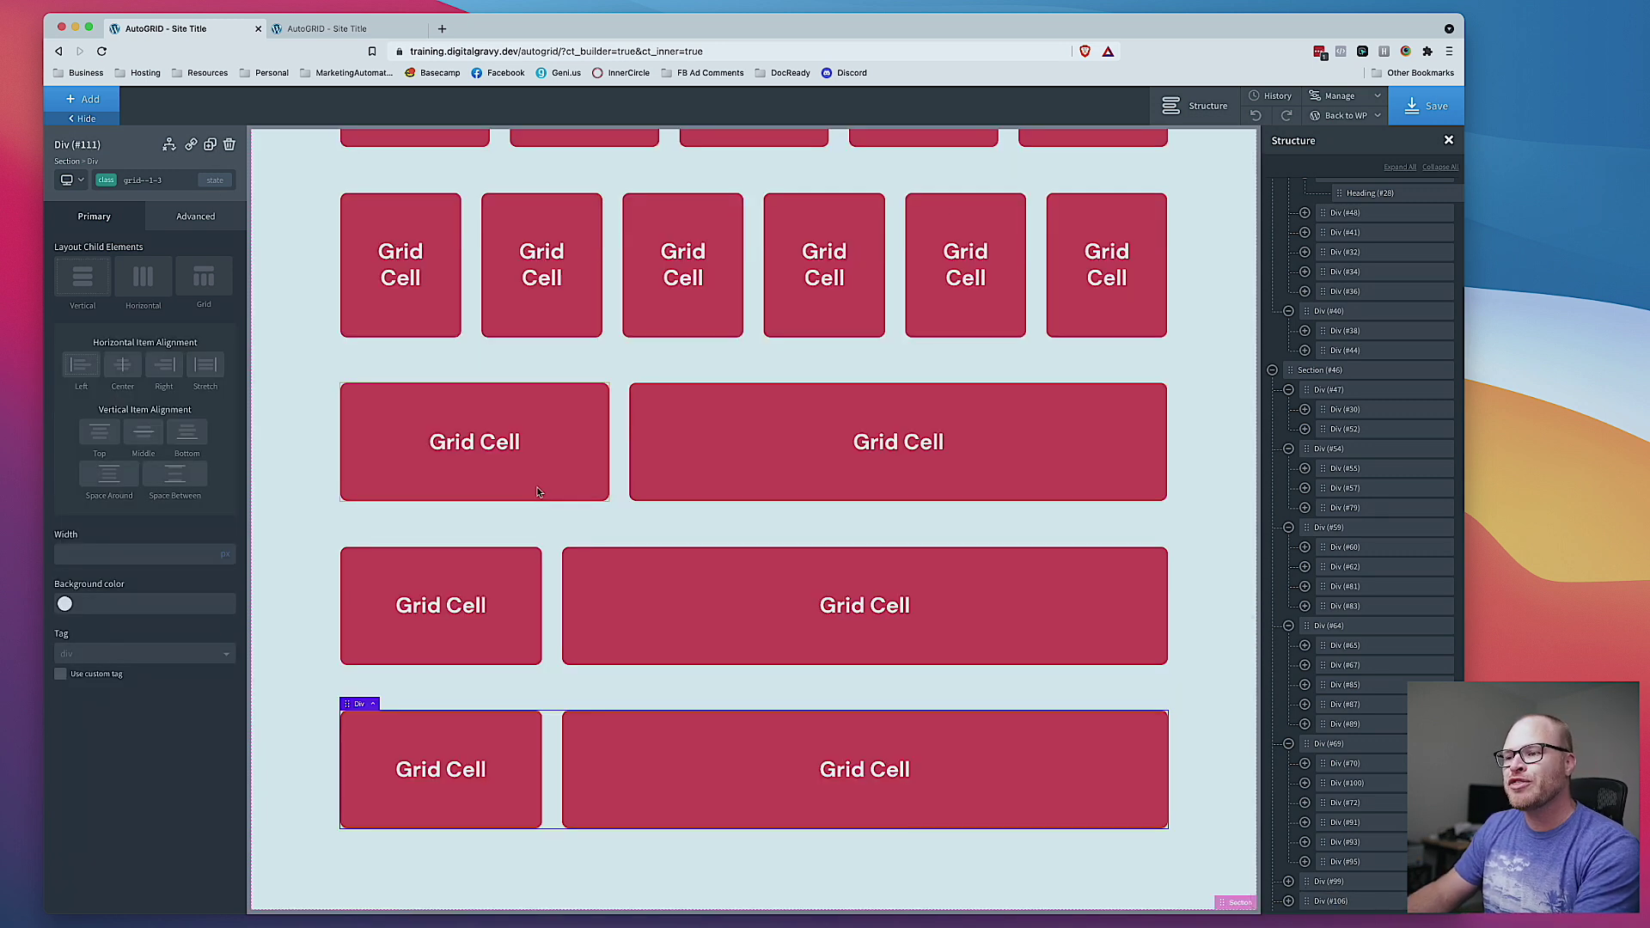
pyautogui.click(165, 180)
pyautogui.click(222, 280)
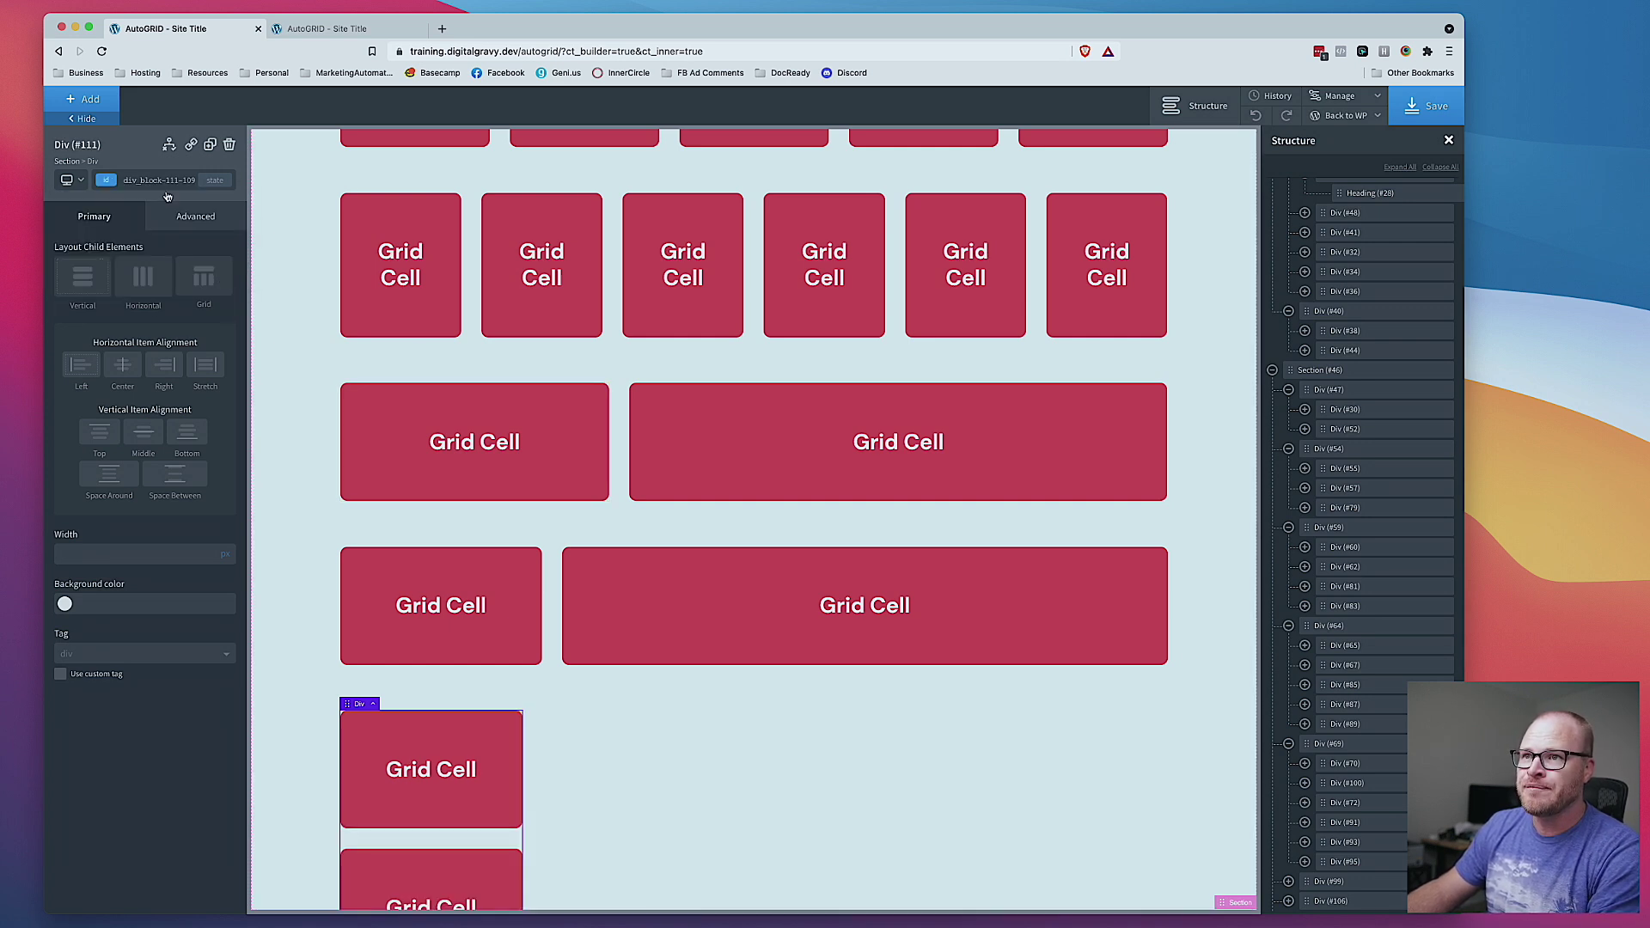
pyautogui.write('grid--2-1')
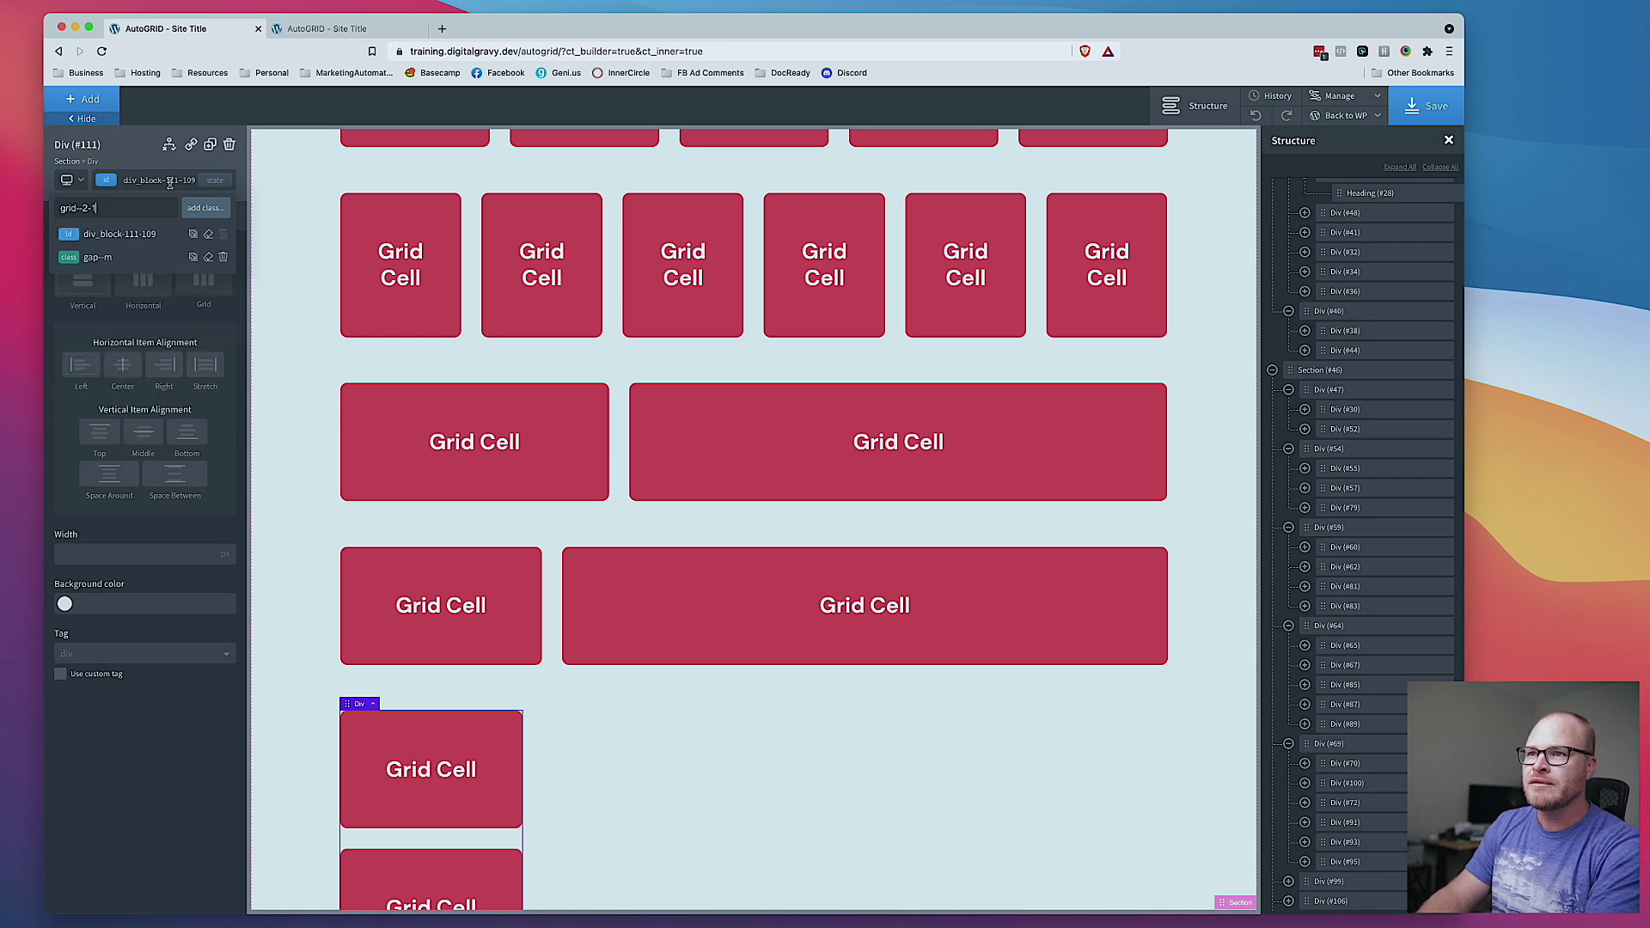
pyautogui.press('Return')
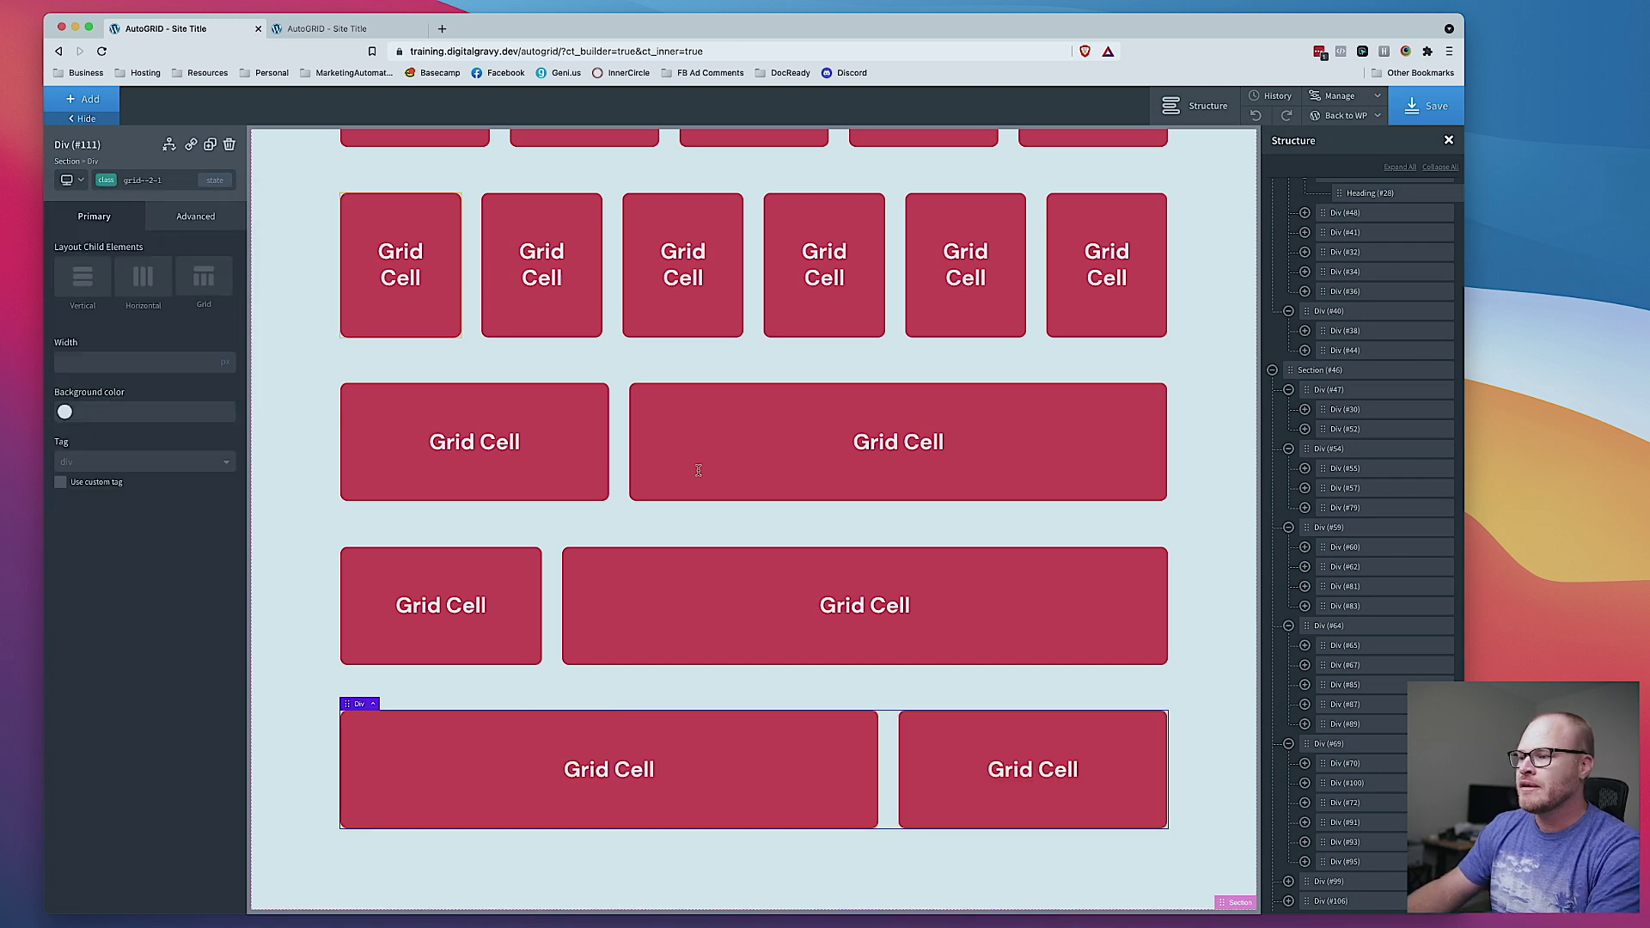
# Step: Duplicate the grid--2-1 div and replace the copy's grid class with grid--2-3
pyautogui.click(210, 144)
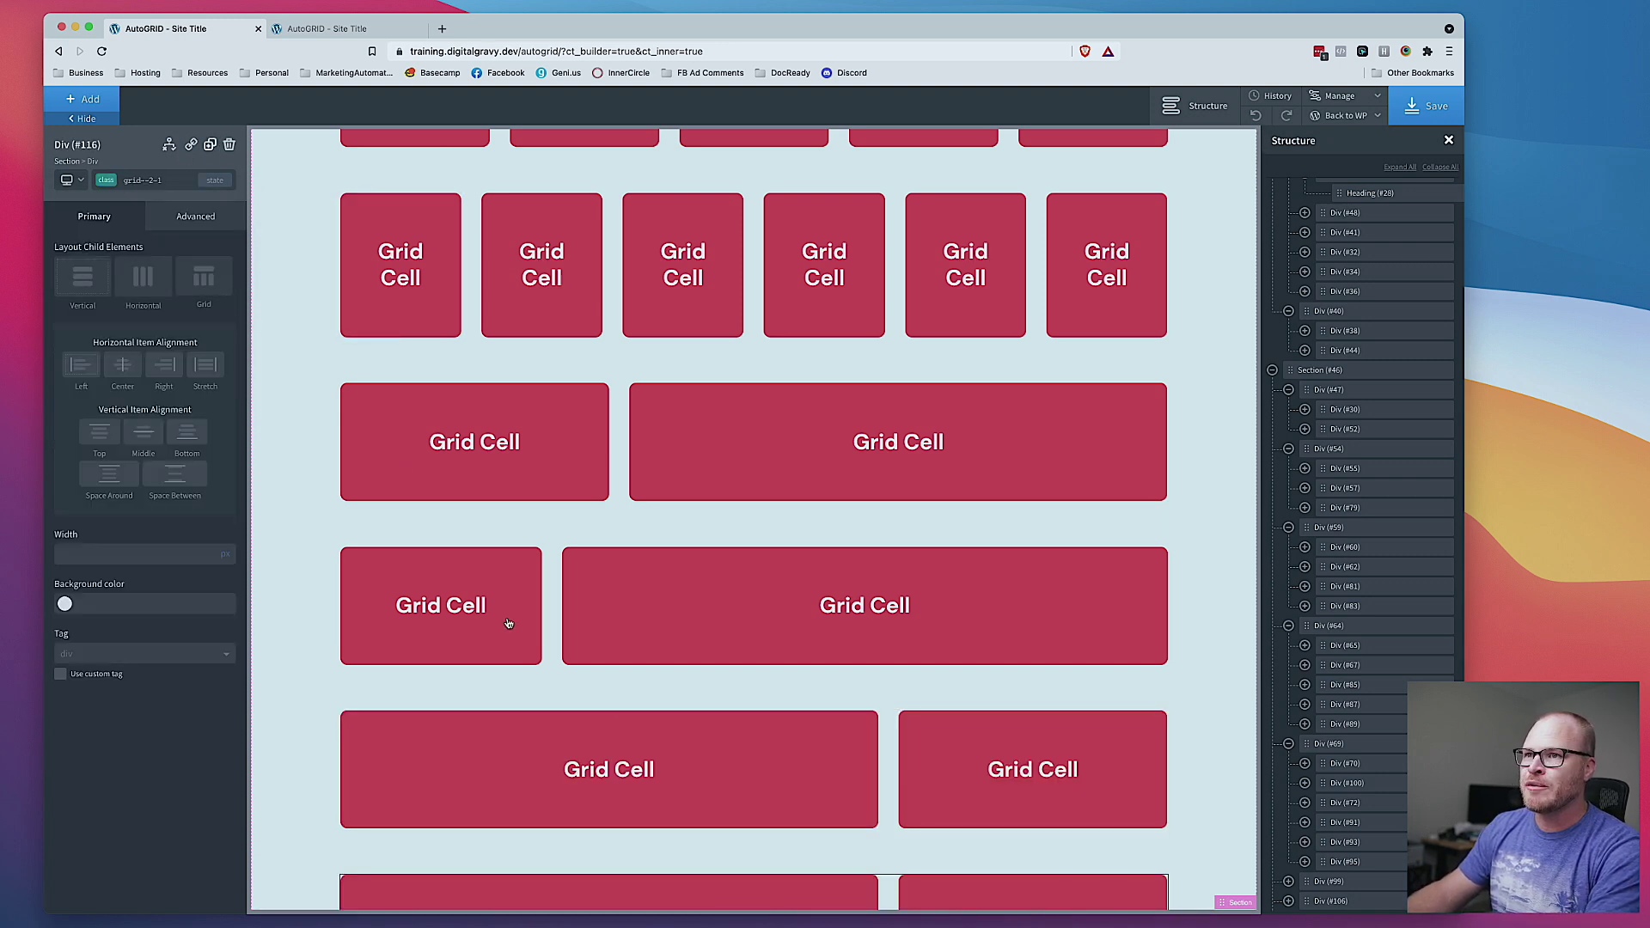
pyautogui.scroll(-4, 508, 620)
pyautogui.click(180, 178)
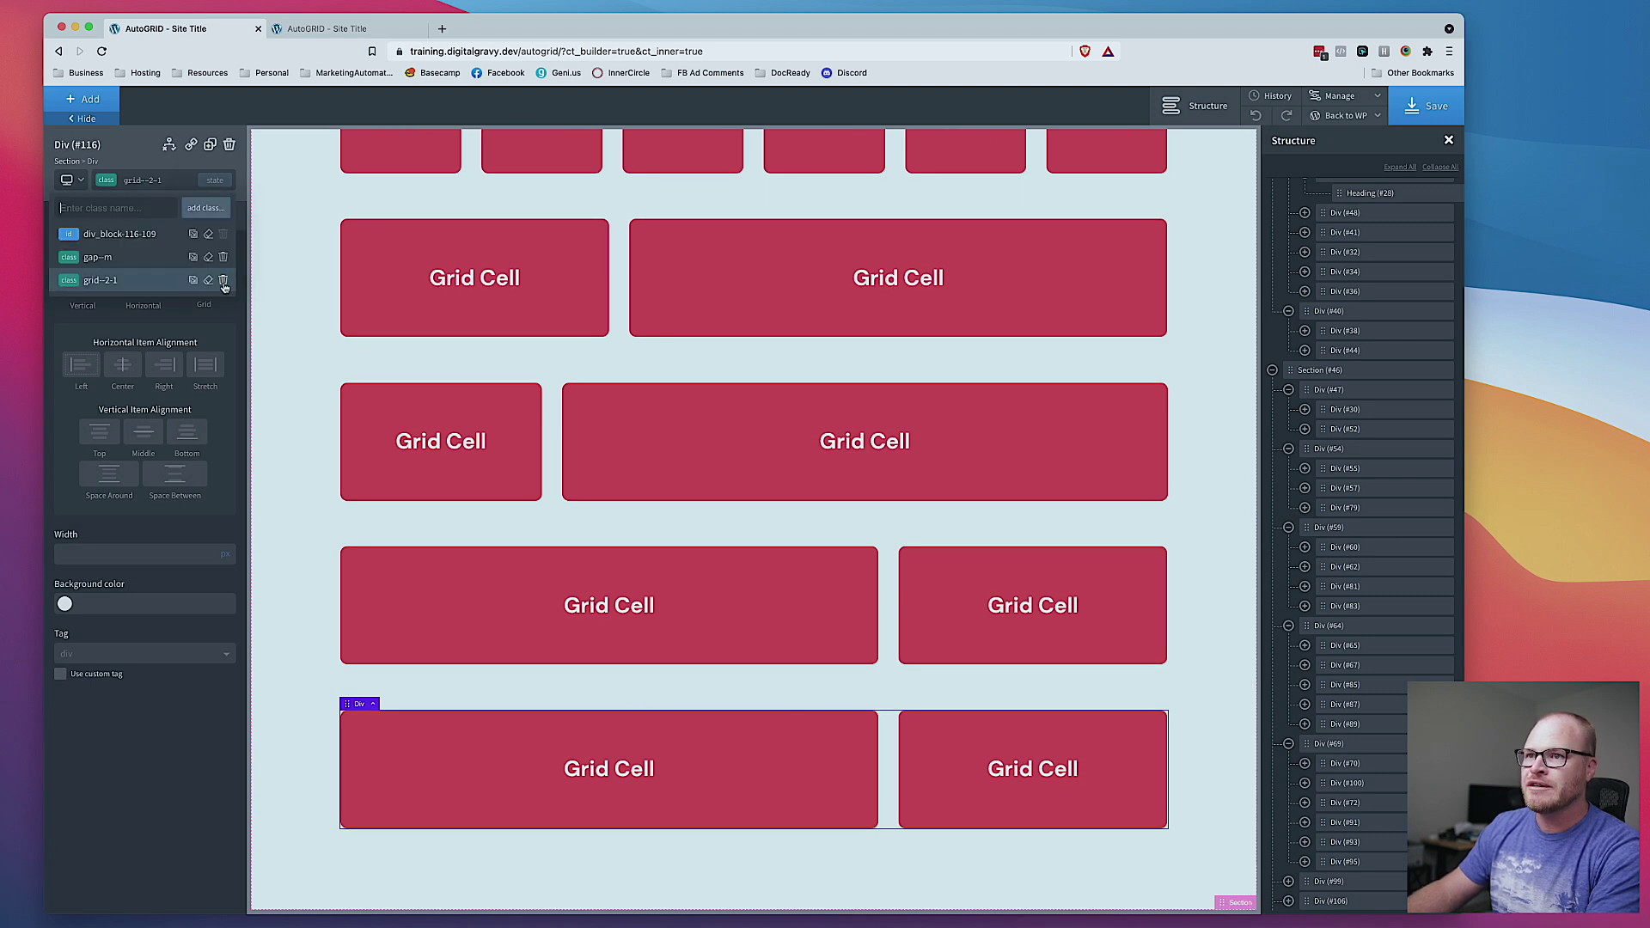
pyautogui.click(164, 182)
pyautogui.write('grid--')
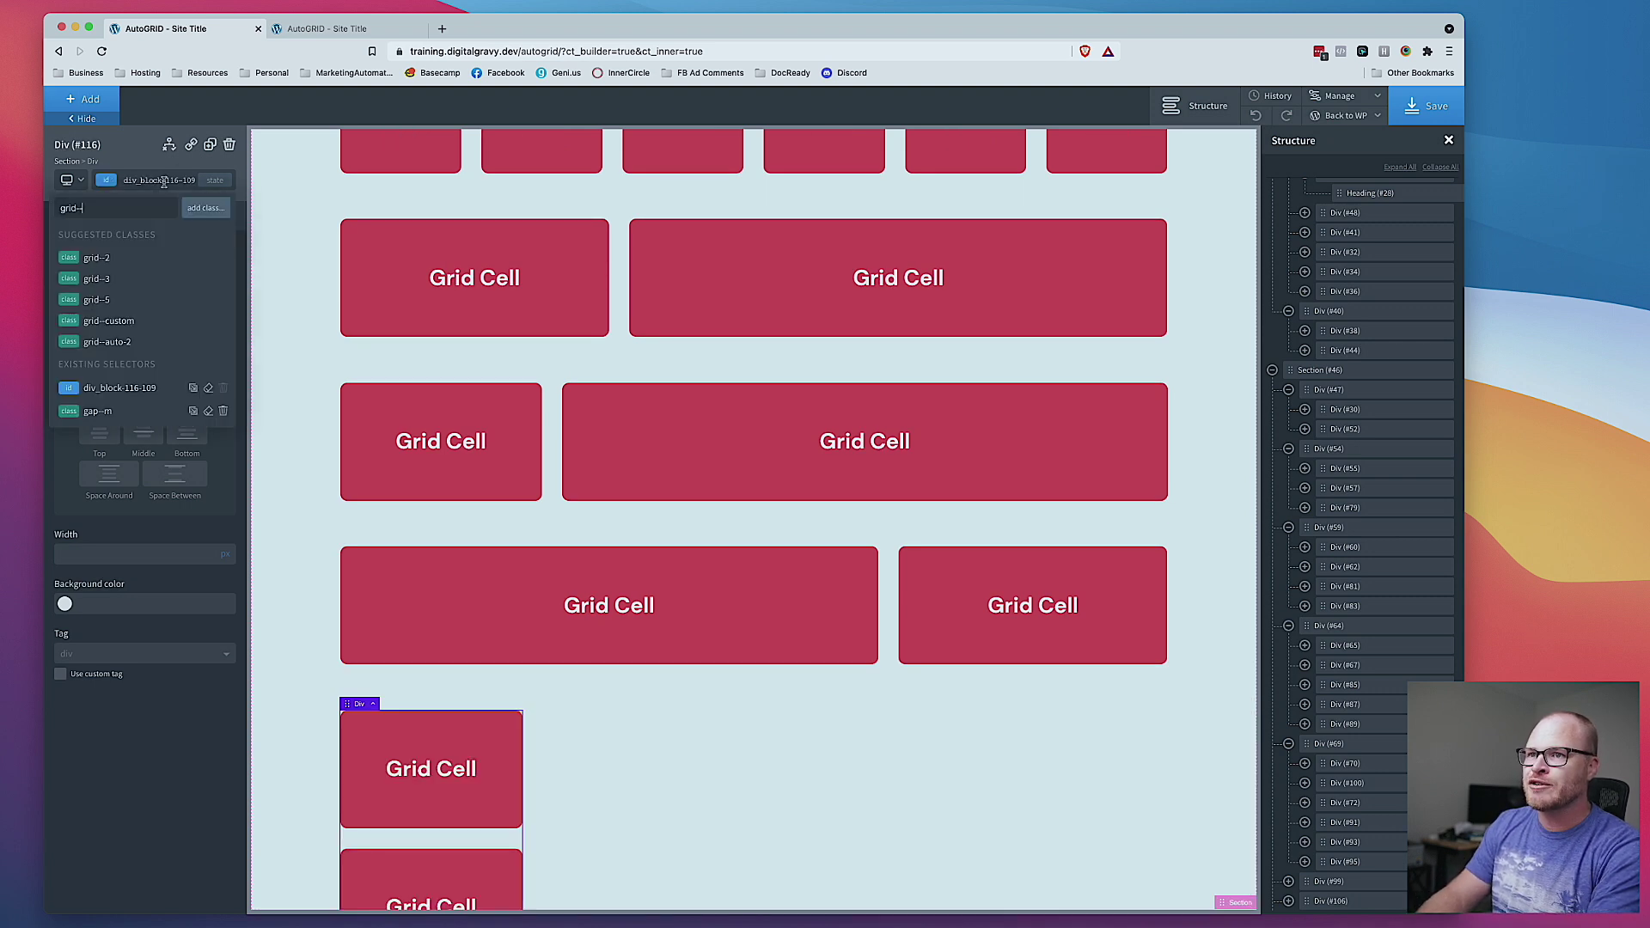
pyautogui.write('2-3')
pyautogui.press('Return')
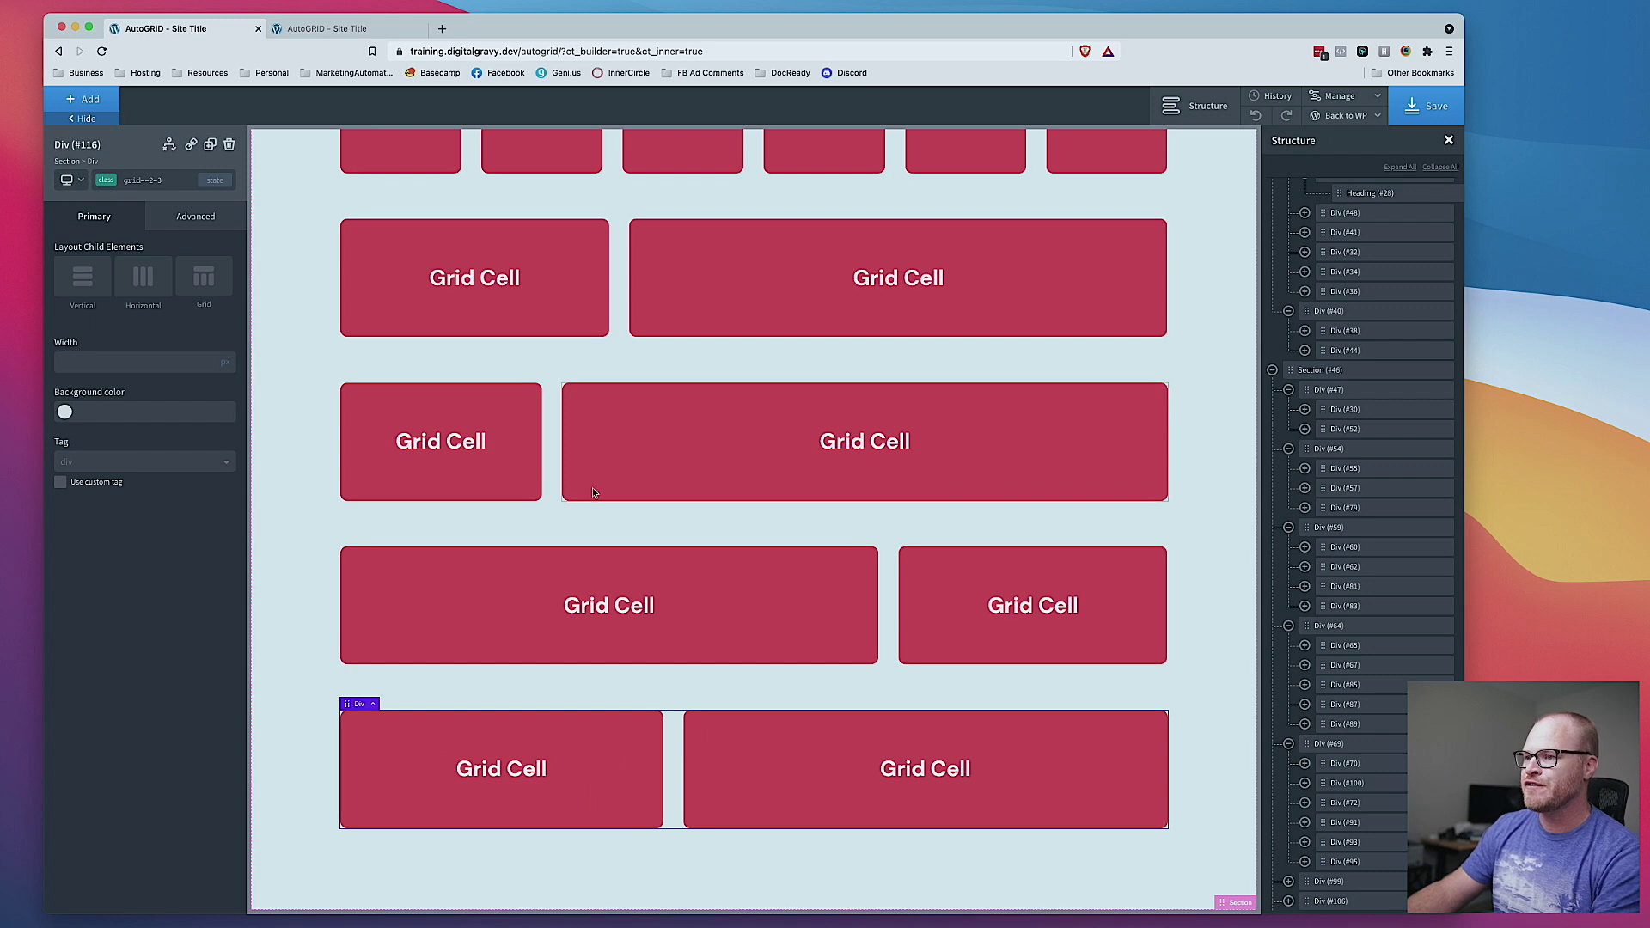
# Step: Duplicate the grid--2-3 div and replace the copy's grid class with grid--3-1
pyautogui.click(210, 144)
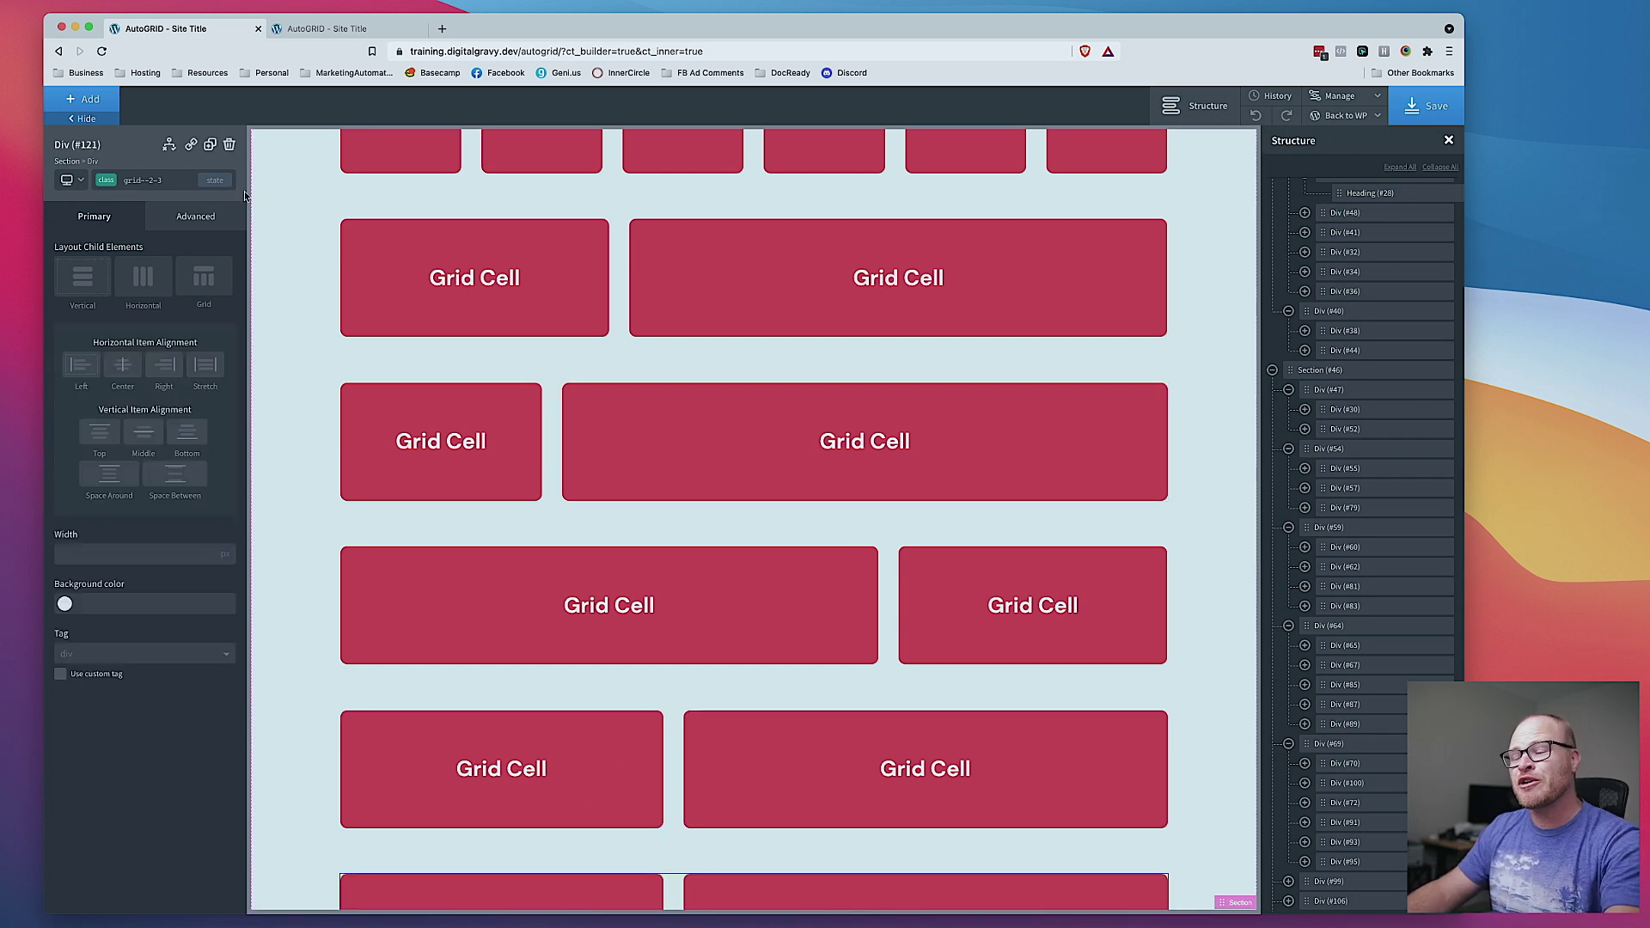
pyautogui.scroll(-2, 539, 492)
pyautogui.click(146, 179)
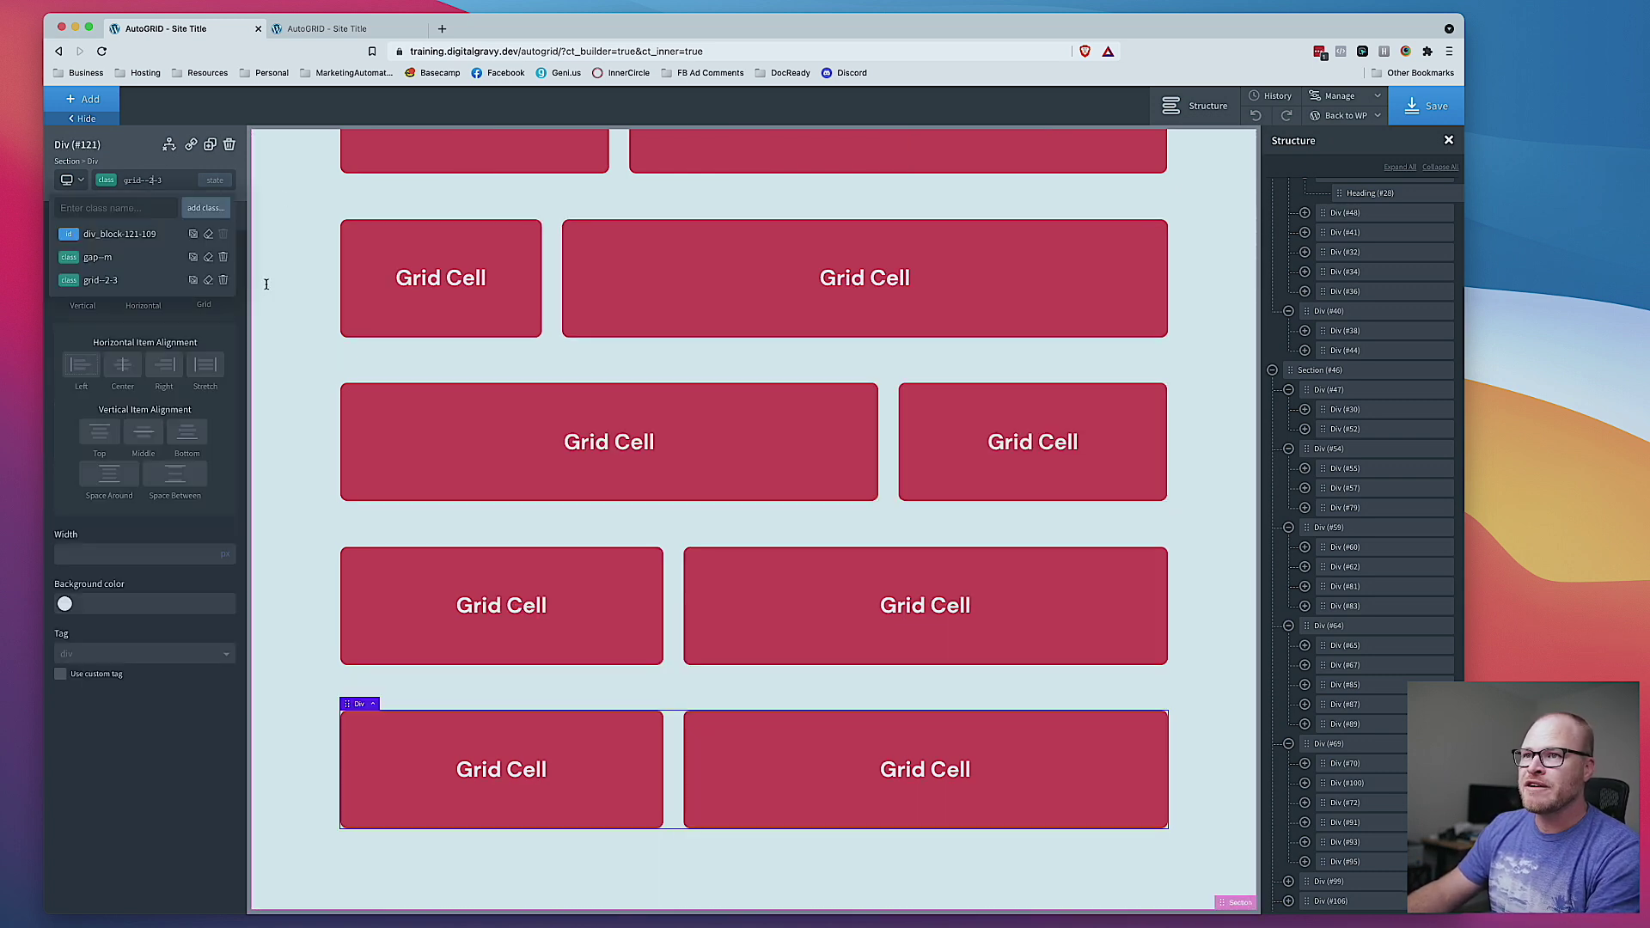
pyautogui.click(222, 279)
pyautogui.write('g')
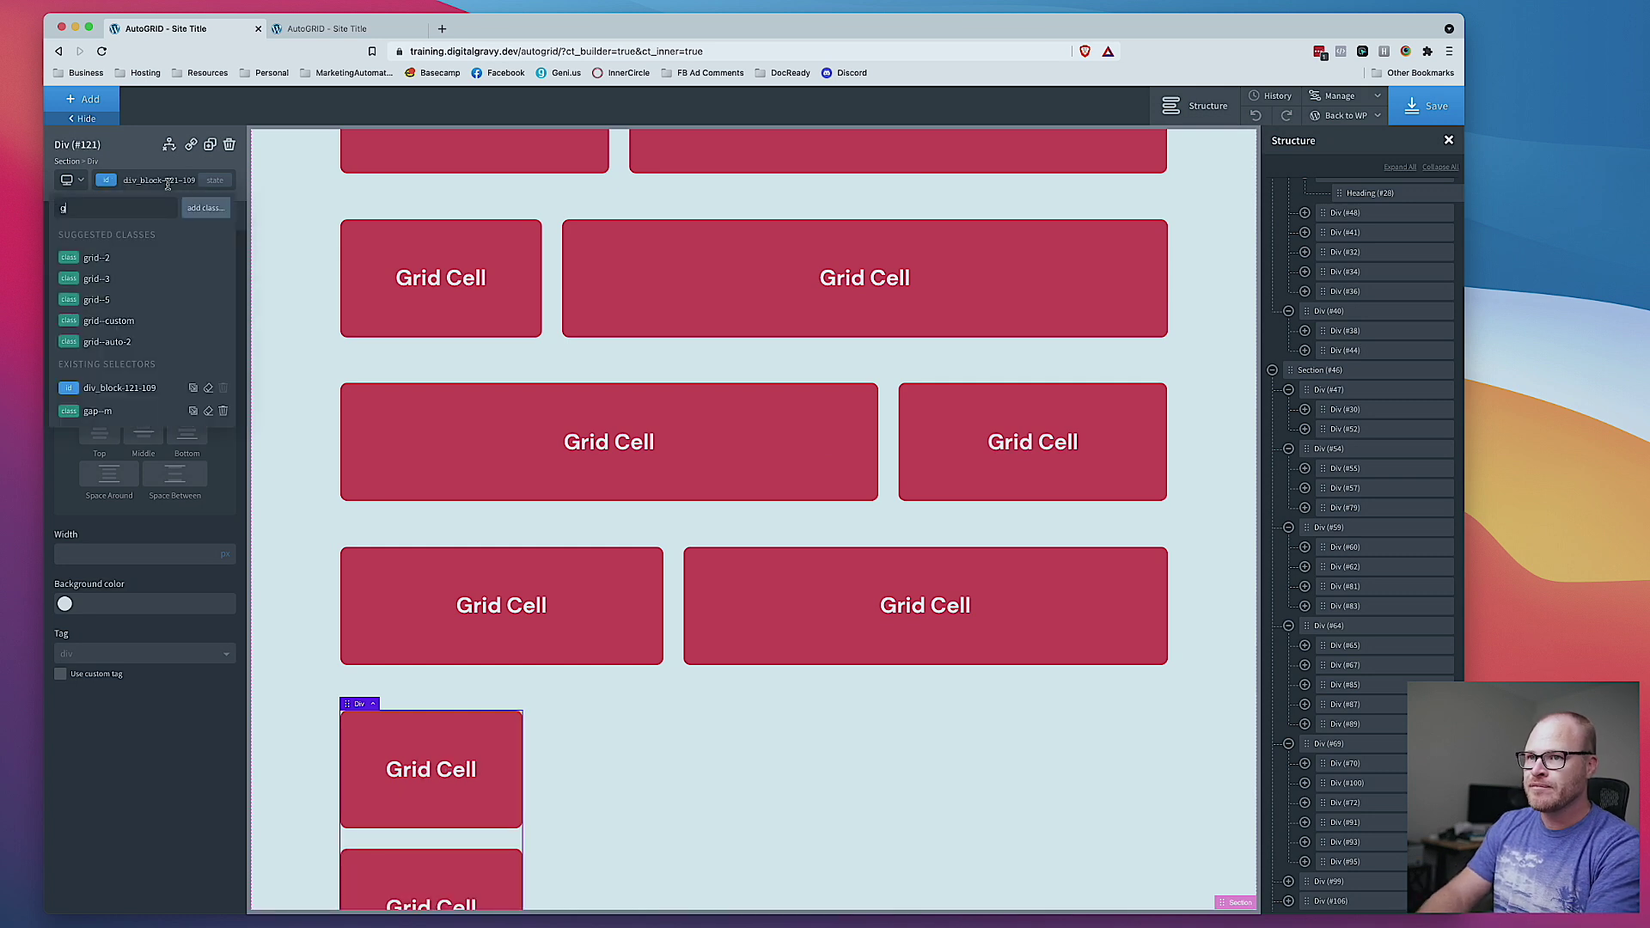
pyautogui.write('rid--3-1')
pyautogui.press('Return')
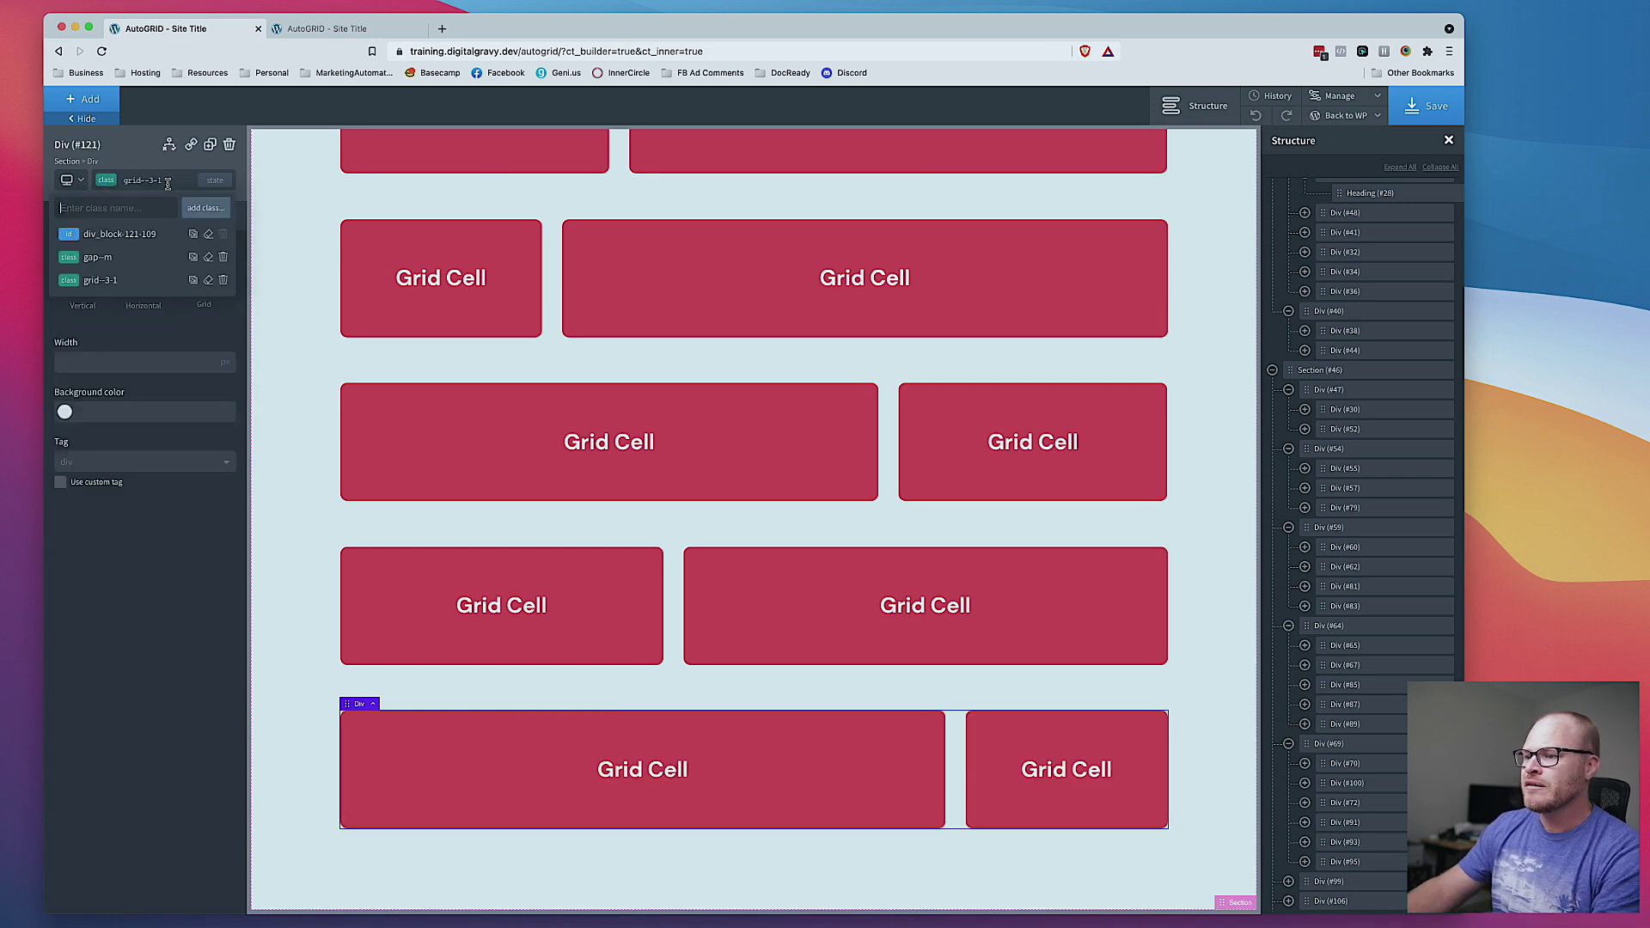
# Step: Duplicate the grid--3-1 div and replace the copy's grid class with grid--3-2
pyautogui.click(210, 144)
pyautogui.scroll(-2, 375, 387)
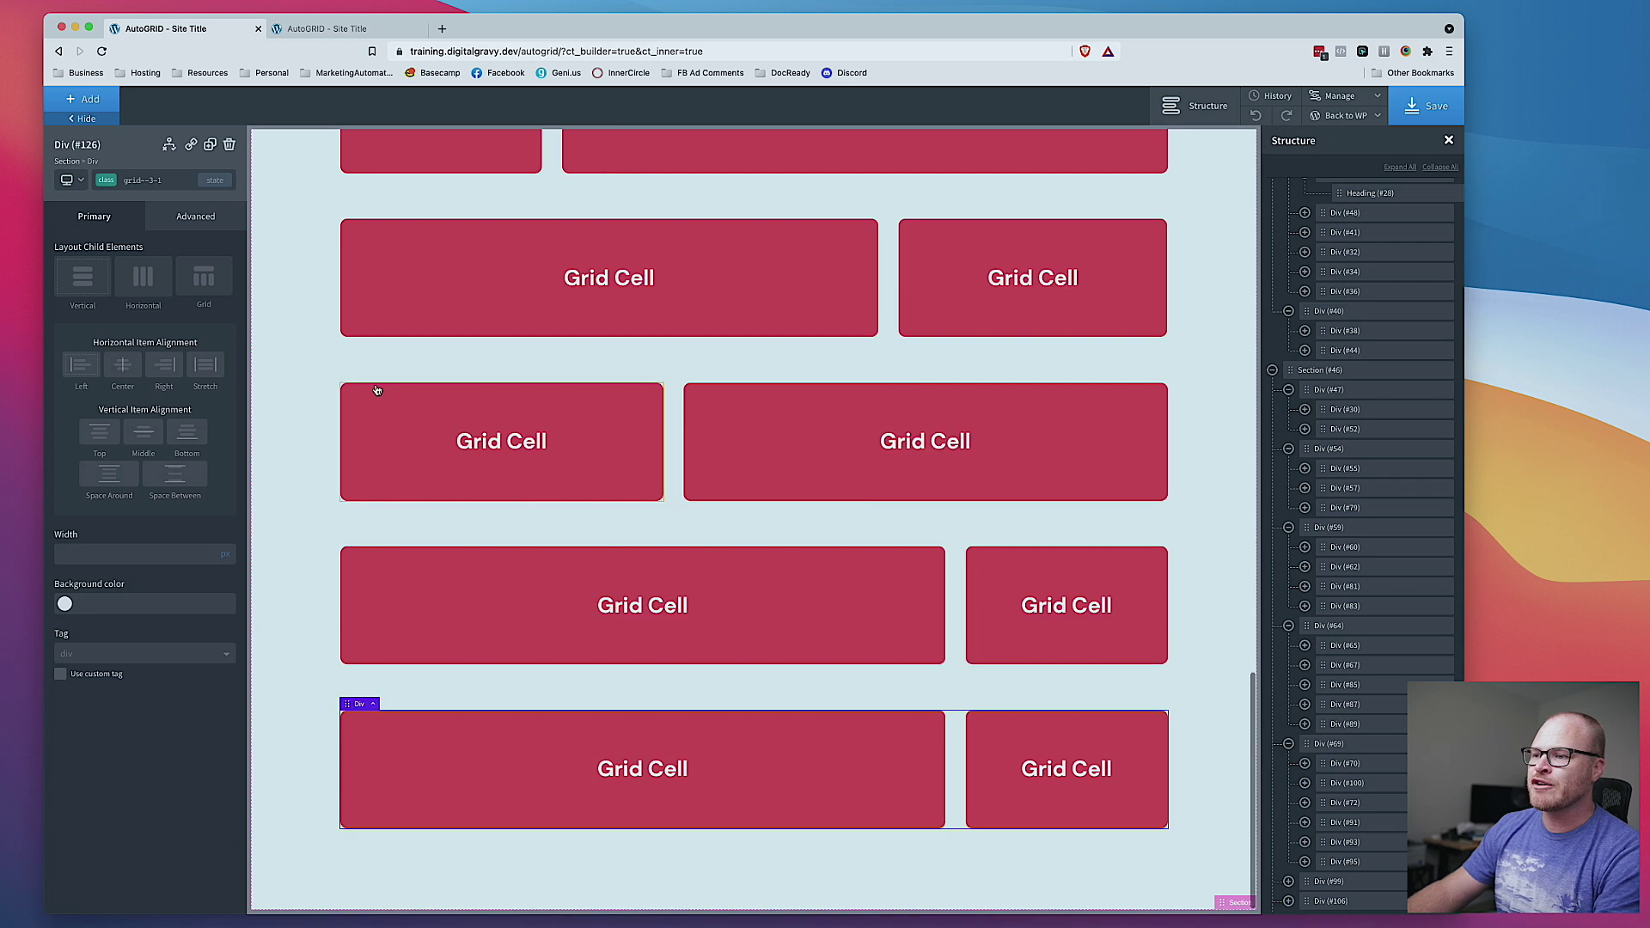
pyautogui.click(151, 179)
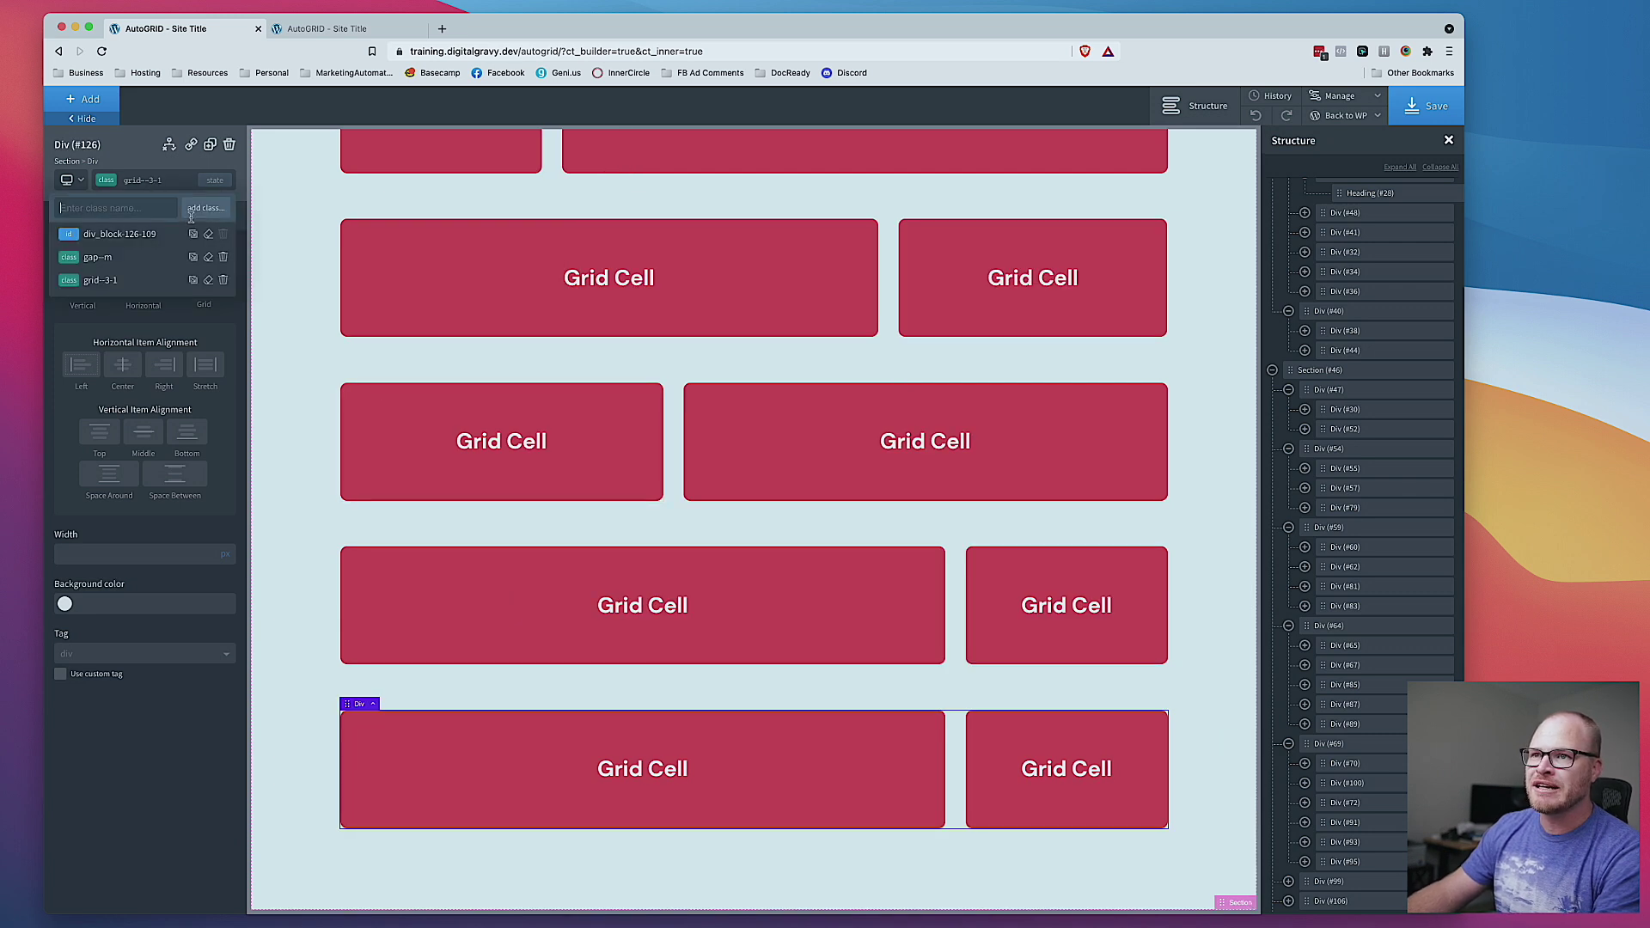
pyautogui.click(222, 273)
pyautogui.click(190, 180)
pyautogui.write('grid')
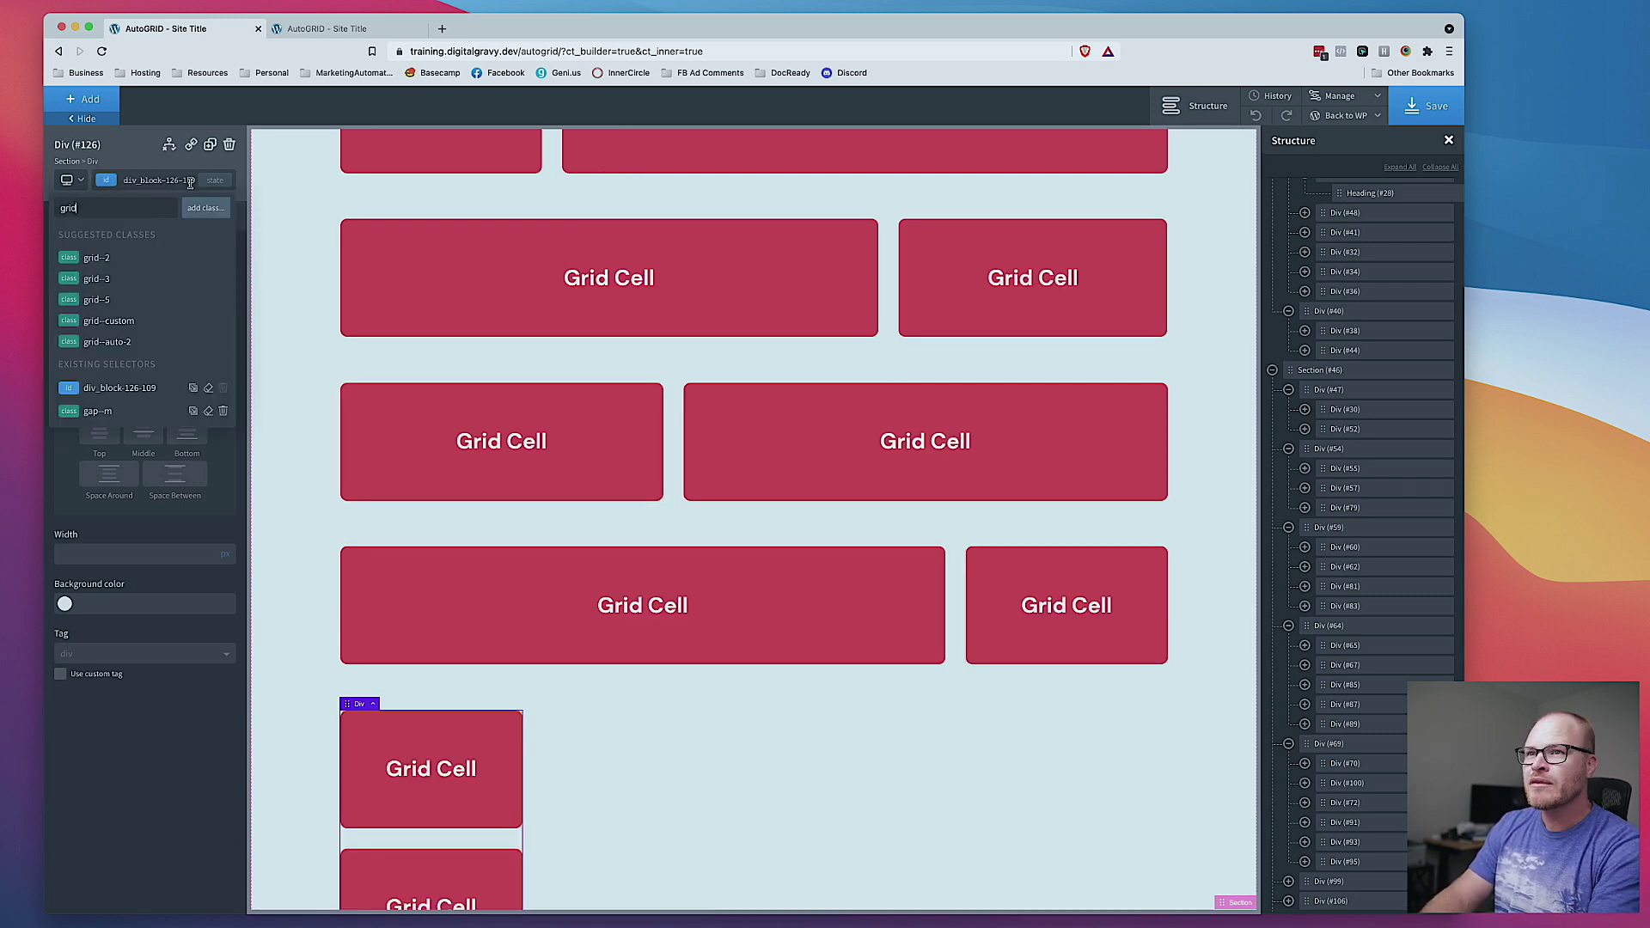
pyautogui.write('--3')
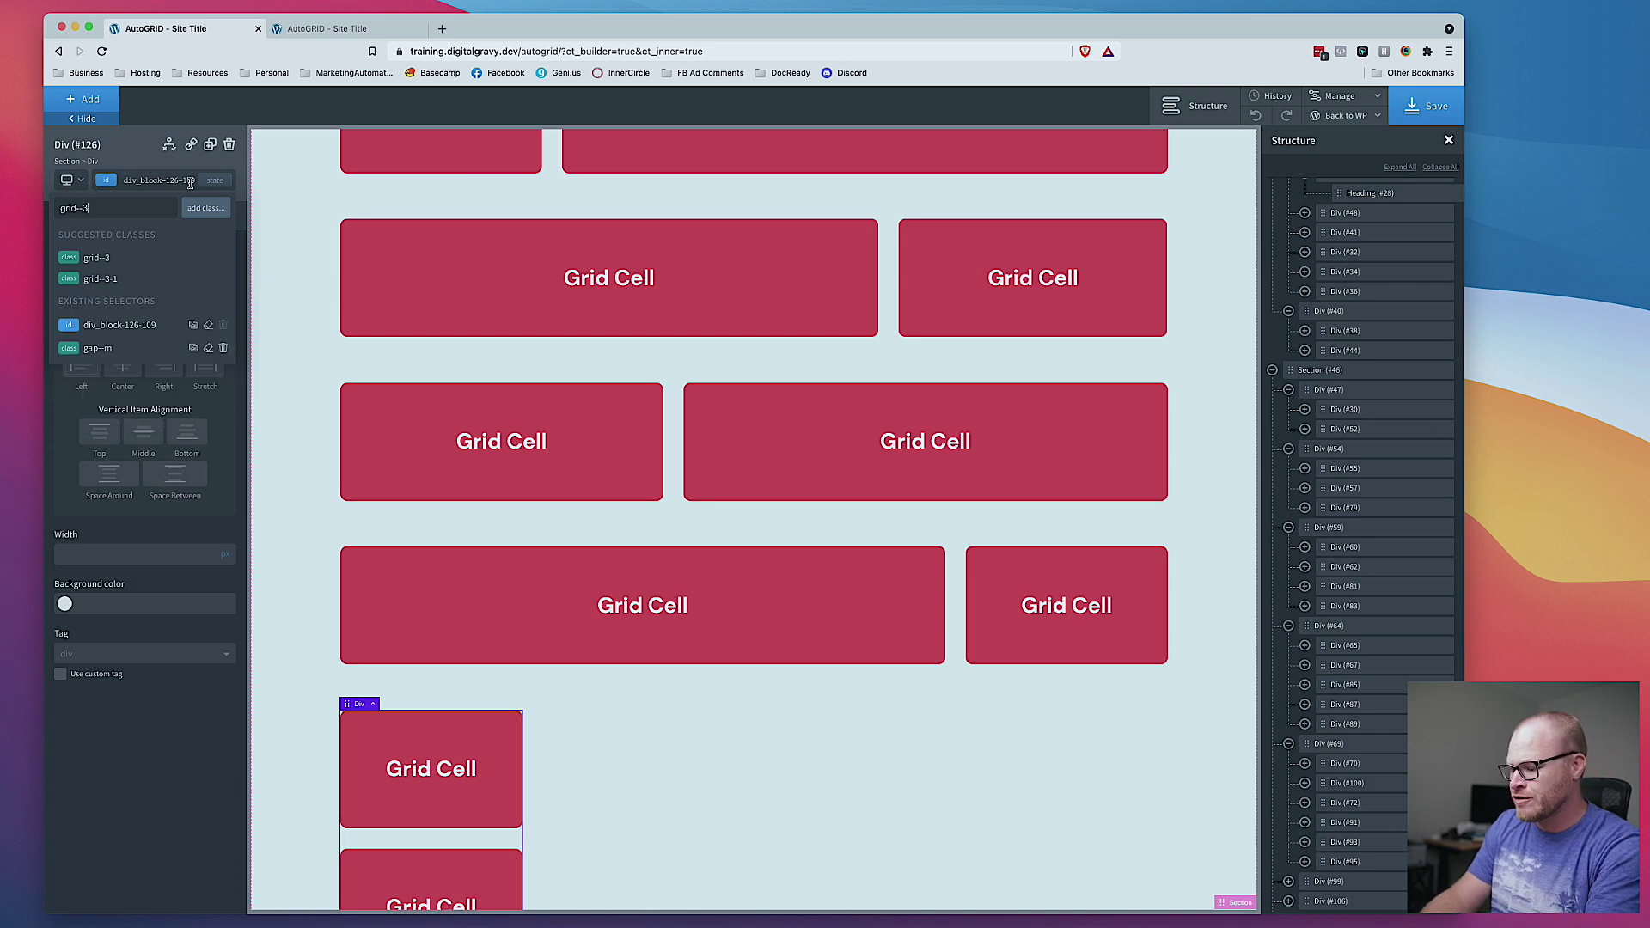
pyautogui.write('-2')
pyautogui.press('Return')
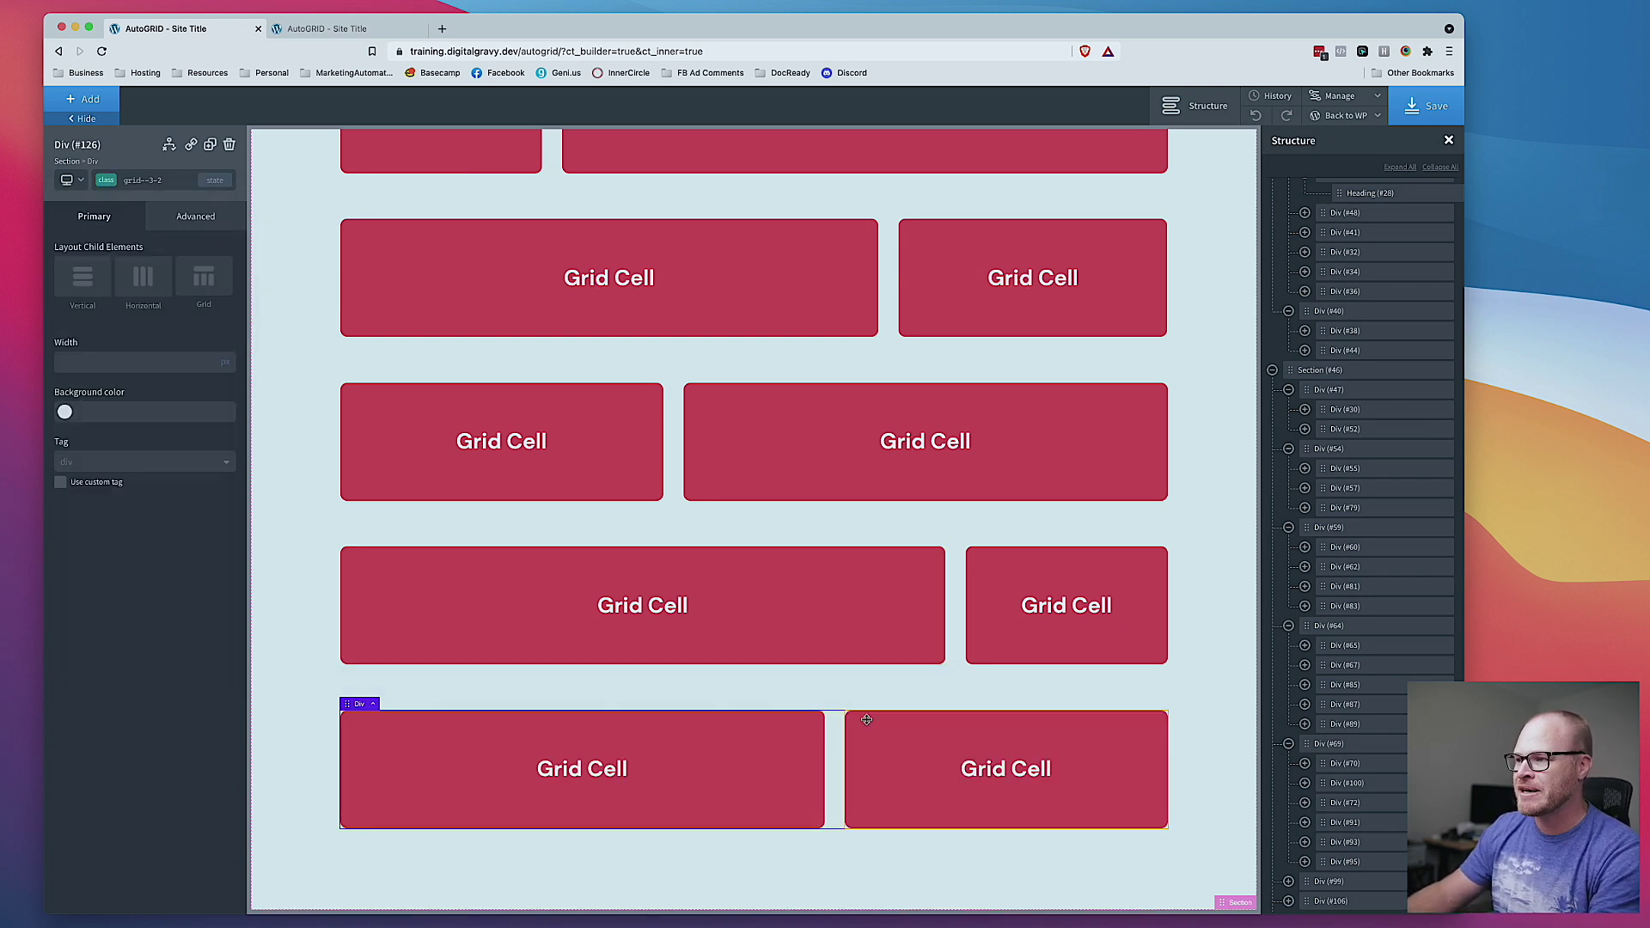
# Step: Save the page and bring up the new uneven two-column grids on the reloaded front-end page
pyautogui.click(1416, 113)
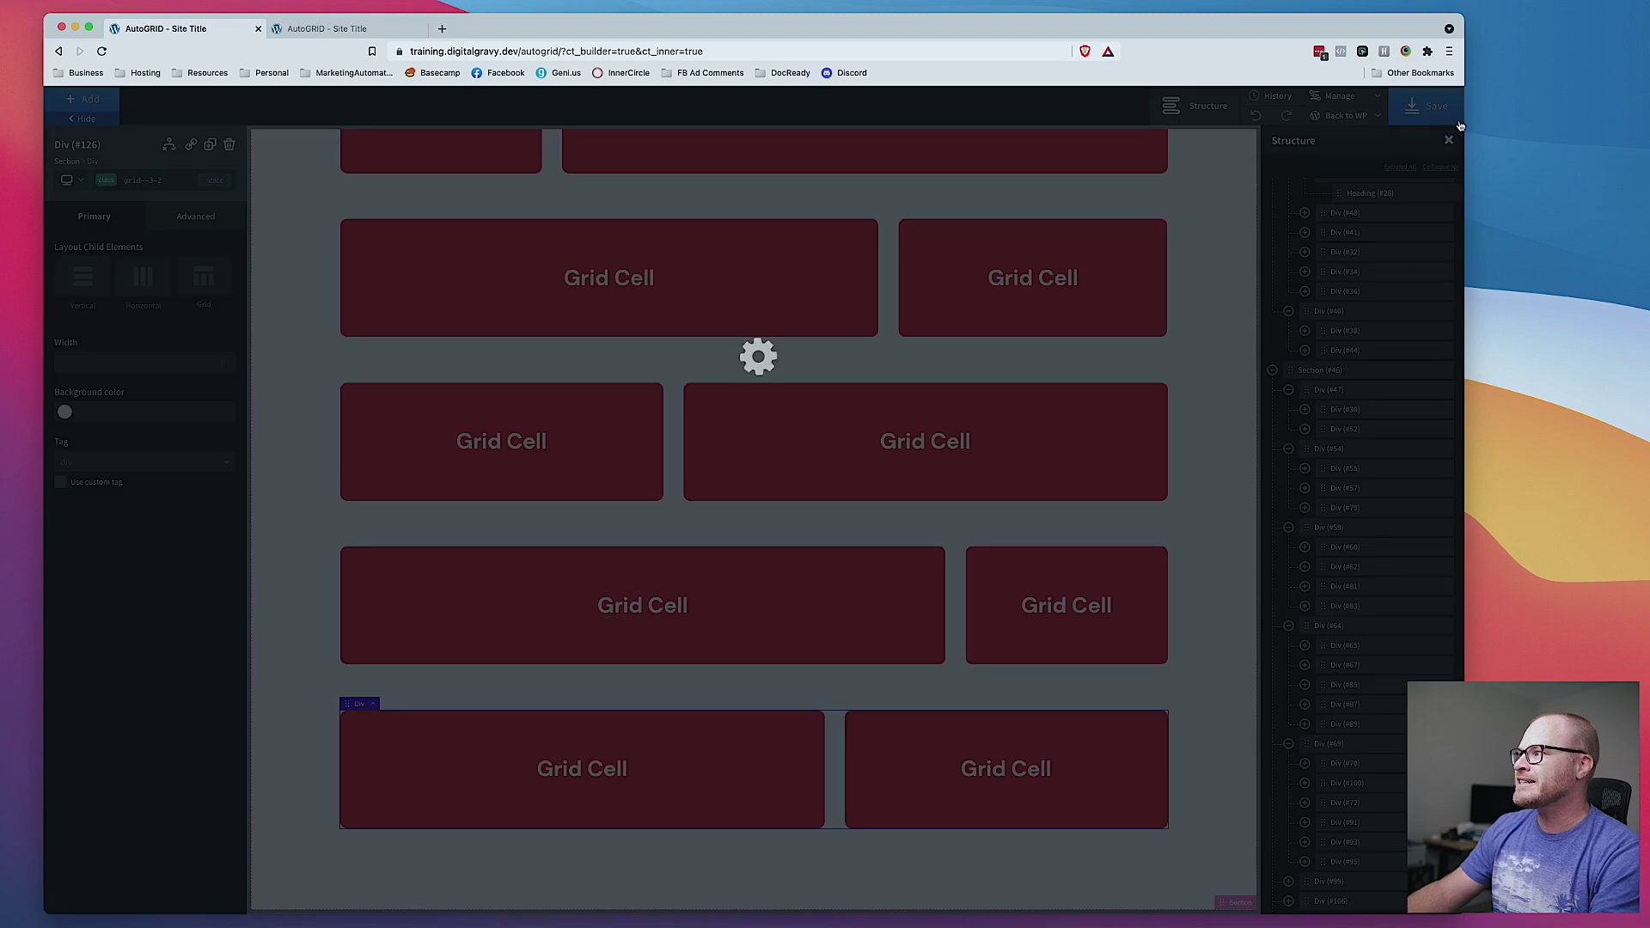
pyautogui.hotkey('ctrl', 'alt', 'Return')
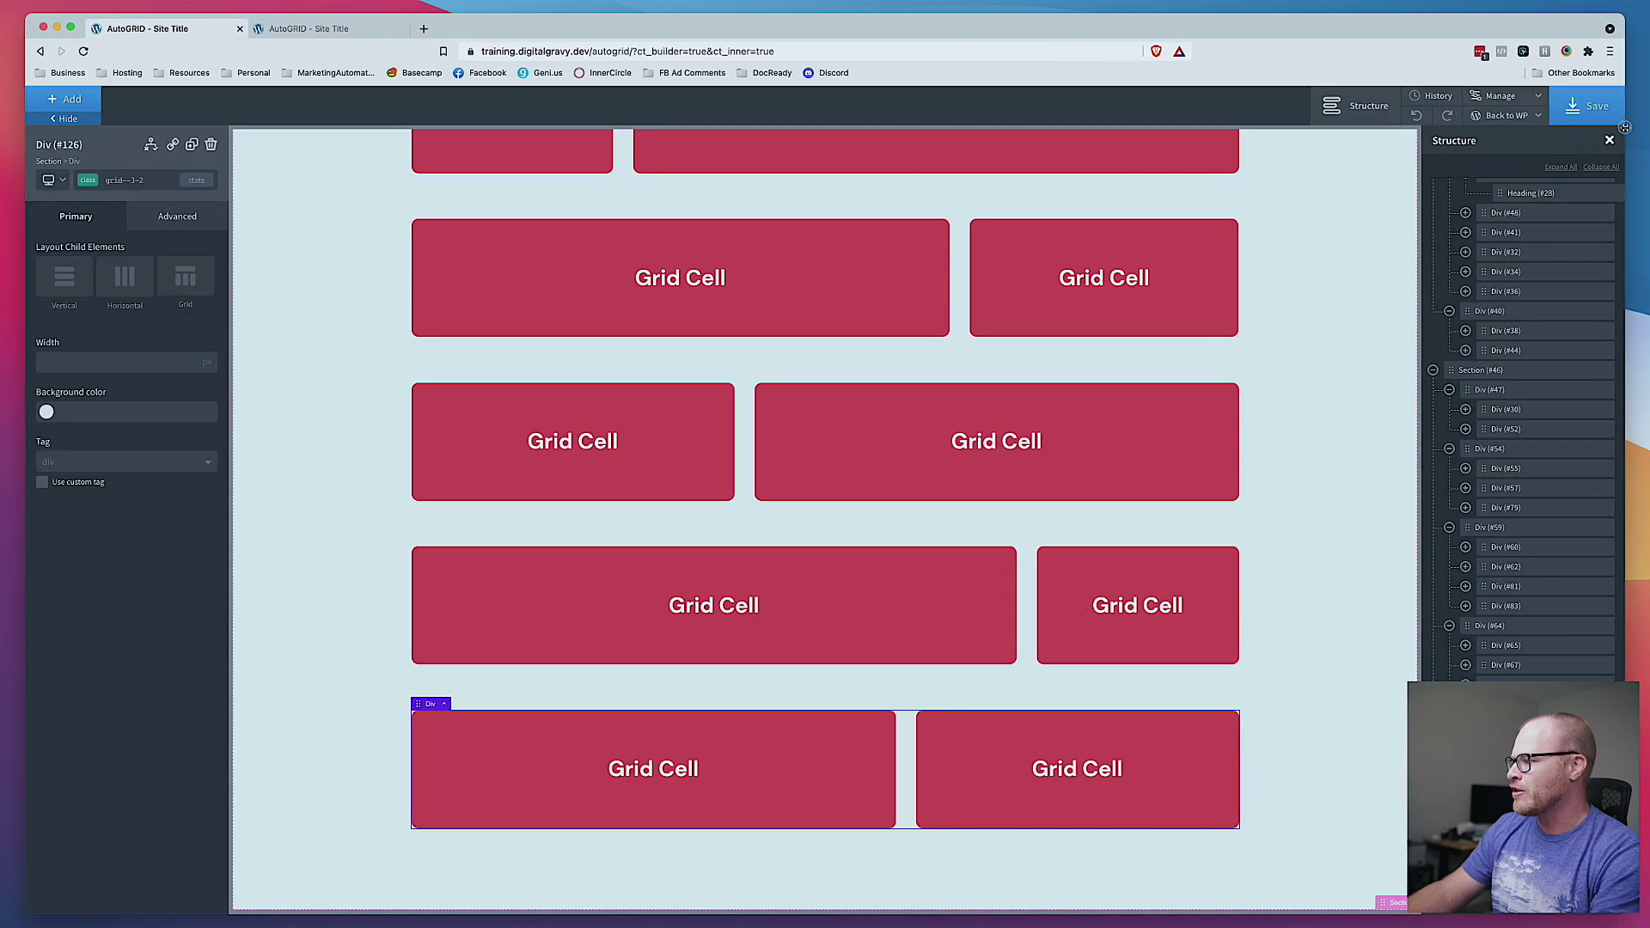
pyautogui.scroll(2, 912, 537)
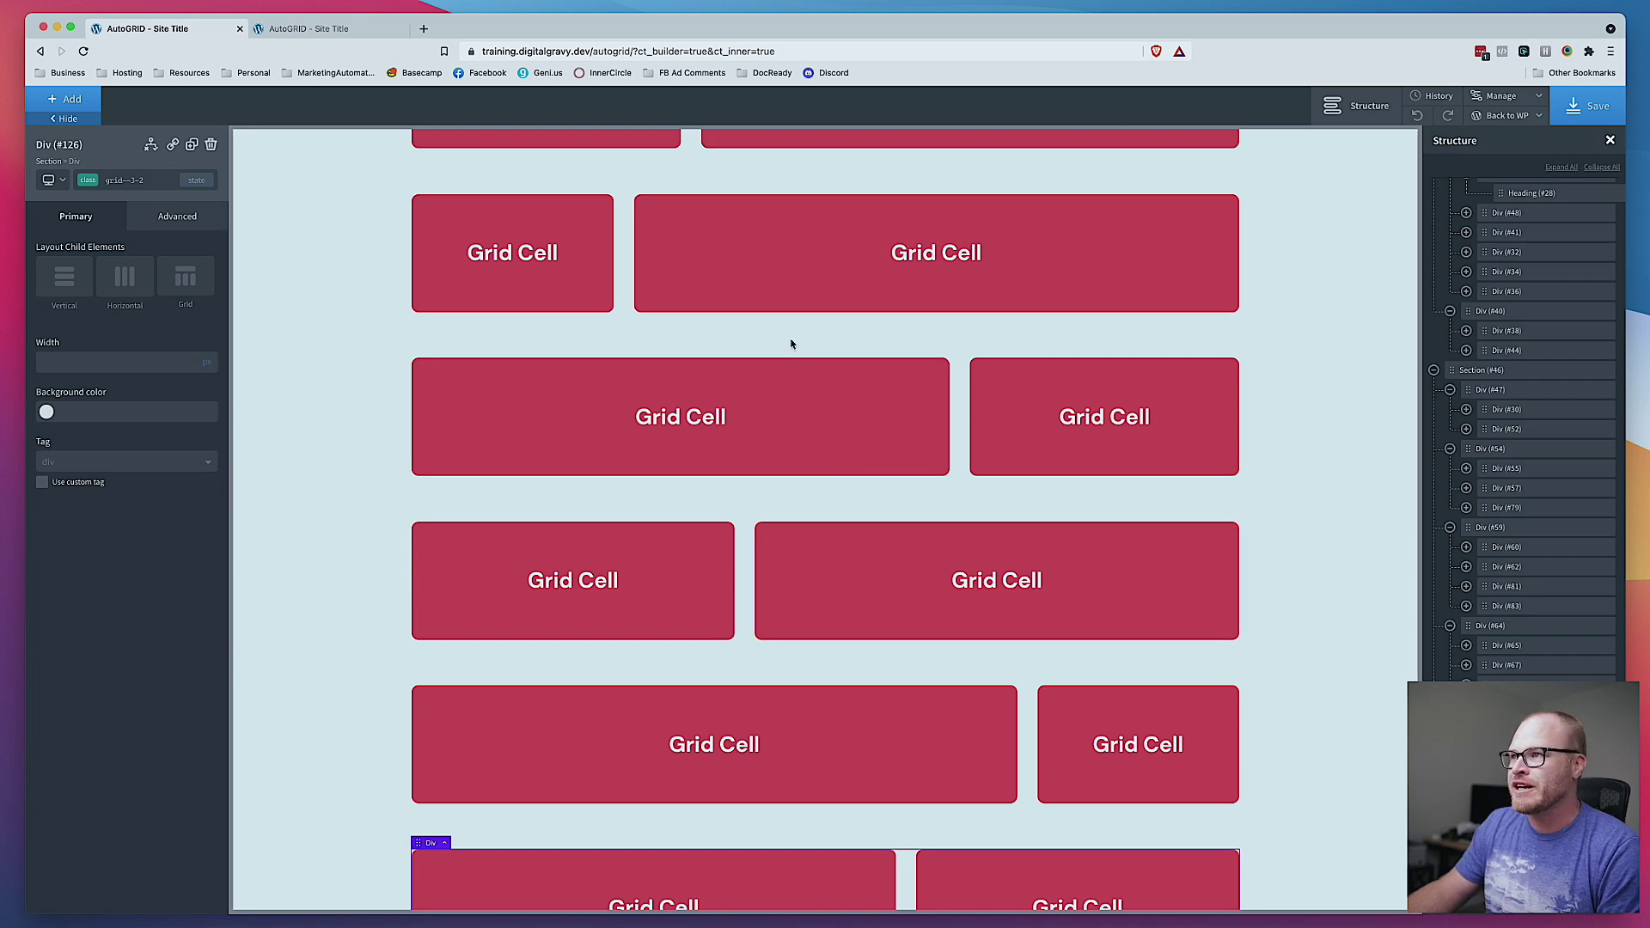
pyautogui.press('super+s')
pyautogui.click(361, 29)
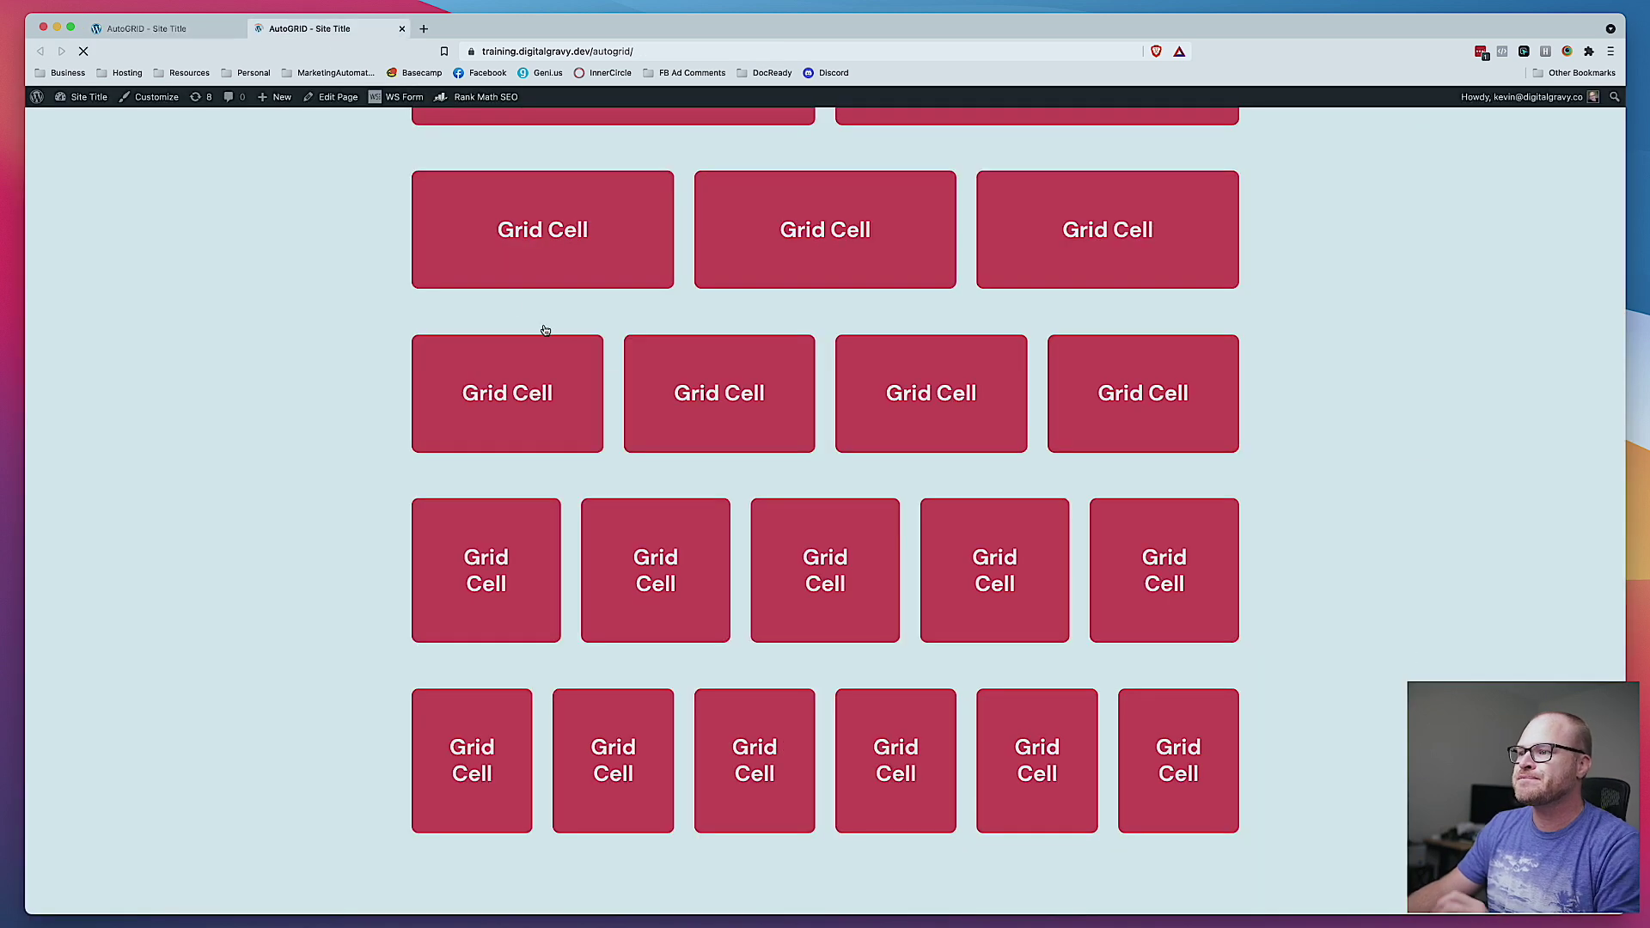
pyautogui.scroll(-5, 627, 529)
pyautogui.scroll(-7, 627, 535)
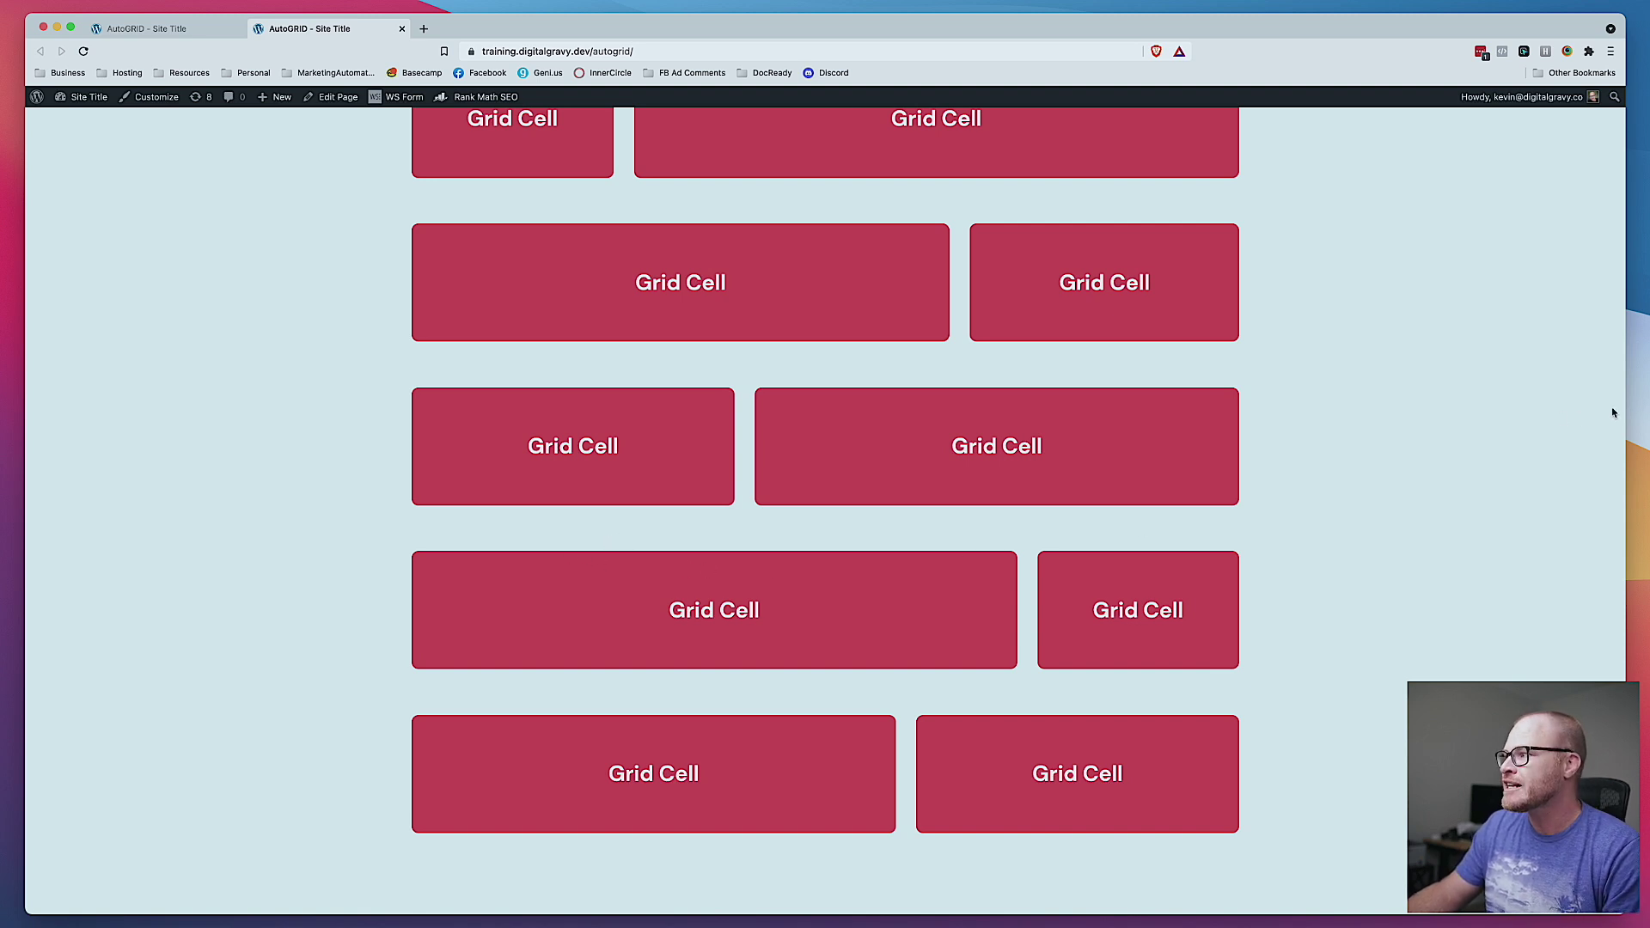
# Step: Check how the uneven two-column grids respond at tablet and phone browser widths, and restore the full-width window
pyautogui.moveTo(1598, 398); pyautogui.dragTo(653, 404)
pyautogui.scroll(-10, 638, 396)
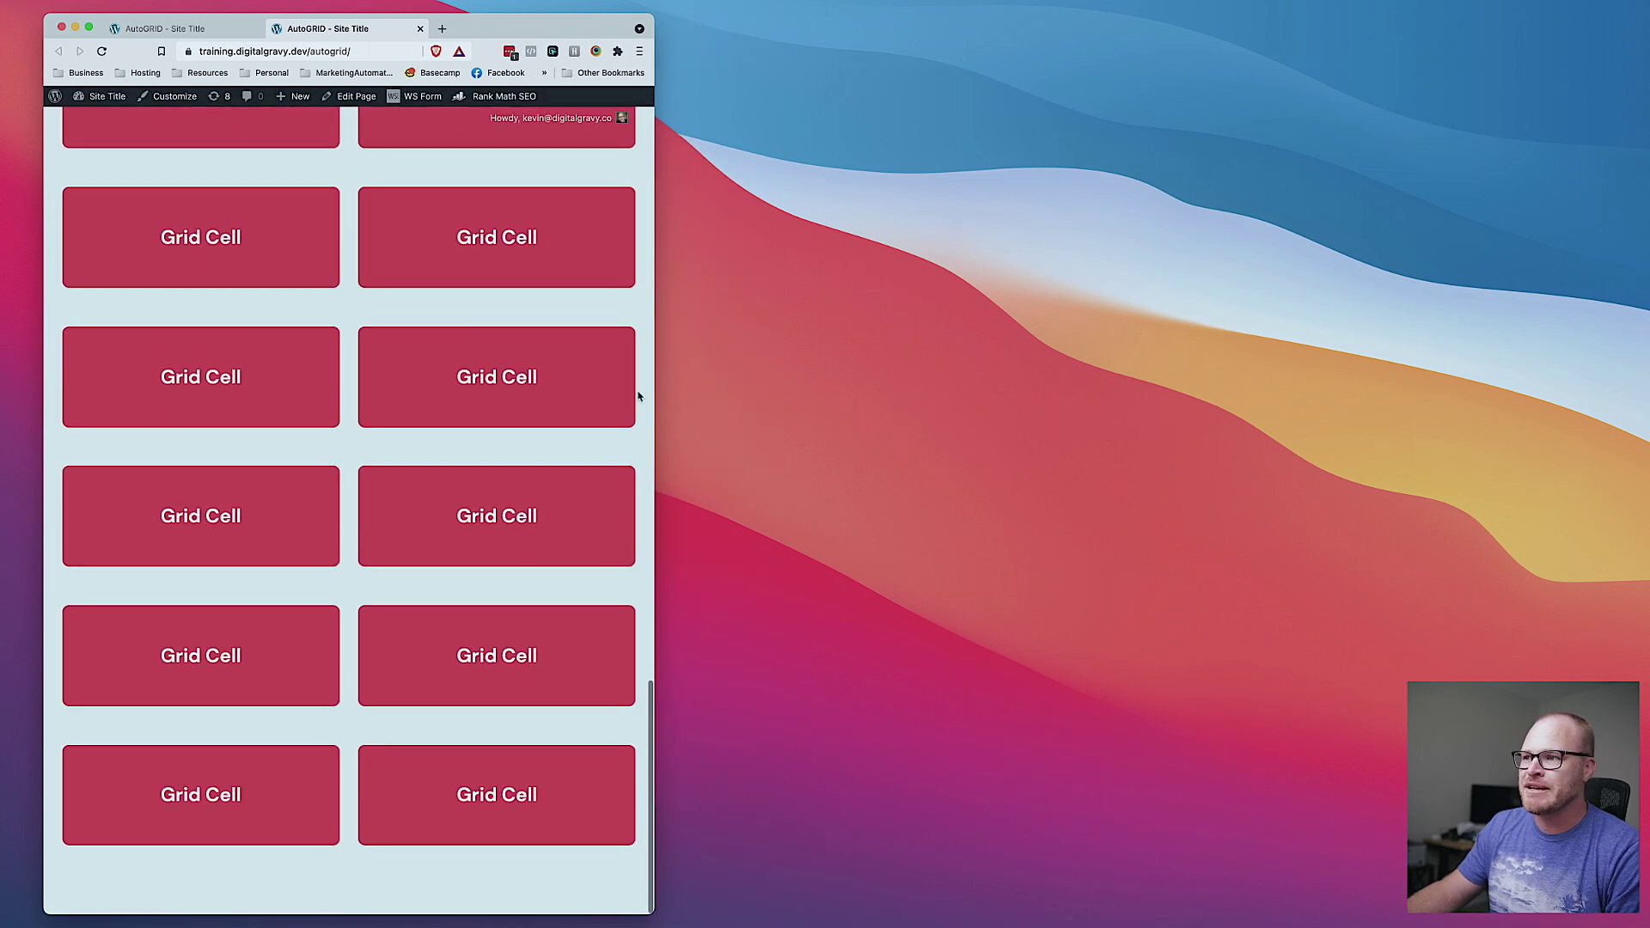
pyautogui.moveTo(656, 574); pyautogui.dragTo(381, 559)
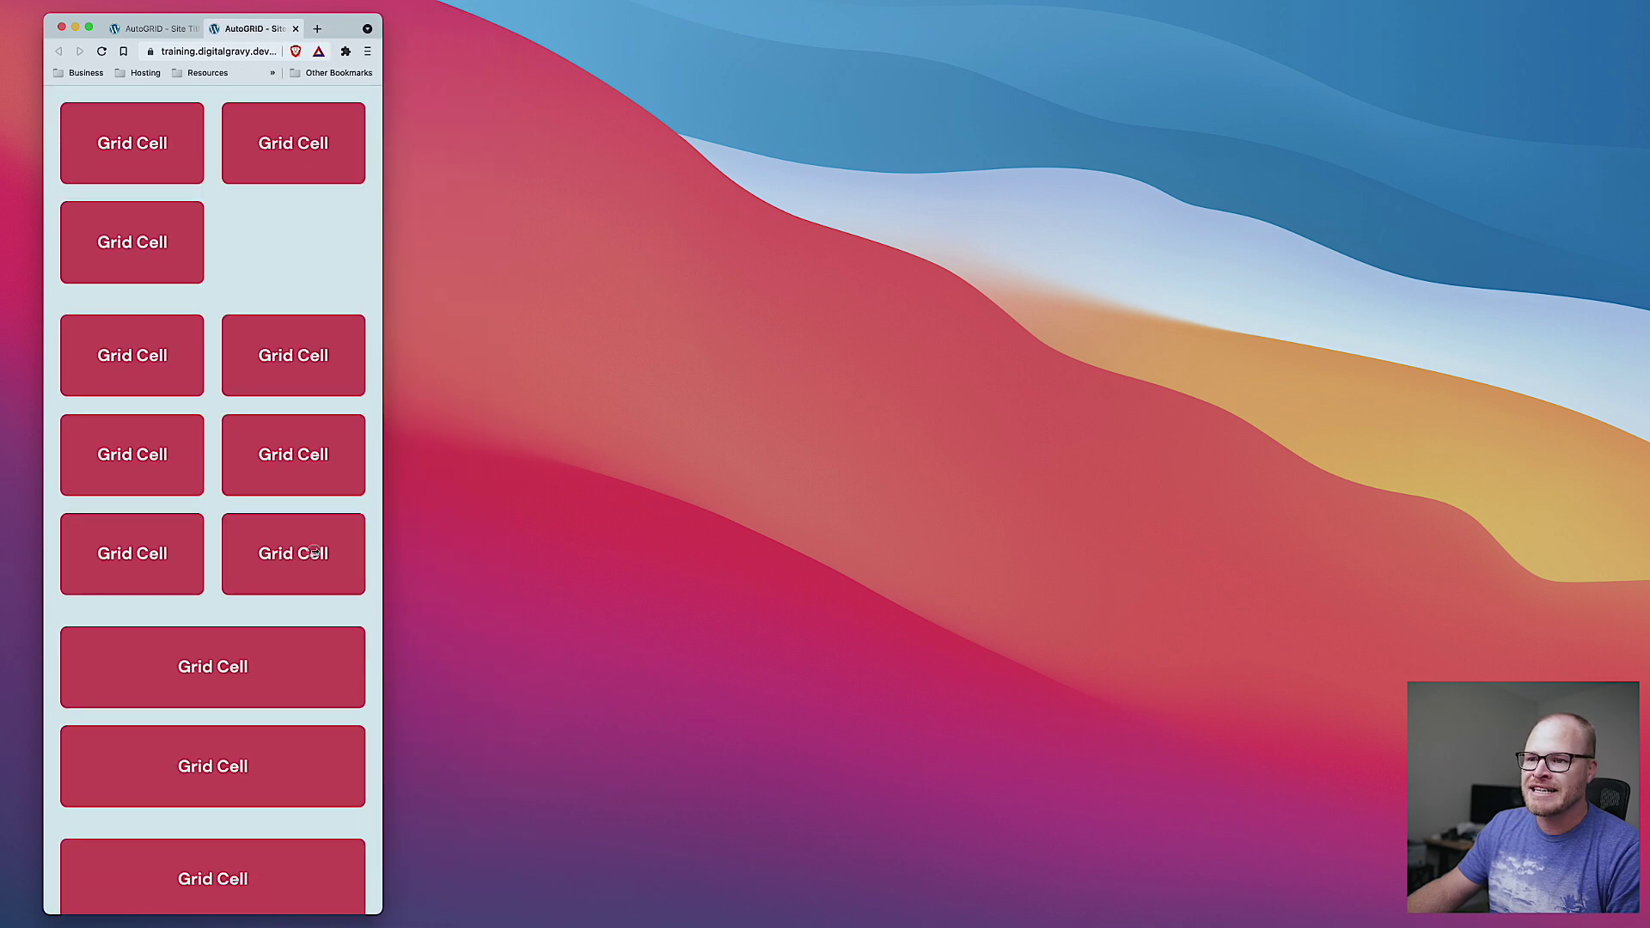
pyautogui.scroll(-5, 308, 551)
pyautogui.scroll(8, 308, 551)
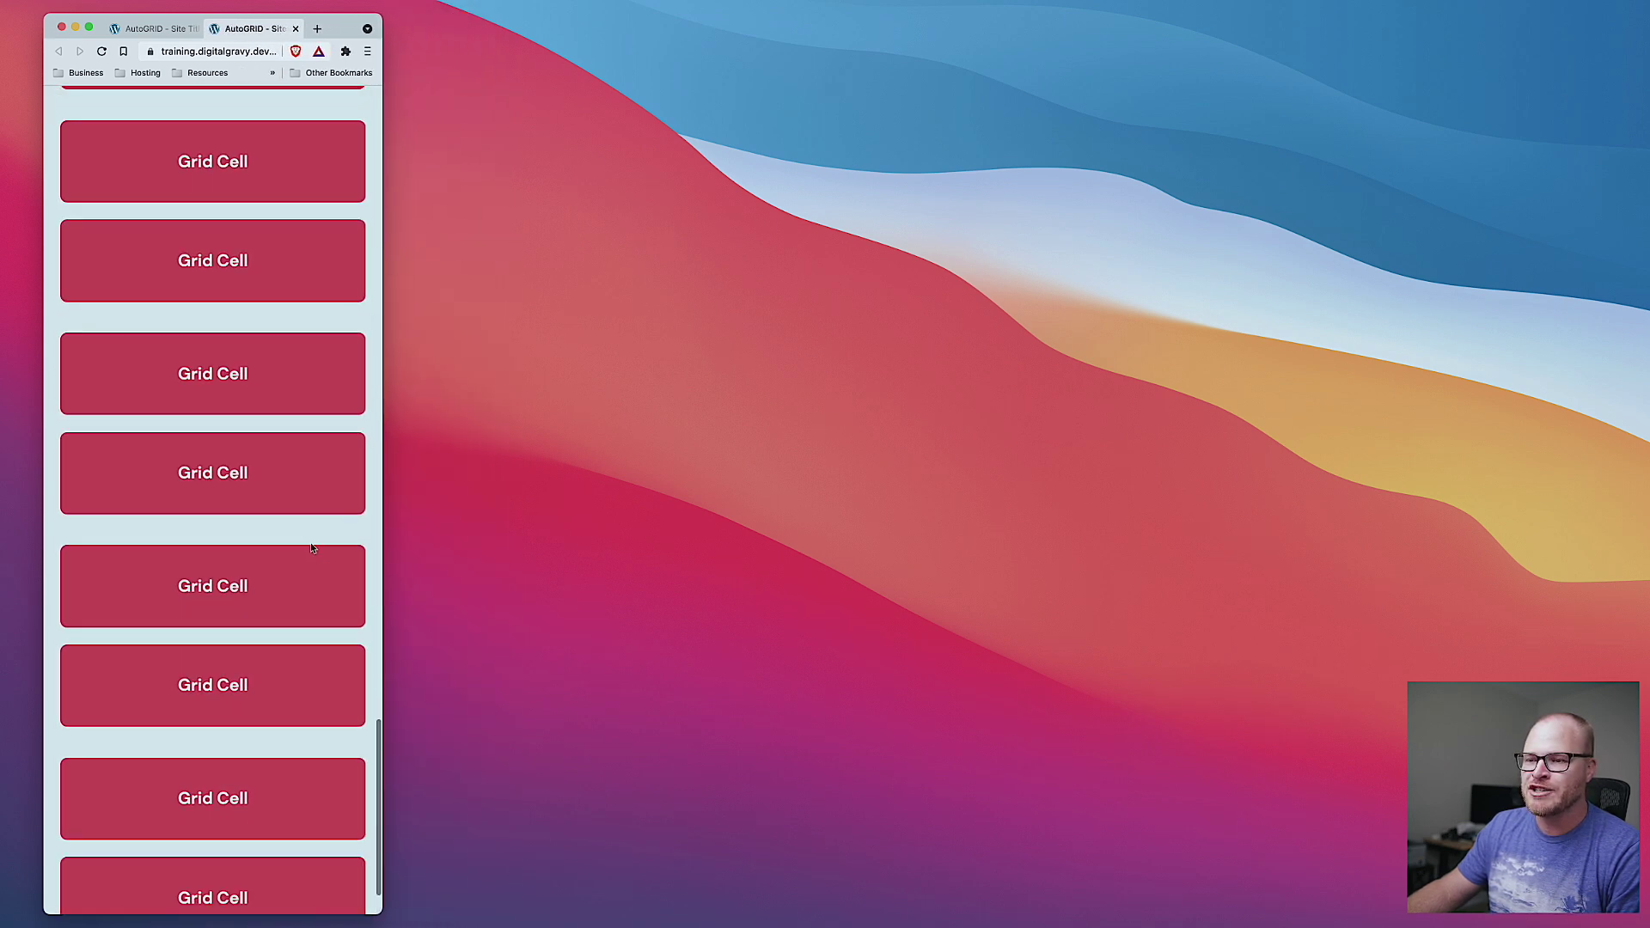
pyautogui.moveTo(383, 484); pyautogui.dragTo(1635, 508)
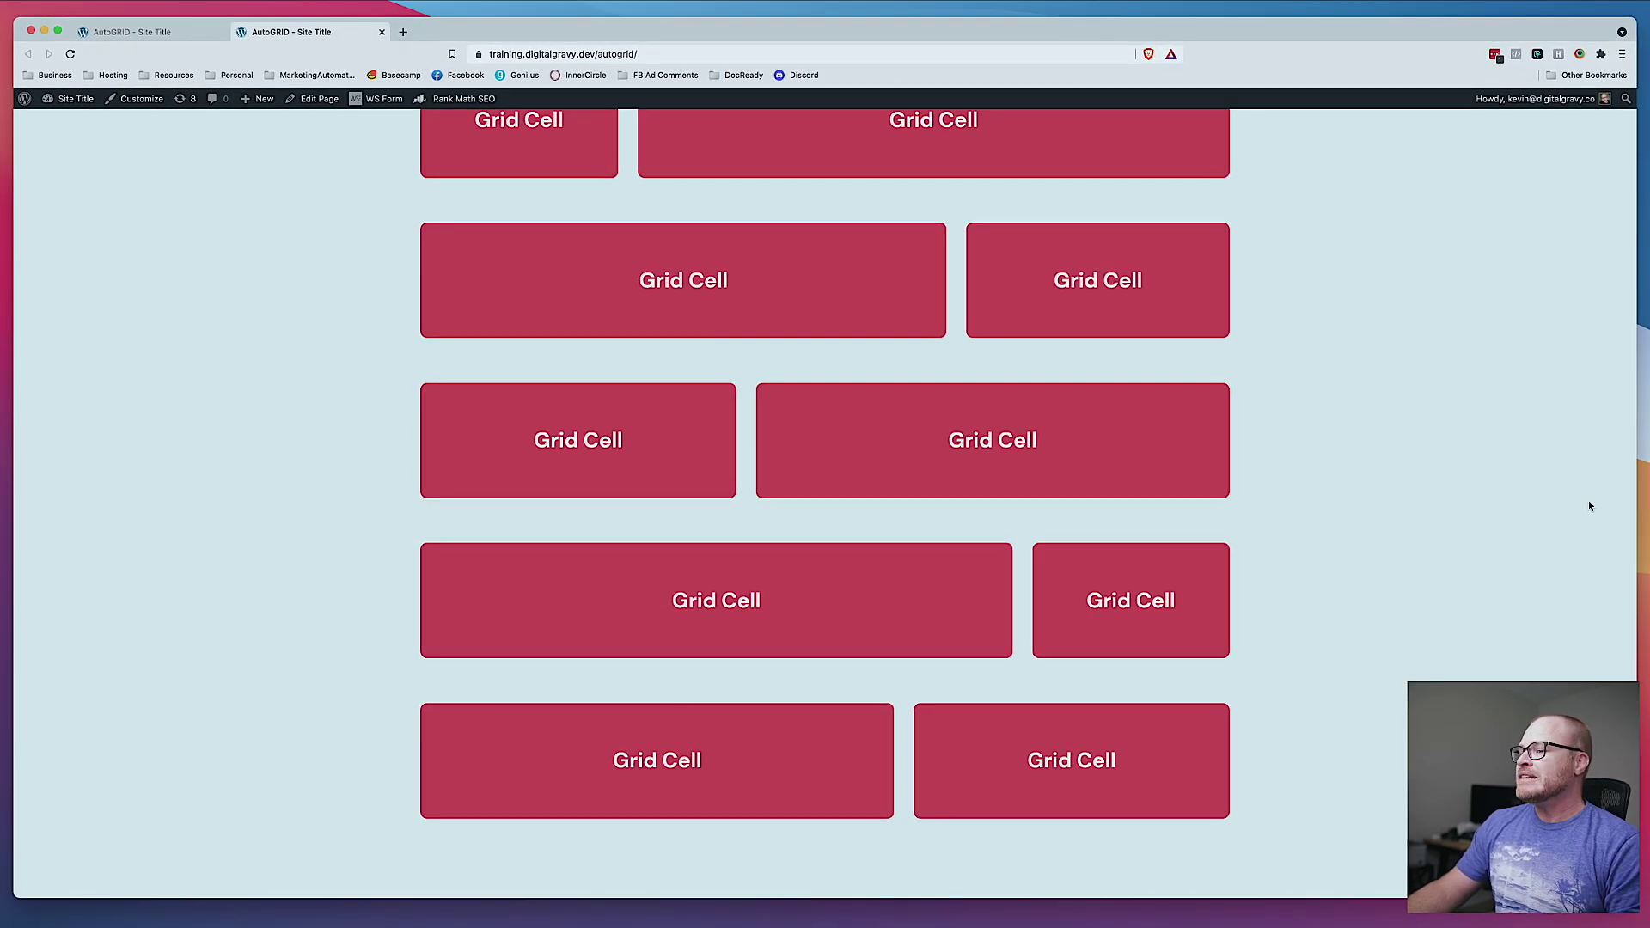
# Step: Review the auto grid and equal-column grid layouts on the front-end page at full desktop width
pyautogui.scroll(10, 1050, 528)
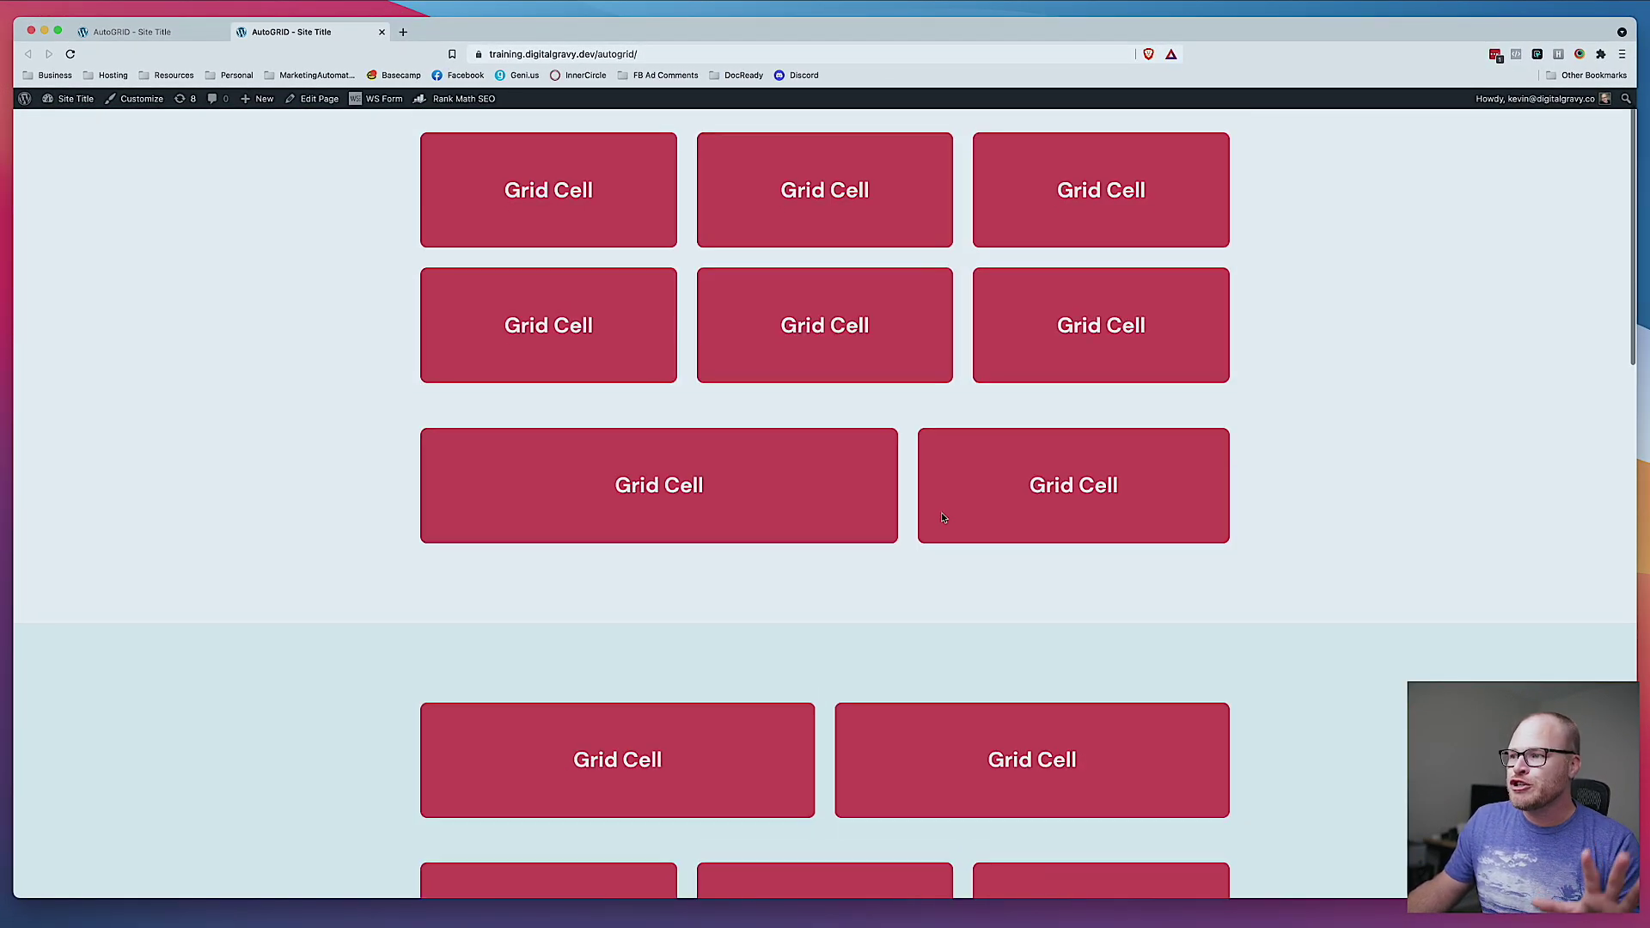
pyautogui.scroll(-6, 941, 512)
pyautogui.scroll(7, 633, 604)
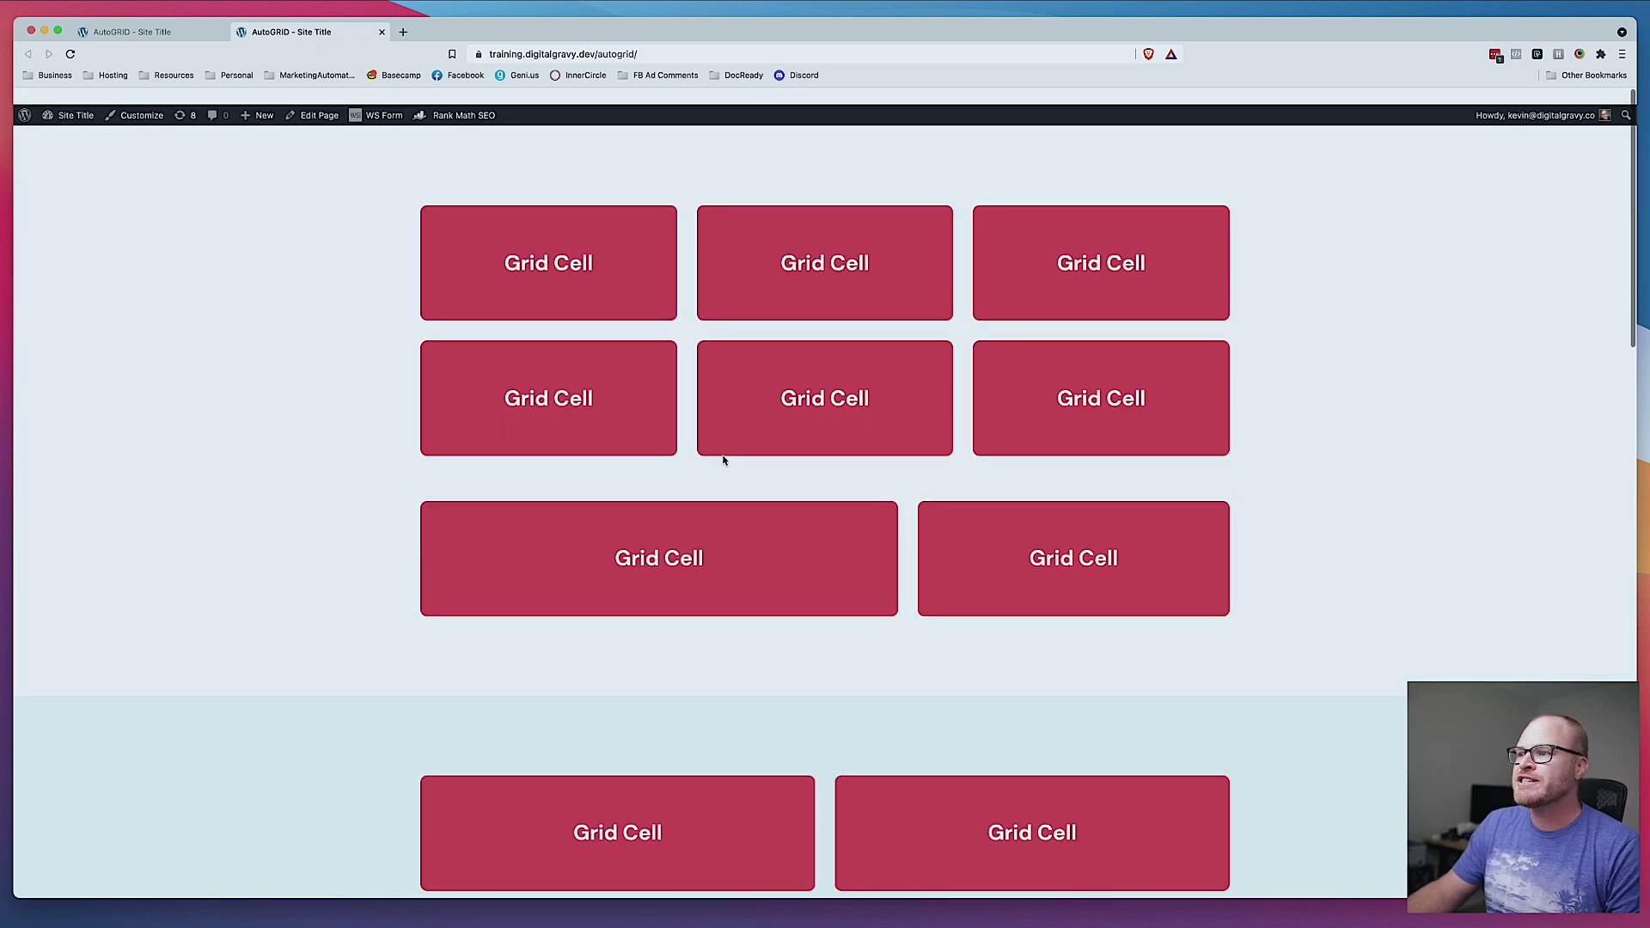
pyautogui.scroll(-7, 701, 383)
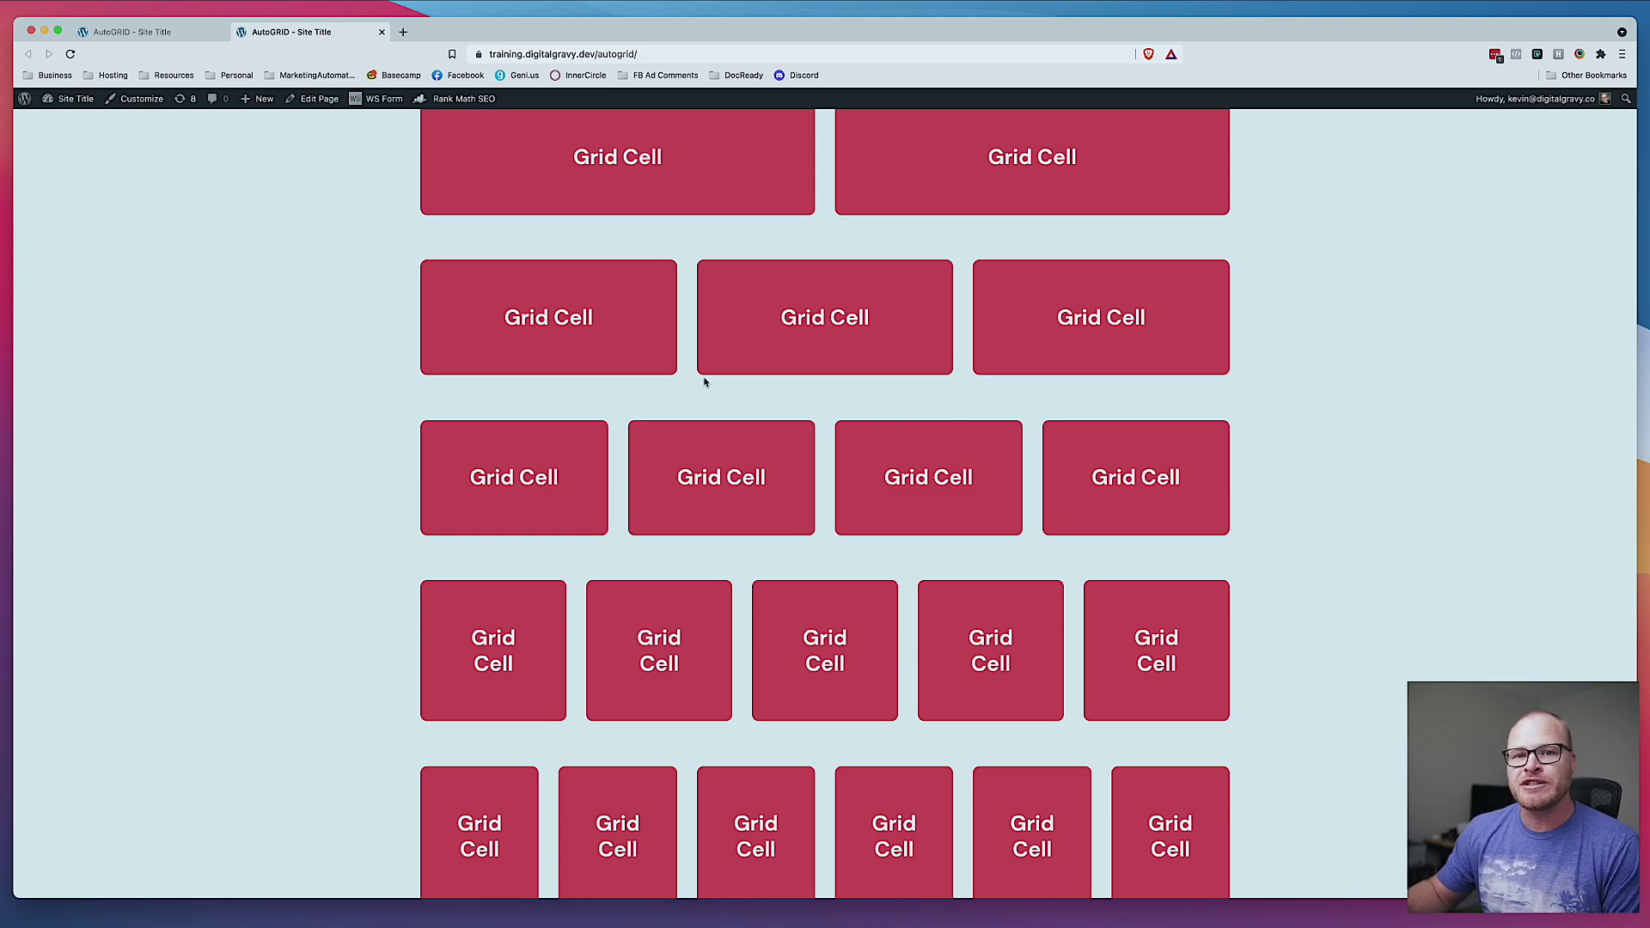
pyautogui.scroll(8, 533, 356)
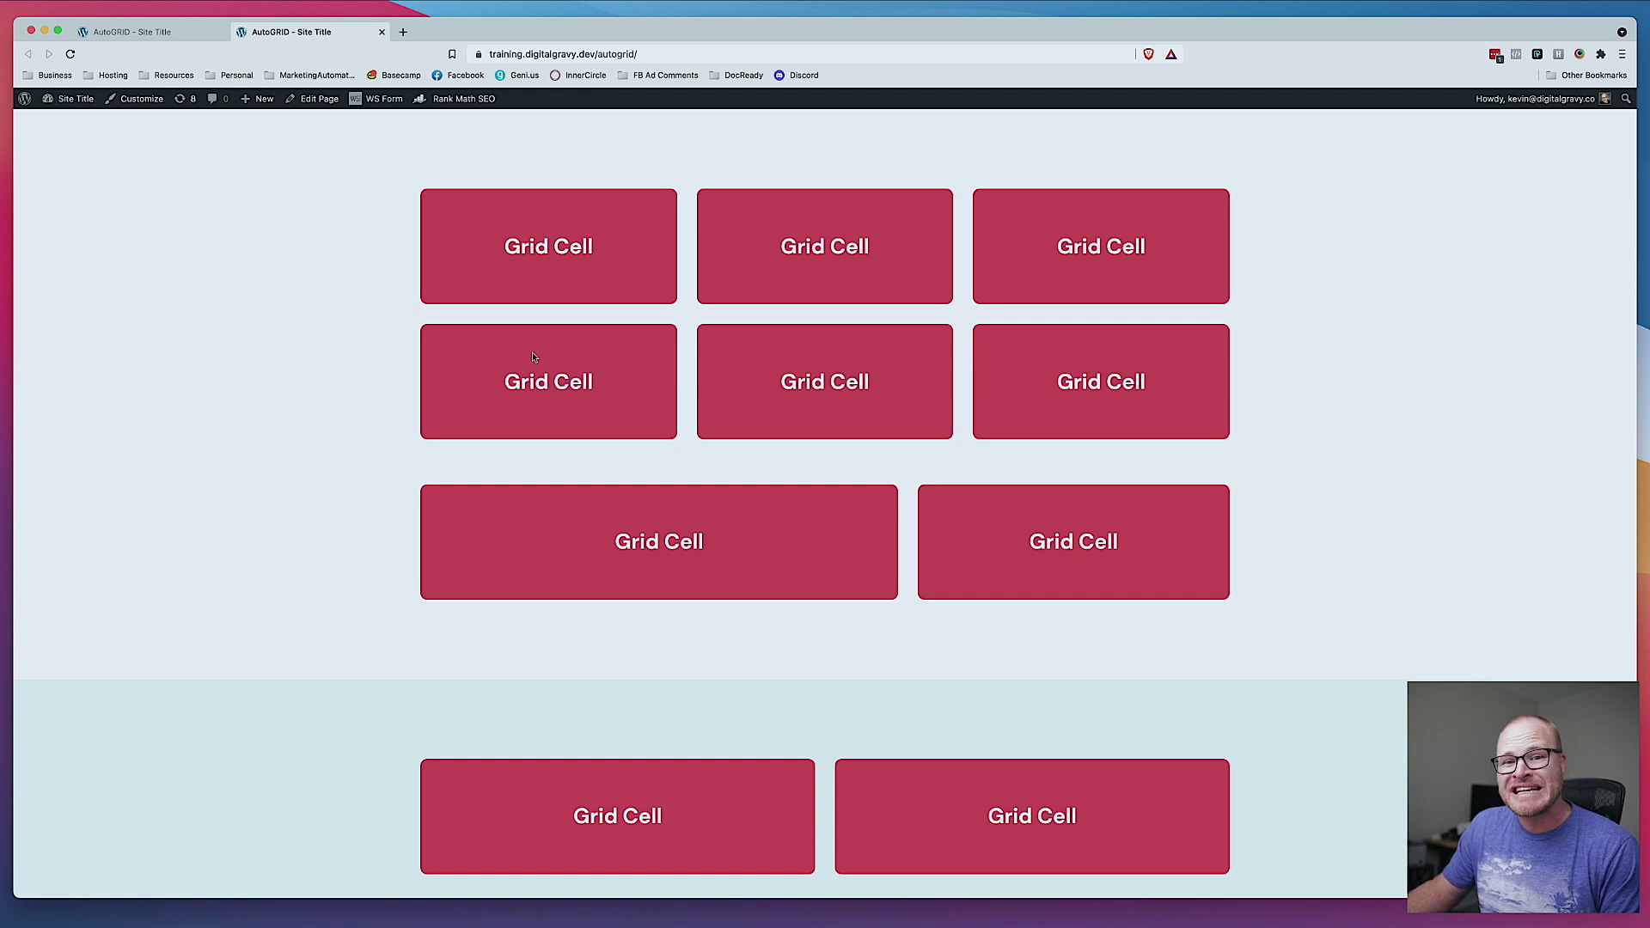
pyautogui.scroll(-6, 756, 535)
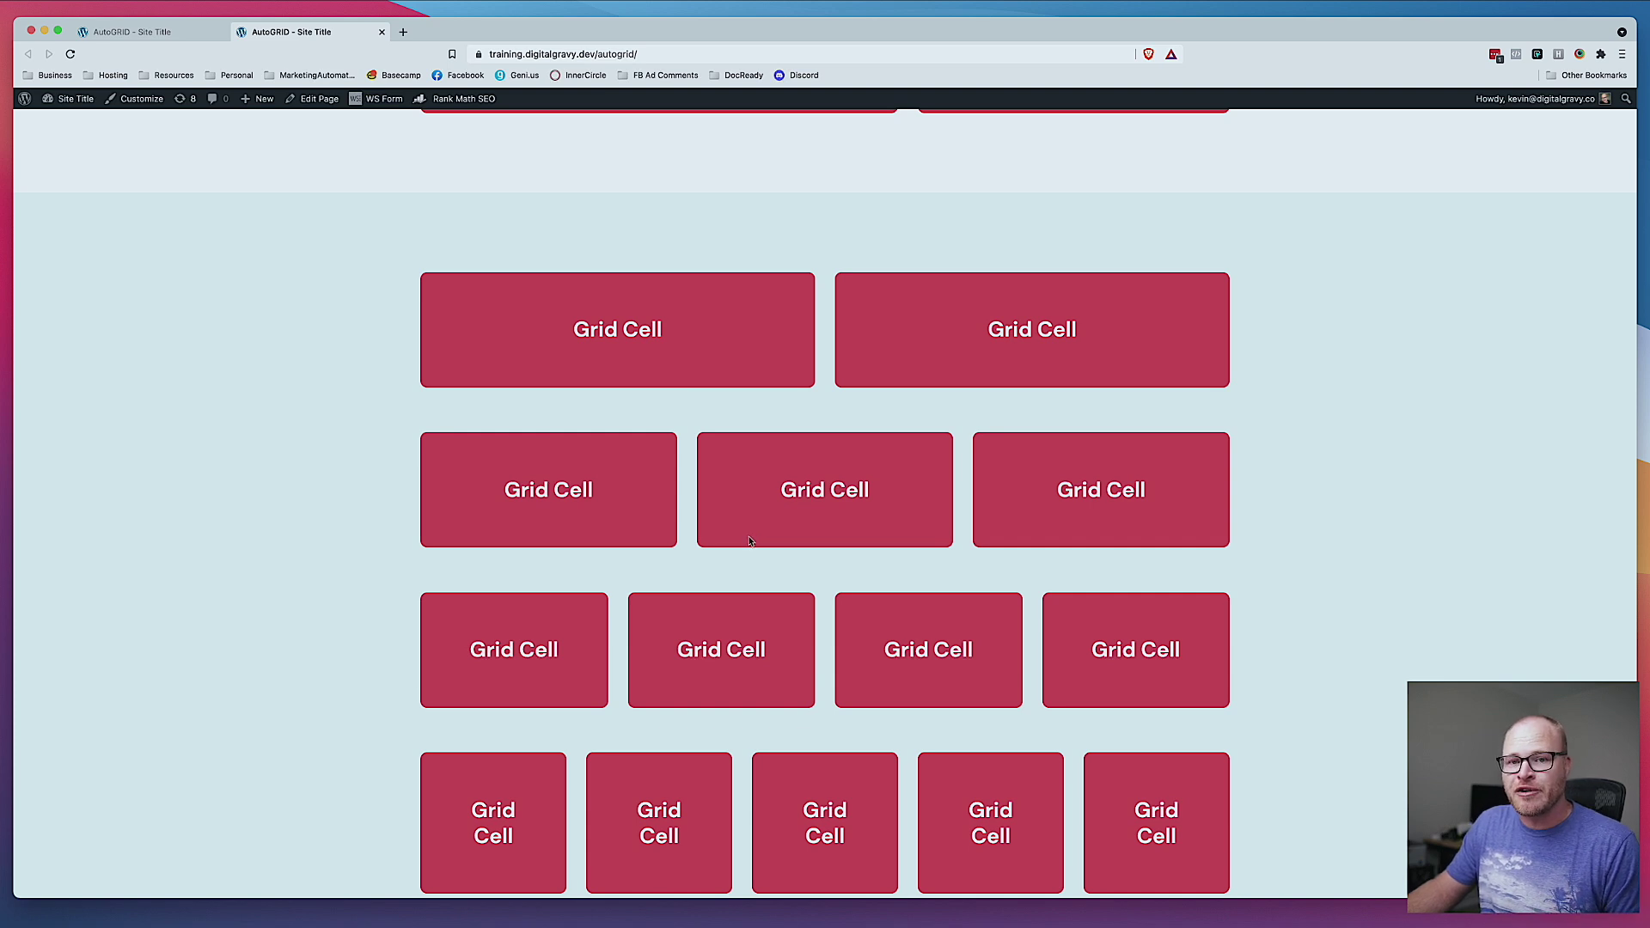
pyautogui.scroll(-2, 747, 540)
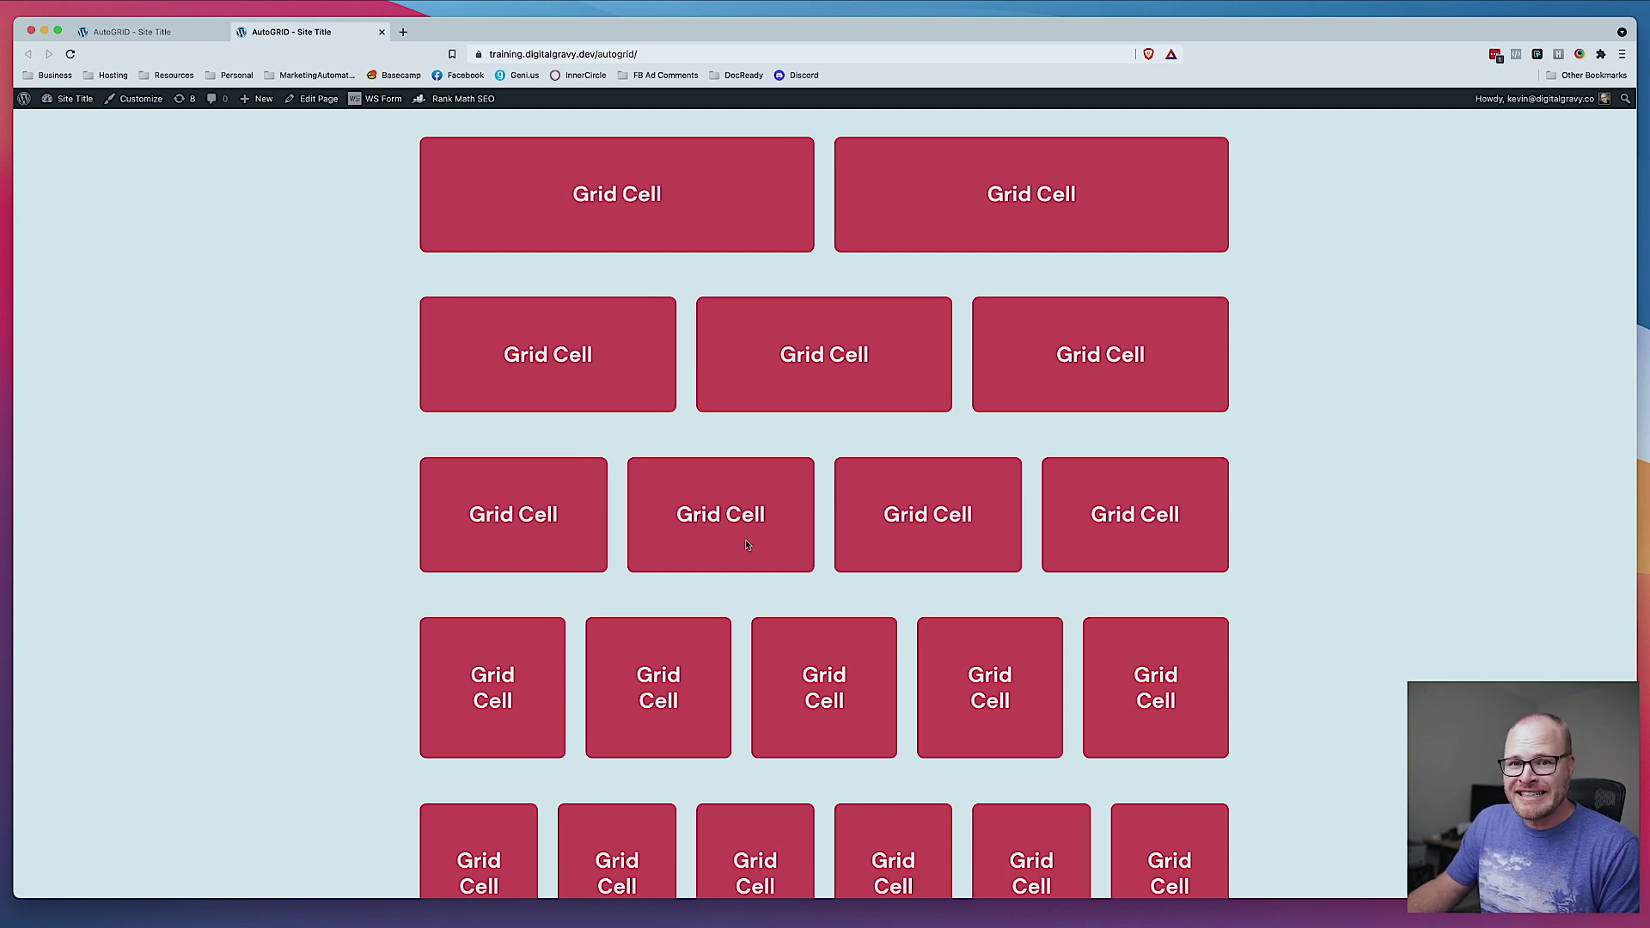
pyautogui.scroll(1, 745, 540)
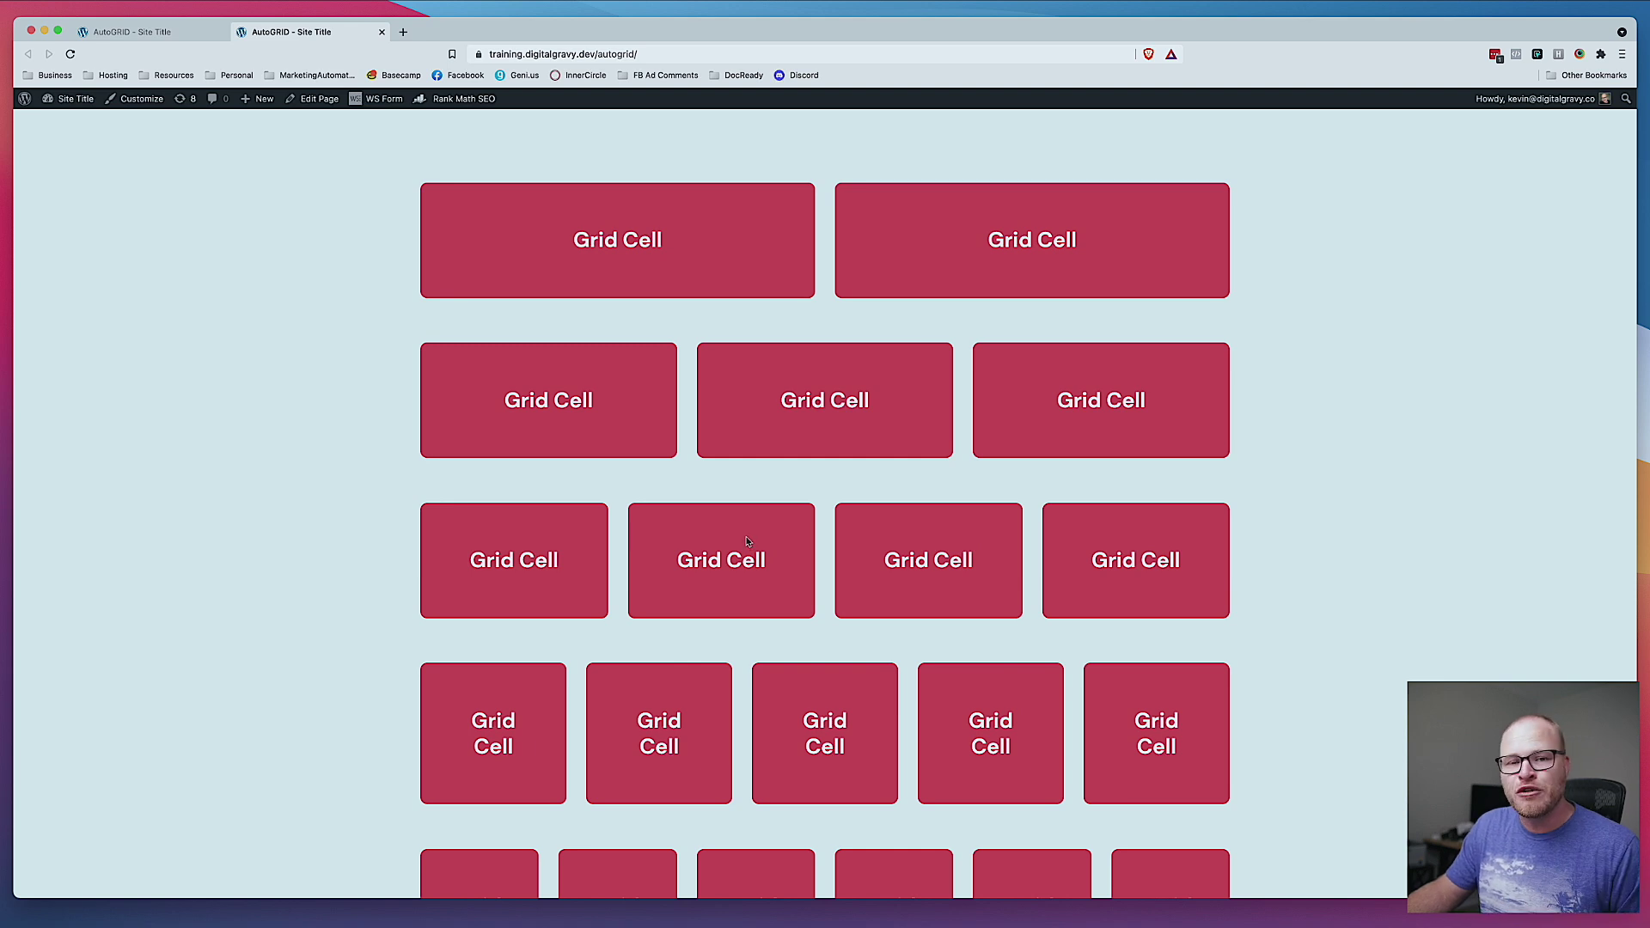
pyautogui.scroll(2, 747, 542)
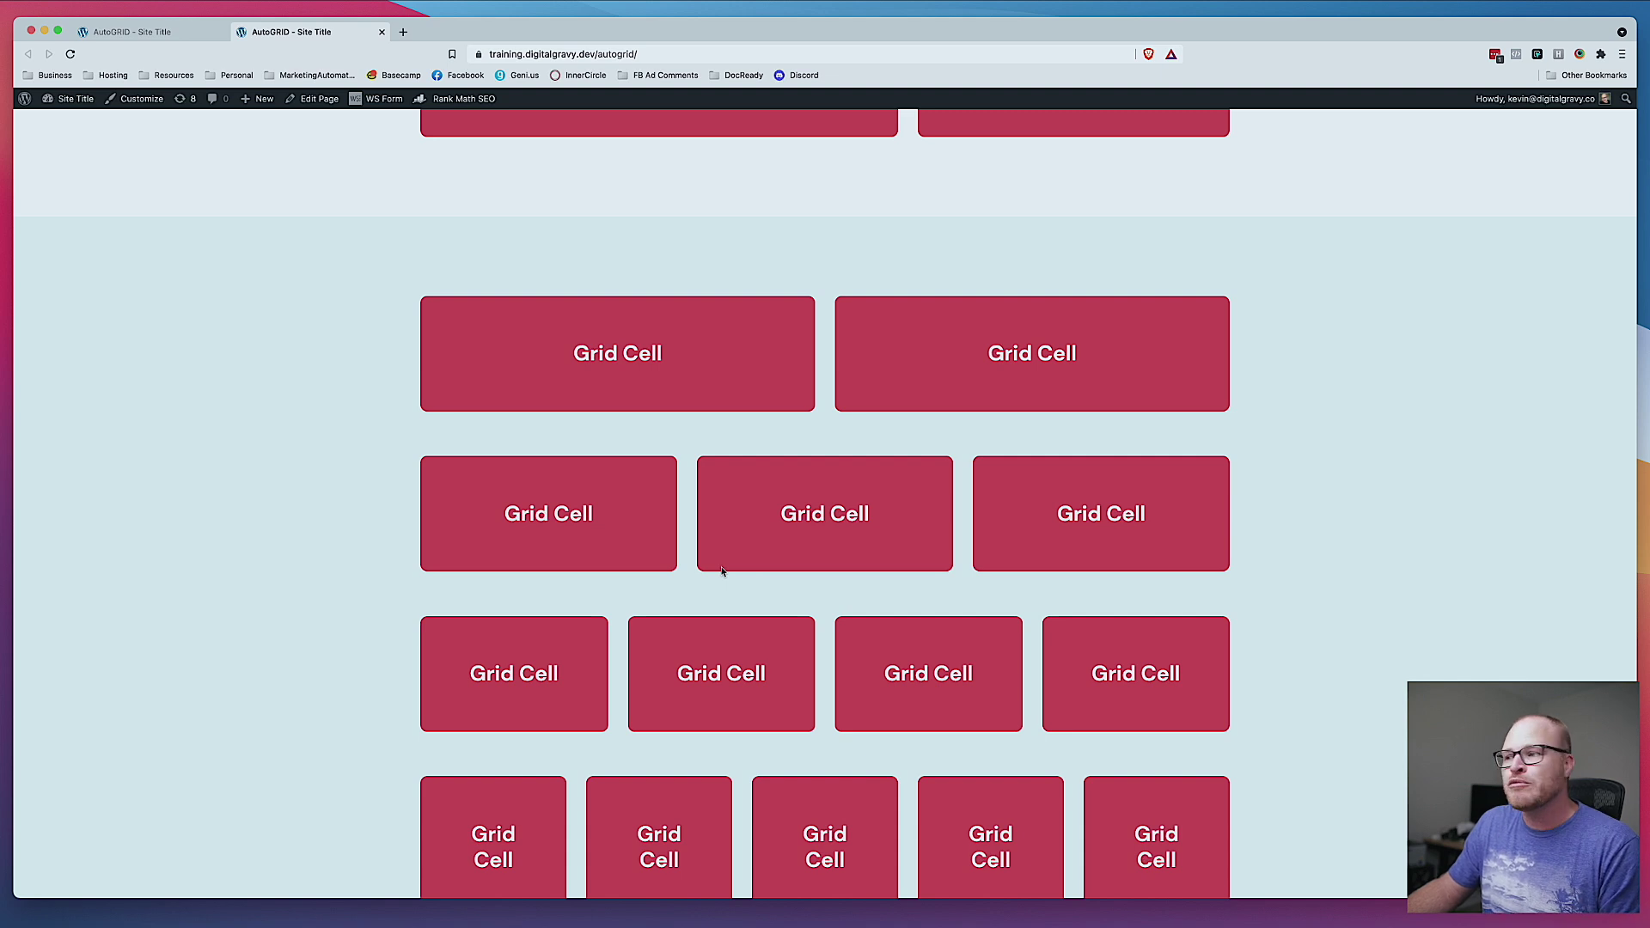
pyautogui.scroll(3, 729, 580)
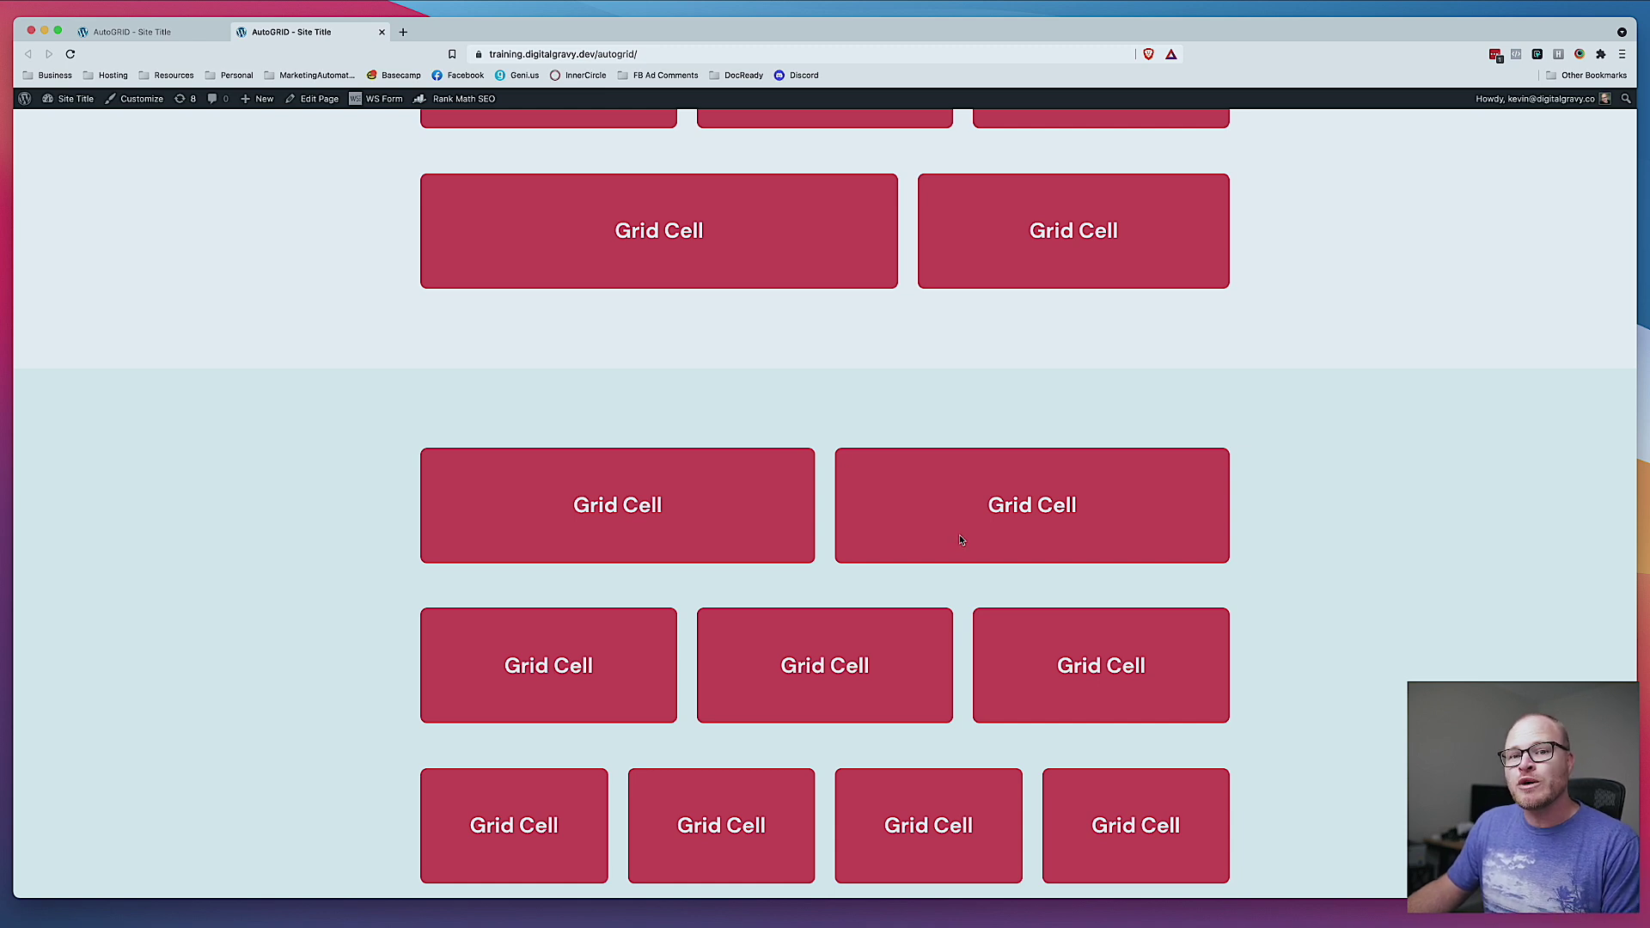
pyautogui.scroll(3, 958, 540)
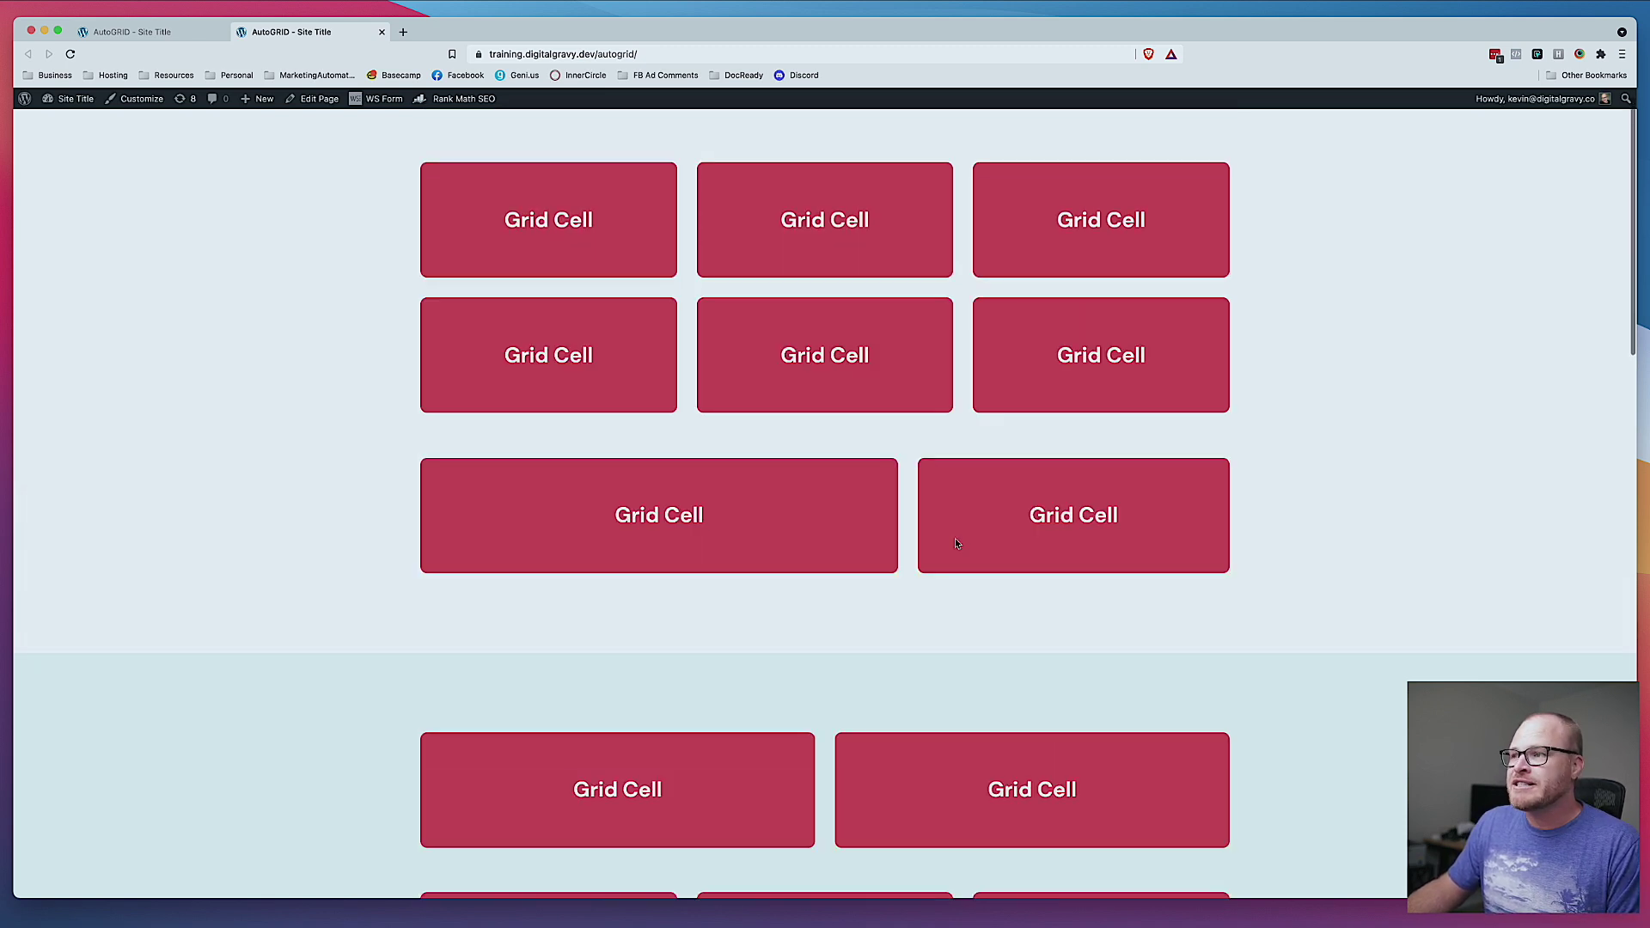
pyautogui.scroll(1, 955, 543)
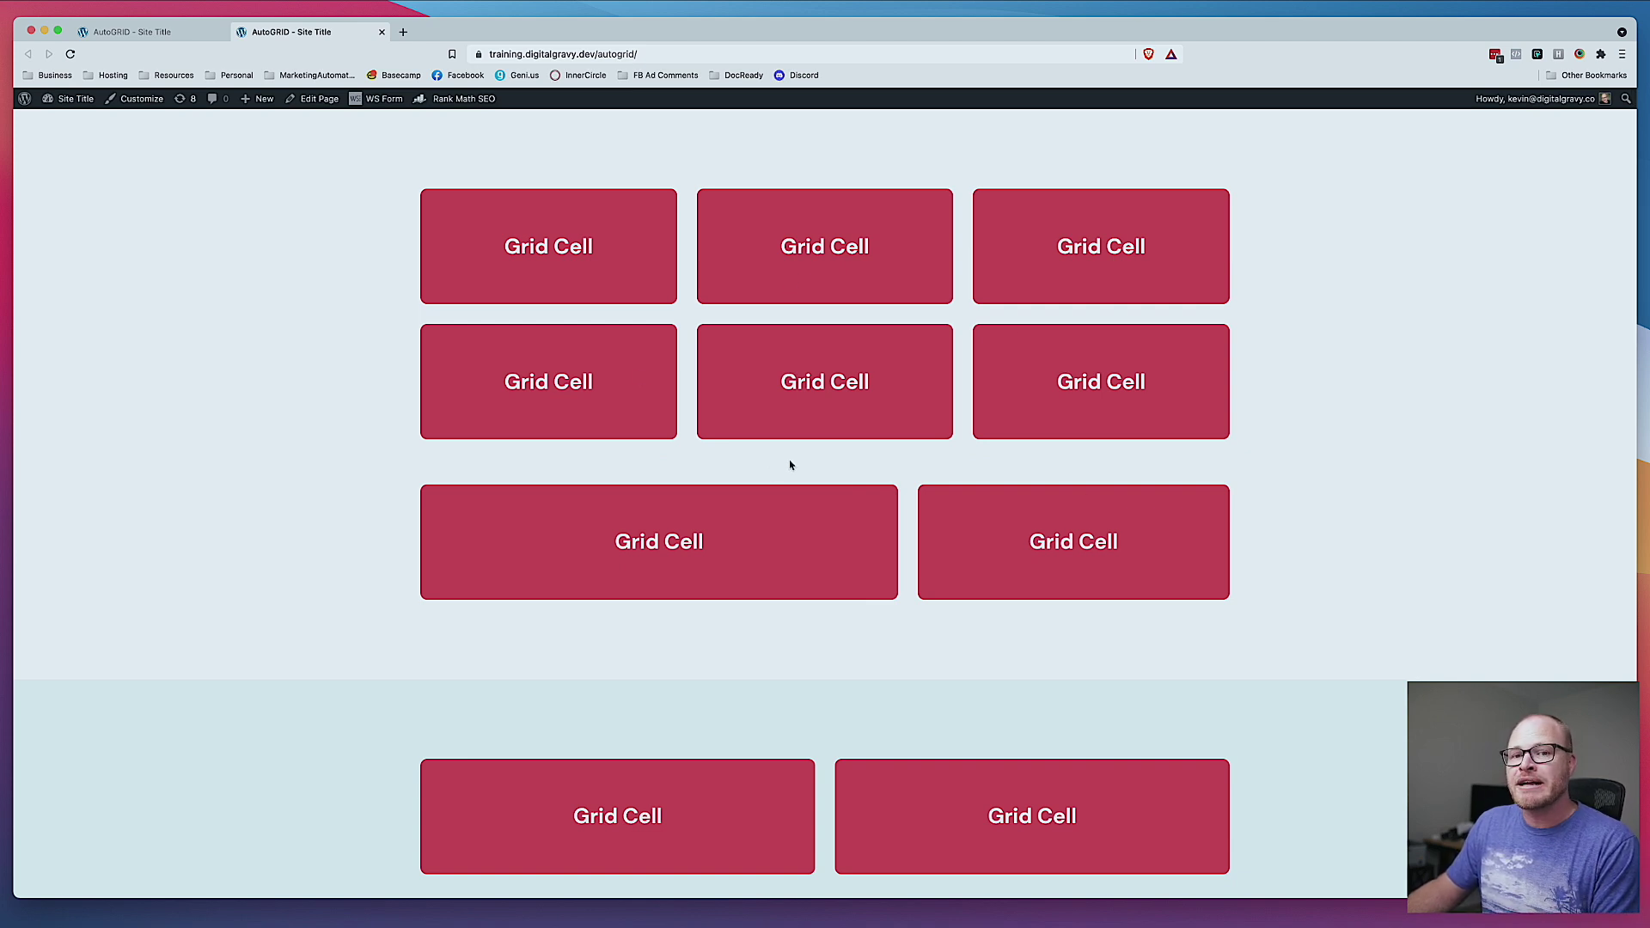
pyautogui.scroll(-4, 789, 465)
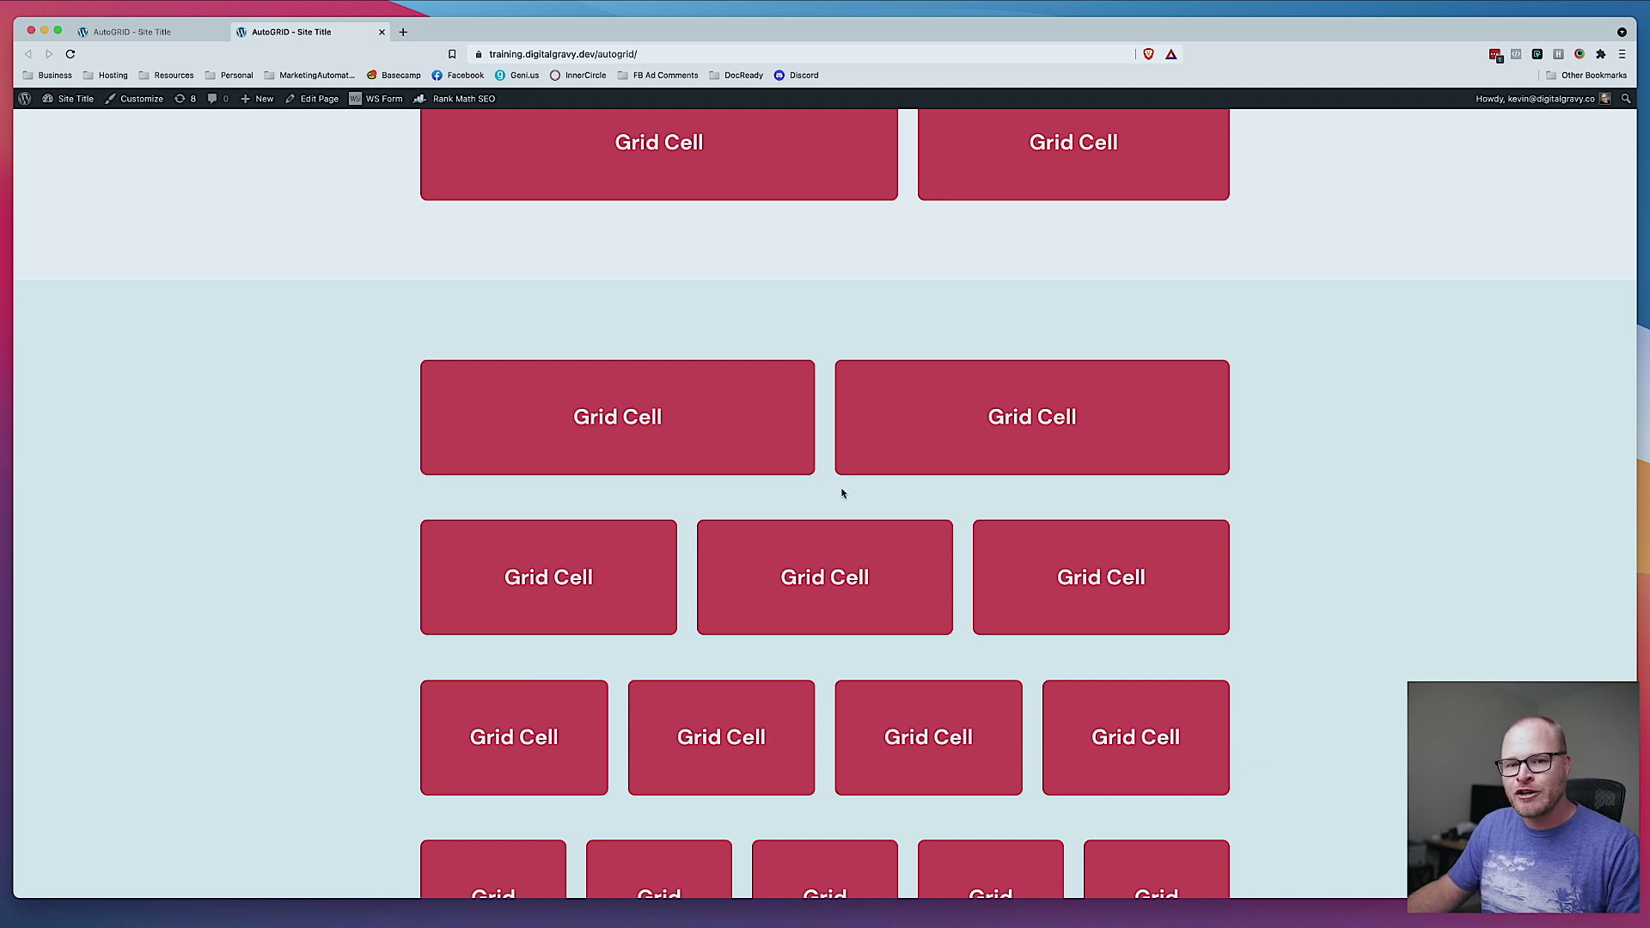
pyautogui.scroll(-3, 1302, 620)
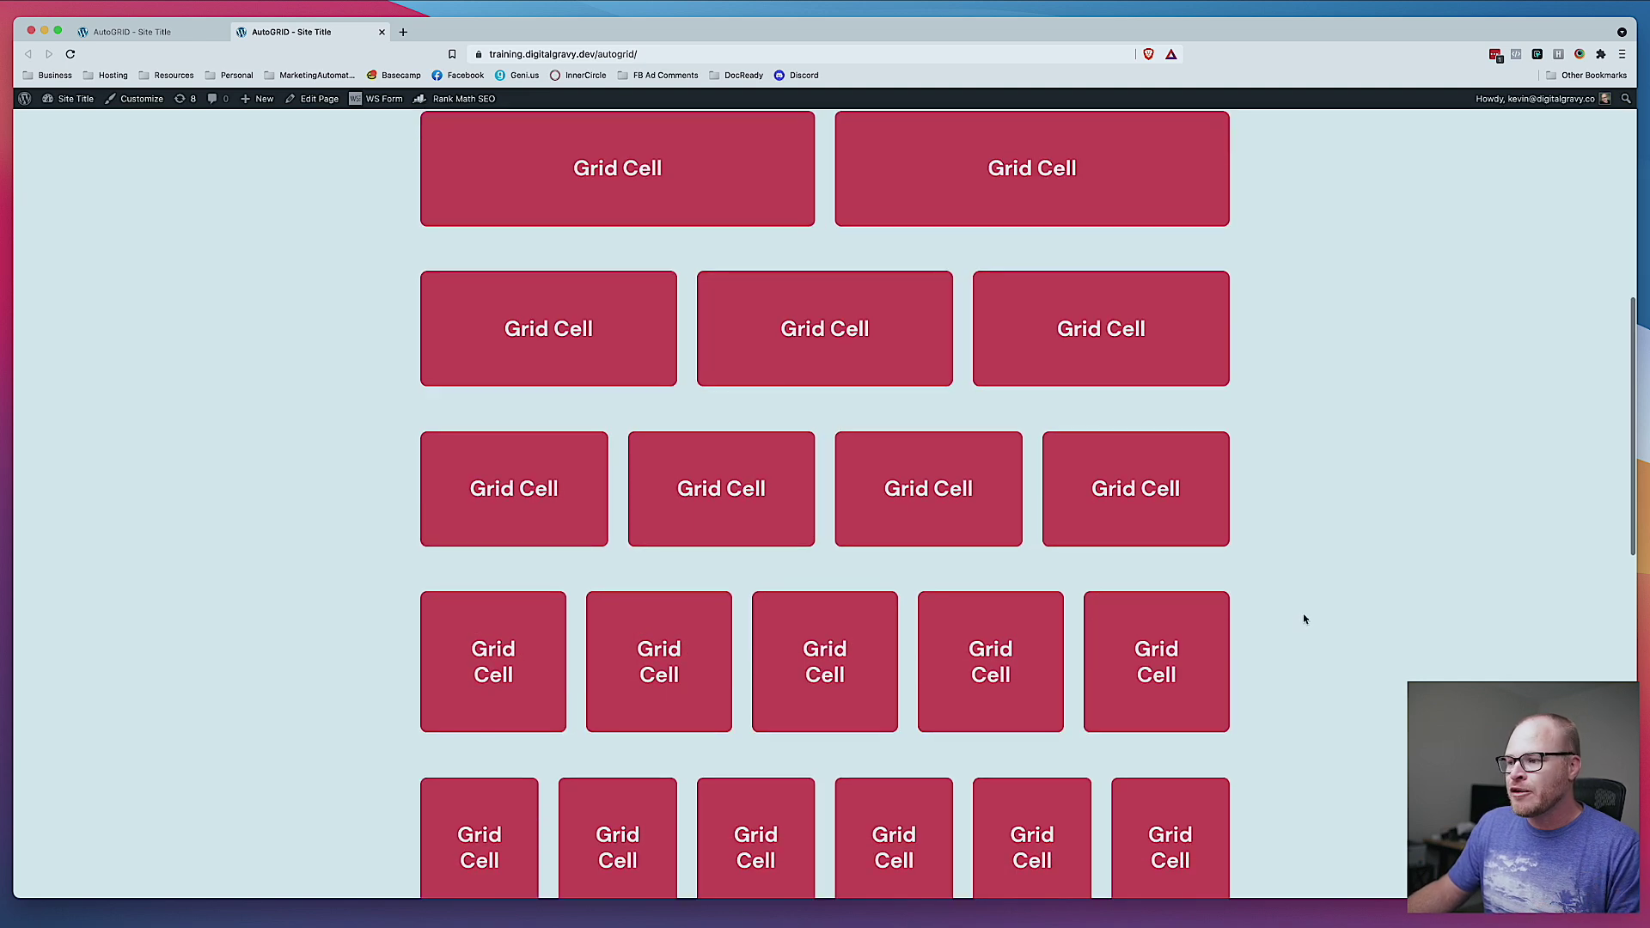